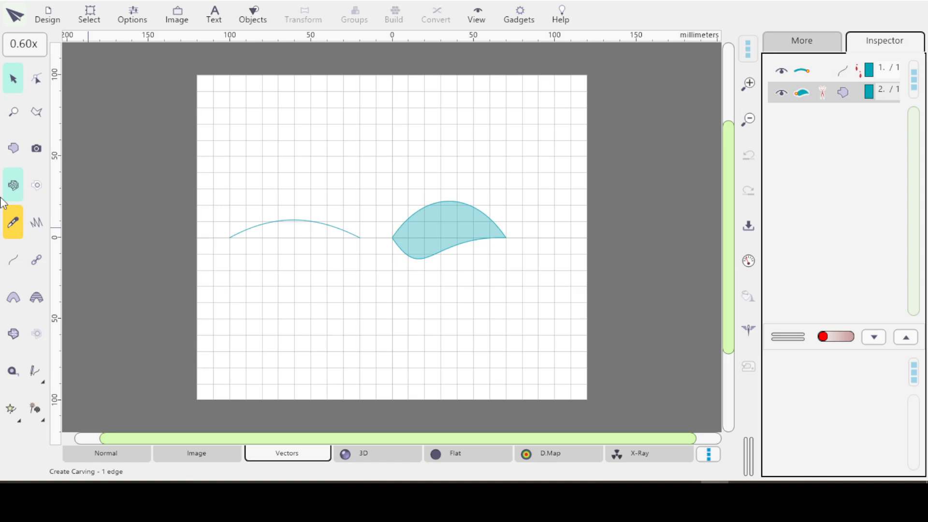
# Start a new outline object and set its segment type to Bézier Cubic.
pyautogui.click(13, 261)
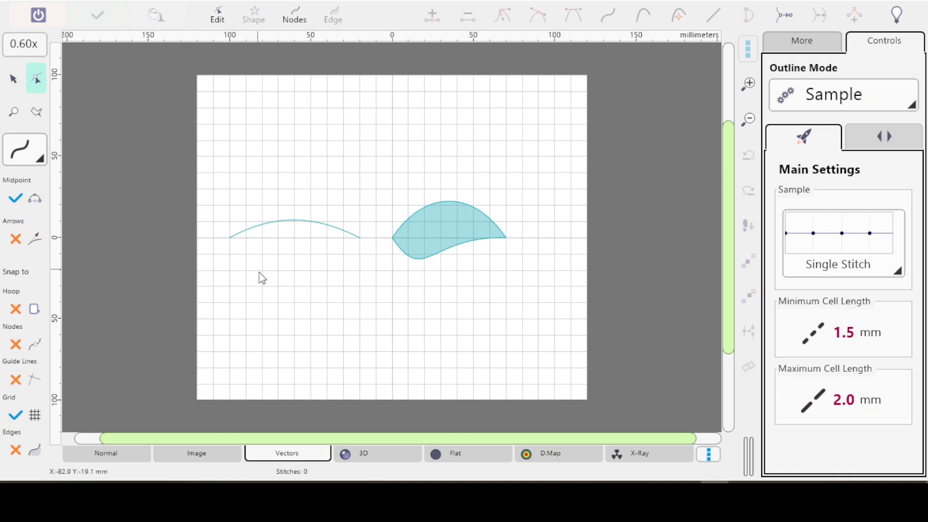
pyautogui.click(41, 161)
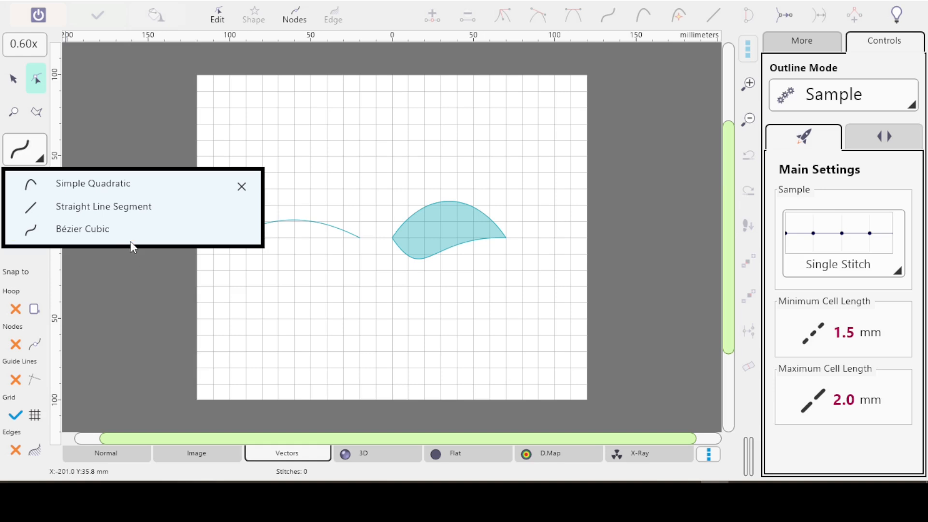
pyautogui.click(278, 294)
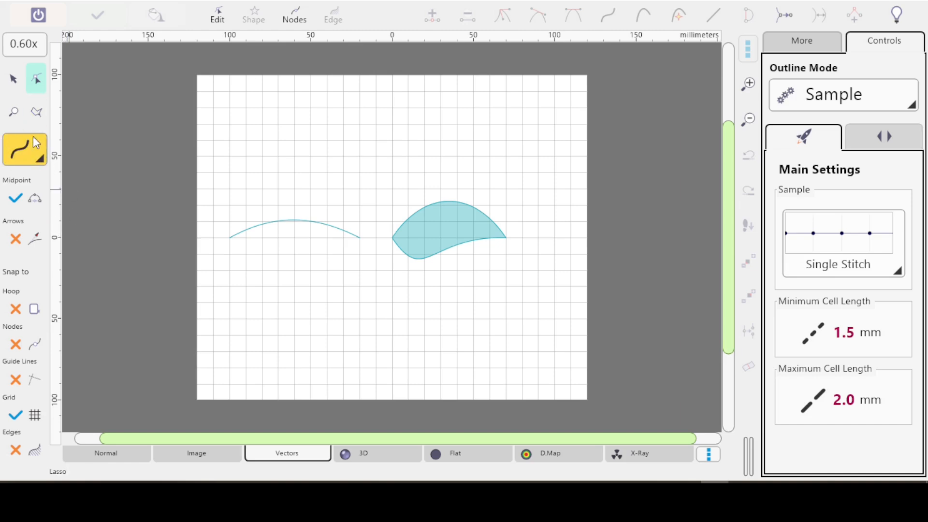
pyautogui.click(41, 162)
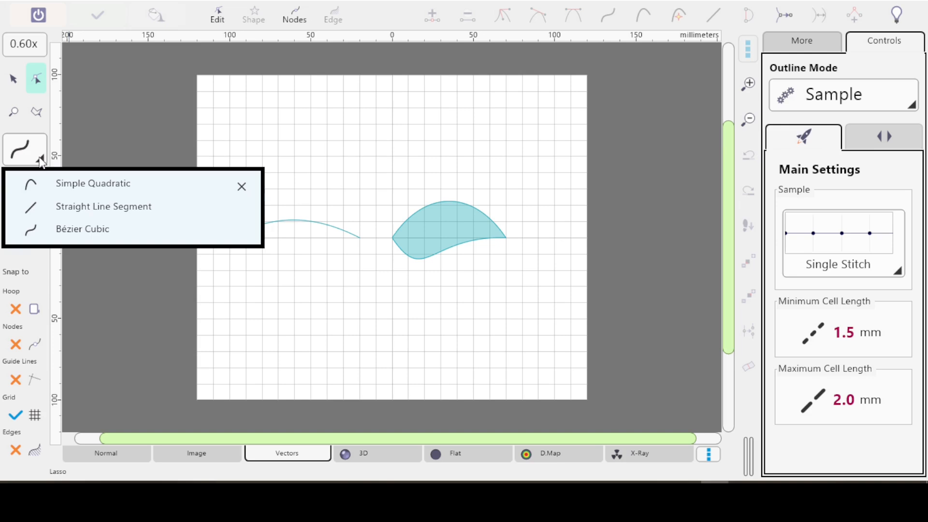
pyautogui.click(43, 164)
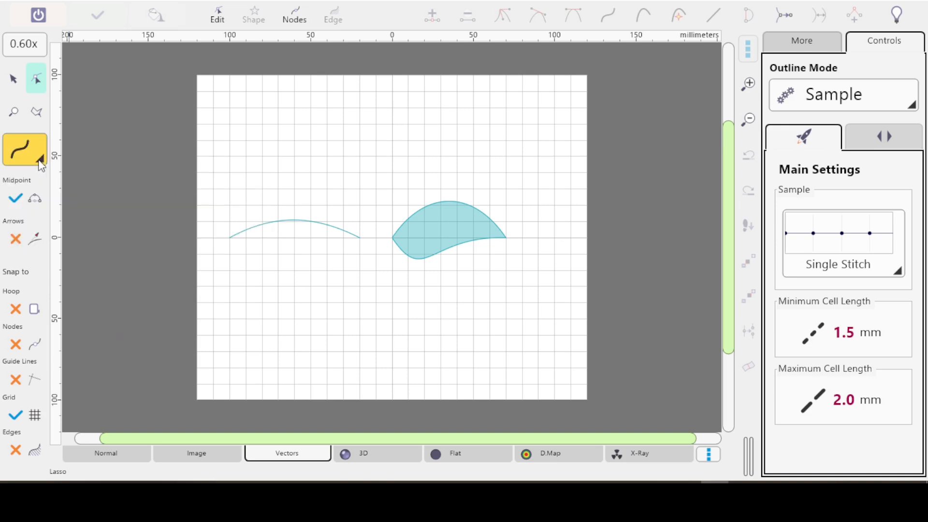
pyautogui.click(43, 164)
pyautogui.click(125, 208)
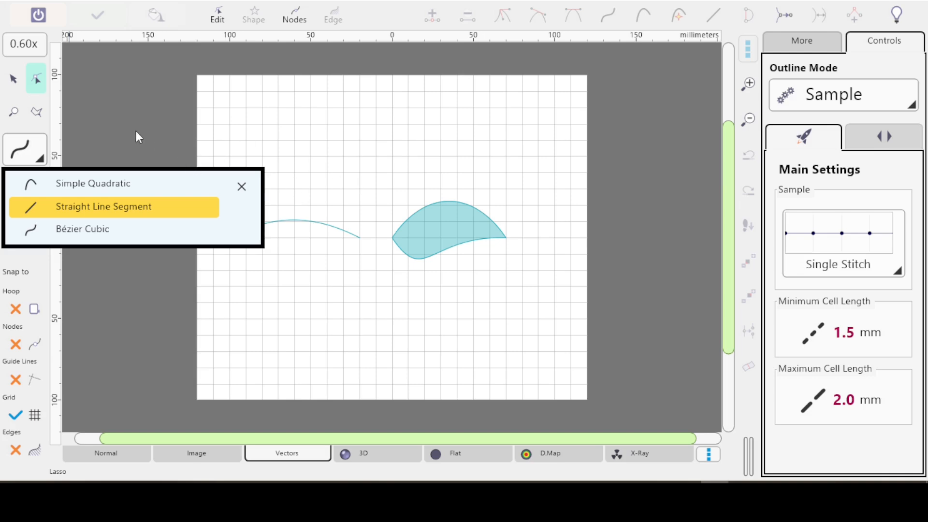
pyautogui.click(27, 157)
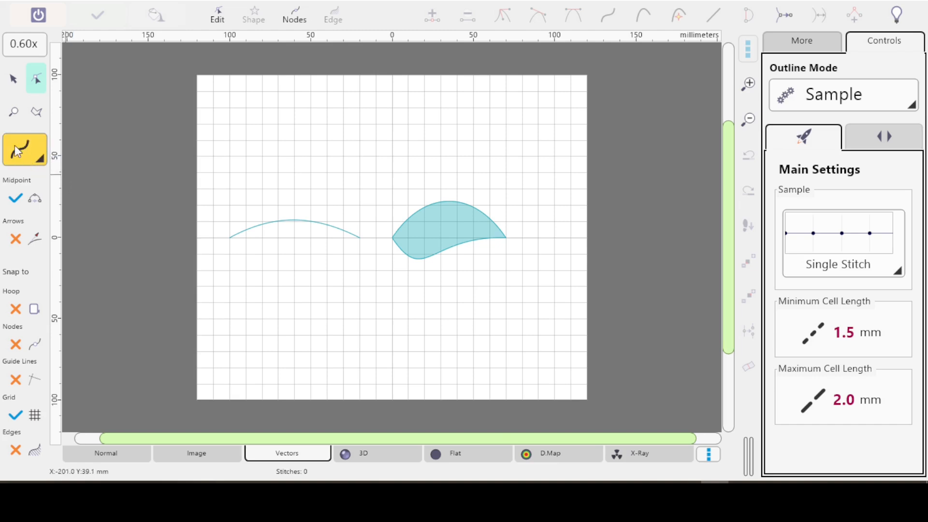
pyautogui.click(39, 164)
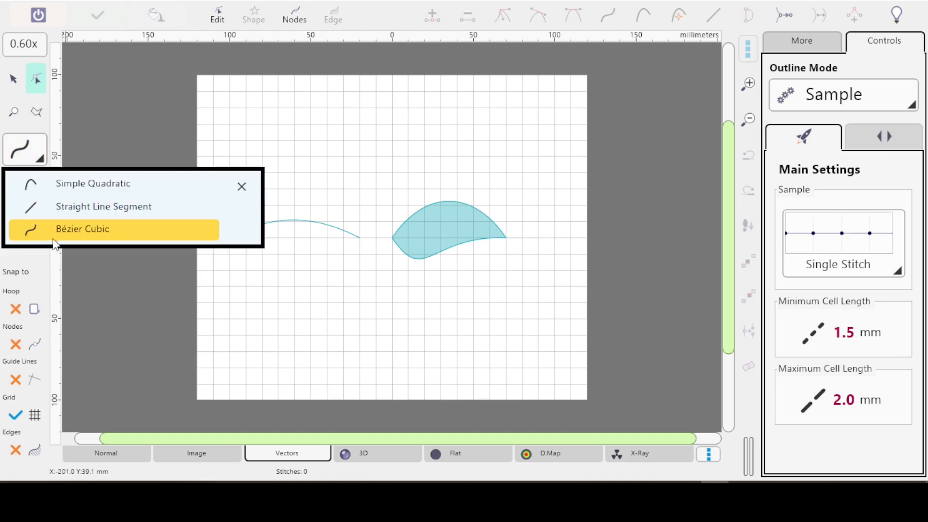
pyautogui.click(59, 231)
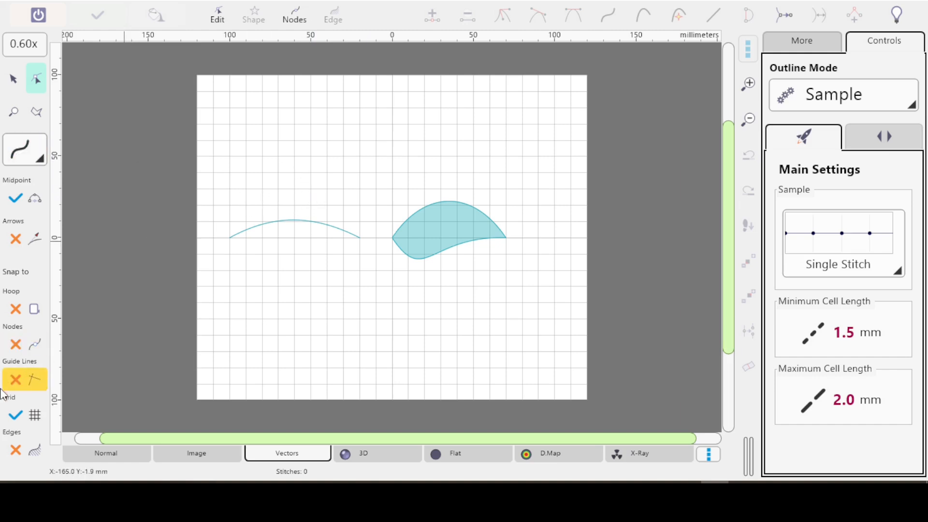
# Draw a Bézier arc above the existing curve from grid point (-90, 50) over (-70, 60) to (-50, 50) mm.
pyautogui.click(253, 150)
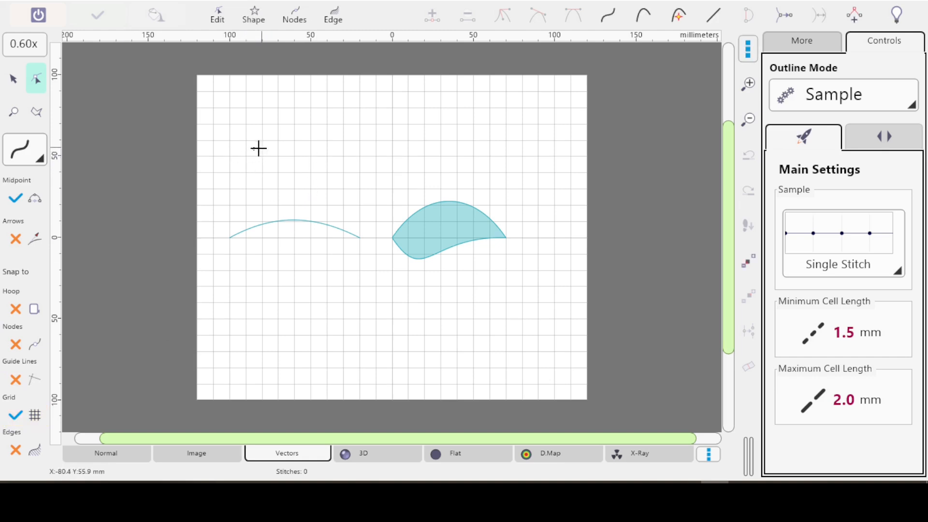
pyautogui.click(14, 112)
pyautogui.moveTo(212, 121); pyautogui.dragTo(360, 193)
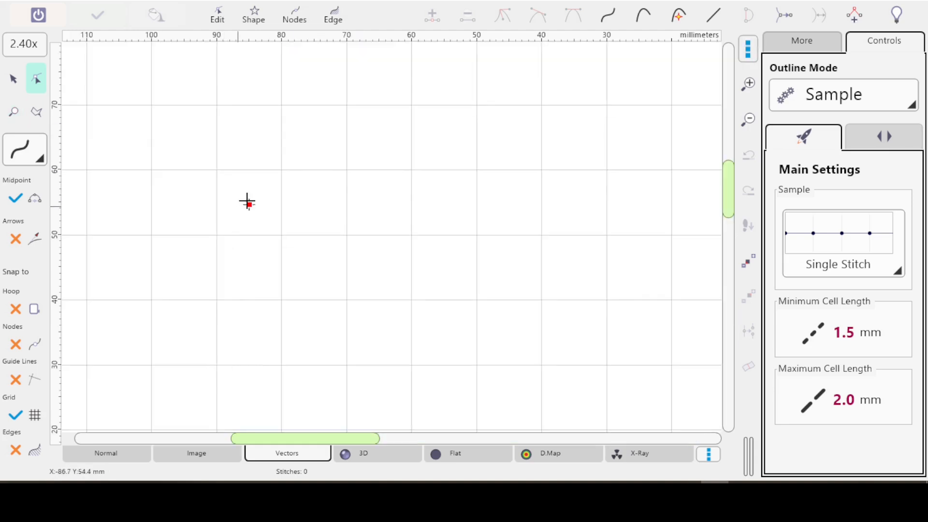
pyautogui.moveTo(250, 205); pyautogui.dragTo(216, 235)
pyautogui.click(376, 205)
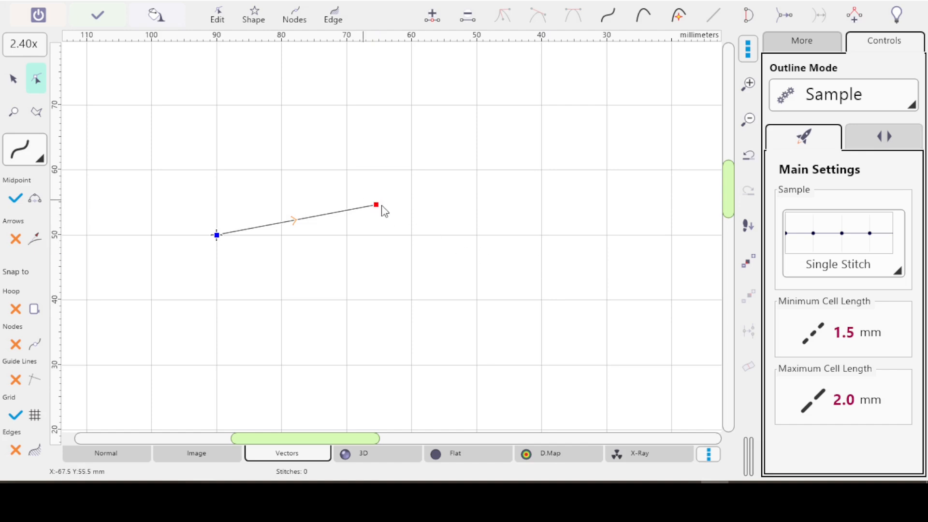
pyautogui.moveTo(375, 202); pyautogui.dragTo(349, 169)
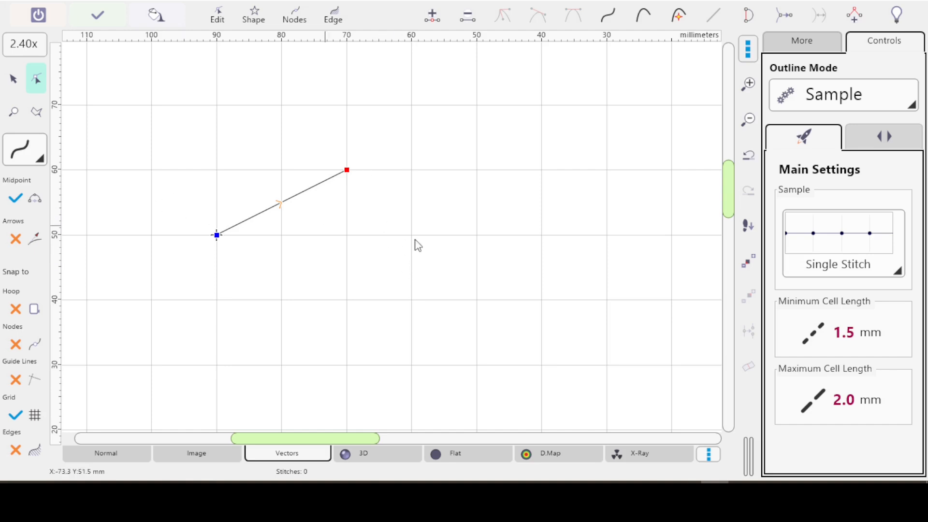
pyautogui.click(462, 250)
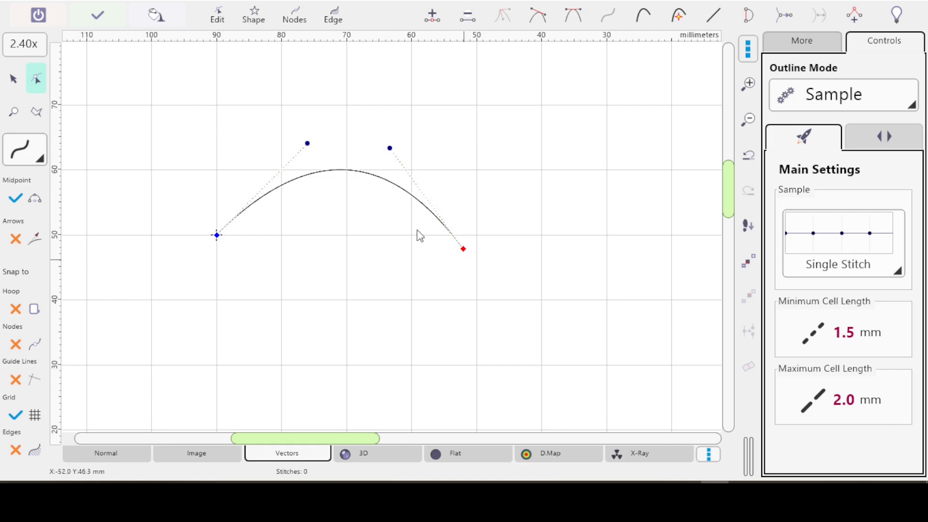
pyautogui.moveTo(464, 251); pyautogui.dragTo(478, 234)
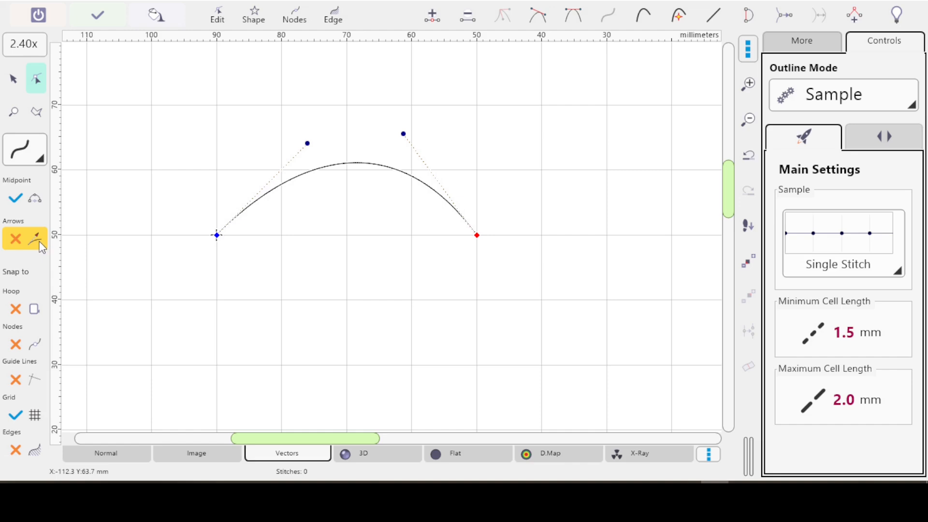
# Toggle the arrow-shaped handles on and off, and move both of the arc's control handles to (-70, 70).
pyautogui.click(15, 239)
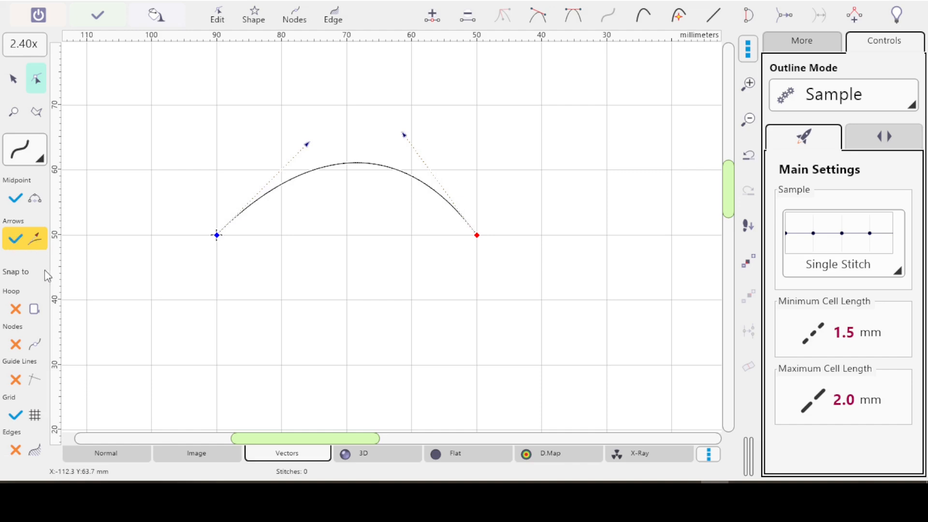
pyautogui.click(38, 240)
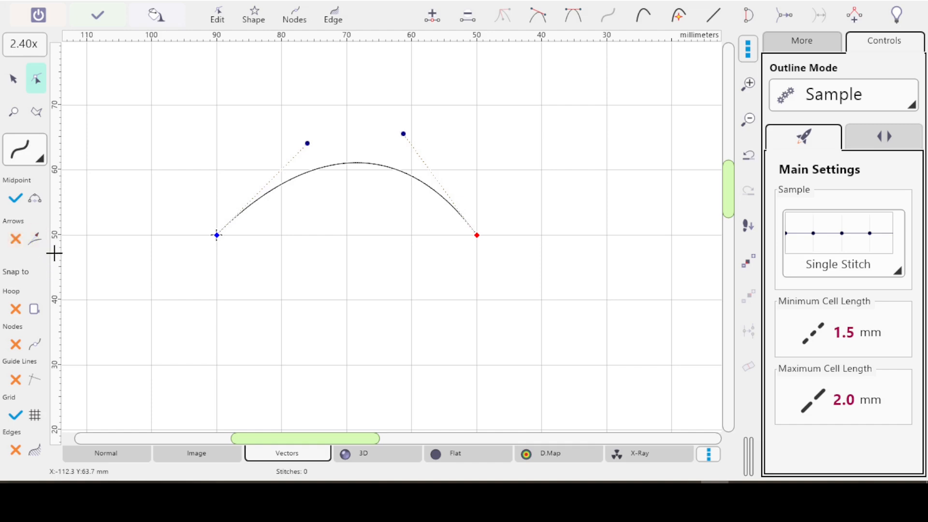
pyautogui.moveTo(308, 143); pyautogui.dragTo(347, 106)
pyautogui.moveTo(403, 133); pyautogui.dragTo(348, 103)
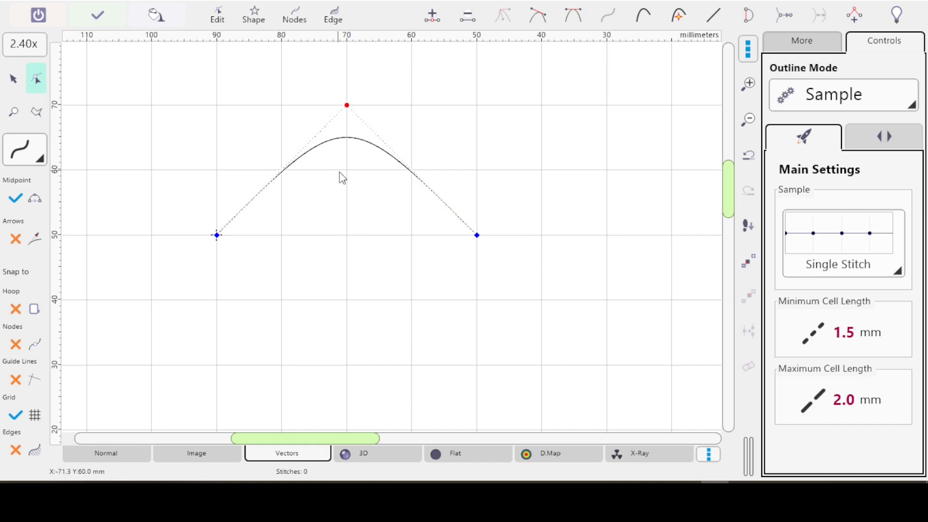
# Move the arc's control handles to (-50, 60) and (-90, 60), and reshape the arc by its midpoint to peak at (-70, 60).
pyautogui.moveTo(347, 105); pyautogui.dragTo(478, 169)
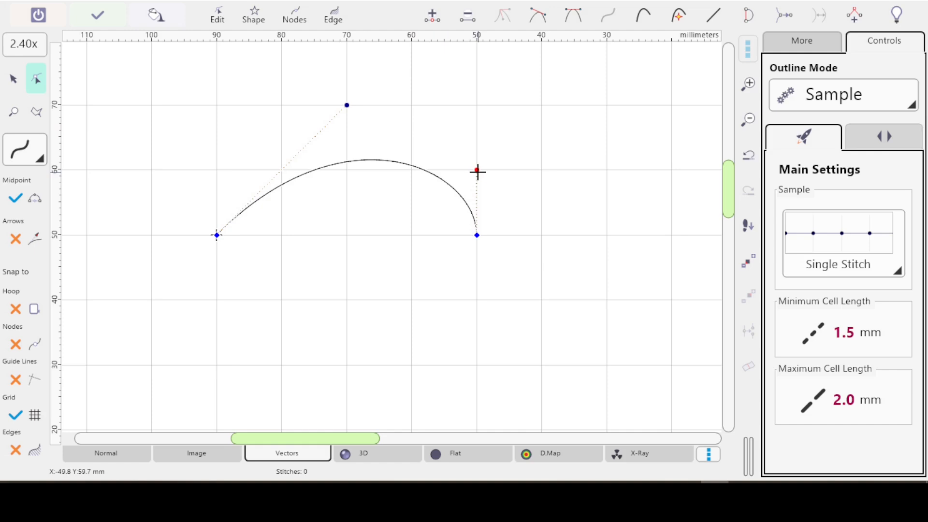
pyautogui.moveTo(347, 106); pyautogui.dragTo(216, 170)
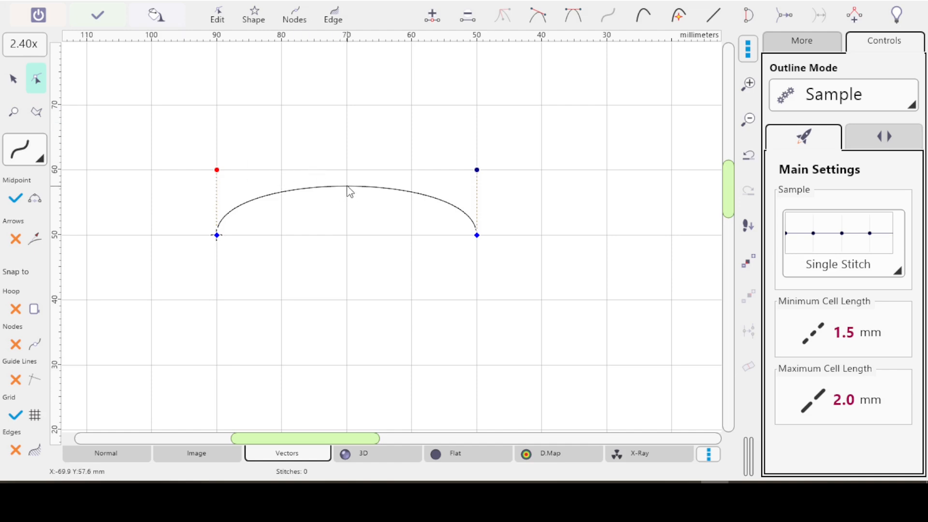
pyautogui.moveTo(347, 187); pyautogui.dragTo(388, 139)
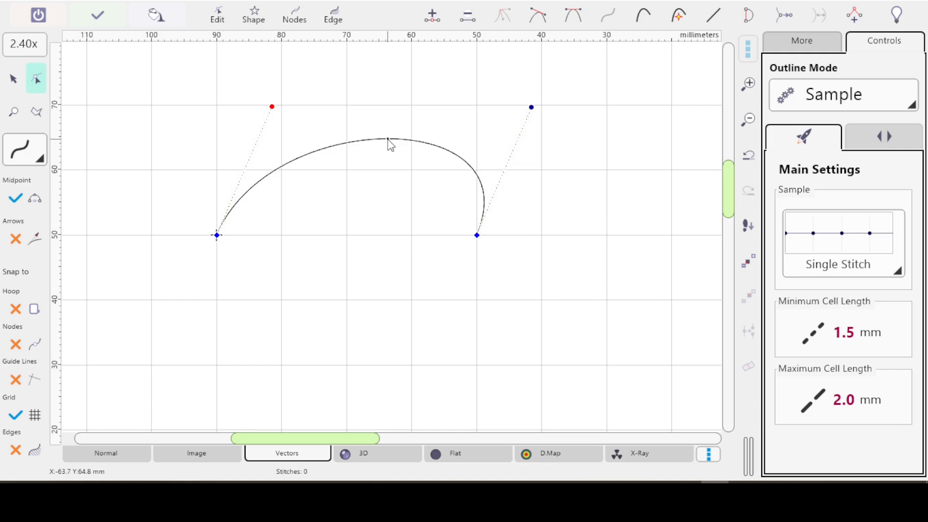
pyautogui.moveTo(388, 140); pyautogui.dragTo(344, 169)
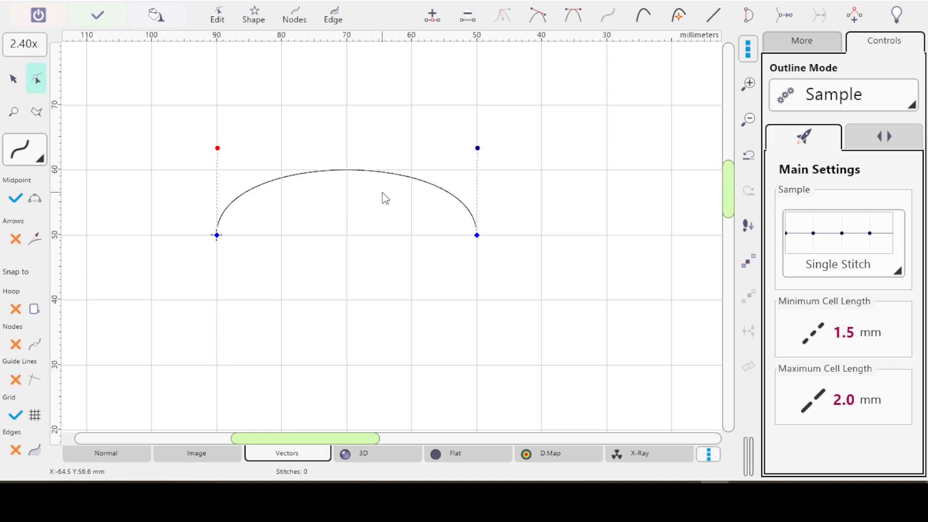
# Move the arc's control handles to (-60, 70) and (-80, 70).
pyautogui.moveTo(477, 147); pyautogui.dragTo(410, 105)
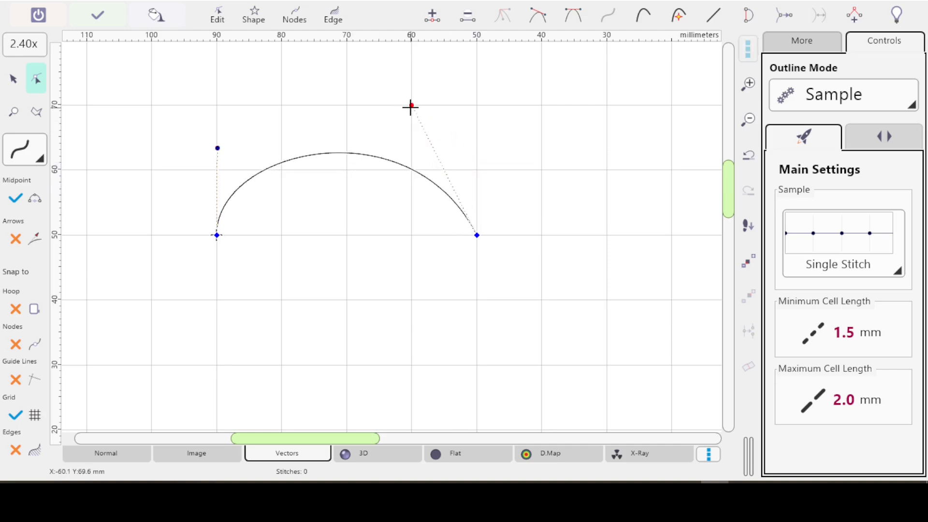
pyautogui.click(217, 148)
pyautogui.moveTo(216, 149); pyautogui.dragTo(282, 105)
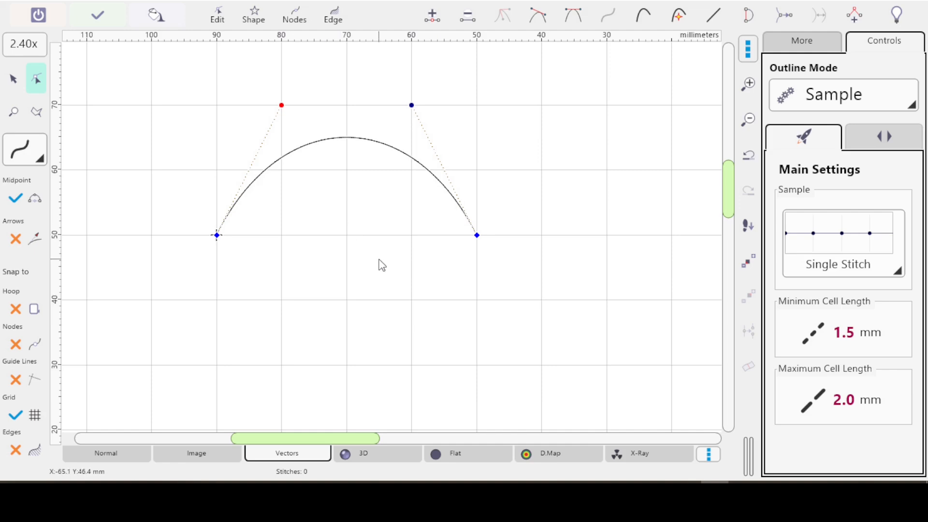
# Add a lower Bézier curve from the arc's end at (-50, 50) through (-70, 40) back to the start node at (-90, 50).
pyautogui.click(476, 235)
pyautogui.click(369, 318)
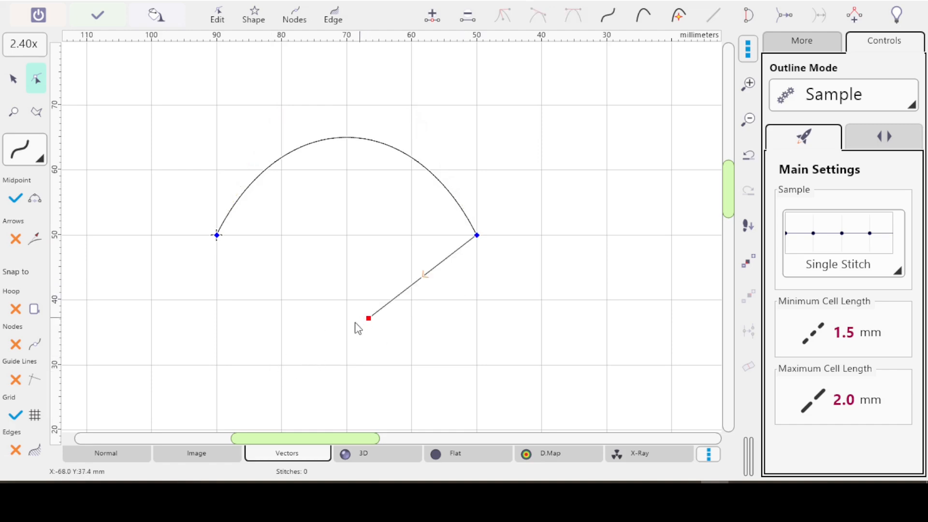
pyautogui.moveTo(369, 319); pyautogui.dragTo(346, 299)
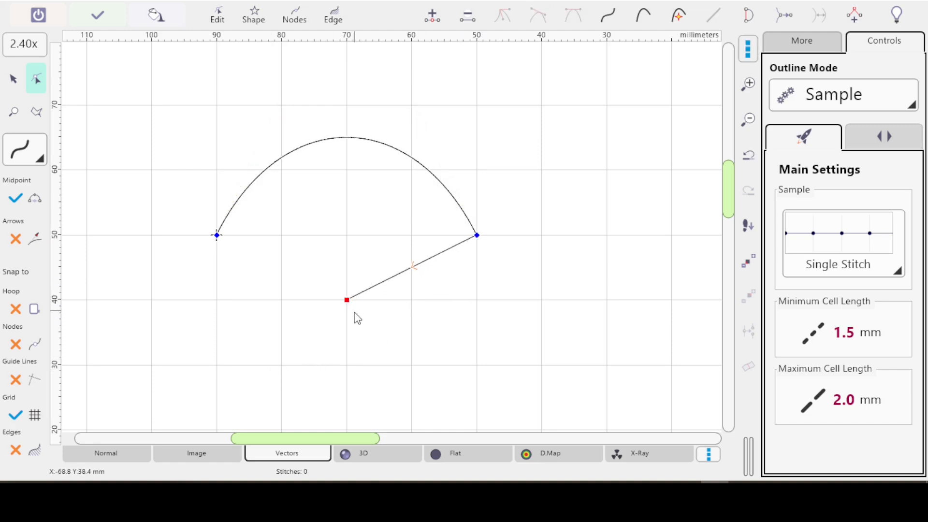
pyautogui.click(225, 263)
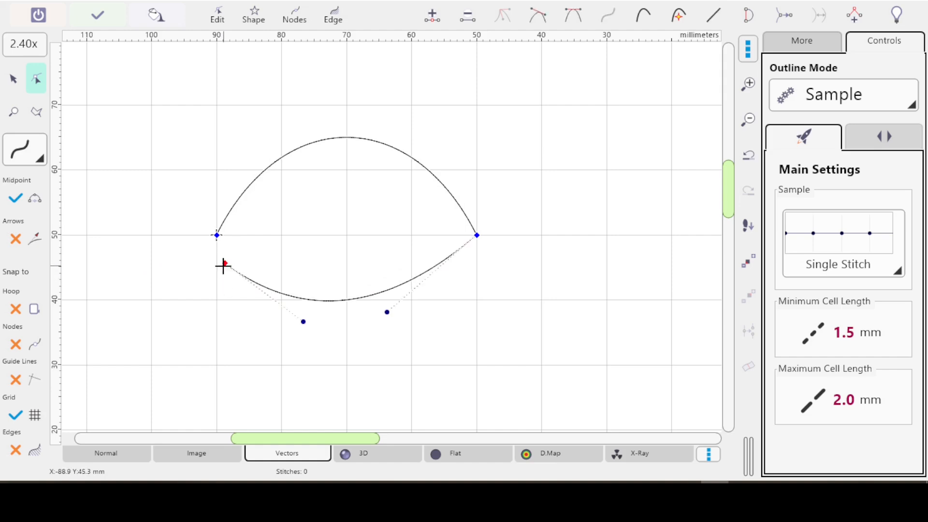
pyautogui.moveTo(224, 264); pyautogui.dragTo(216, 235)
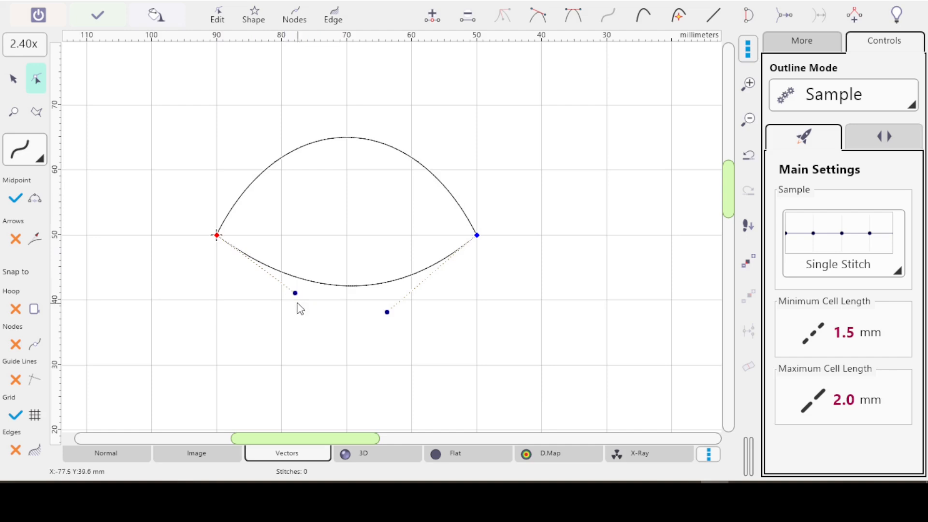
# Make the leaf shape symmetric with lower handles at (-80, 40) and (-60, 40) and upper handles at (-80, 60) and (-60, 60).
pyautogui.moveTo(295, 292)
pyautogui.mouseDown()
pyautogui.moveTo(282, 314)
pyautogui.moveTo(280, 300)
pyautogui.mouseUp()
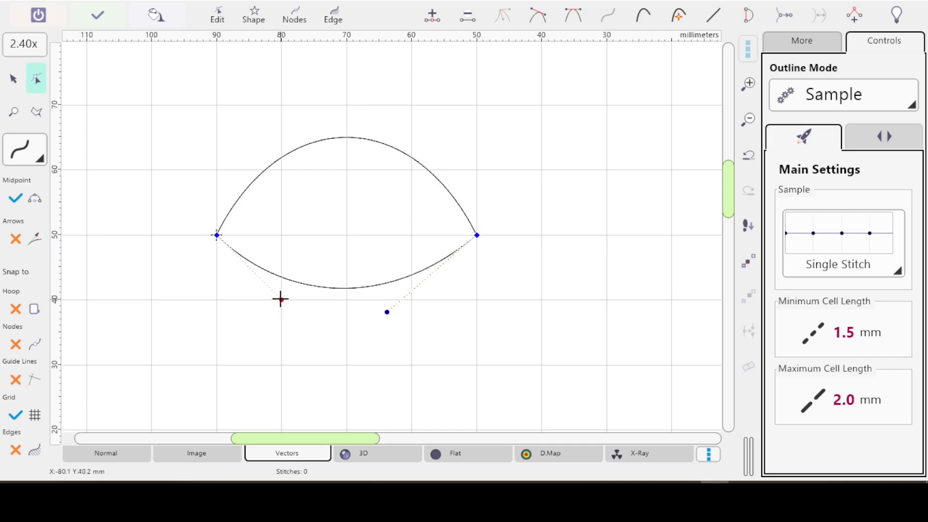
pyautogui.moveTo(386, 312); pyautogui.dragTo(411, 300)
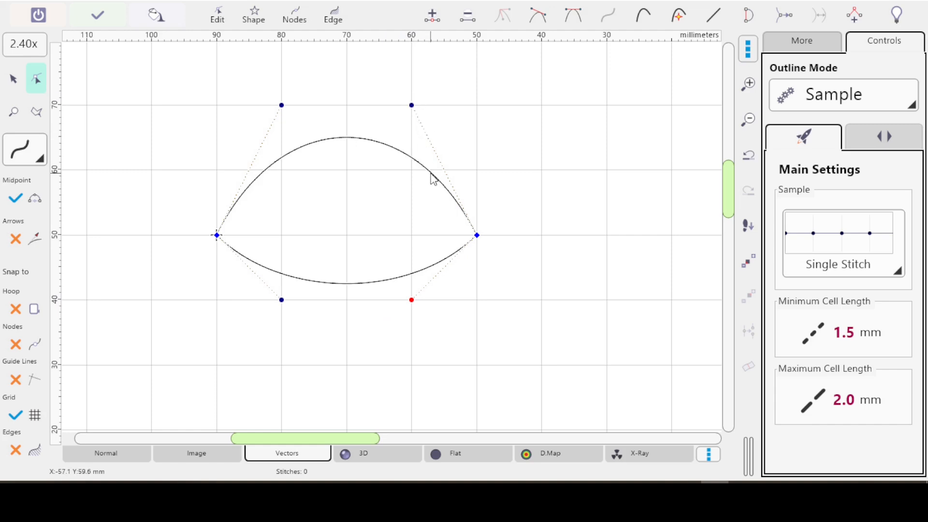
pyautogui.moveTo(411, 105); pyautogui.dragTo(411, 169)
pyautogui.moveTo(281, 105); pyautogui.dragTo(281, 170)
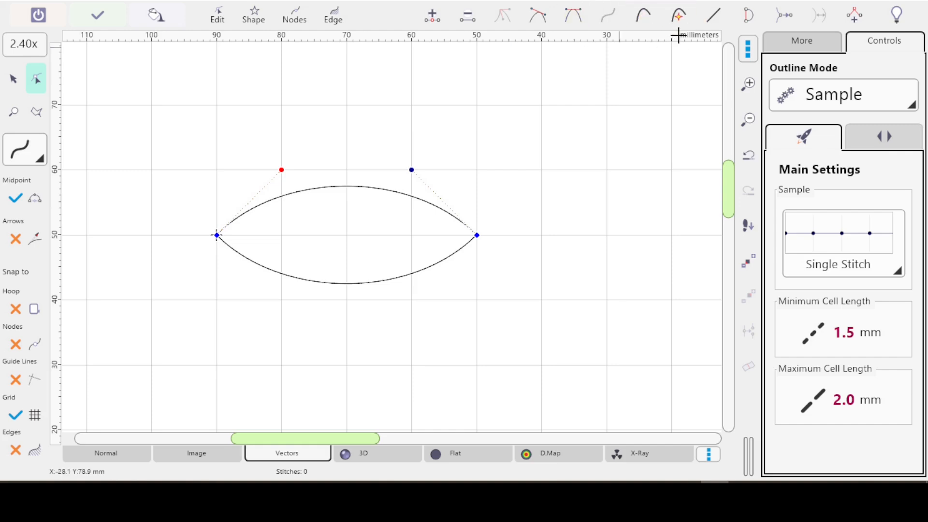
# Switch to Simple Quadratic segments and extend the outline from the node at (-90, 50) through about (-99, 65) to about (-92, 75).
pyautogui.click(25, 144)
pyautogui.click(41, 160)
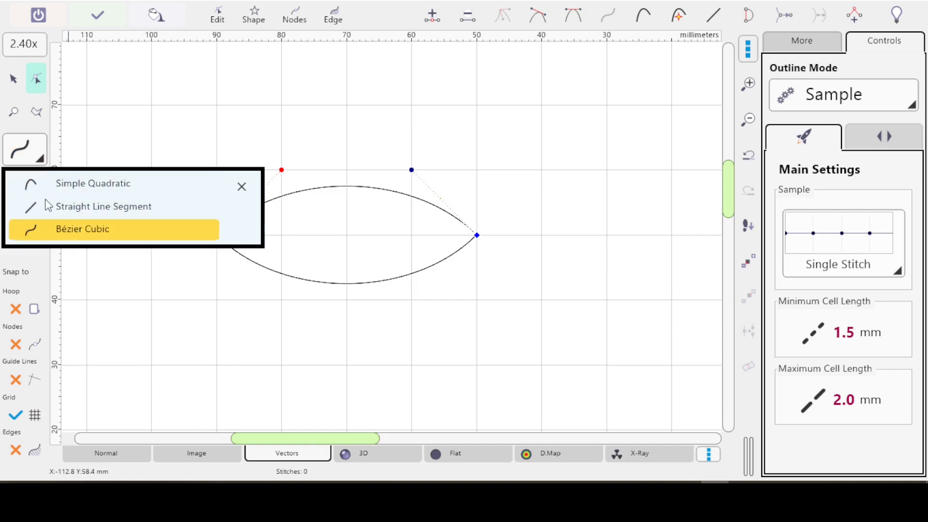
pyautogui.click(47, 185)
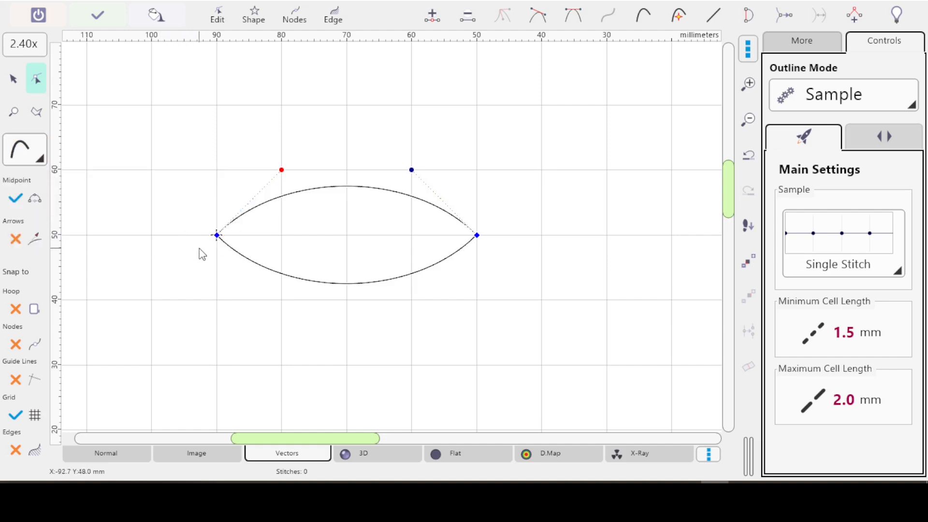
pyautogui.press('Tab')
pyautogui.click(160, 138)
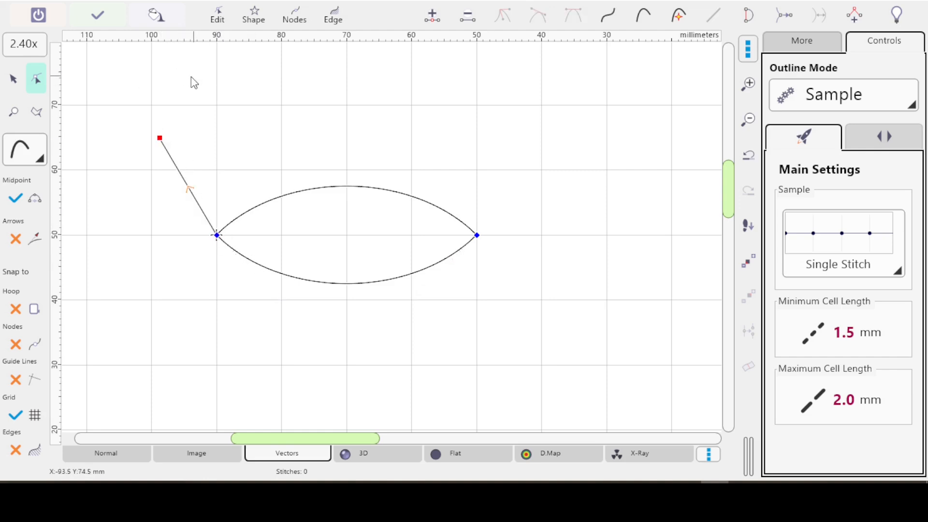
pyautogui.click(204, 70)
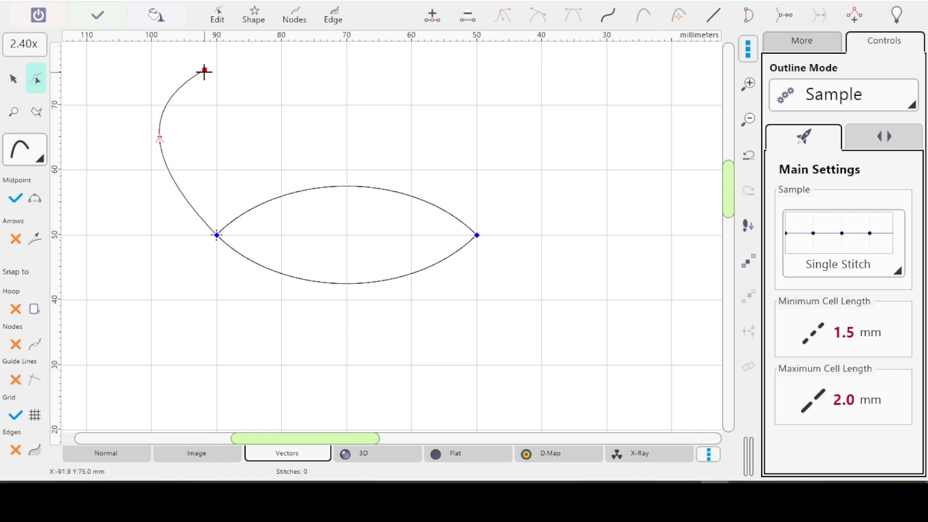
# Convert the quadratic extension into a Bézier cubic segment, and delete the nodes at (-90, 50) and about (-92, 75).
pyautogui.click(609, 17)
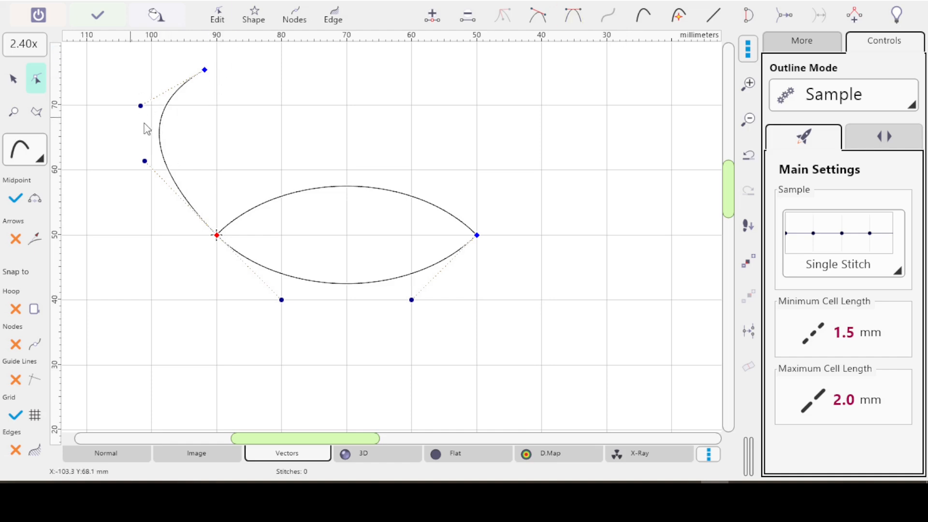
pyautogui.click(160, 122)
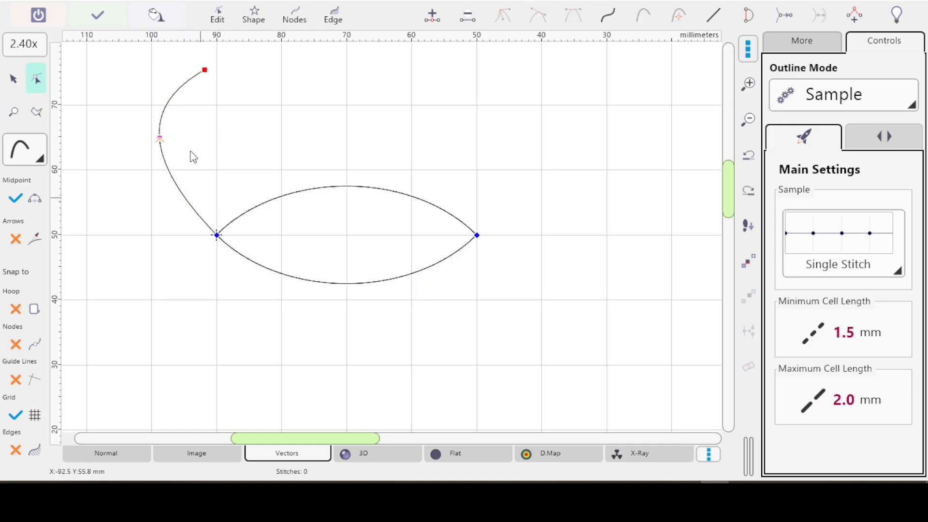
pyautogui.click(607, 18)
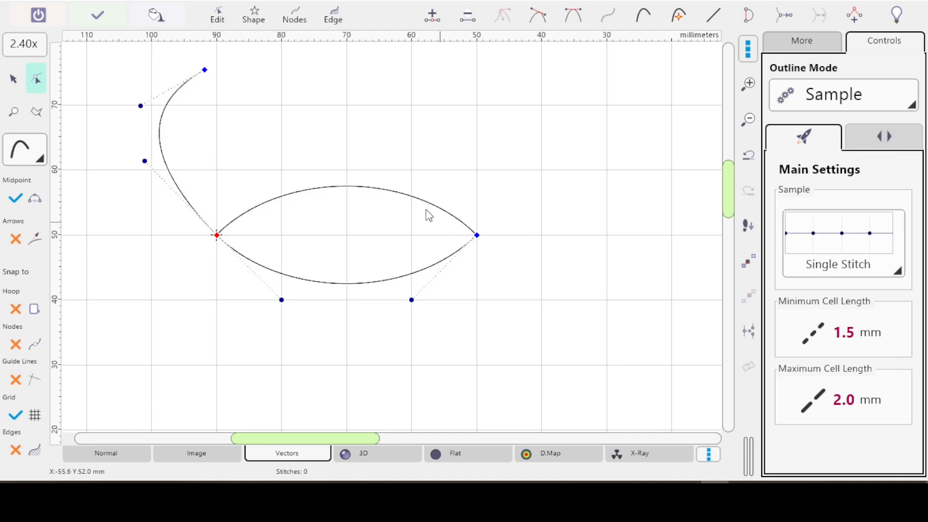
pyautogui.press('Delete')
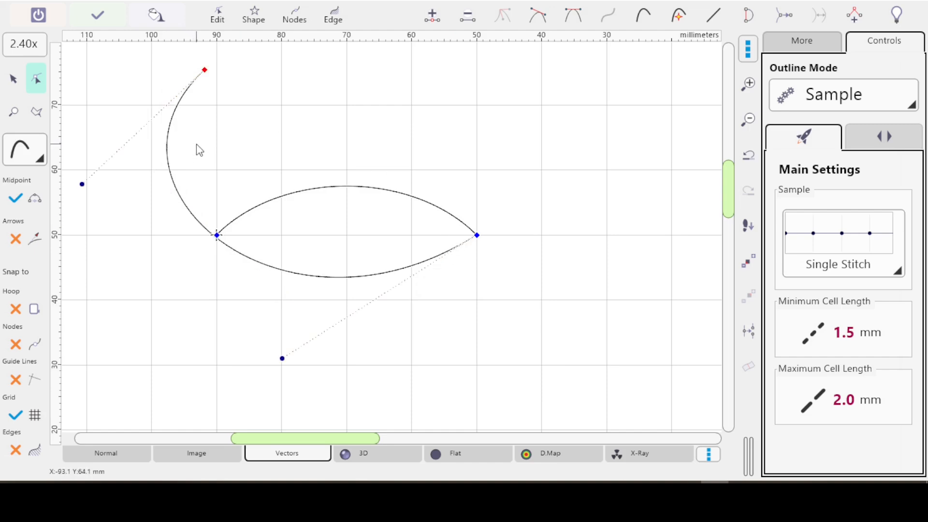
pyautogui.press('Delete')
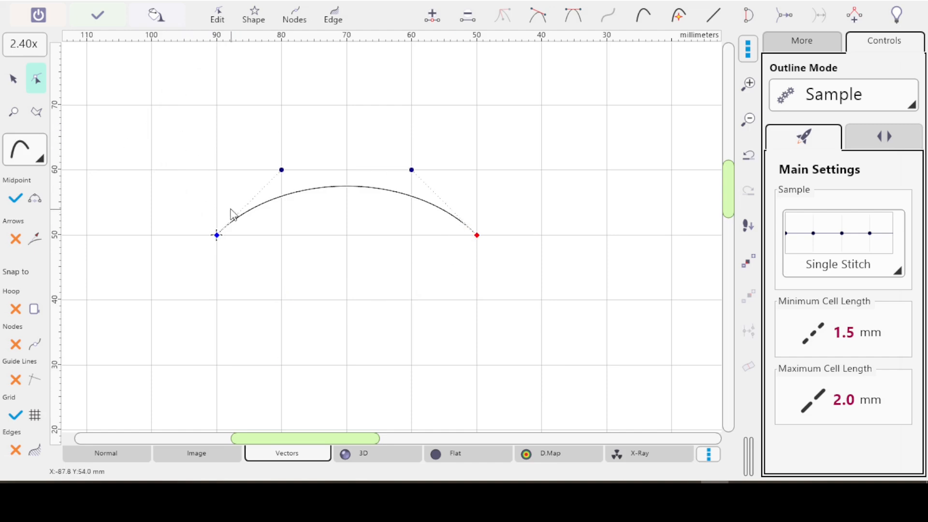
# Undo the node deletions, the cubic conversion and the quadratic extension, going back to the closed leaf outline.
pyautogui.hotkey('ctrl', 'z')
pyautogui.hotkey('ctrl', 'z')
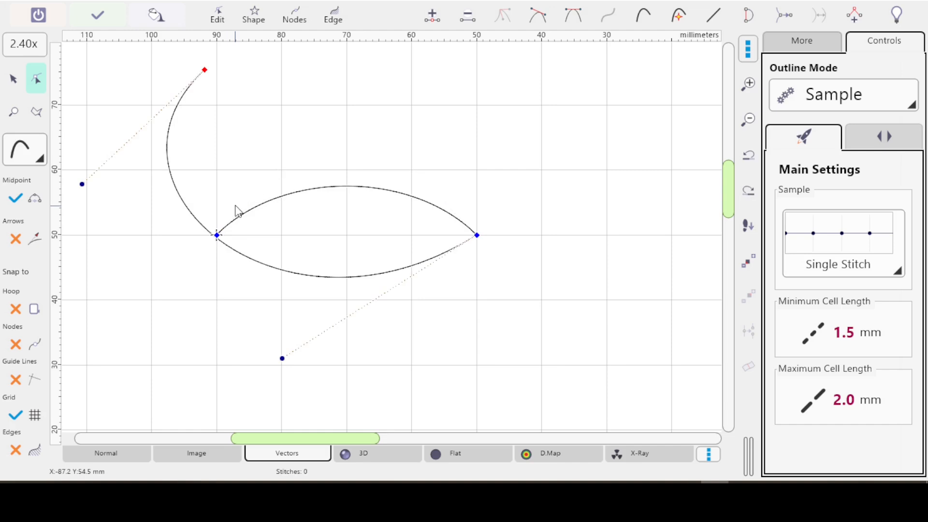
pyautogui.hotkey('ctrl', 'z')
pyautogui.hotkey('ctrl', 'z')
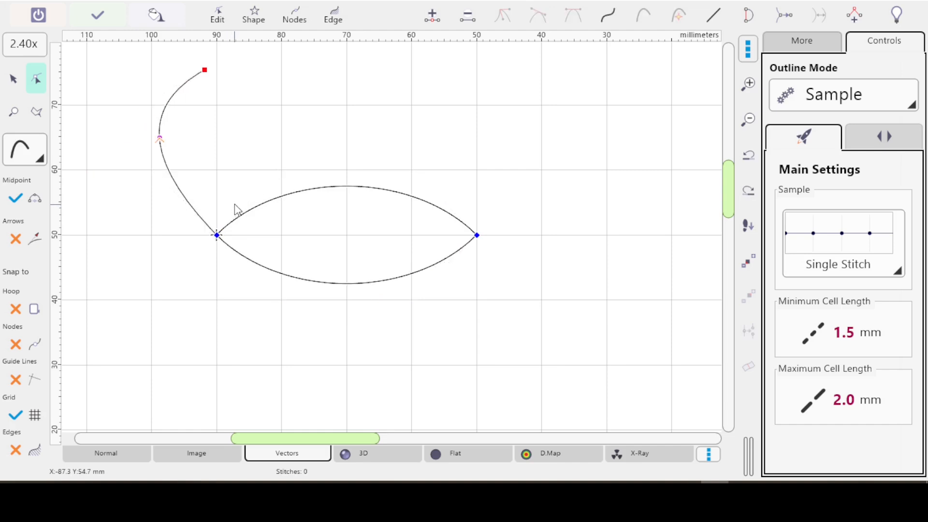
pyautogui.hotkey('ctrl', 'z')
pyautogui.hotkey('ctrl', 'z')
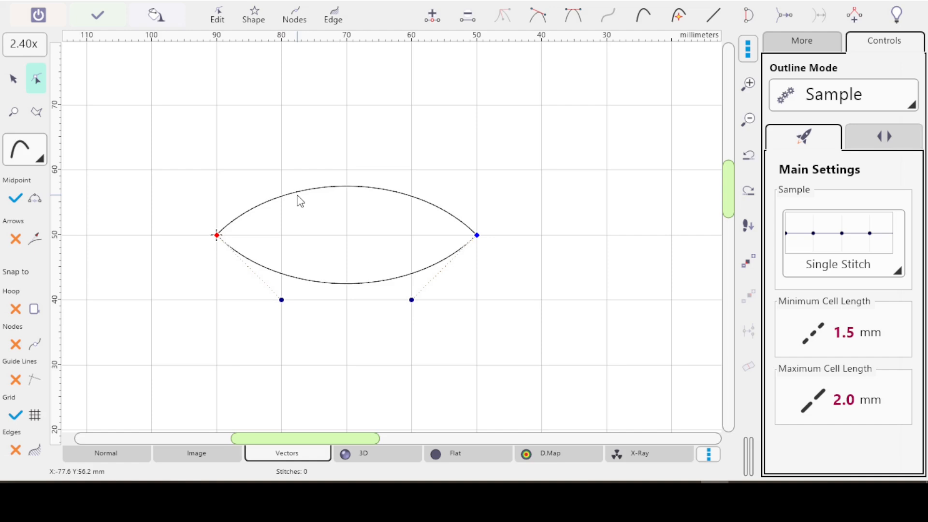
# Reshape the leaf's upper curve by moving its control handles to about (-42, 75) and (-72, 52).
pyautogui.click(477, 235)
pyautogui.click(411, 169)
pyautogui.moveTo(411, 141); pyautogui.dragTo(523, 68)
pyautogui.moveTo(281, 170); pyautogui.dragTo(336, 225)
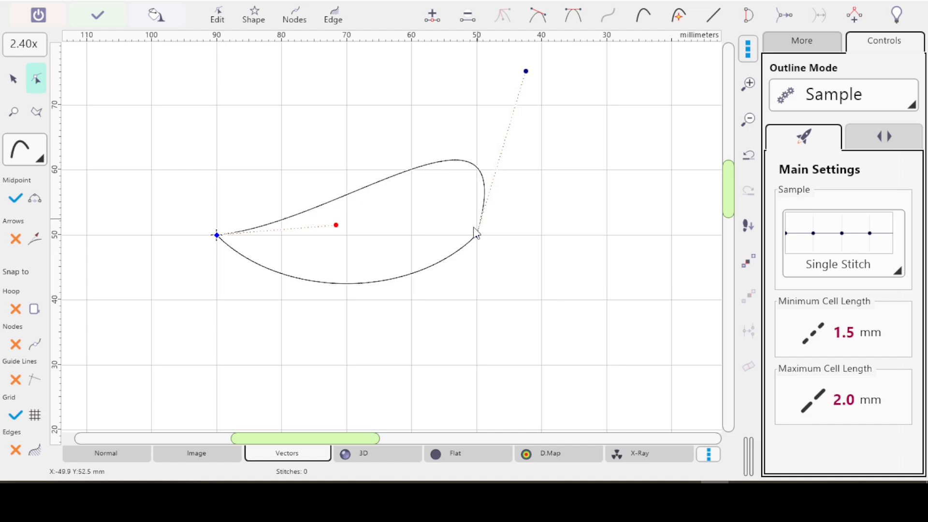
# Try converting the upper cubic curve to one simple quadratic segment with its midpoint at (-60, 60), and undo the changes.
pyautogui.click(526, 71)
pyautogui.click(335, 224)
pyautogui.click(526, 71)
pyautogui.click(641, 14)
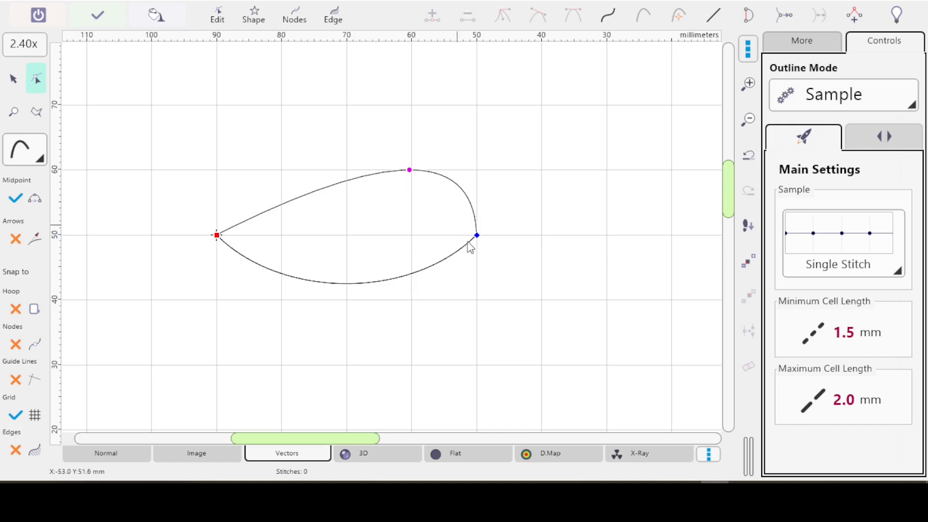
pyautogui.click(409, 170)
pyautogui.moveTo(409, 194)
pyautogui.mouseDown()
pyautogui.moveTo(387, 184)
pyautogui.moveTo(412, 168)
pyautogui.moveTo(421, 187)
pyautogui.mouseUp()
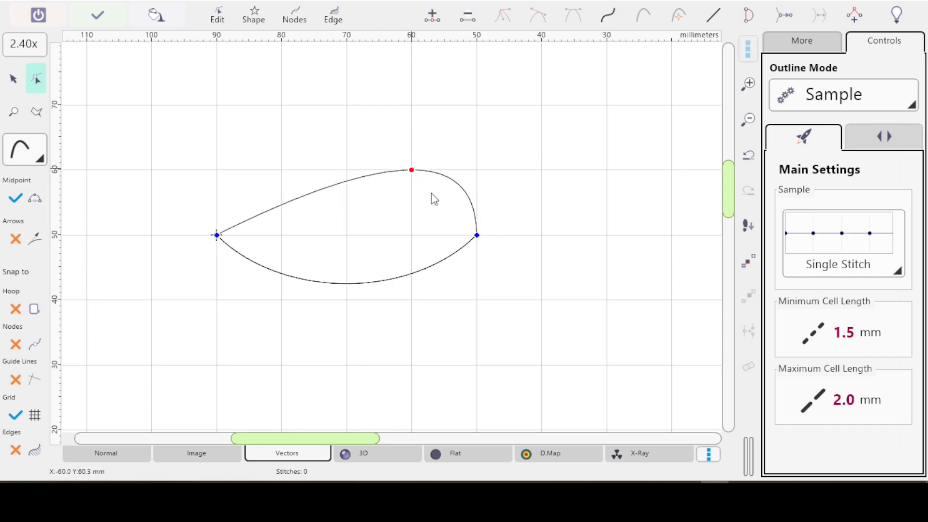
pyautogui.hotkey('ctrl', 'z')
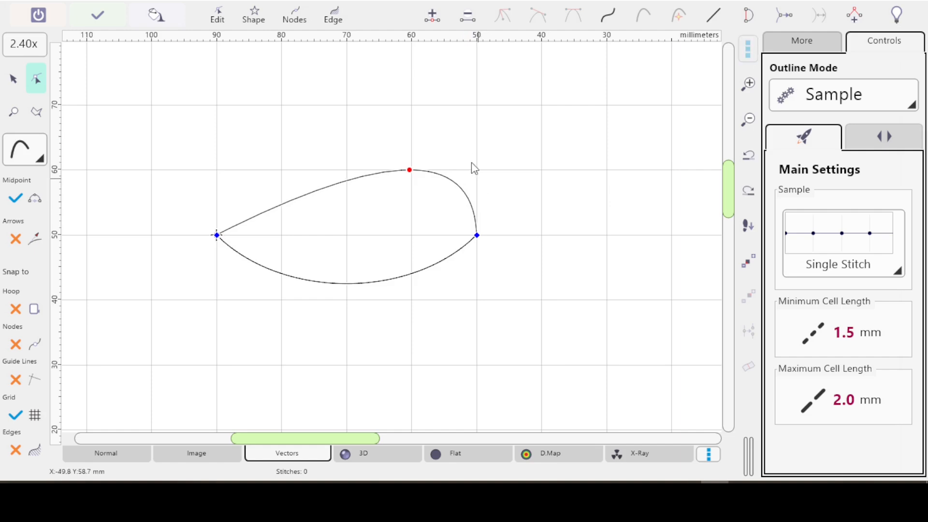
pyautogui.click(677, 24)
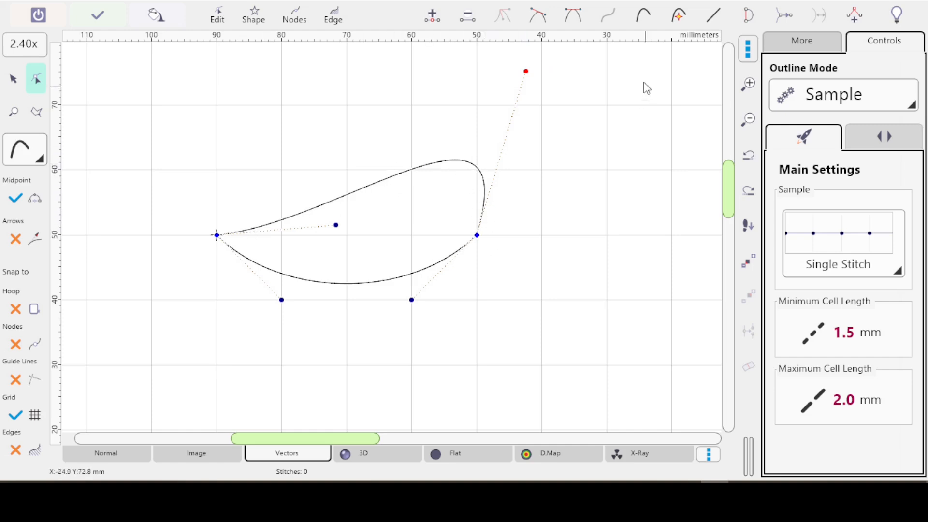
# Convert the upper cubic curve into several connected quadratic segments that follow its shape, and apply the outline edits.
pyautogui.click(678, 13)
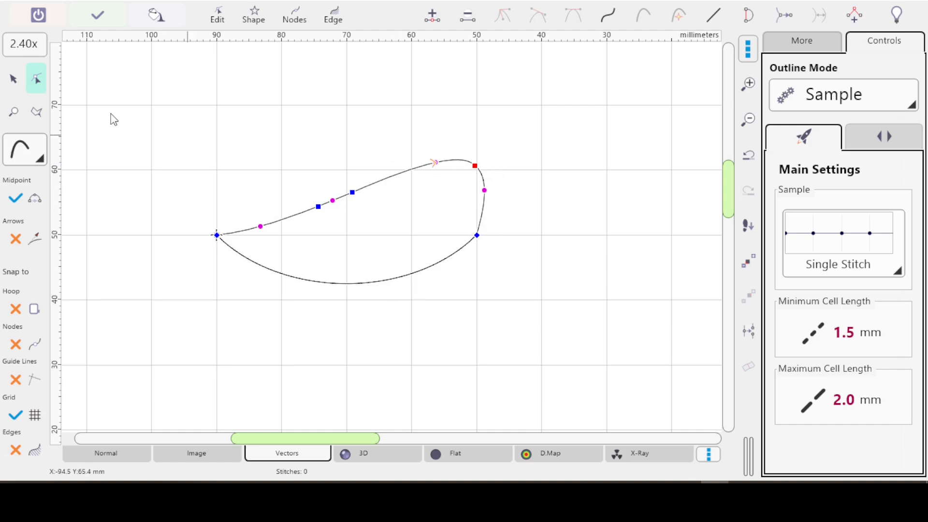
pyautogui.click(98, 15)
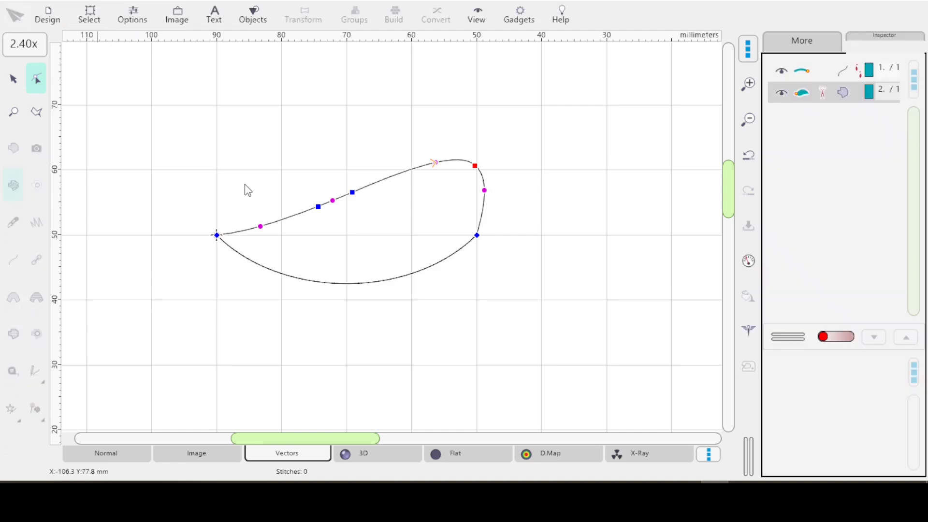
pyautogui.click(601, 192)
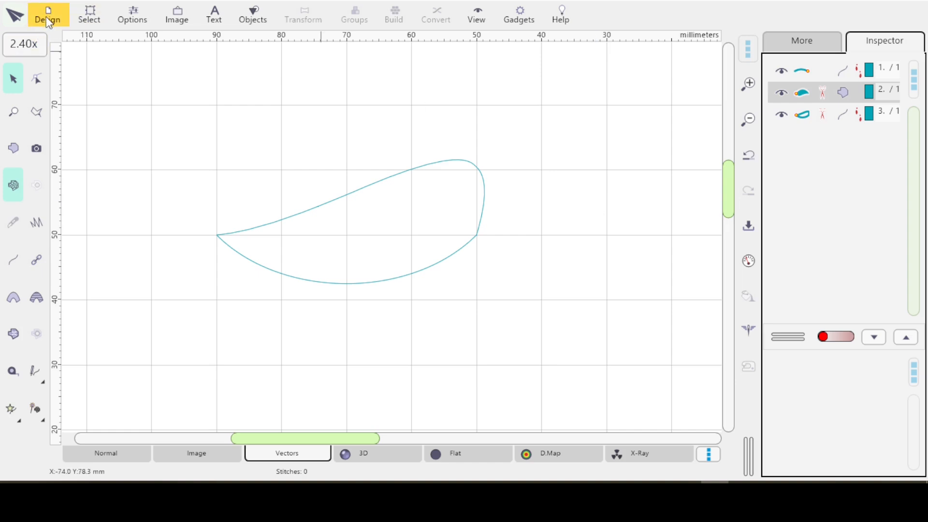
pyautogui.hotkey('ctrl', 'z')
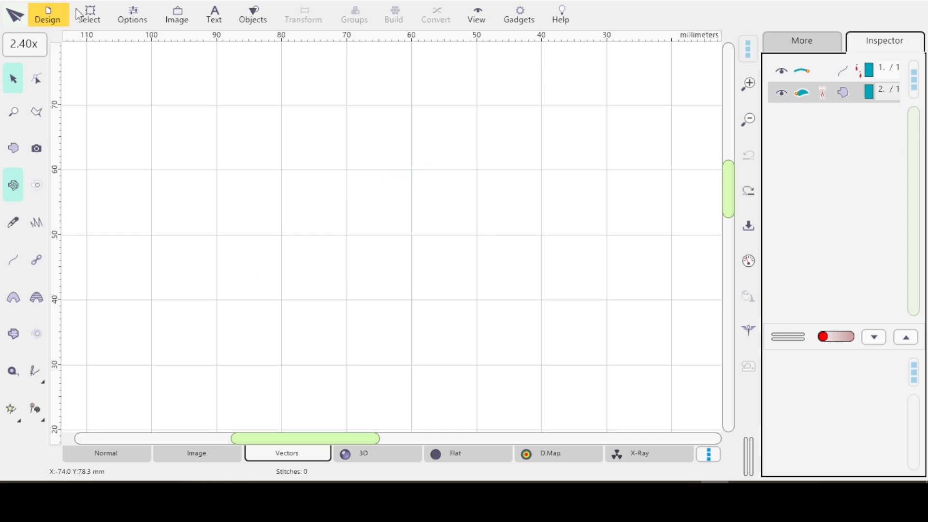
pyautogui.click(748, 191)
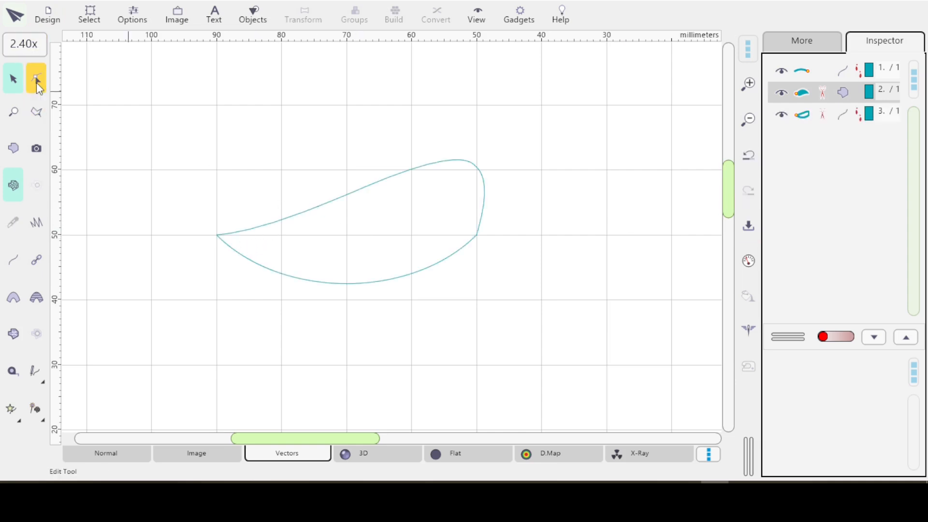
# Reopen the outline for node editing and delete all its nodes except the start node at (-90, 50).
pyautogui.click(312, 208)
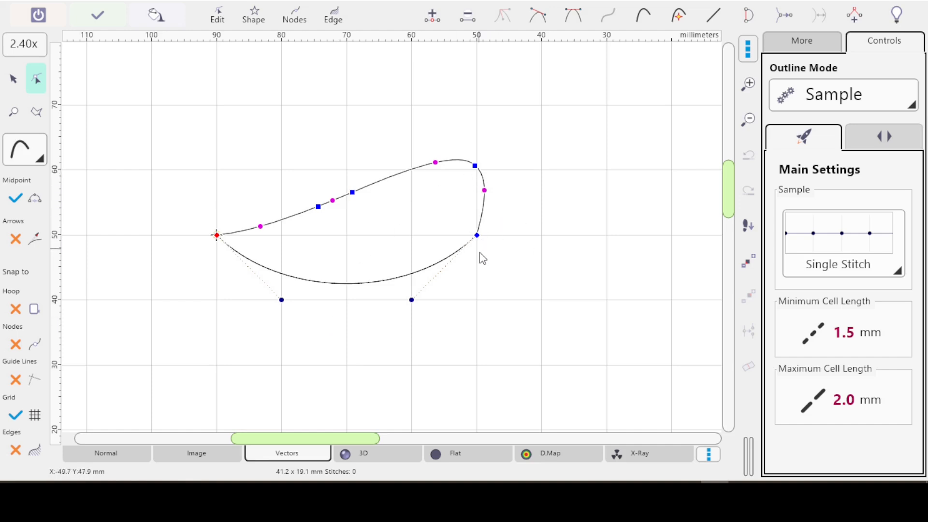
pyautogui.click(477, 236)
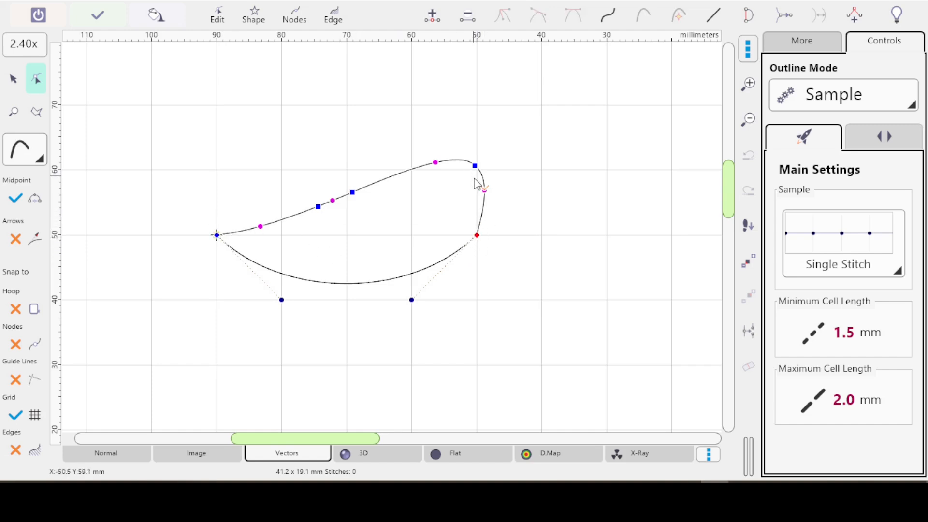
pyautogui.click(217, 236)
pyautogui.press('Delete')
pyautogui.press('Delete')
pyautogui.press('Delete')
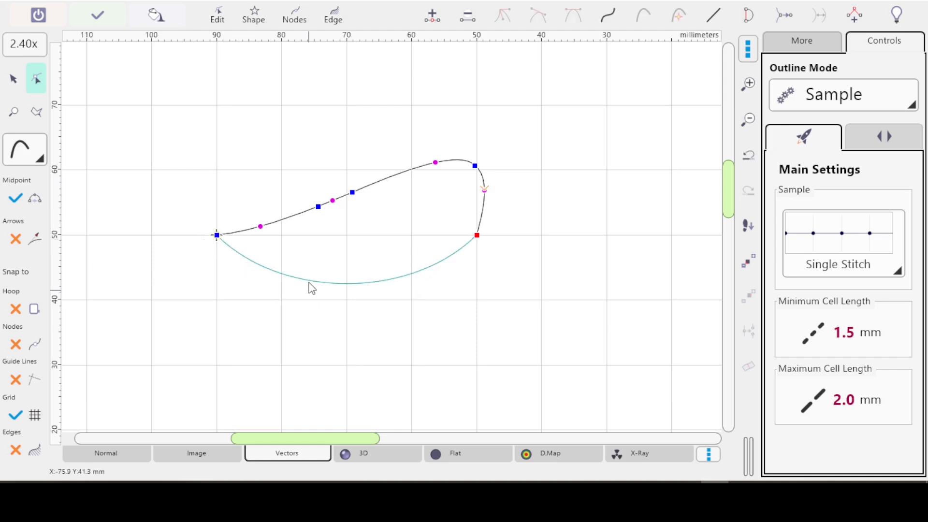
pyautogui.press('Delete')
pyautogui.press('Delete')
pyautogui.press('Delete')
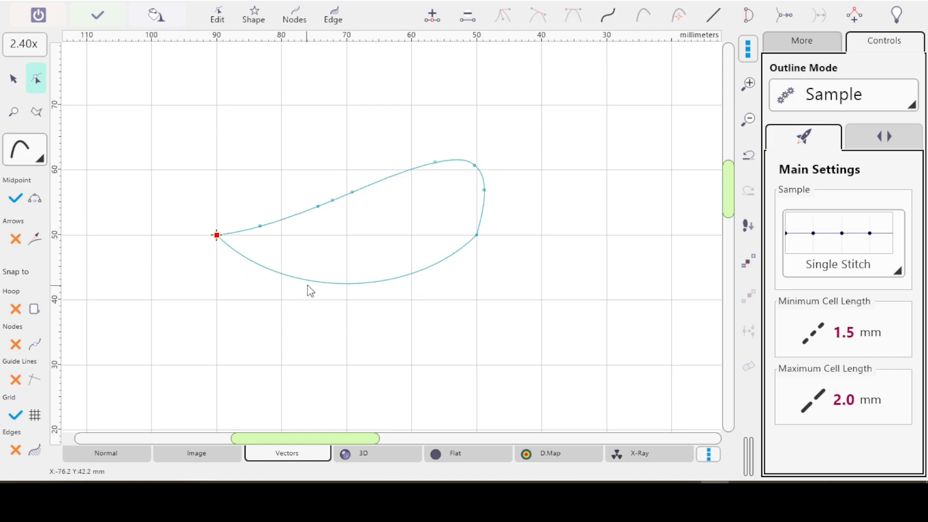
# Switch to Bézier cubic segments and draw a curve from the start node at (-90, 50) through about (-70, 70) to (-50, 50).
pyautogui.click(43, 163)
pyautogui.click(73, 234)
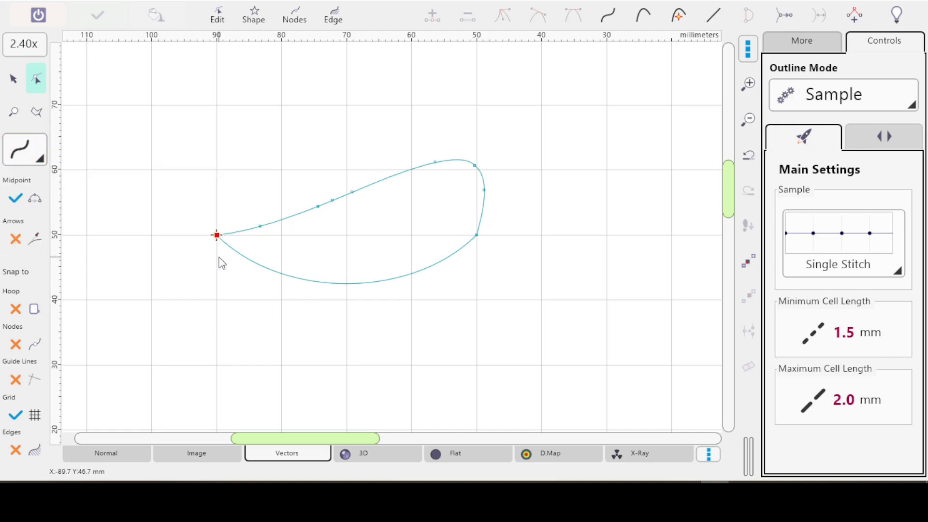
pyautogui.moveTo(495, 249); pyautogui.dragTo(344, 105)
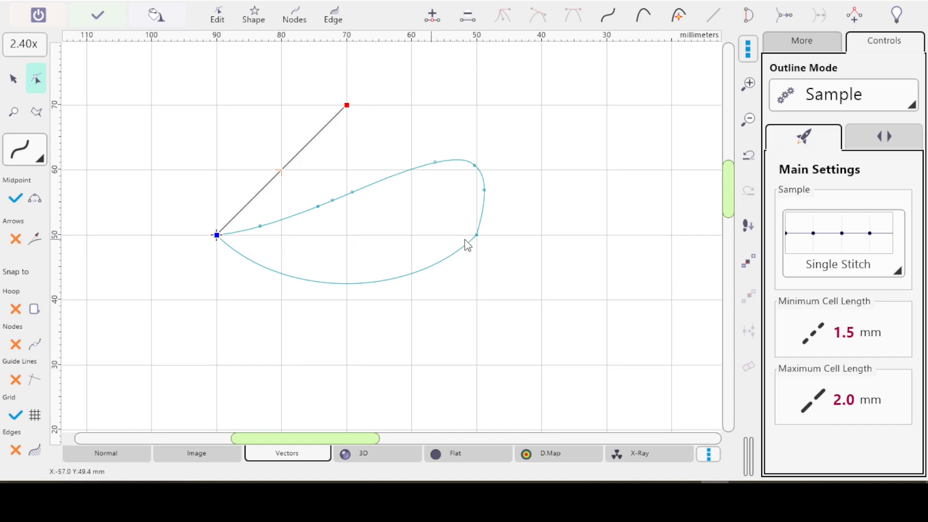
pyautogui.moveTo(498, 255); pyautogui.dragTo(476, 235)
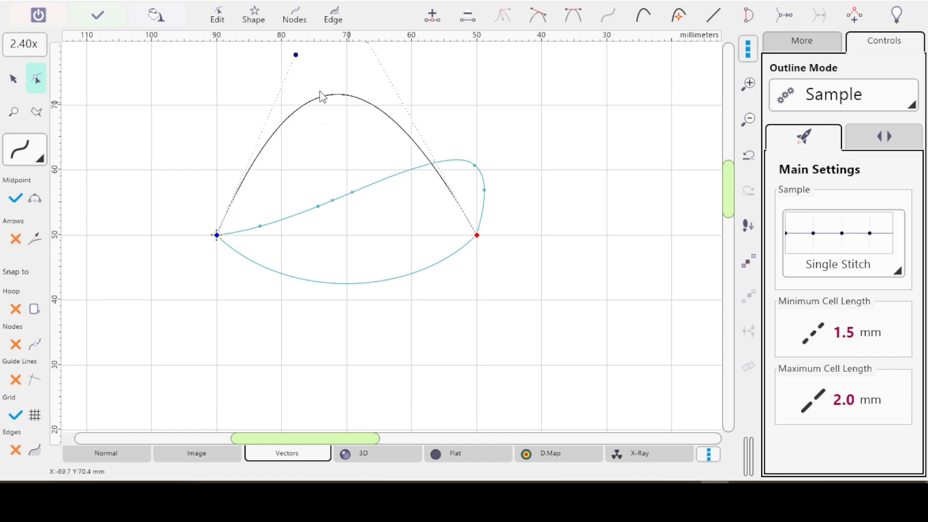
# Lower the new curve's peak to about Y 60 and set its control handles at (-60, 60) and (-80, 60).
pyautogui.moveTo(338, 94); pyautogui.dragTo(347, 170)
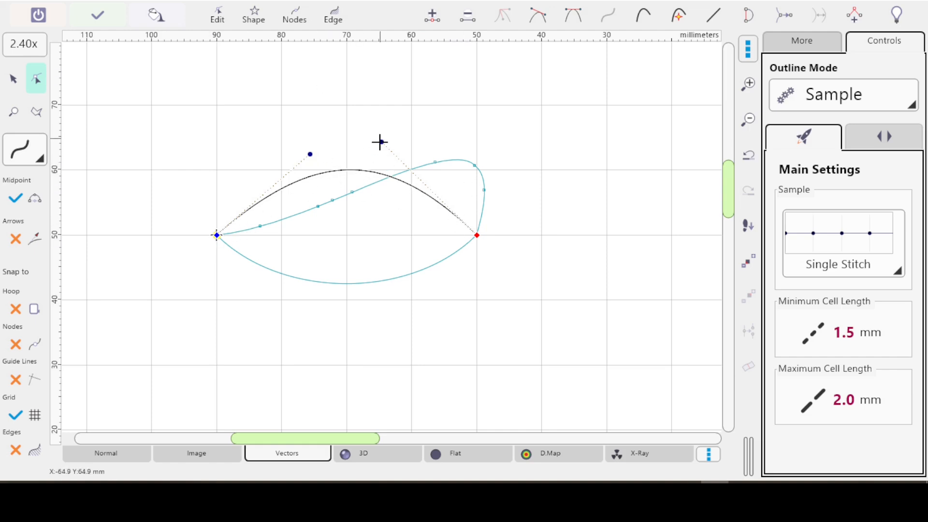
pyautogui.moveTo(380, 141); pyautogui.dragTo(415, 173)
pyautogui.moveTo(310, 154); pyautogui.dragTo(281, 169)
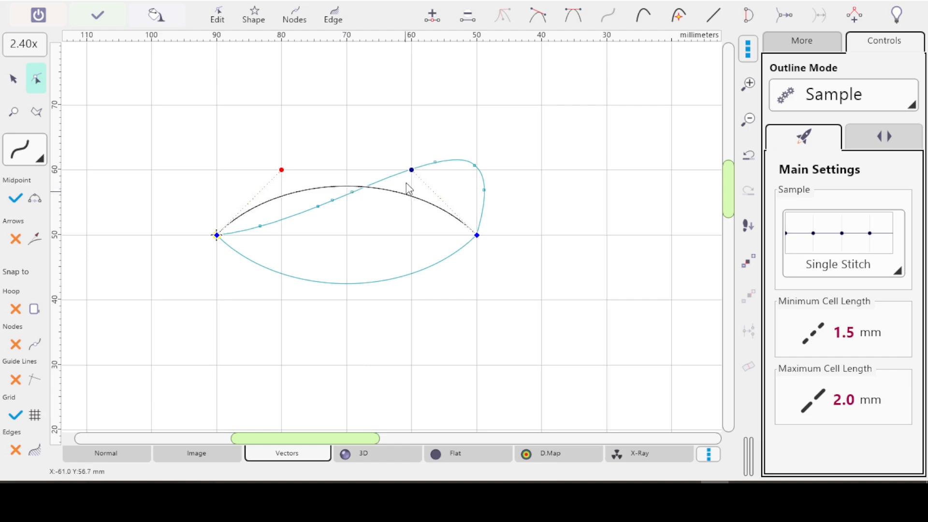
# Bring both control handles of the new curve together at (-70, 70) and apply the outline edits.
pyautogui.moveTo(411, 170); pyautogui.dragTo(343, 106)
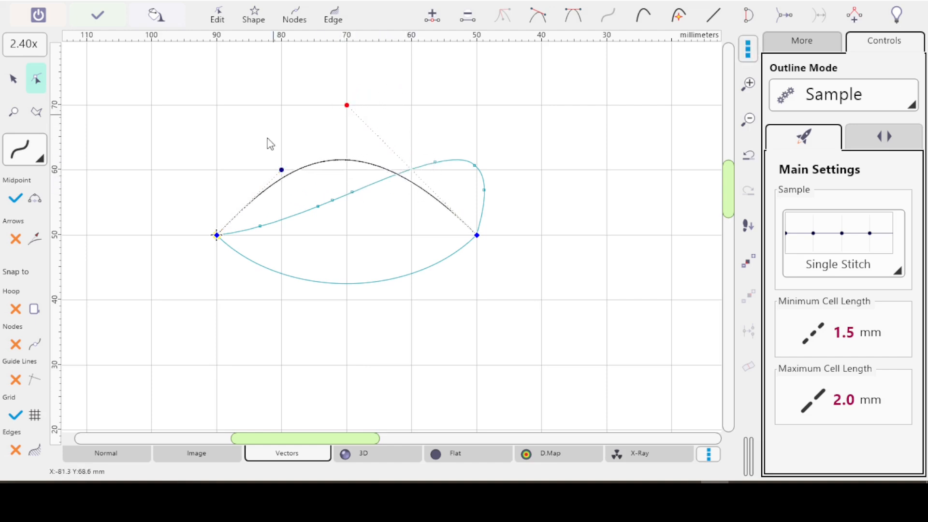
pyautogui.moveTo(282, 170); pyautogui.dragTo(347, 107)
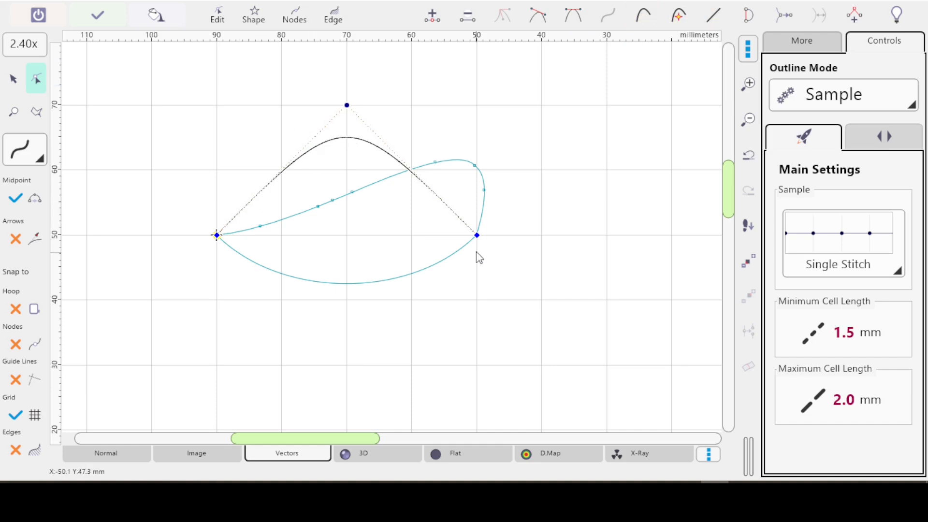
pyautogui.press('Return')
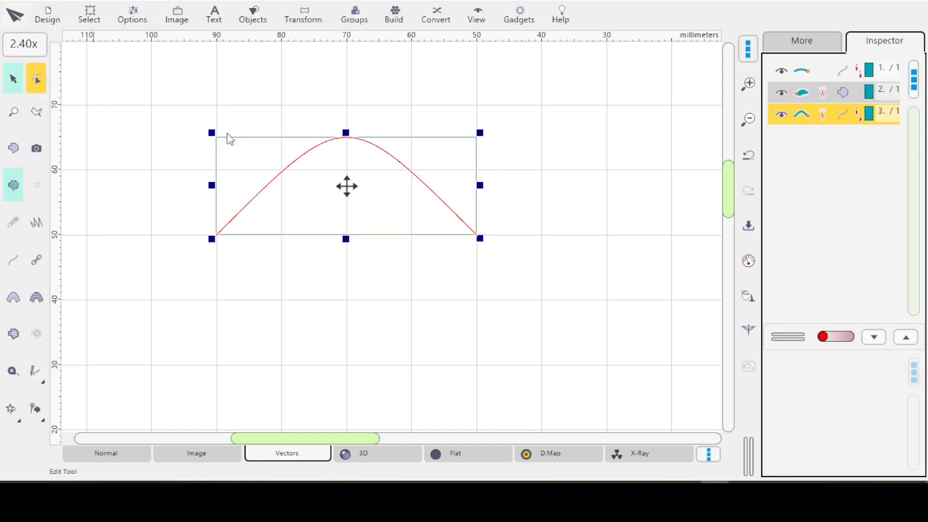
# Reopen the curve, try and undo a single-quadratic conversion, convert it into two quadratic segments joined at the peak, and apply the edits.
pyautogui.doubleClick(446, 202)
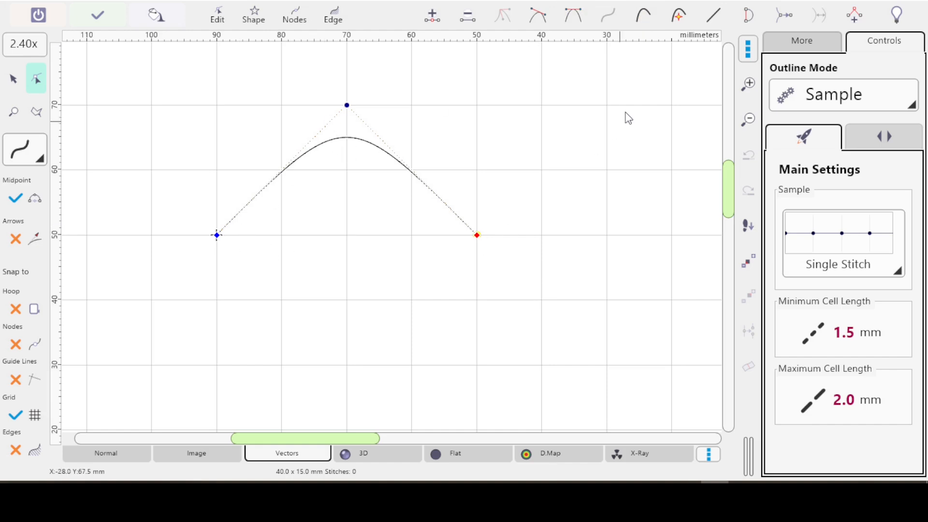
pyautogui.click(642, 14)
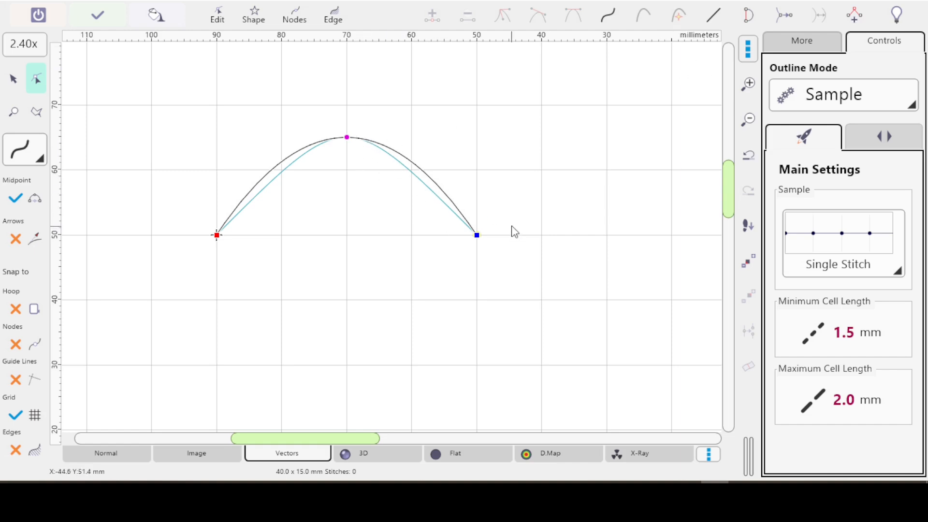
pyautogui.hotkey('ctrl', 'z')
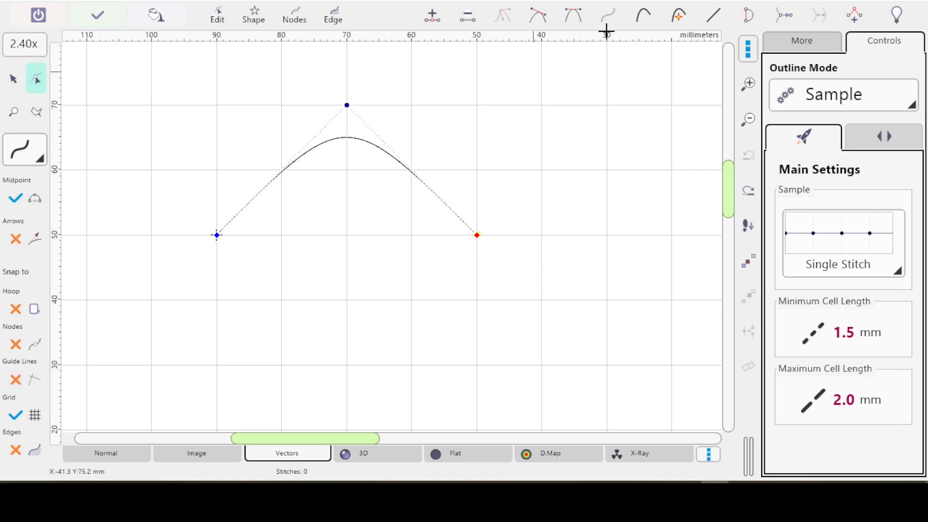
pyautogui.click(684, 22)
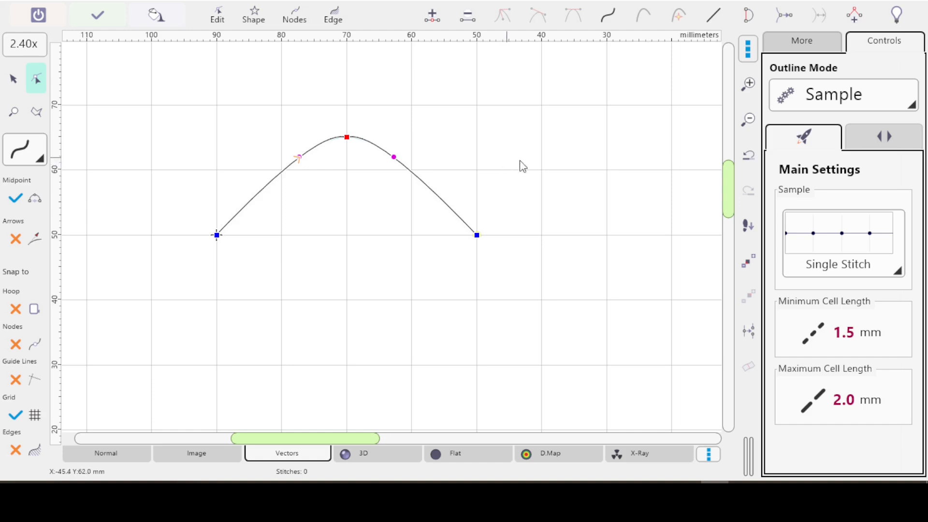
pyautogui.press('Return')
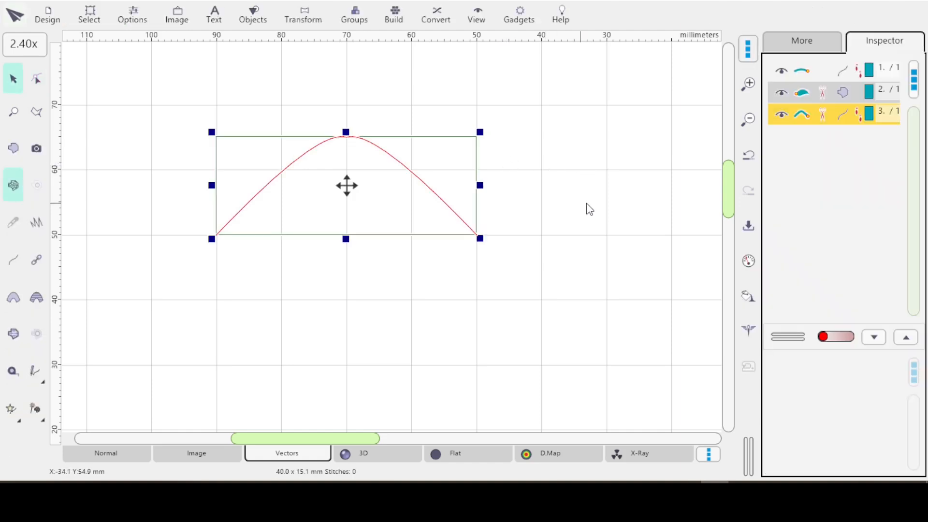
# Reopen the arch curve for node editing and insert a node at the midpoint of each of its two segments.
pyautogui.click(579, 209)
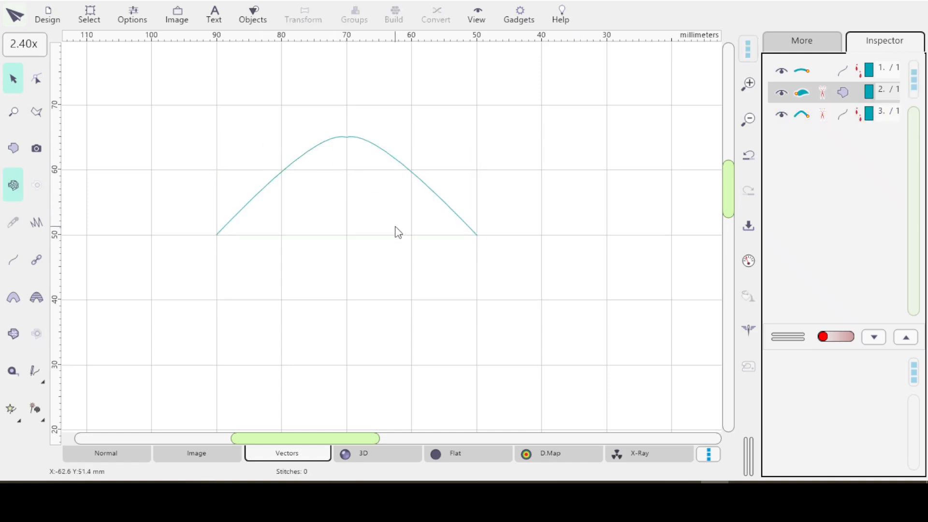
pyautogui.click(292, 163)
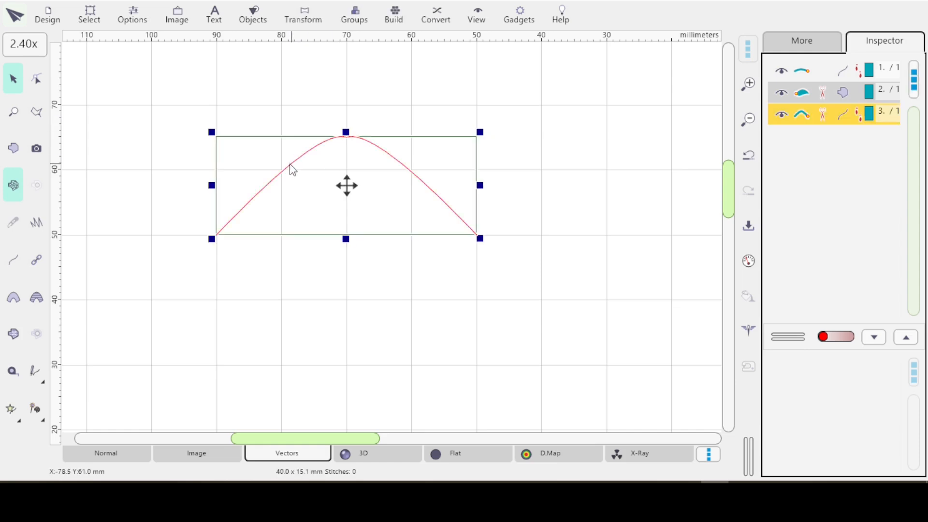
pyautogui.click(31, 84)
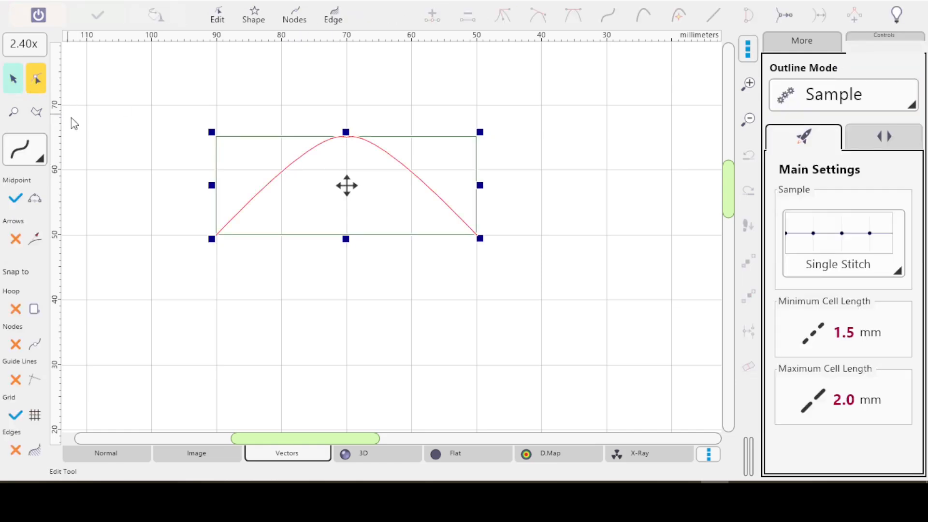
pyautogui.click(394, 157)
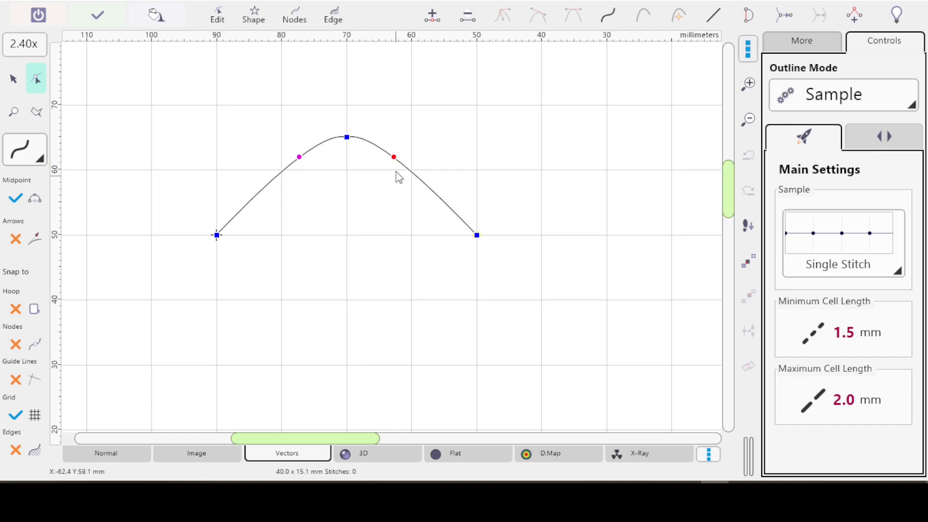
pyautogui.click(433, 18)
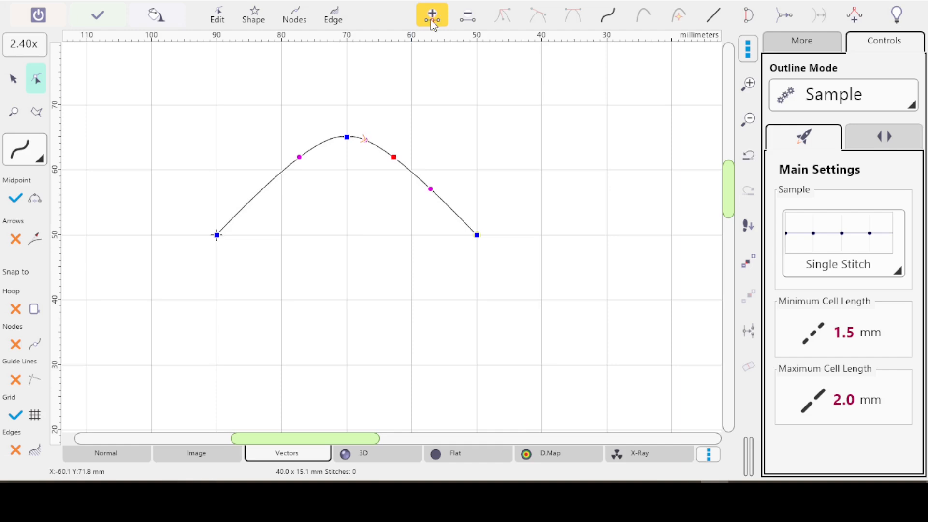
pyautogui.click(298, 154)
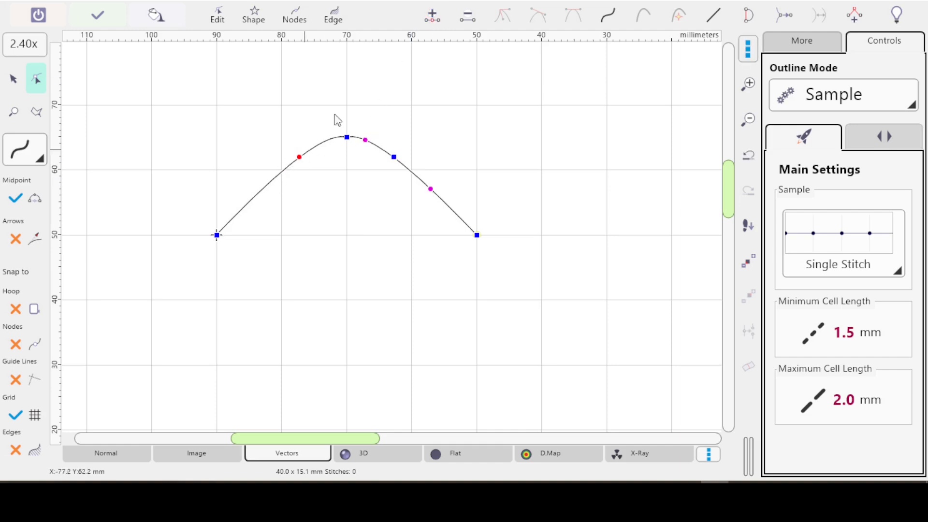
pyautogui.click(433, 19)
# Delete the node at the curve's peak, apply the outline edits and deselect the curve.
pyautogui.press('Delete')
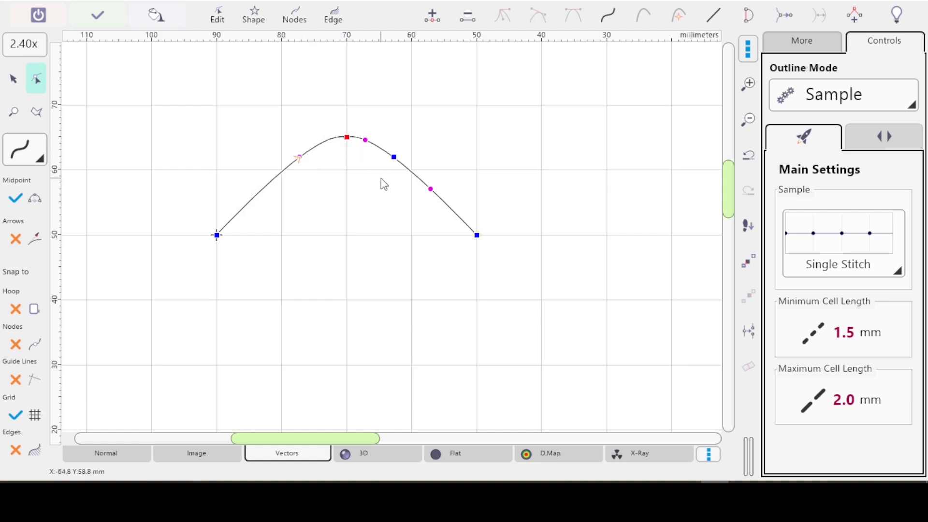
pyautogui.hotkey('ctrl', 'z')
pyautogui.click(347, 136)
pyautogui.press('Delete')
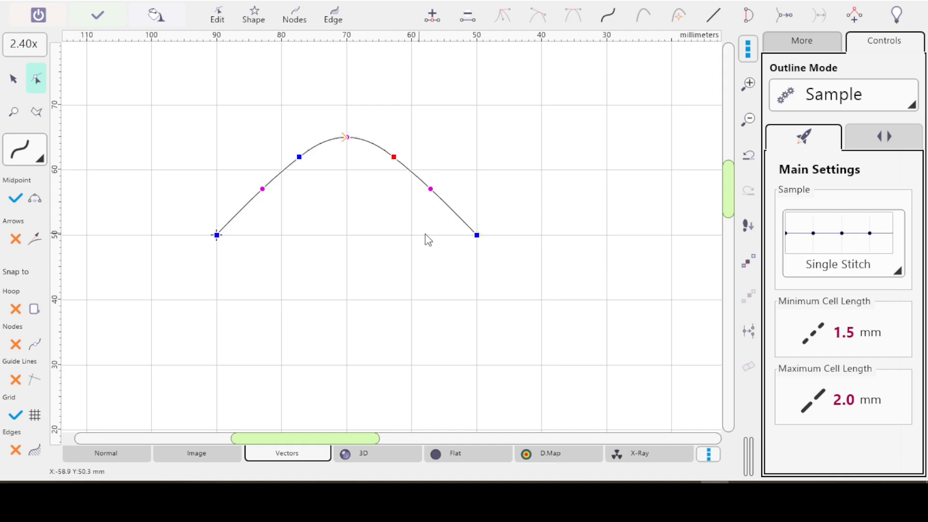
pyautogui.press('Return')
pyautogui.click(575, 243)
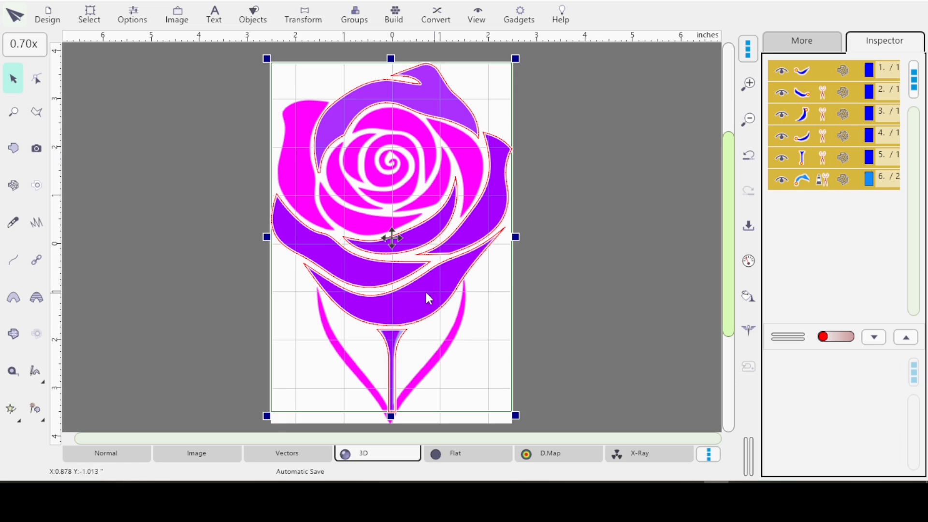
# Start a new blank design, discarding the changes to RoseNoIronPinkNodes.eof.
pyautogui.click(495, 424)
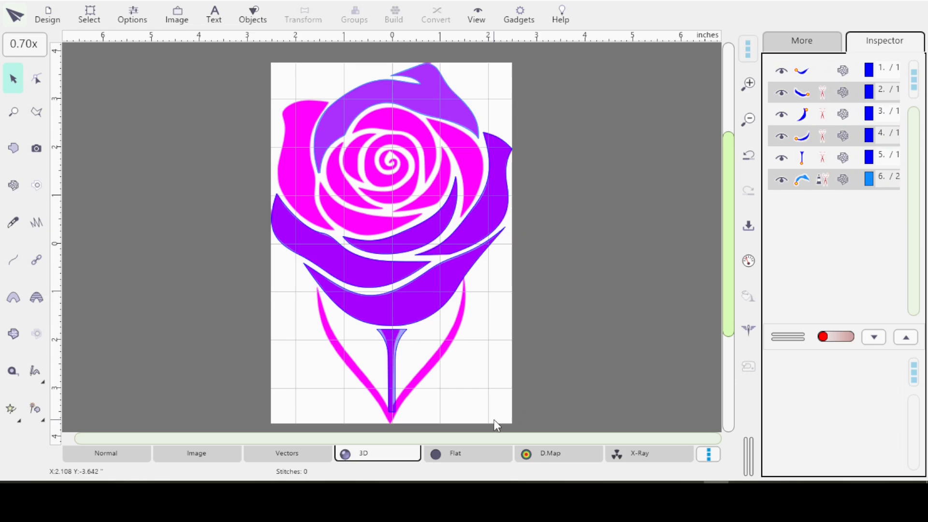
pyautogui.click(839, 77)
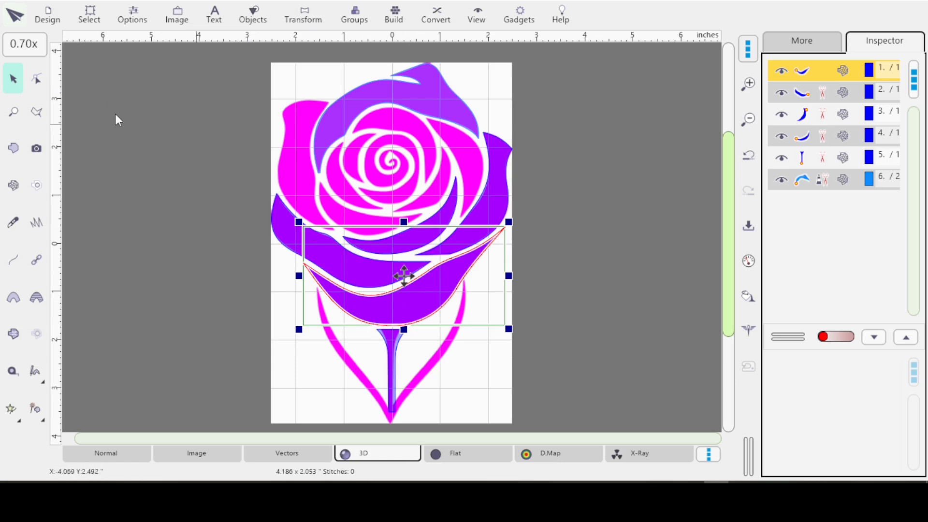
pyautogui.click(50, 21)
pyautogui.click(90, 82)
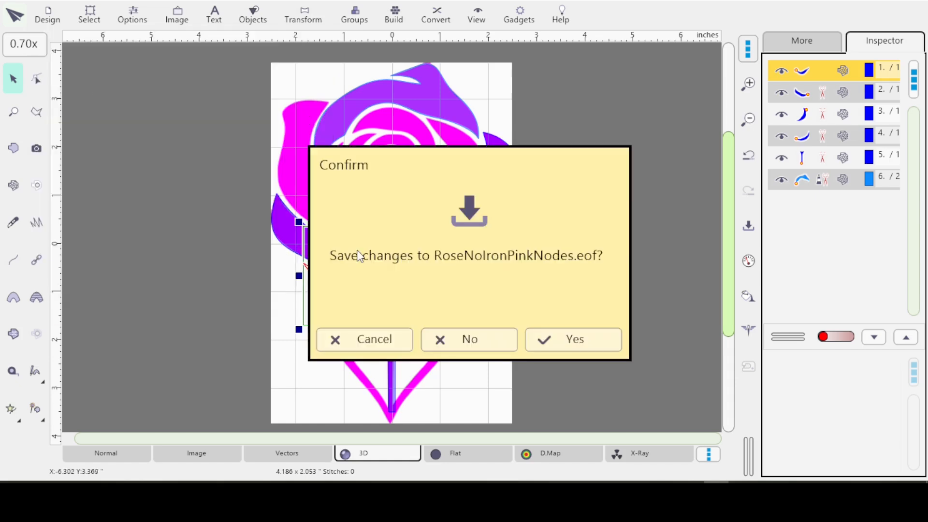
pyautogui.click(463, 344)
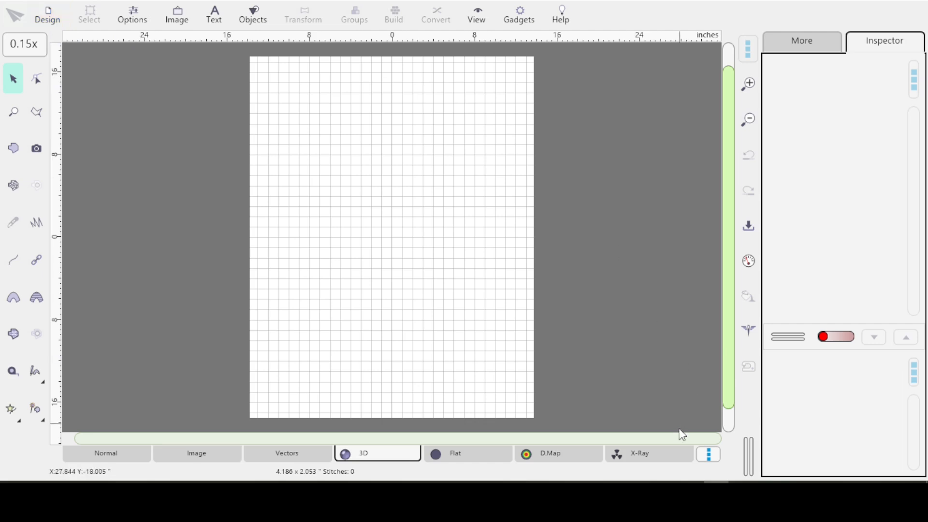
# Change the workspace units to Metric.
pyautogui.click(709, 457)
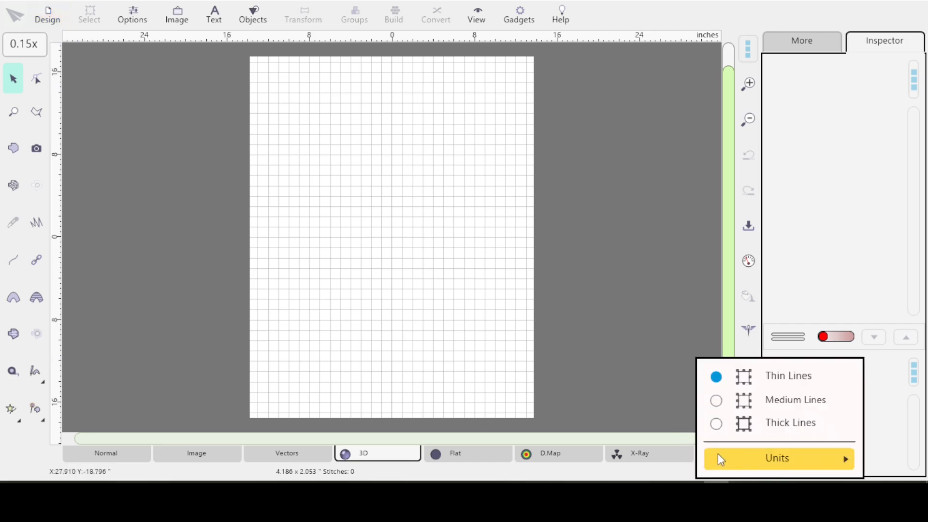
pyautogui.moveTo(715, 456)
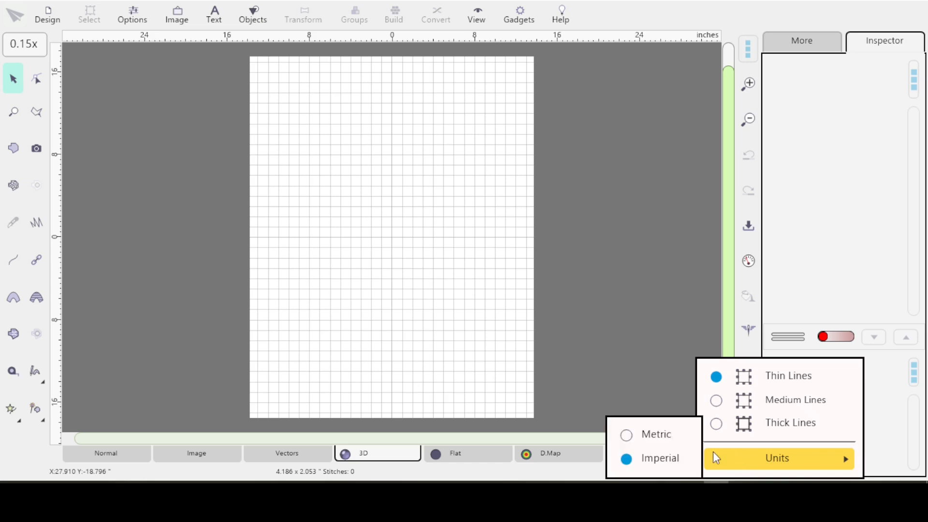
pyautogui.click(632, 434)
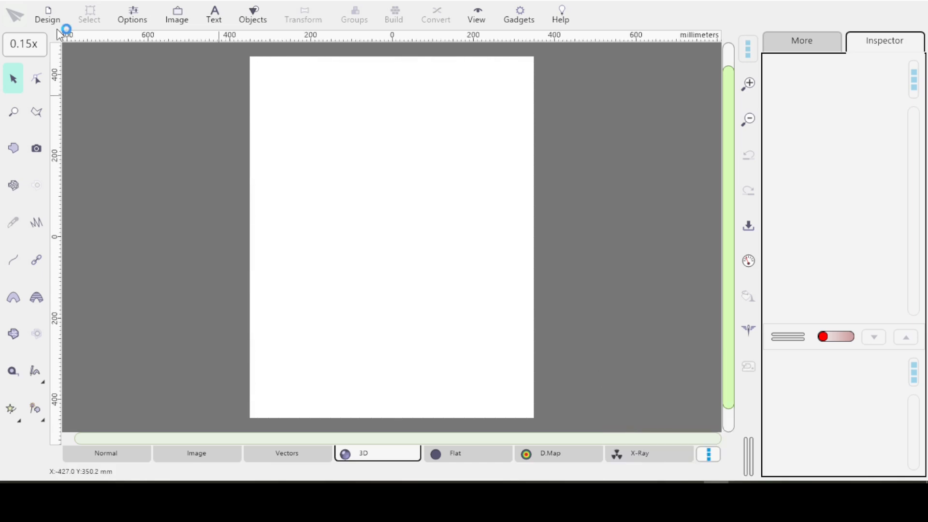
# Import the image RoseNoIronPink.png from the Rose Iron folder, scale it to fit the hoop, and display it in Normal view.
pyautogui.click(177, 14)
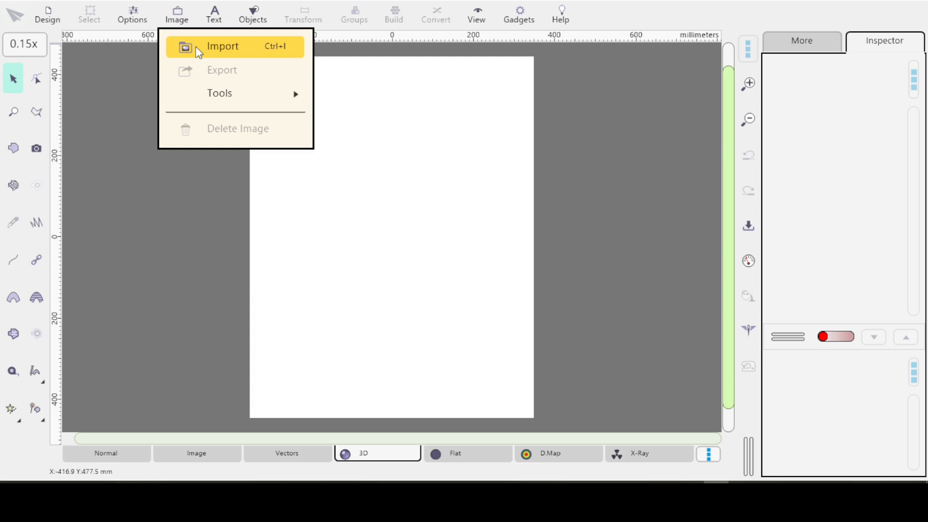
pyautogui.click(198, 46)
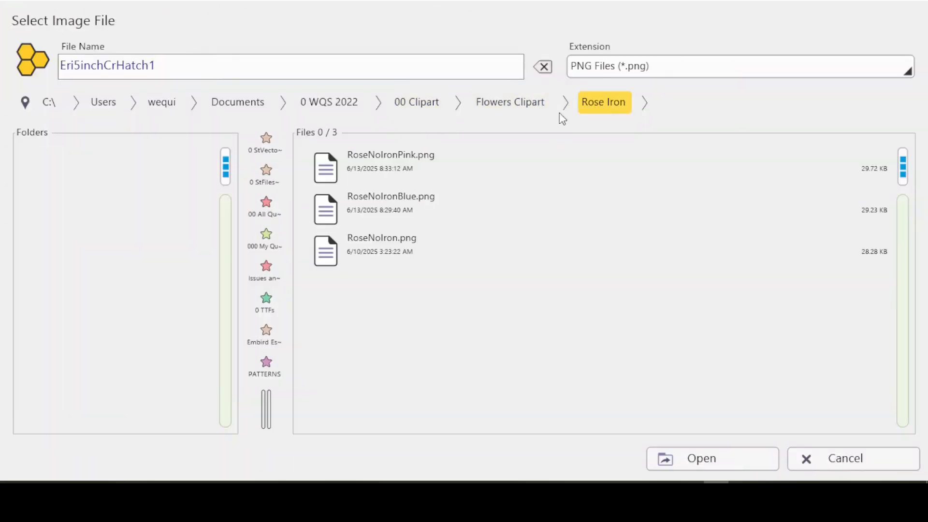
pyautogui.click(346, 165)
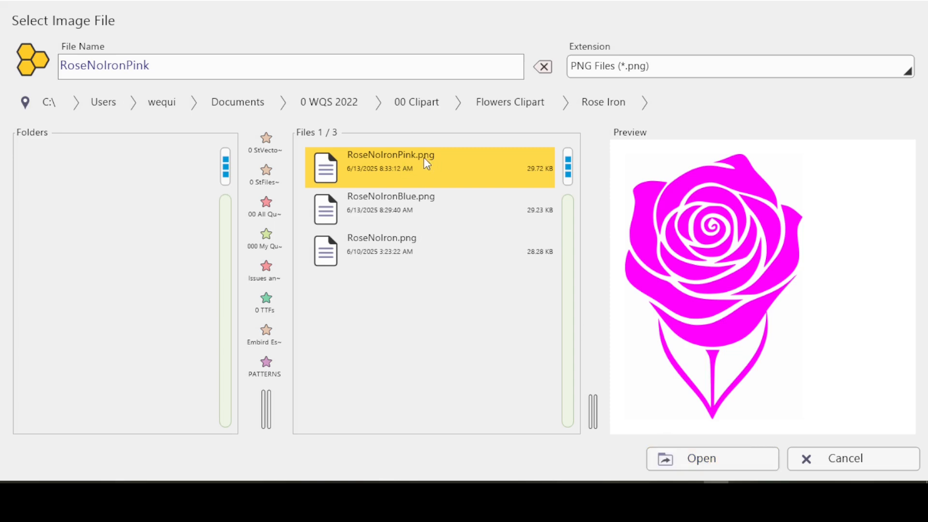
pyautogui.click(705, 460)
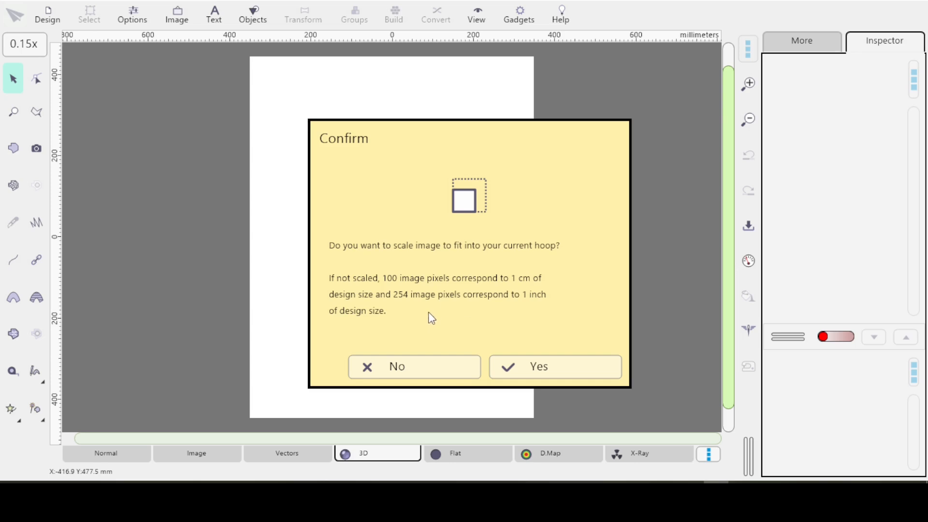
pyautogui.click(546, 367)
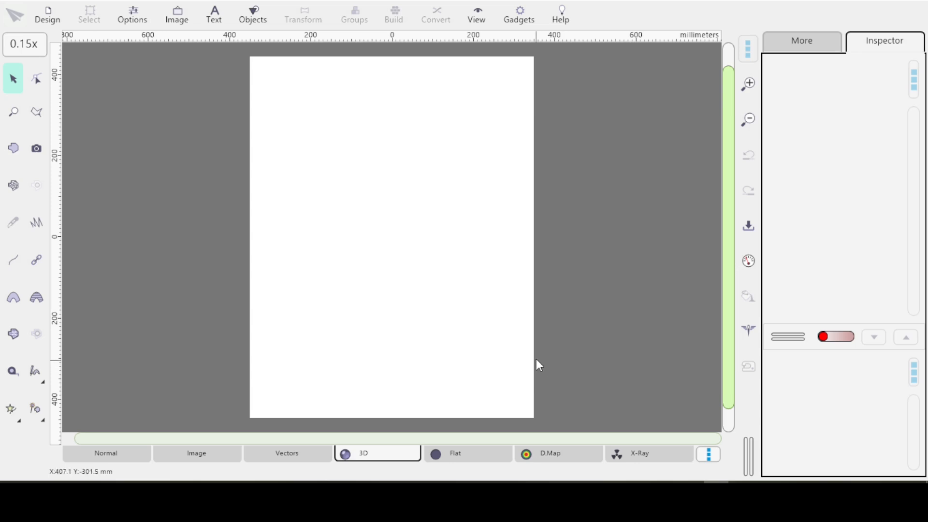
pyautogui.click(108, 455)
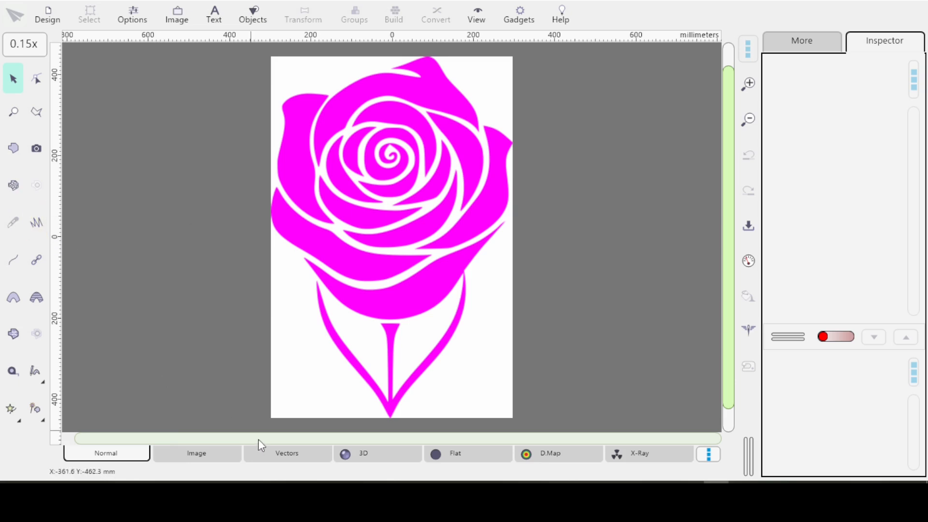
# Switch to the Vectors view and turn on the layout grid at 1:1 scale.
pyautogui.click(290, 453)
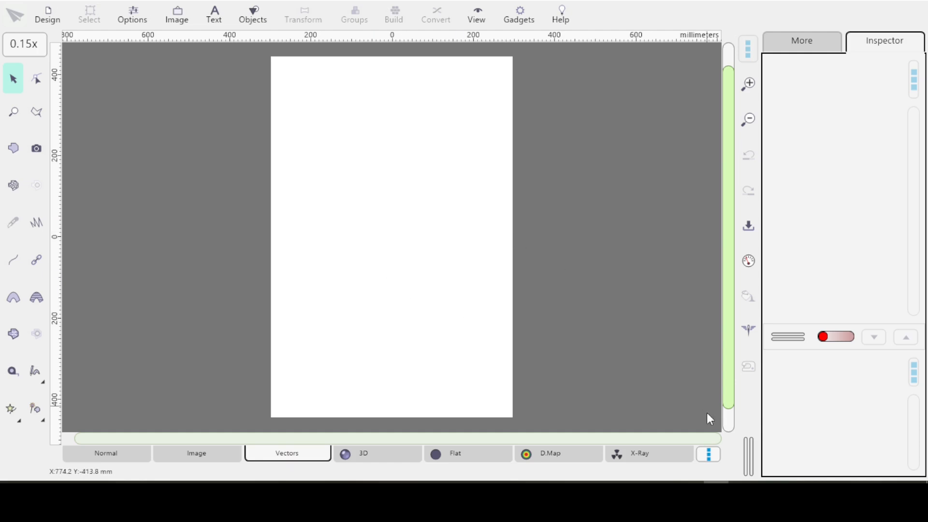
pyautogui.click(709, 457)
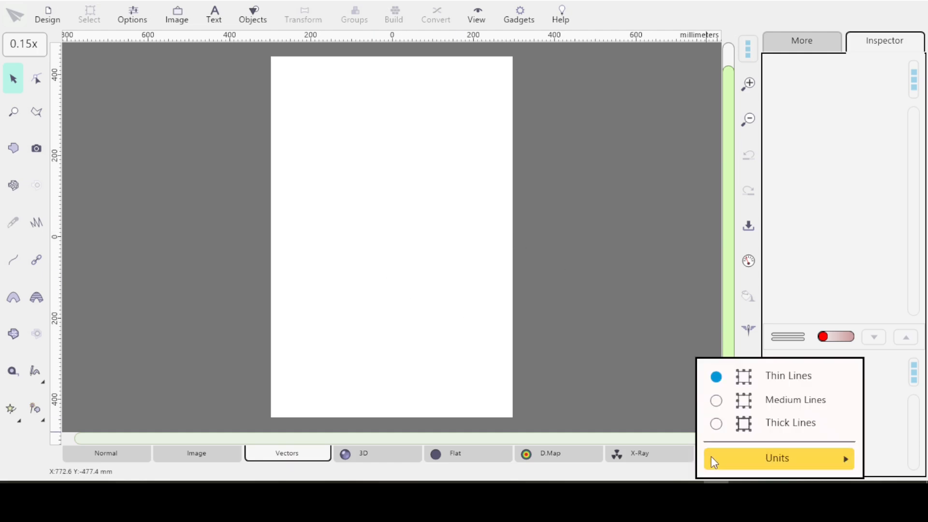
pyautogui.click(621, 313)
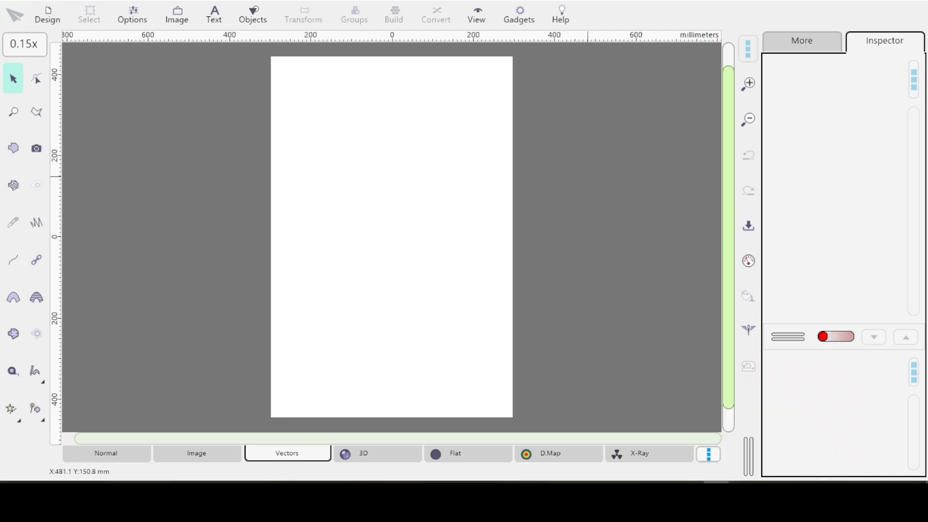
pyautogui.click(472, 22)
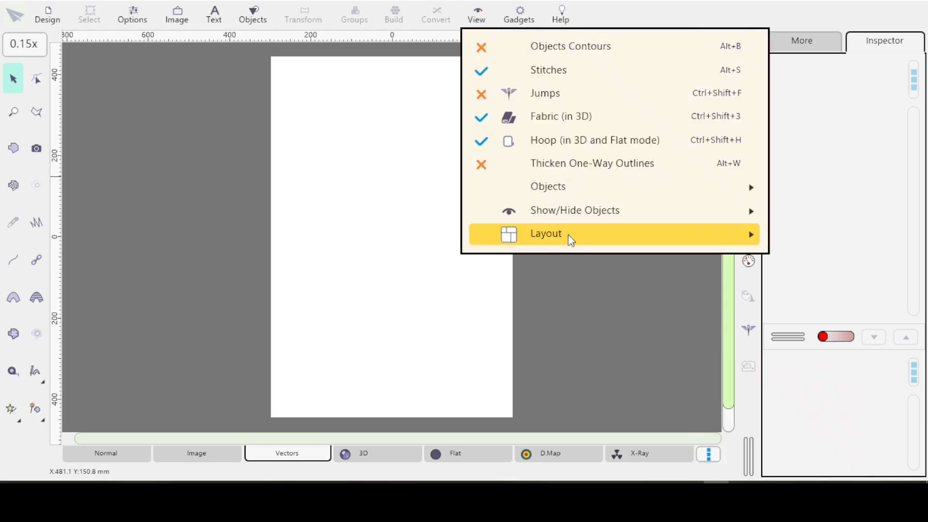
pyautogui.moveTo(568, 234)
pyautogui.click(356, 289)
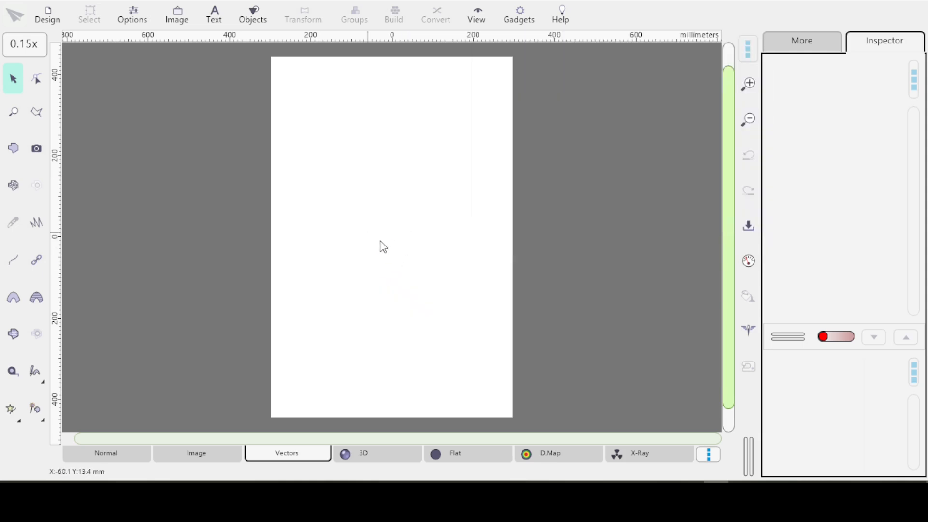
pyautogui.scroll(2, 379, 239)
pyautogui.scroll(4, 377, 230)
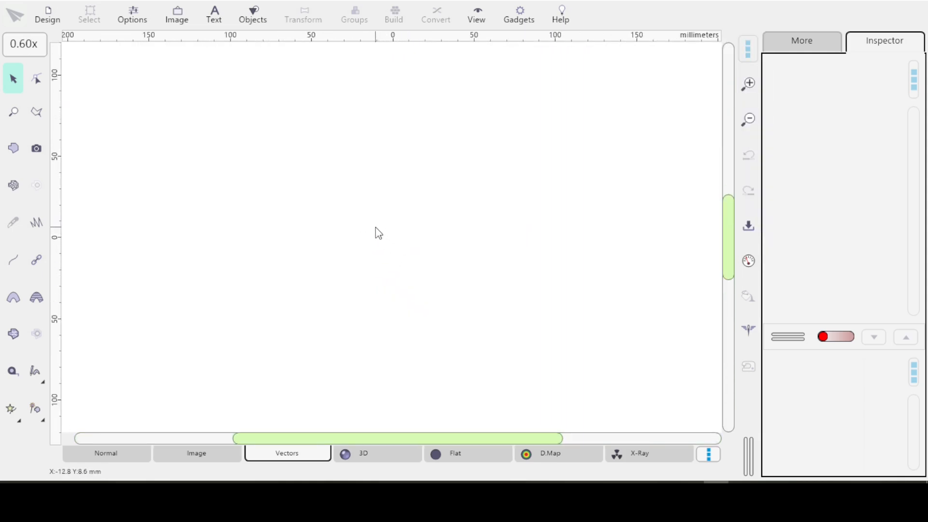
pyautogui.scroll(3, 373, 230)
pyautogui.click(468, 16)
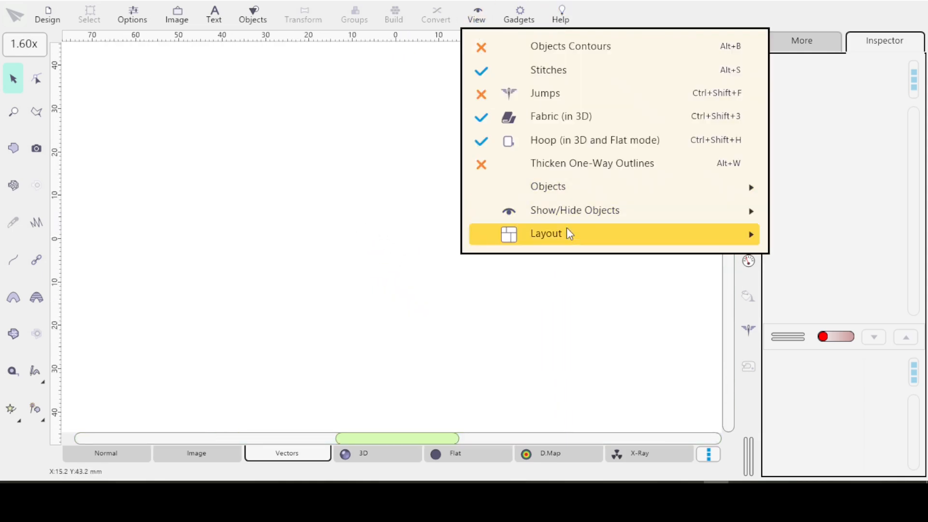
pyautogui.moveTo(568, 231)
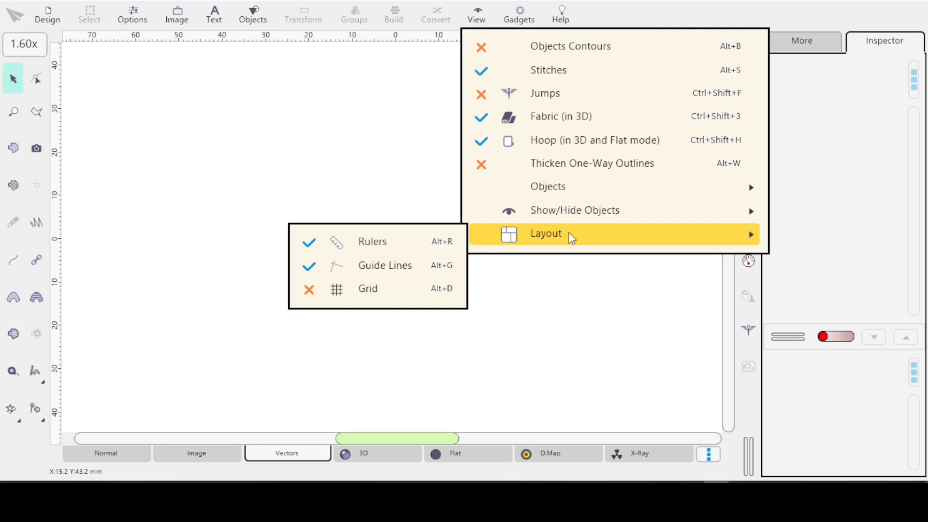
pyautogui.click(337, 289)
pyautogui.scroll(-2, 432, 112)
pyautogui.scroll(-2, 395, 167)
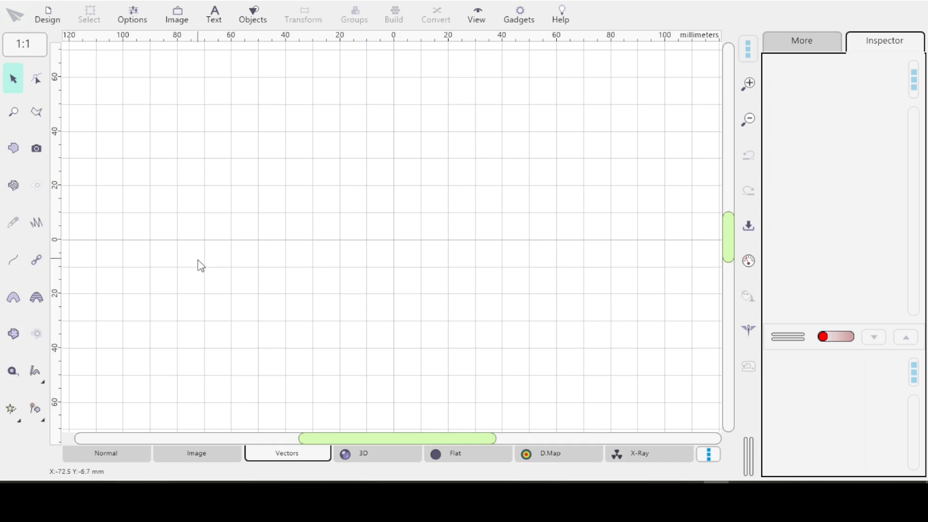
# Start an outline vector with the Outline tool and place its first node at X -40, Y 0 mm on the grid.
pyautogui.click(14, 259)
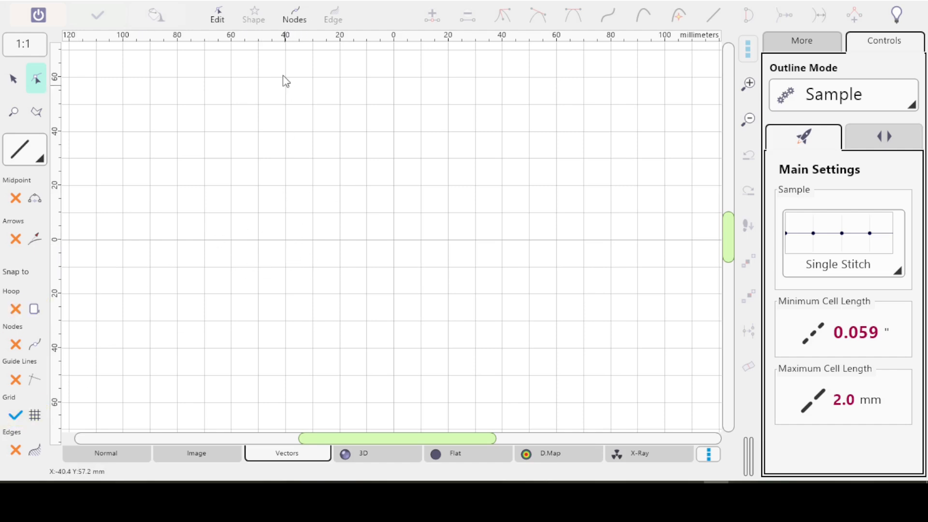
pyautogui.click(295, 254)
pyautogui.moveTo(290, 247); pyautogui.dragTo(285, 240)
pyautogui.scroll(5, 311, 265)
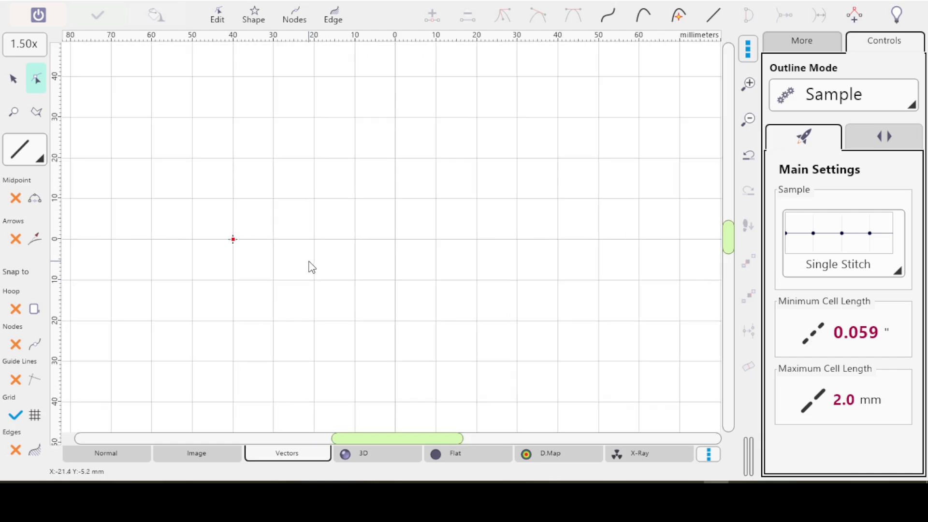
pyautogui.scroll(2, 311, 270)
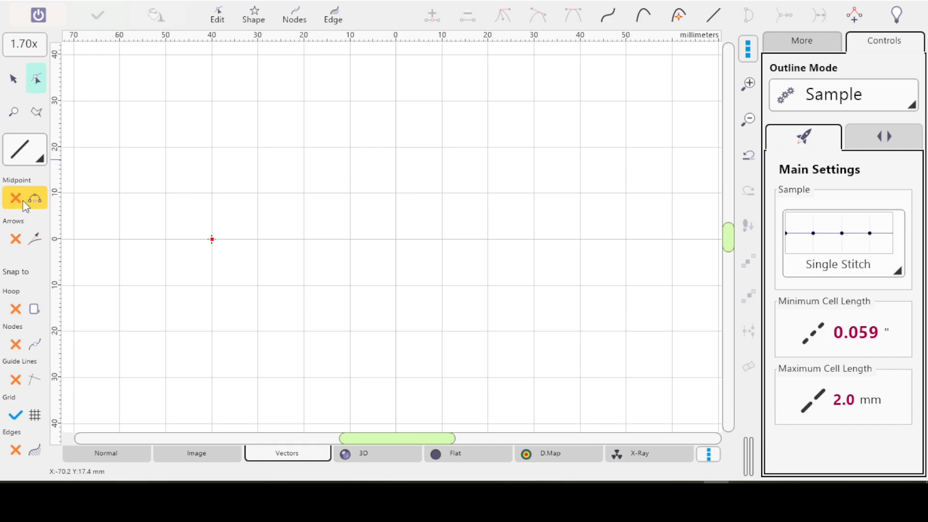
# Turn on the direction arrows and draw a Bézier Cubic segment ending at X 40, Y 0 mm.
pyautogui.click(14, 242)
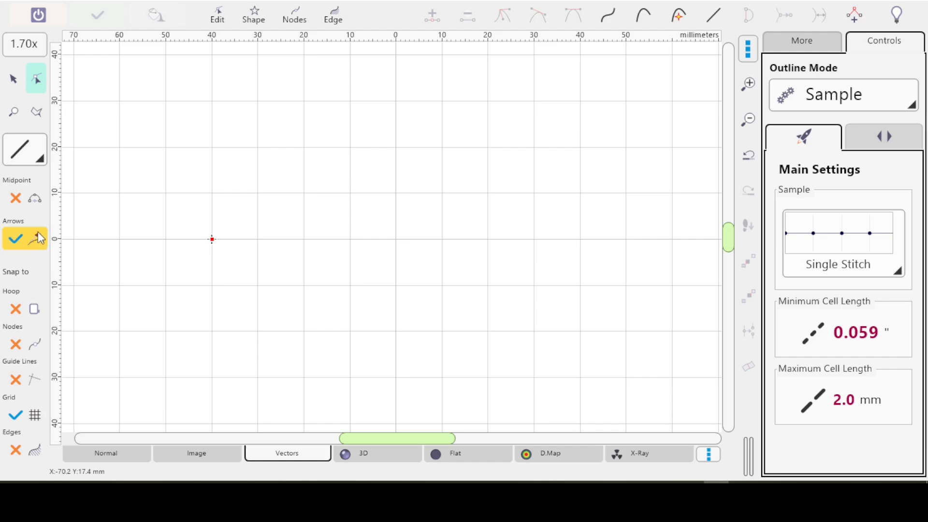
pyautogui.click(40, 161)
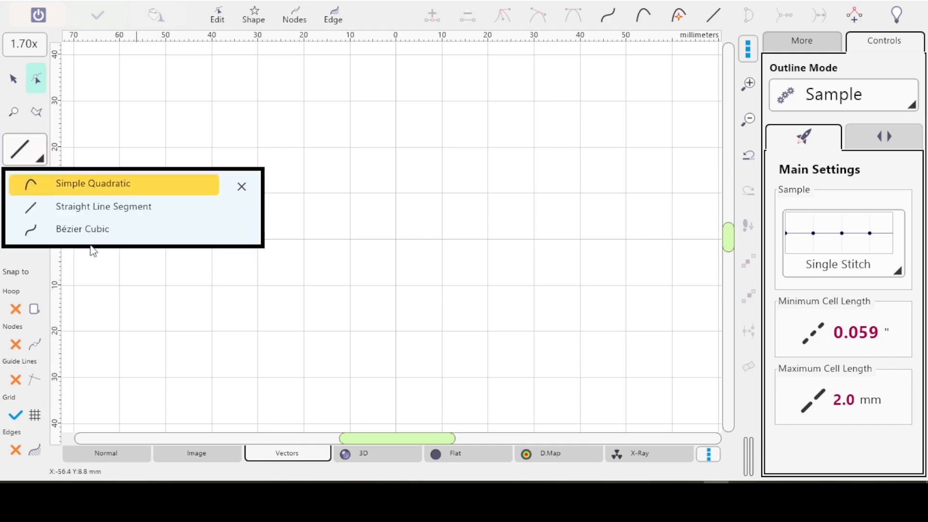
pyautogui.click(76, 230)
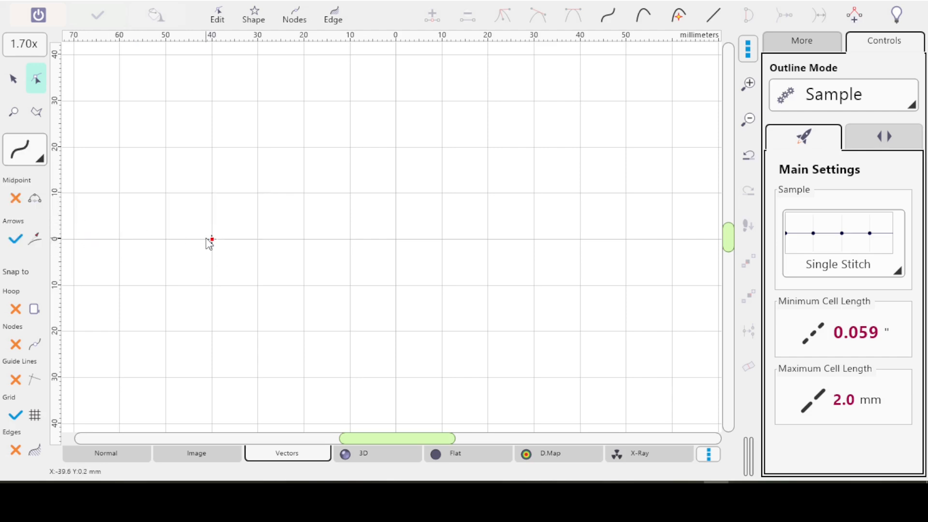
pyautogui.click(576, 246)
pyautogui.moveTo(577, 246); pyautogui.dragTo(580, 239)
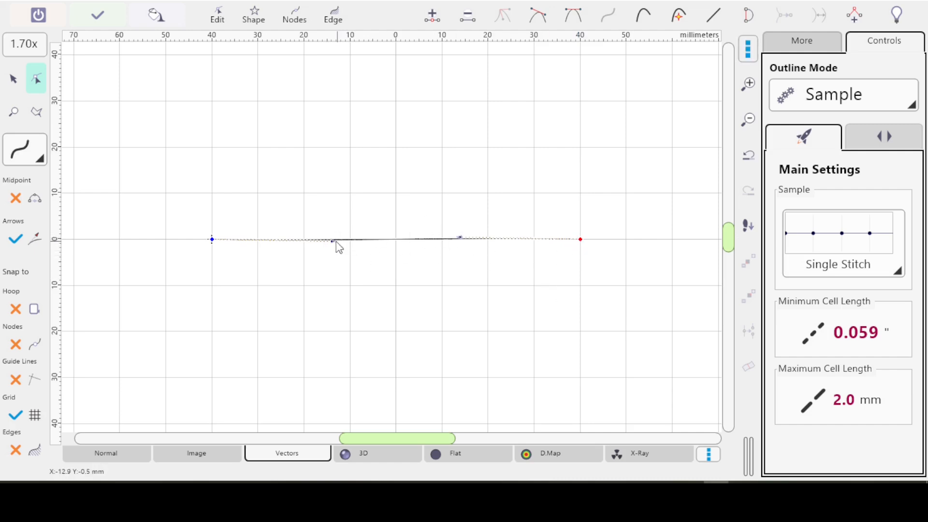
# Move the segment's control points to X -10, Y -20 mm and X 10, Y 20 mm, turning the direction arrows off.
pyautogui.moveTo(331, 242); pyautogui.dragTo(351, 332)
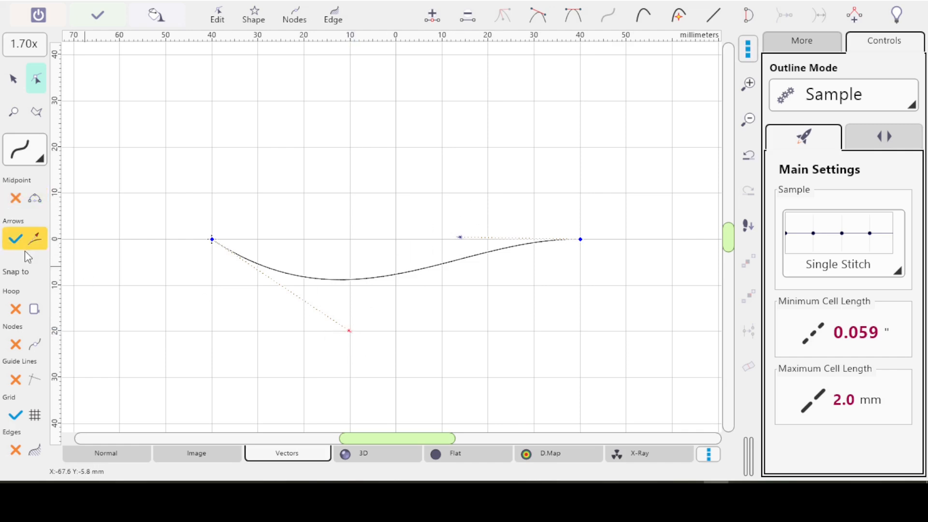
pyautogui.click(13, 240)
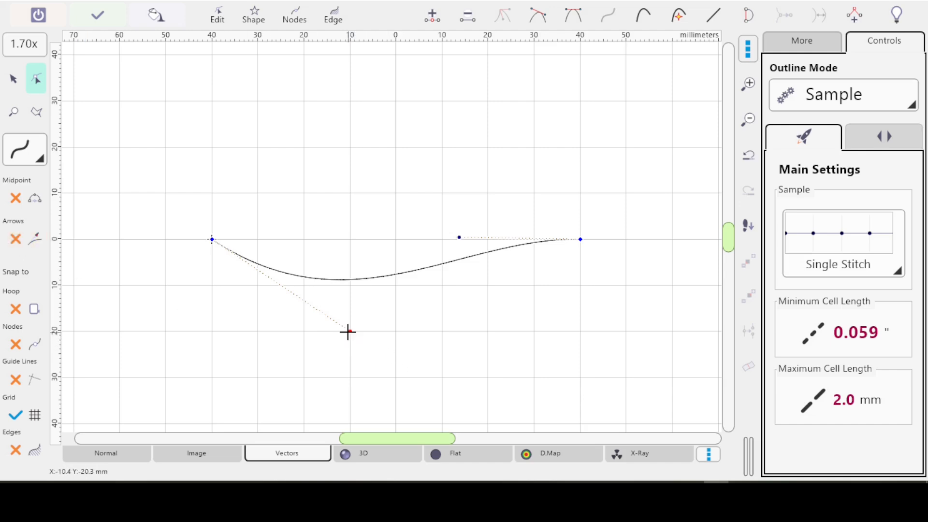
pyautogui.click(458, 237)
pyautogui.moveTo(457, 236); pyautogui.dragTo(444, 148)
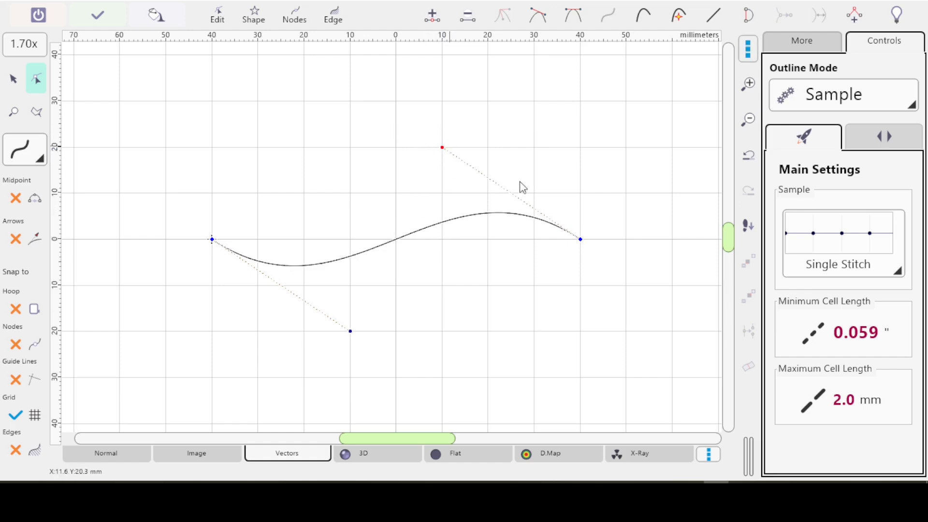
# Deepen the S-curve by pulling its control points out to about X 25, Y 37 mm and X -17, Y -51 mm.
pyautogui.moveTo(441, 145); pyautogui.dragTo(512, 68)
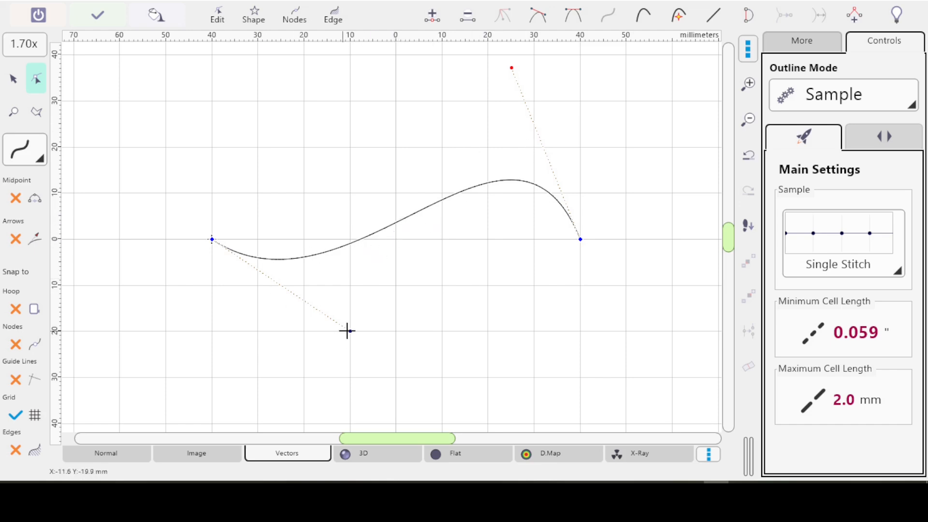
pyautogui.moveTo(350, 331); pyautogui.dragTo(304, 415)
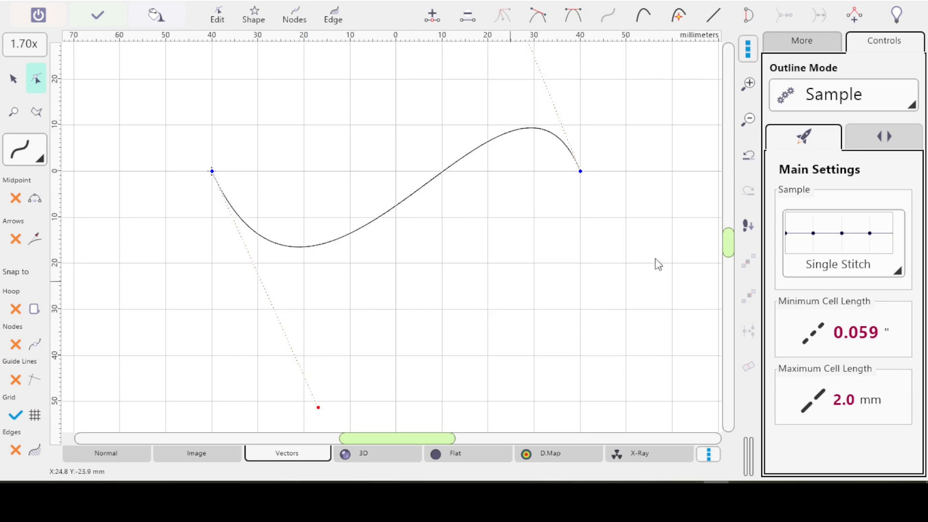
pyautogui.moveTo(728, 247)
pyautogui.mouseDown()
pyautogui.moveTo(732, 238)
pyautogui.moveTo(731, 249)
pyautogui.mouseUp()
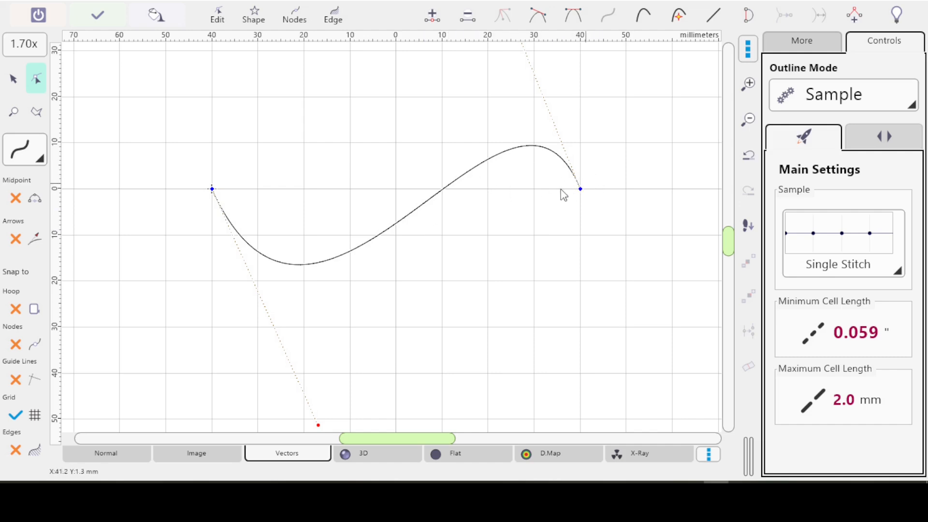
# Move the end node to X 20, Y 0 mm and its control point to about X 3, Y 27 mm.
pyautogui.moveTo(581, 188); pyautogui.dragTo(489, 189)
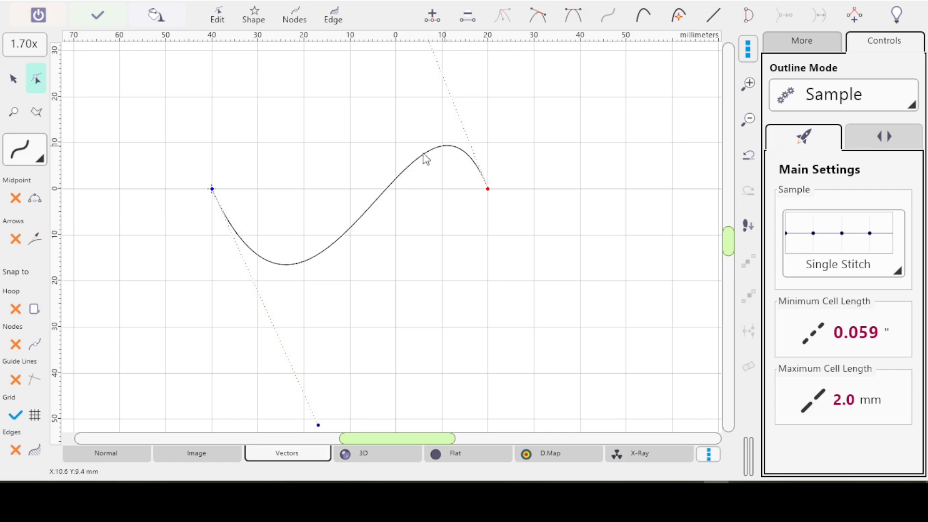
pyautogui.moveTo(729, 240); pyautogui.dragTo(677, 234)
pyautogui.moveTo(418, 86); pyautogui.dragTo(409, 137)
pyautogui.moveTo(727, 234); pyautogui.dragTo(725, 240)
pyautogui.moveTo(725, 240); pyautogui.dragTo(724, 242)
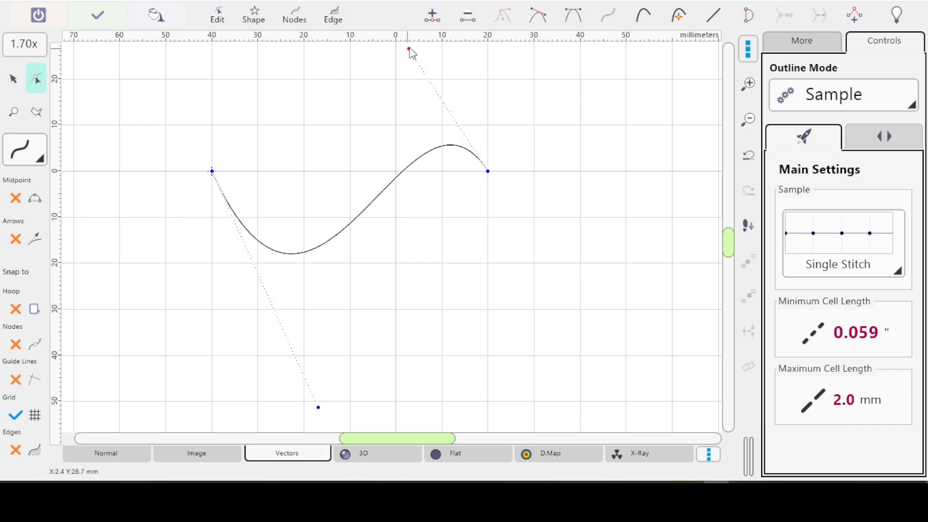
# Insert a new node in the middle of the Bézier segment.
pyautogui.click(433, 20)
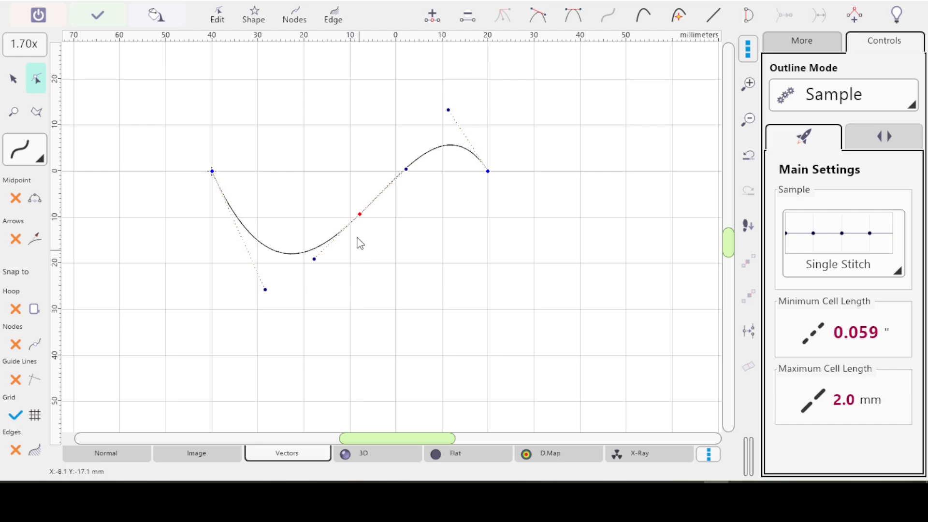
pyautogui.scroll(1, 339, 223)
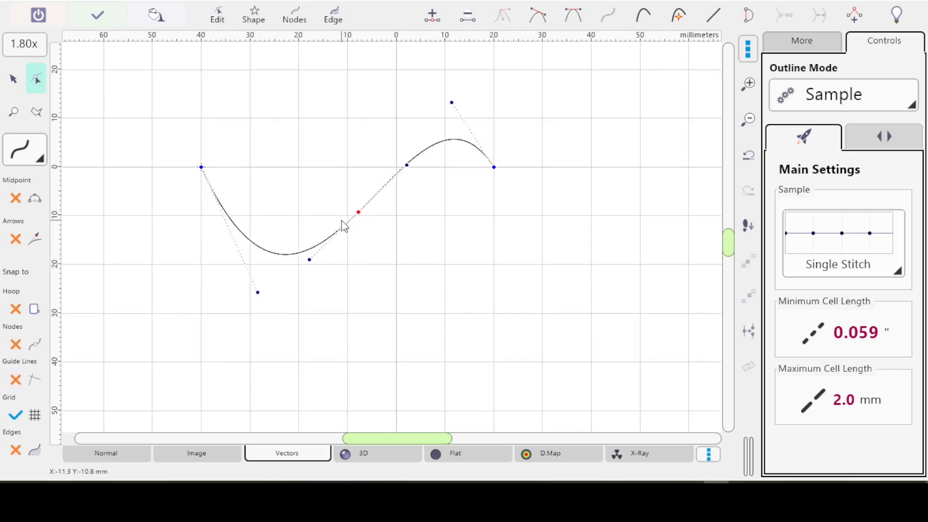
pyautogui.scroll(2, 339, 223)
pyautogui.scroll(1, 340, 222)
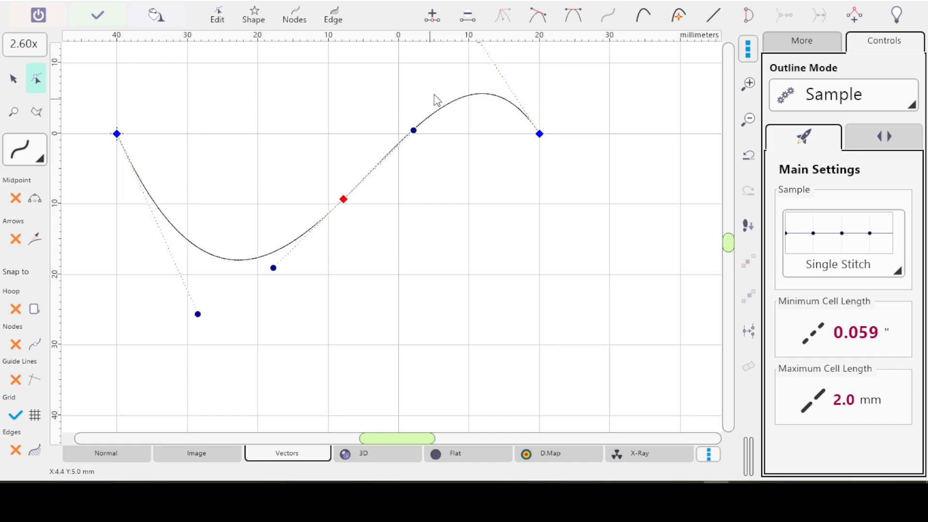
# Convert the middle node to smooth and move its upper control point to about X -4, Y 0 mm.
pyautogui.click(535, 18)
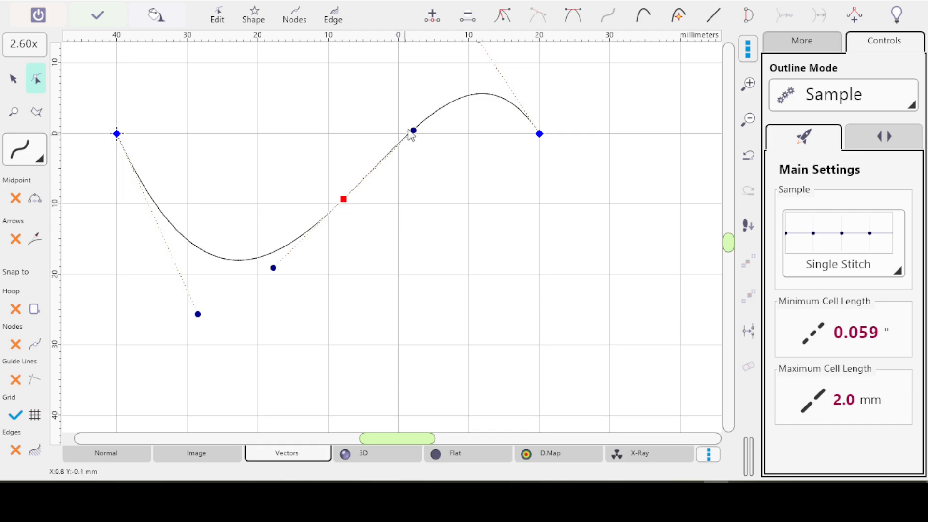
pyautogui.moveTo(412, 131); pyautogui.dragTo(371, 130)
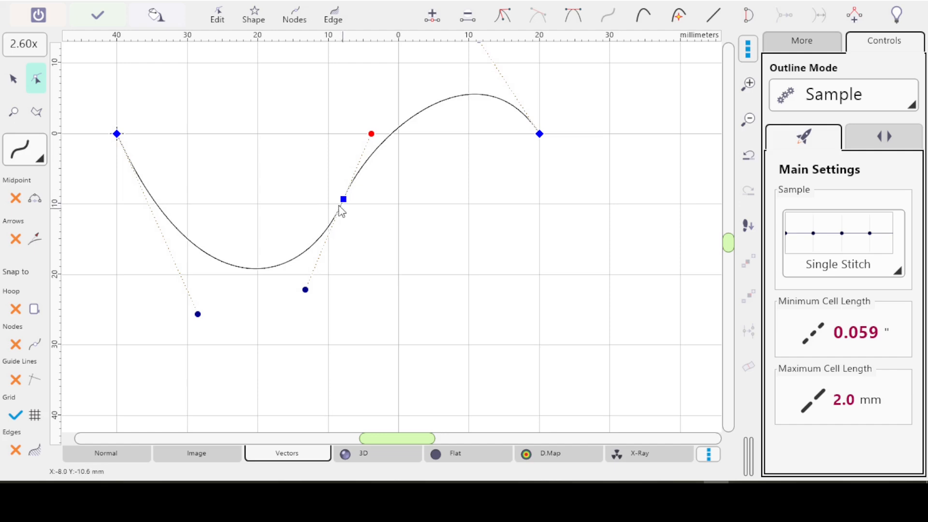
pyautogui.scroll(2, 332, 201)
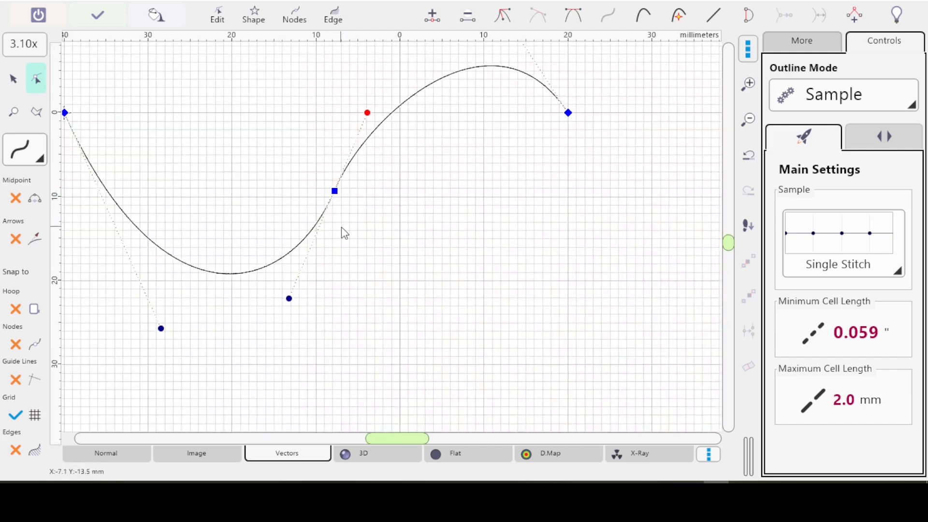
pyautogui.scroll(-1, 327, 211)
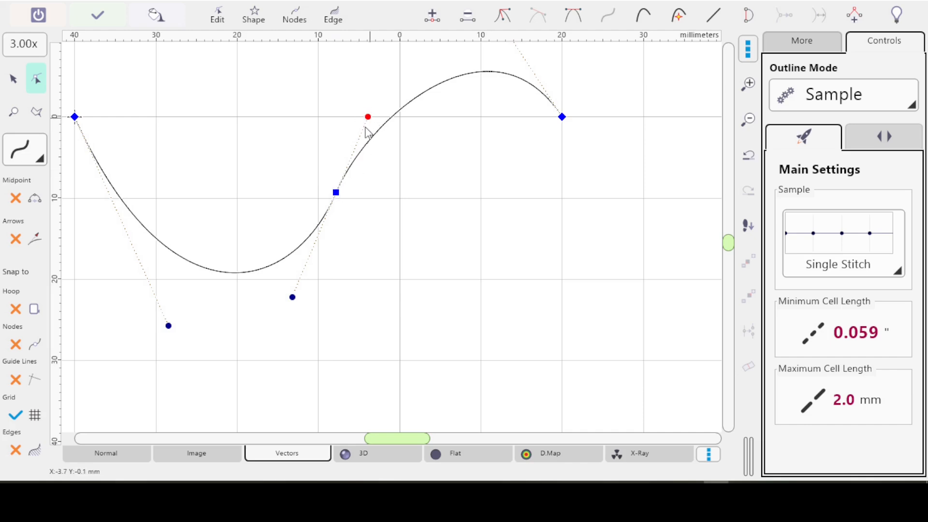
# Lengthen the middle node's handles, with control points at about X -2, Y 4 mm and X -15, Y -26 mm.
pyautogui.moveTo(368, 116); pyautogui.dragTo(381, 87)
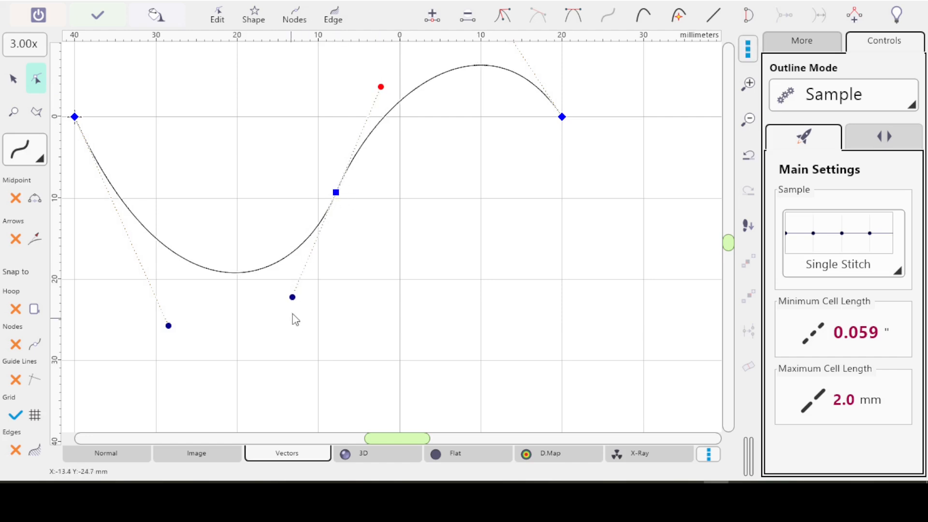
pyautogui.moveTo(292, 298); pyautogui.dragTo(284, 319)
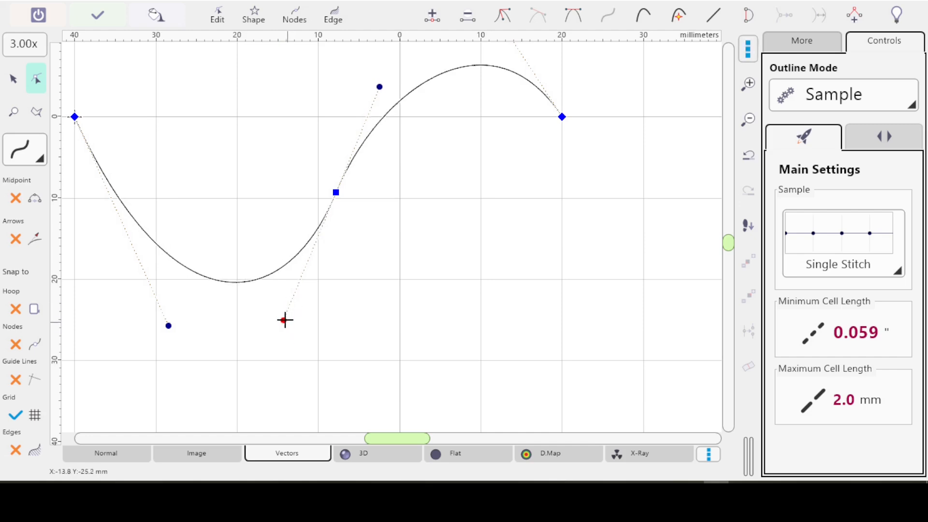
pyautogui.moveTo(283, 320)
pyautogui.mouseDown()
pyautogui.moveTo(282, 334)
pyautogui.moveTo(269, 320)
pyautogui.moveTo(277, 329)
pyautogui.mouseUp()
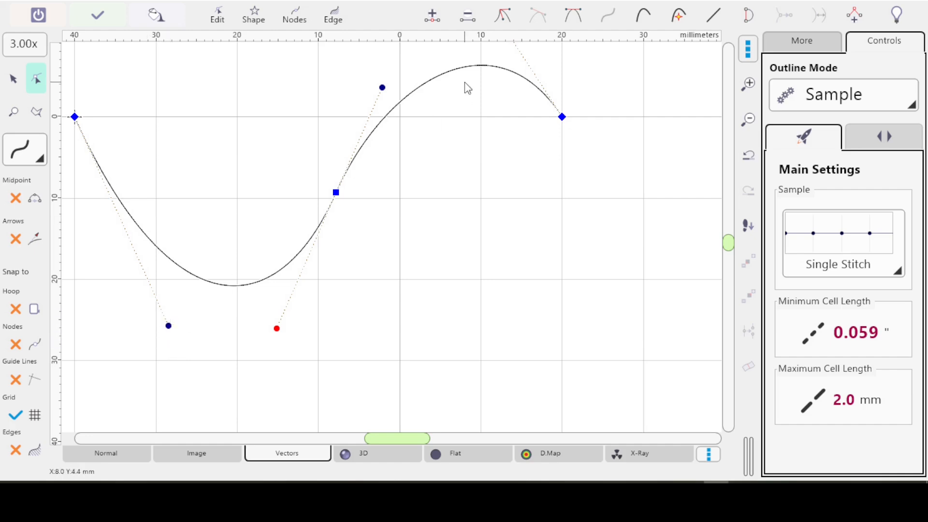
# Move the start node's control point to about X -21, Y -19 mm and the end node's to about X 6, Y 14 mm.
pyautogui.click(168, 326)
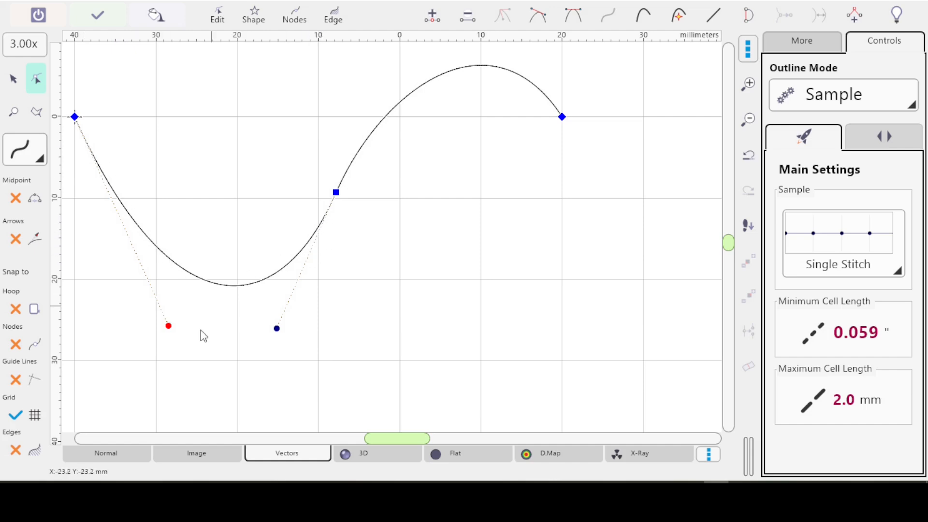
pyautogui.moveTo(170, 327); pyautogui.dragTo(228, 273)
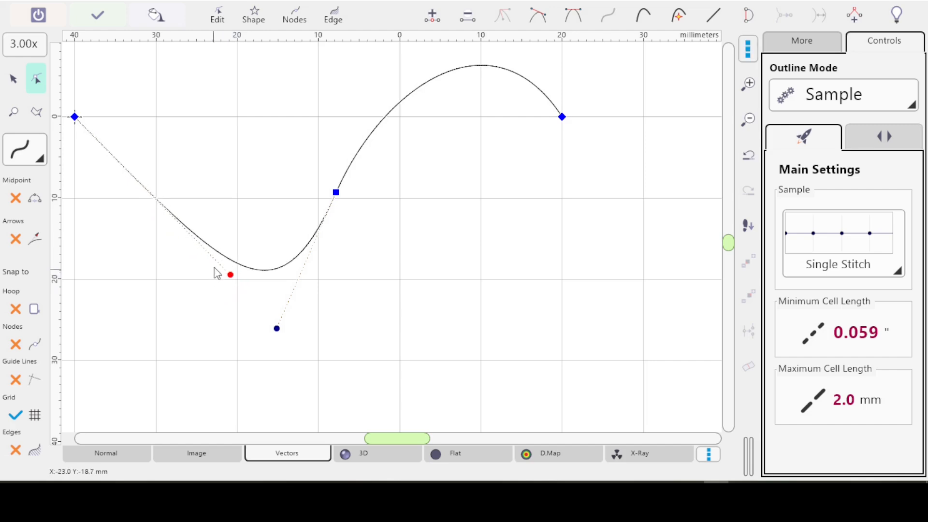
pyautogui.click(562, 116)
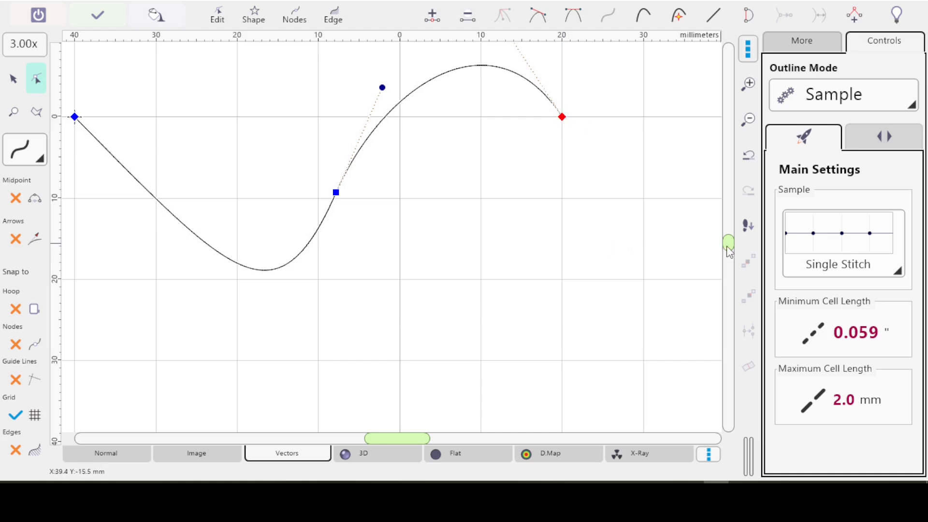
pyautogui.moveTo(478, 186); pyautogui.dragTo(492, 270)
pyautogui.moveTo(505, 94); pyautogui.dragTo(464, 90)
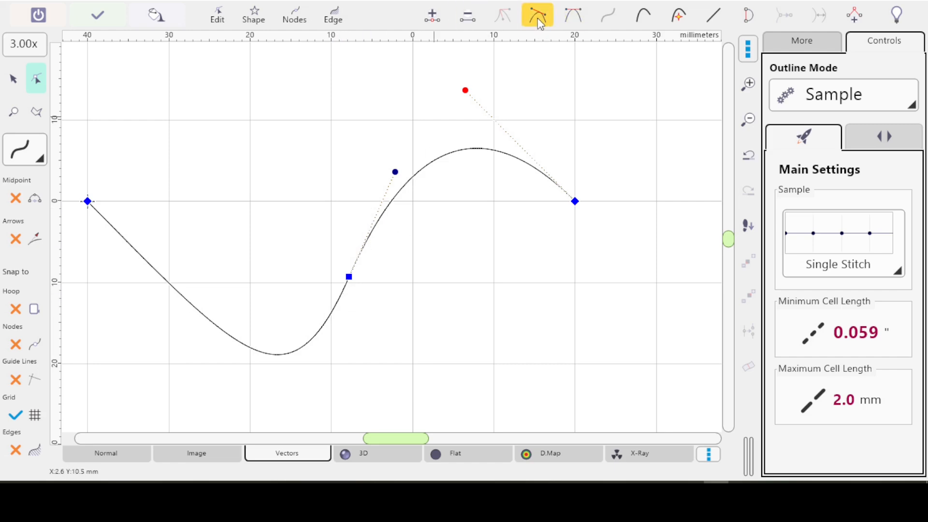
# Convert the middle node to a cusp and move its lower control point to about X -19, Y -14 mm.
pyautogui.click(349, 277)
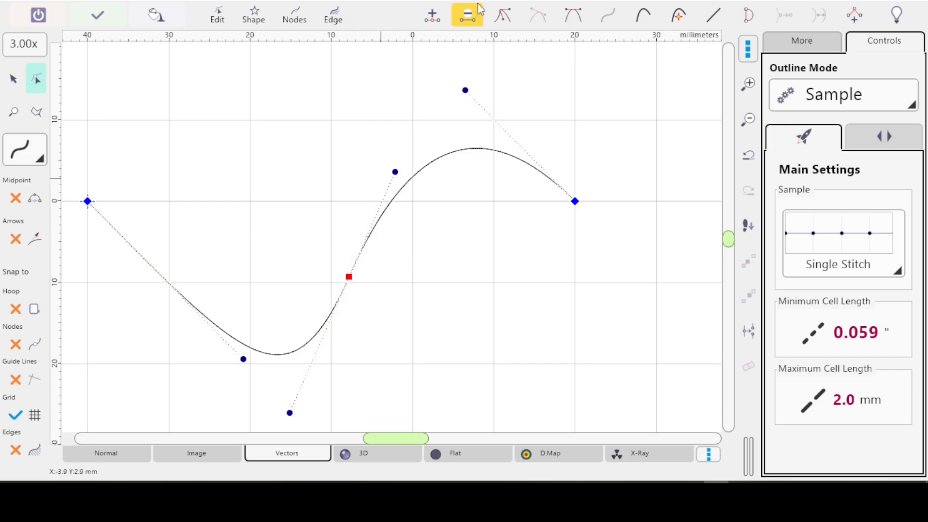
pyautogui.click(503, 16)
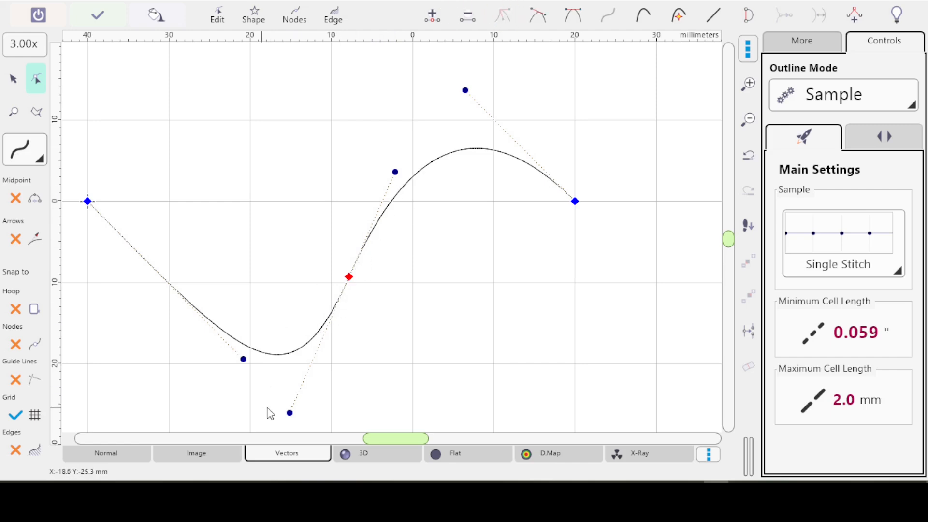
pyautogui.moveTo(290, 413); pyautogui.dragTo(256, 317)
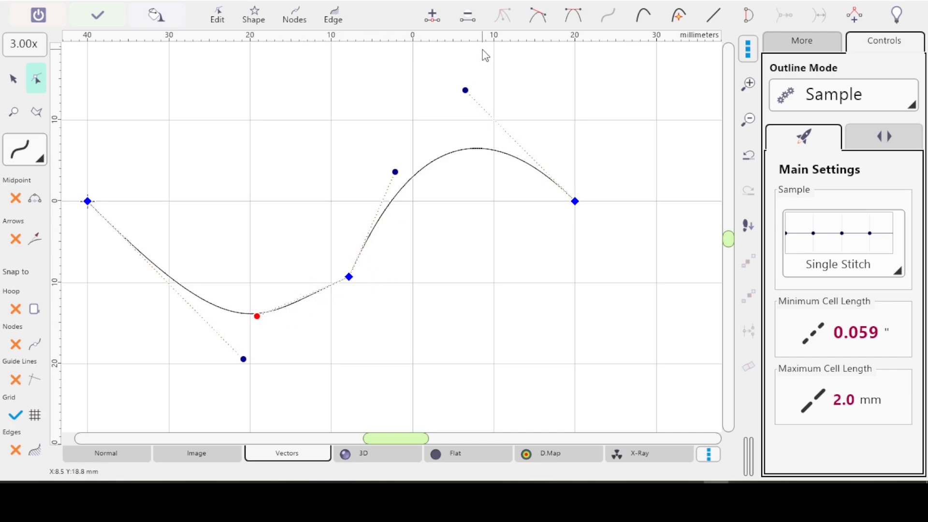
# Convert the middle node back to smooth and select the two control points of the second segment in turn.
pyautogui.click(533, 19)
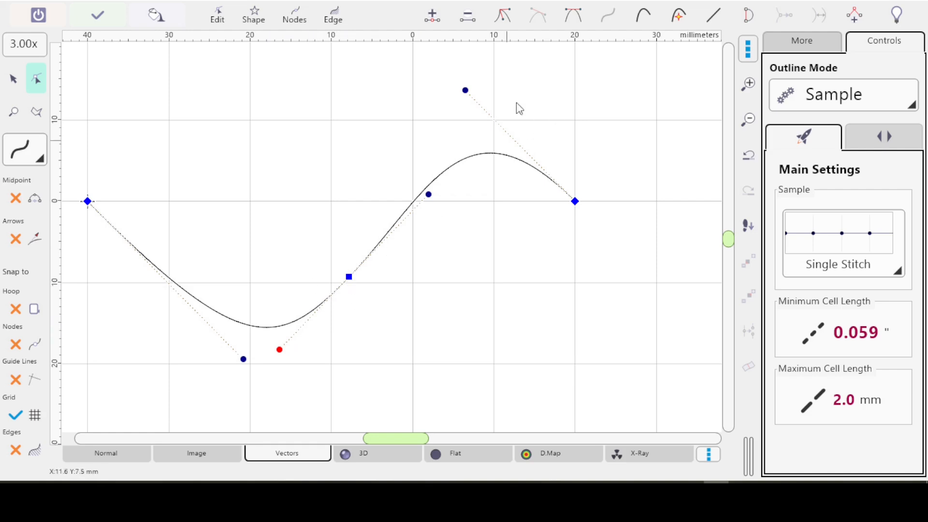
pyautogui.click(466, 89)
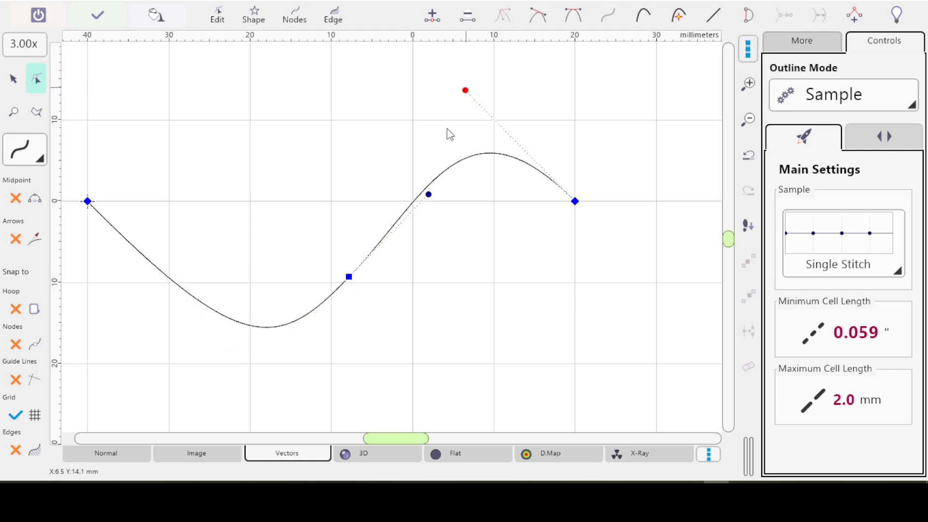
pyautogui.click(428, 194)
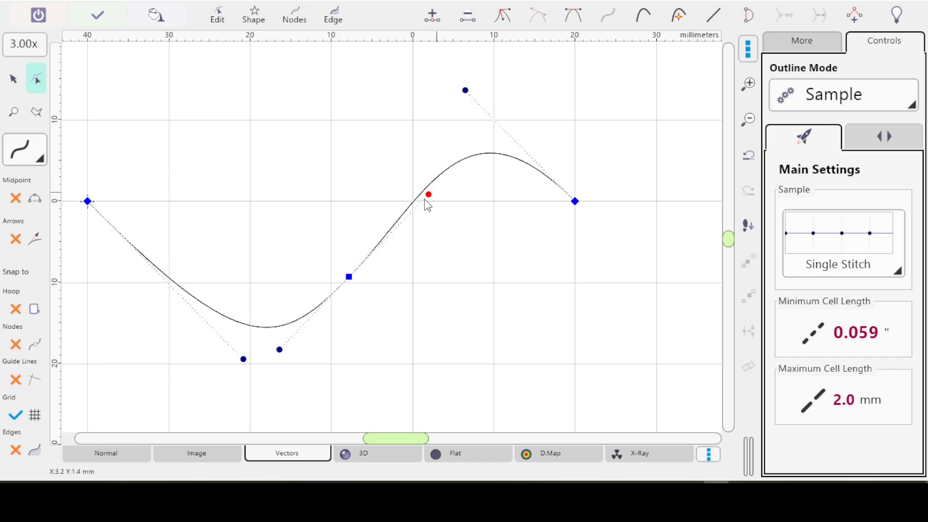
# Move the middle node to about X -10, Y -2 mm and append a third segment ending at about X 4, Y -5 mm.
pyautogui.moveTo(349, 277); pyautogui.dragTo(327, 212)
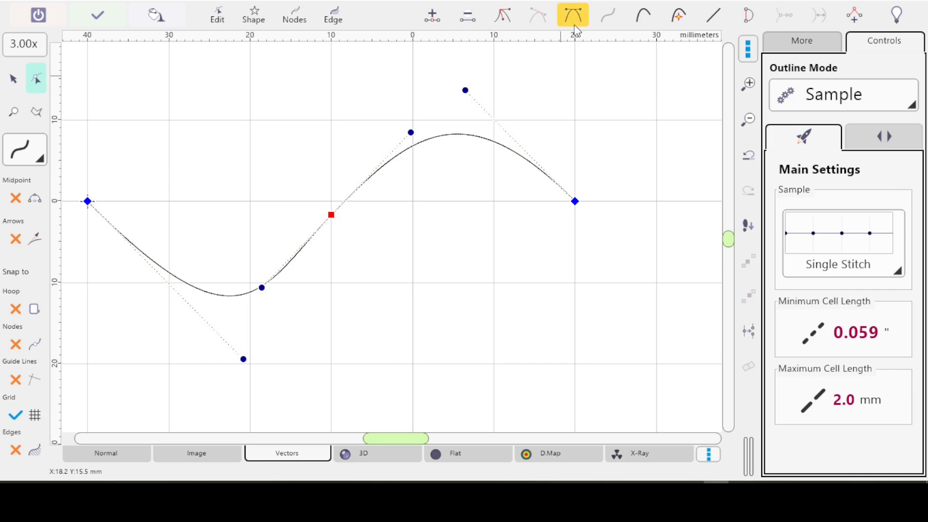
pyautogui.click(575, 201)
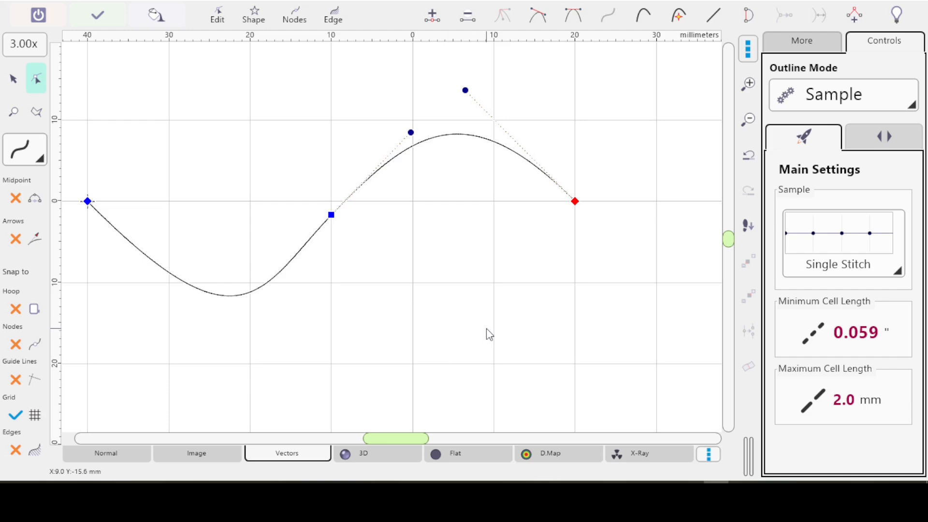
pyautogui.click(474, 320)
pyautogui.moveTo(474, 320); pyautogui.dragTo(448, 246)
# Shape the third segment with control points at about X 22, Y -11 mm and X 9, Y -15 mm.
pyautogui.moveTo(480, 205); pyautogui.dragTo(505, 294)
pyautogui.moveTo(546, 245); pyautogui.dragTo(595, 291)
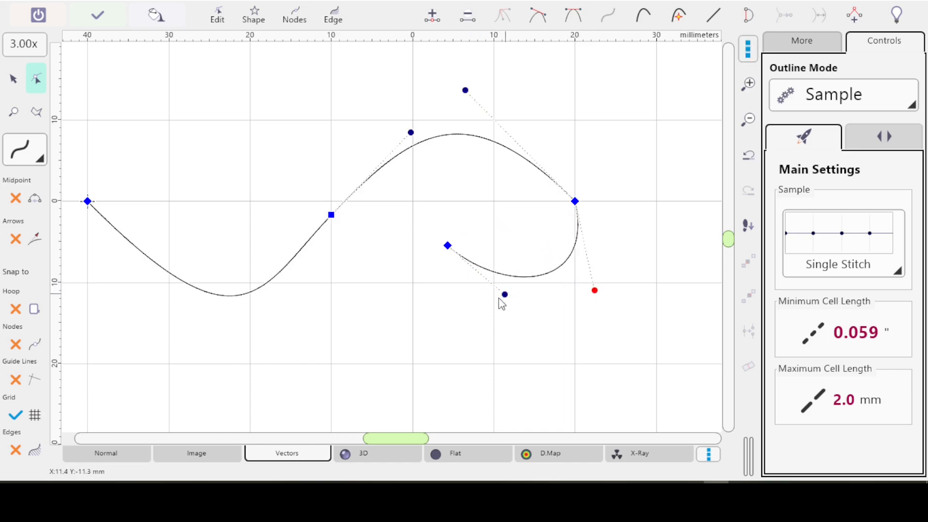
pyautogui.moveTo(507, 298); pyautogui.dragTo(484, 327)
# Convert the node at X 20, Y 0 mm to smooth and then symmetric, with its lower control point at about X 23, Y -10 mm.
pyautogui.click(576, 202)
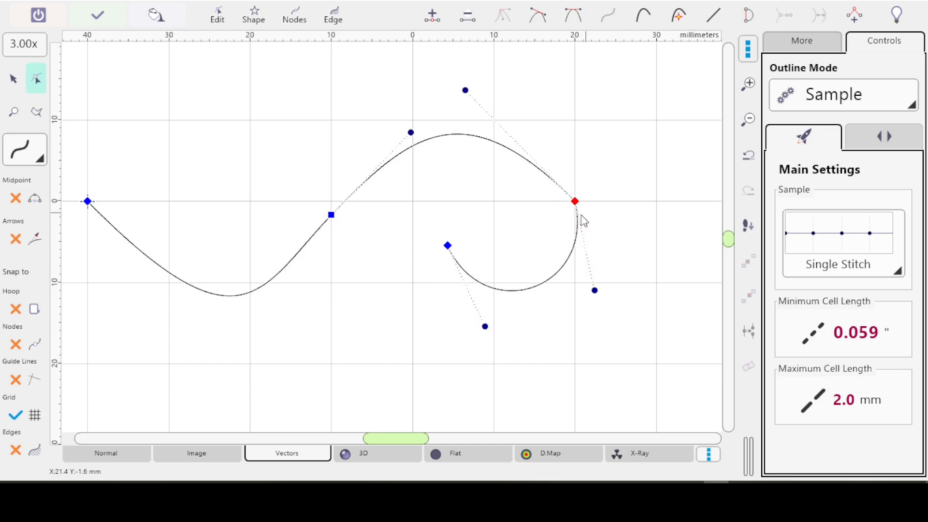
pyautogui.click(538, 16)
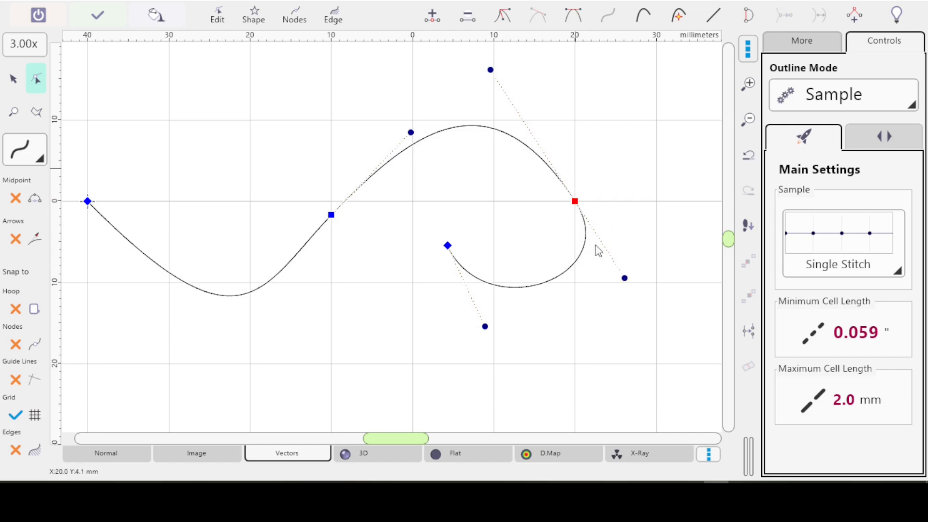
pyautogui.click(572, 15)
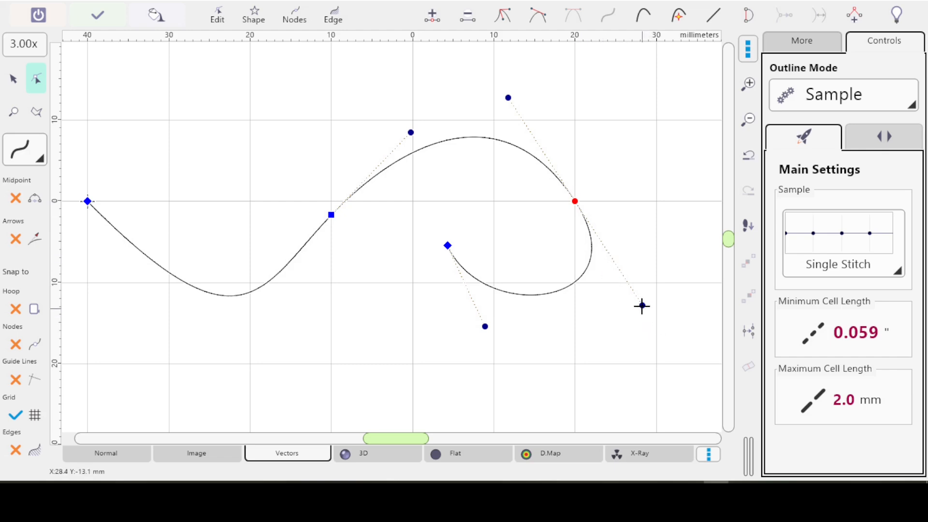
pyautogui.moveTo(643, 305); pyautogui.dragTo(607, 307)
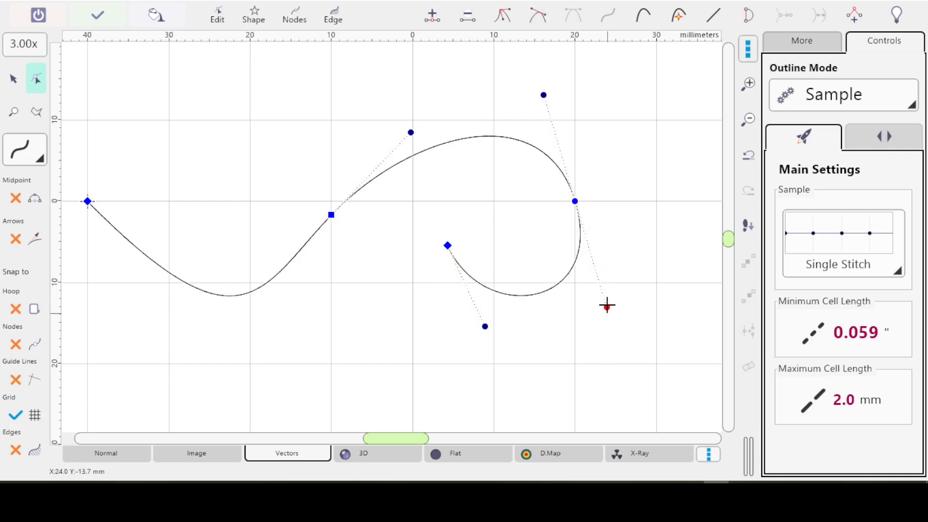
pyautogui.moveTo(602, 305); pyautogui.dragTo(597, 284)
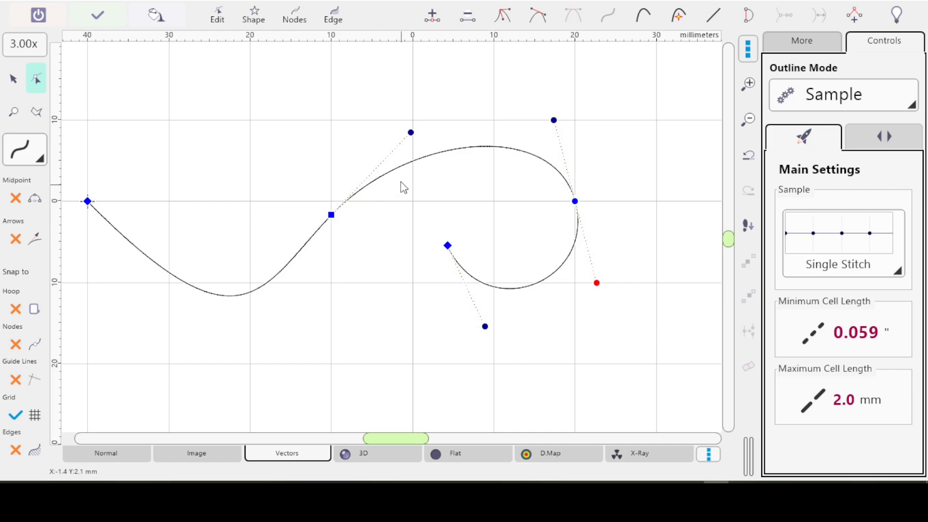
# Convert the symmetric node back to smooth and move its upper control point to about X 17, Y 14 mm.
pyautogui.moveTo(410, 131)
pyautogui.mouseDown()
pyautogui.moveTo(426, 107)
pyautogui.moveTo(440, 104)
pyautogui.moveTo(443, 115)
pyautogui.moveTo(430, 107)
pyautogui.moveTo(405, 131)
pyautogui.mouseUp()
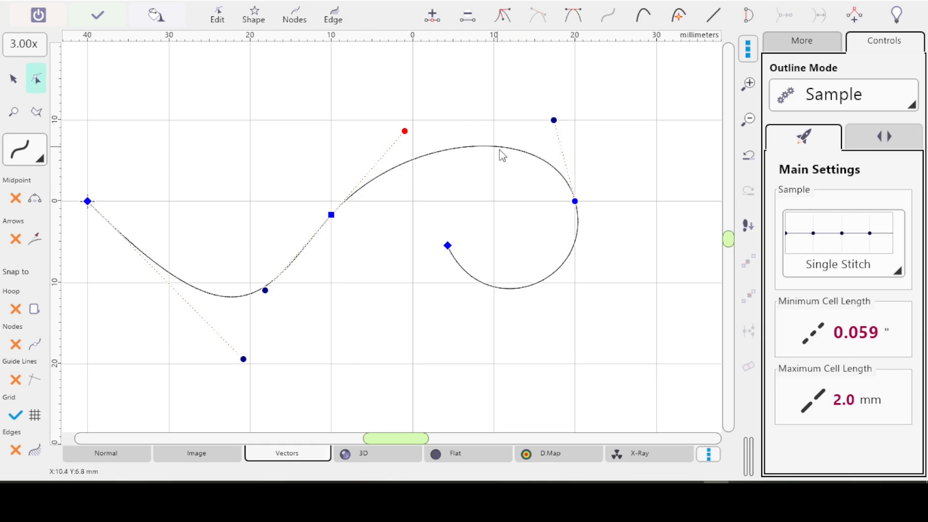
pyautogui.click(575, 202)
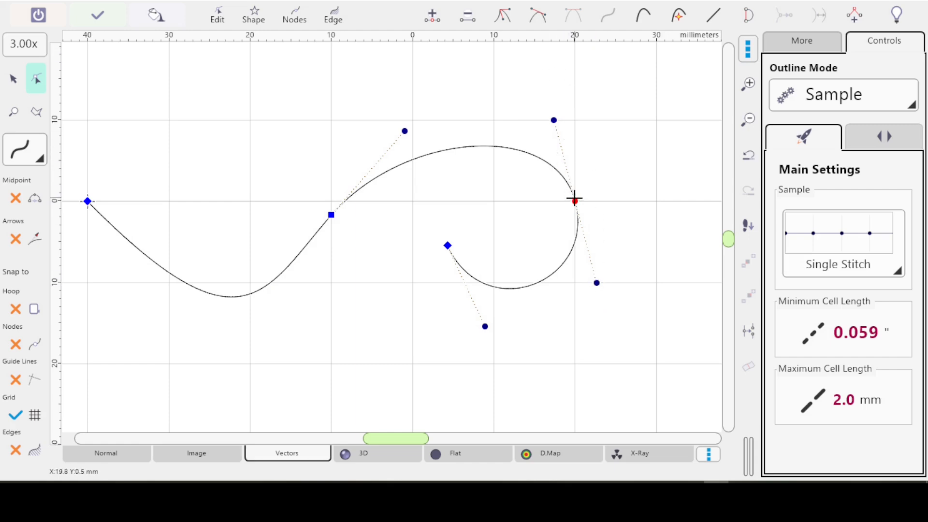
pyautogui.click(554, 121)
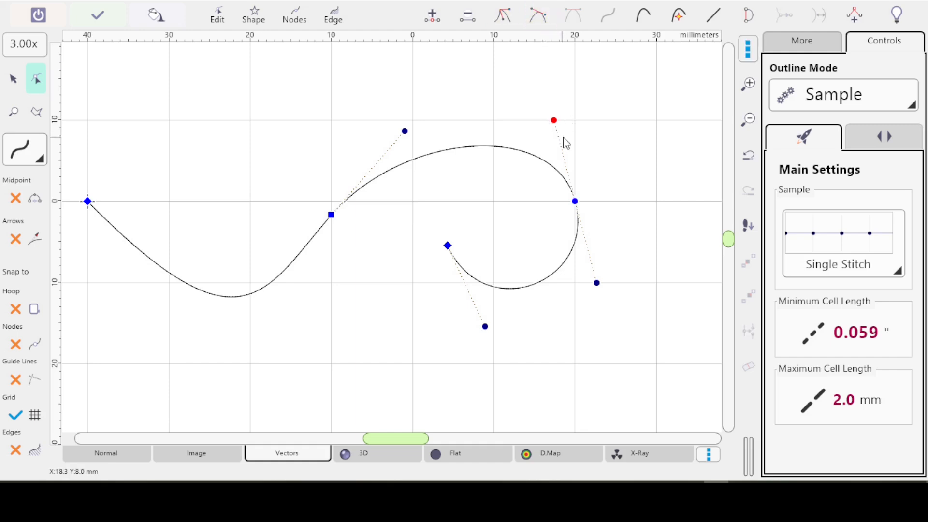
pyautogui.click(540, 18)
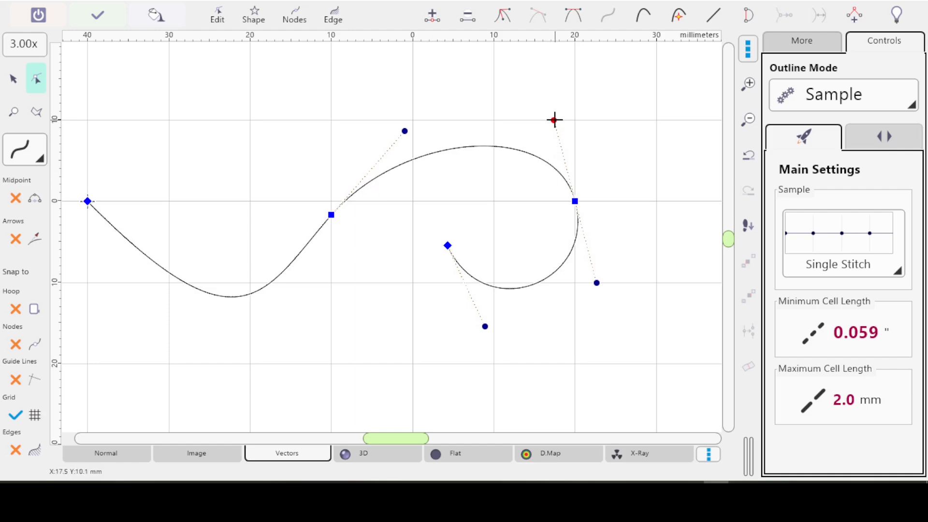
pyautogui.moveTo(554, 120); pyautogui.dragTo(548, 91)
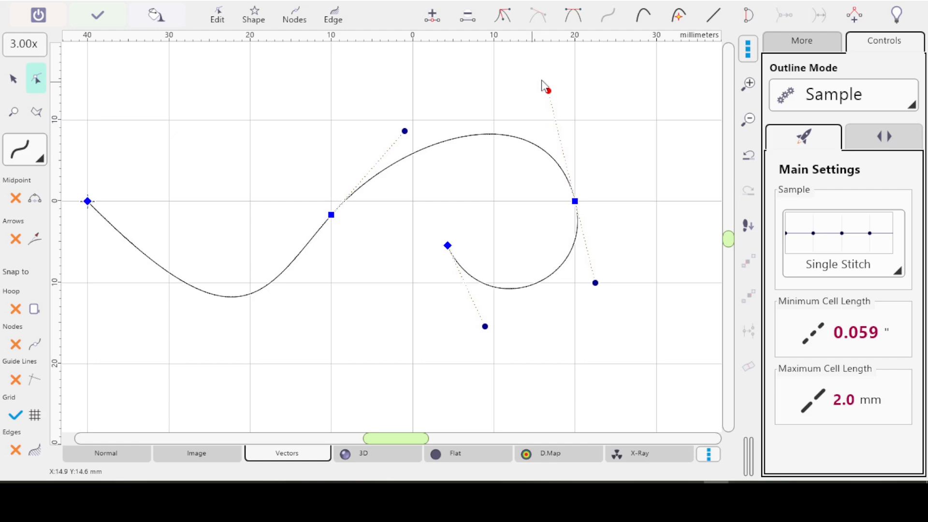
# Move the middle node's lower control point to about X -20, Y -10 mm, and its upper one to about X -2, Y 8 mm.
pyautogui.click(331, 215)
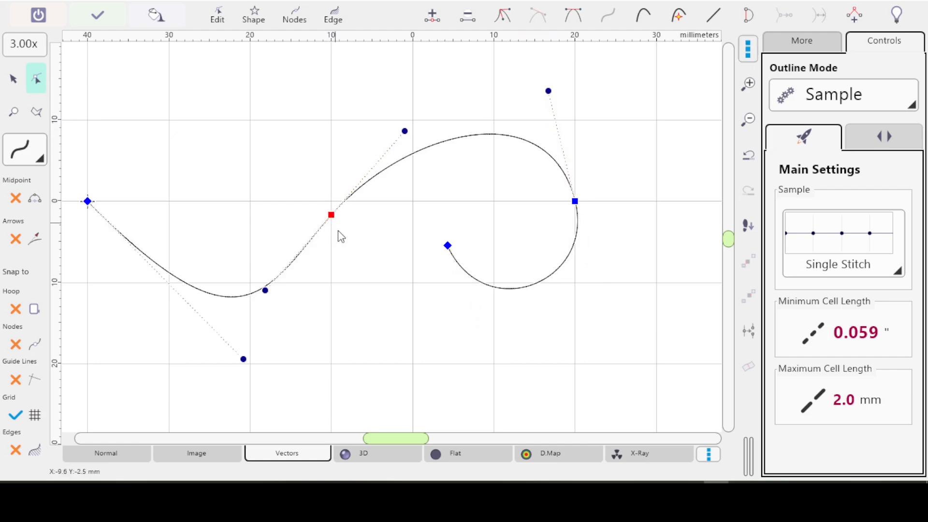
pyautogui.click(265, 290)
pyautogui.moveTo(265, 290)
pyautogui.mouseDown()
pyautogui.moveTo(254, 274)
pyautogui.moveTo(271, 266)
pyautogui.moveTo(253, 279)
pyautogui.mouseUp()
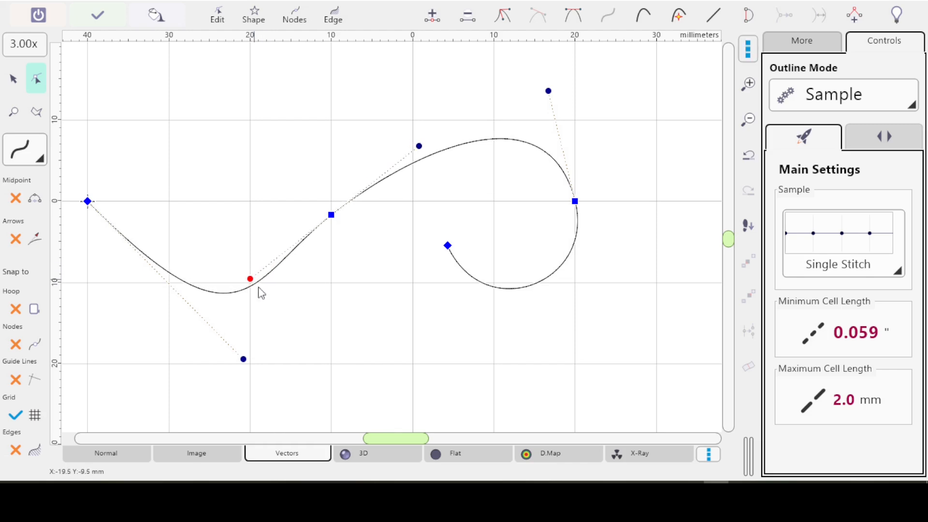
pyautogui.moveTo(418, 145); pyautogui.dragTo(410, 130)
pyautogui.moveTo(400, 136); pyautogui.dragTo(400, 133)
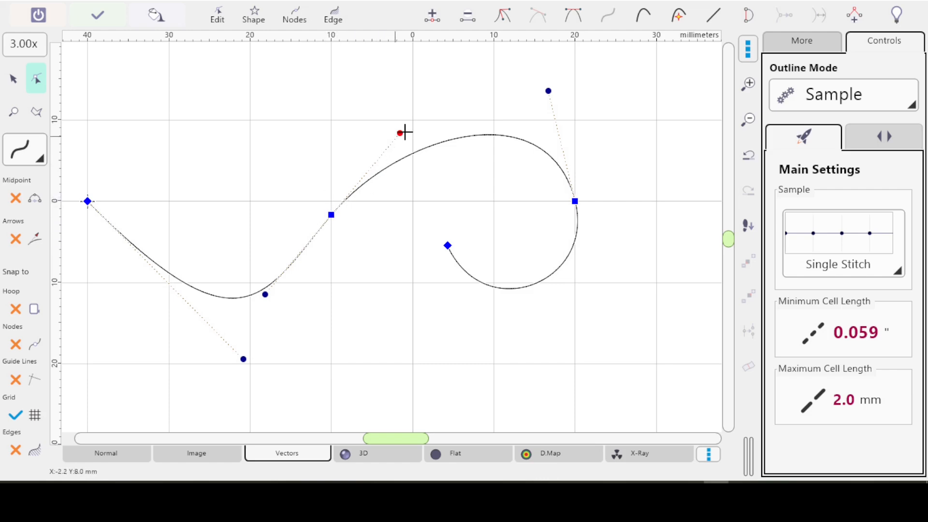
# Move the middle node to about X -6, Y 2 mm and its upper control point to about X 2, Y 13 mm, and apply the edits.
pyautogui.moveTo(331, 215); pyautogui.dragTo(351, 202)
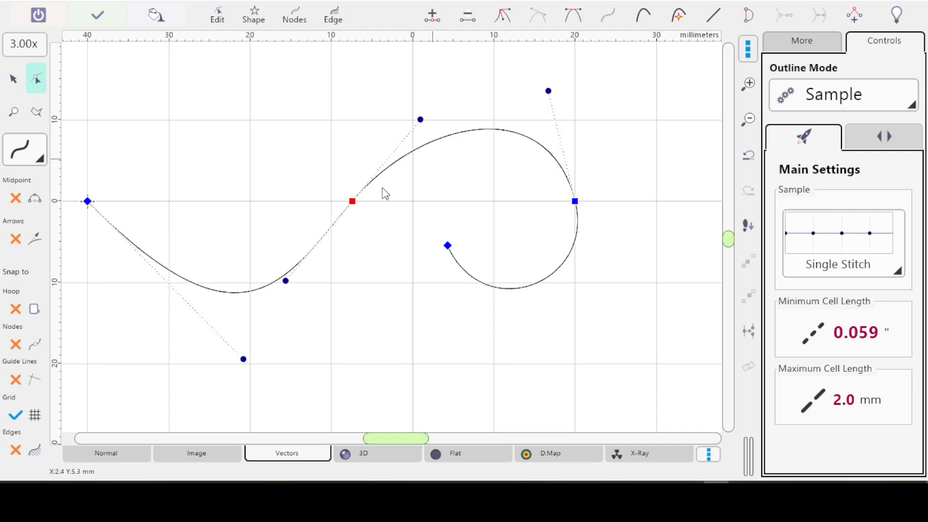
pyautogui.moveTo(352, 201); pyautogui.dragTo(364, 186)
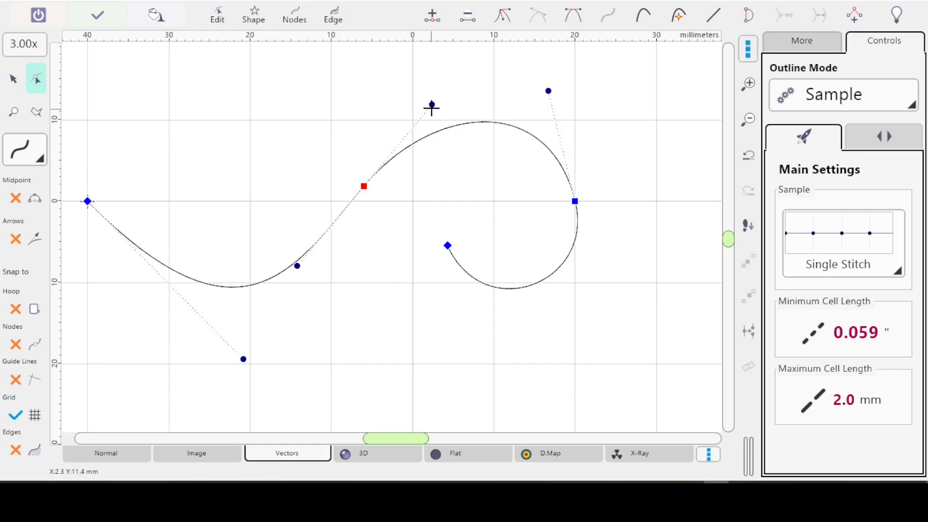
pyautogui.moveTo(433, 104)
pyautogui.mouseDown()
pyautogui.moveTo(439, 91)
pyautogui.moveTo(427, 95)
pyautogui.mouseUp()
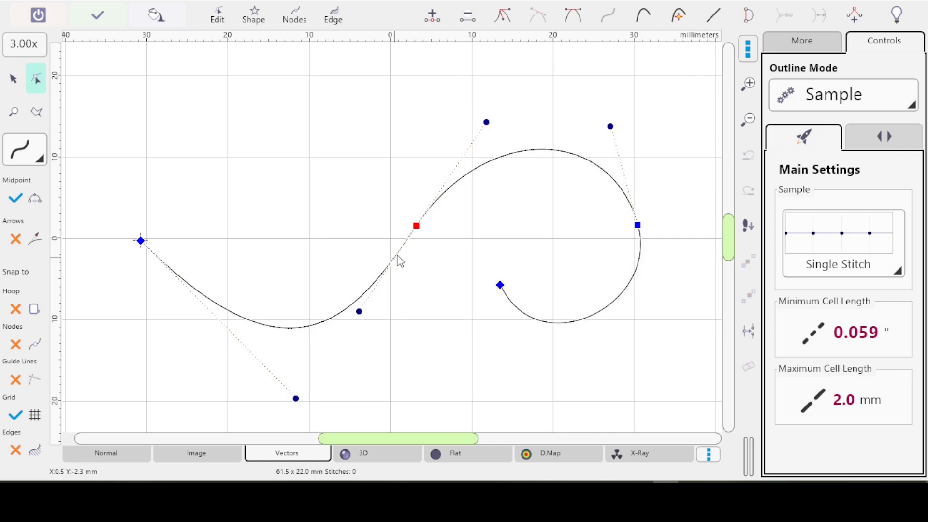
pyautogui.scroll(5, 403, 239)
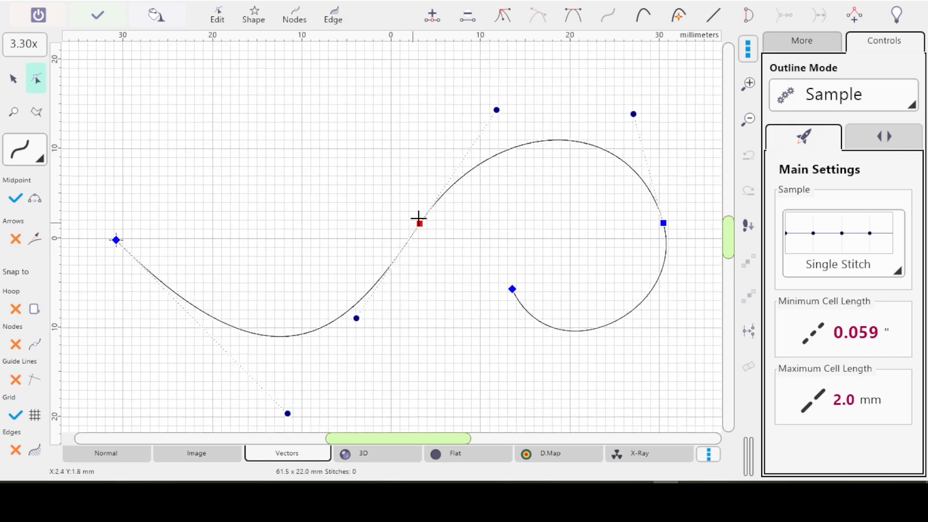
pyautogui.scroll(4, 432, 232)
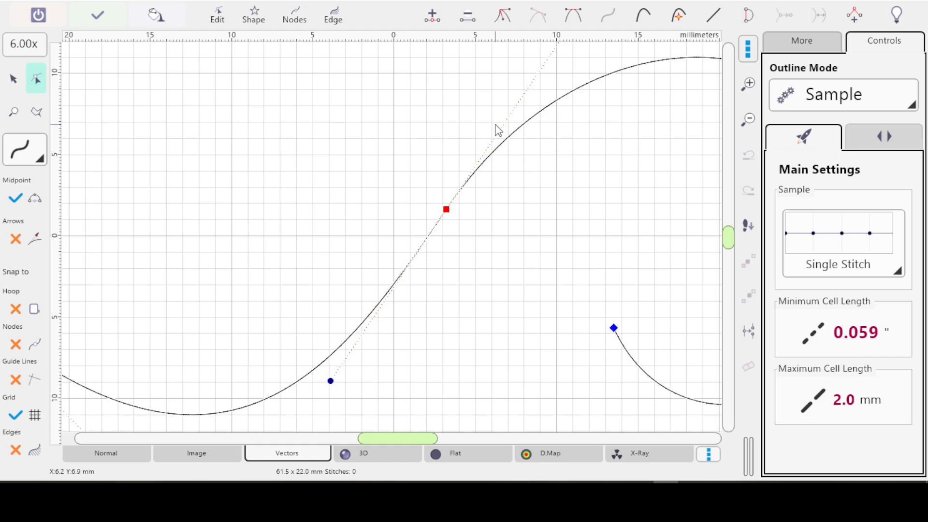
pyautogui.scroll(-5, 498, 130)
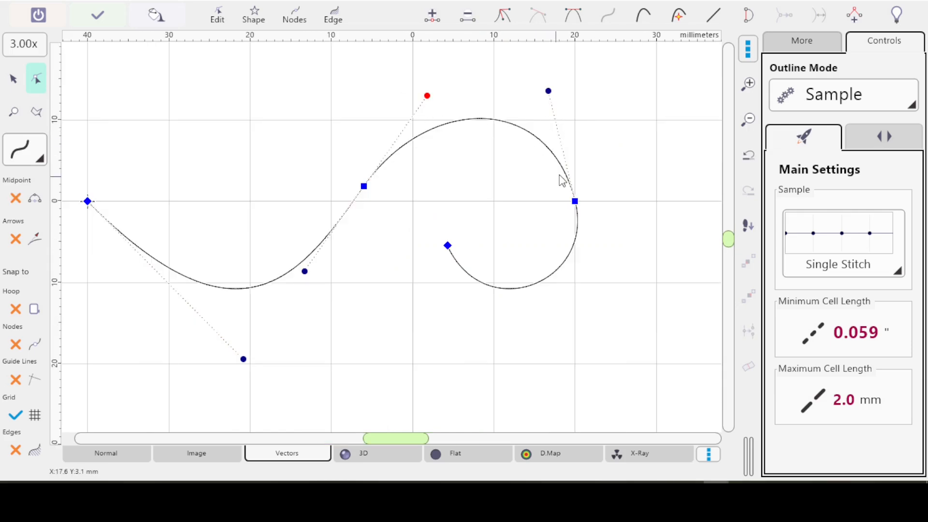
pyautogui.press('Return')
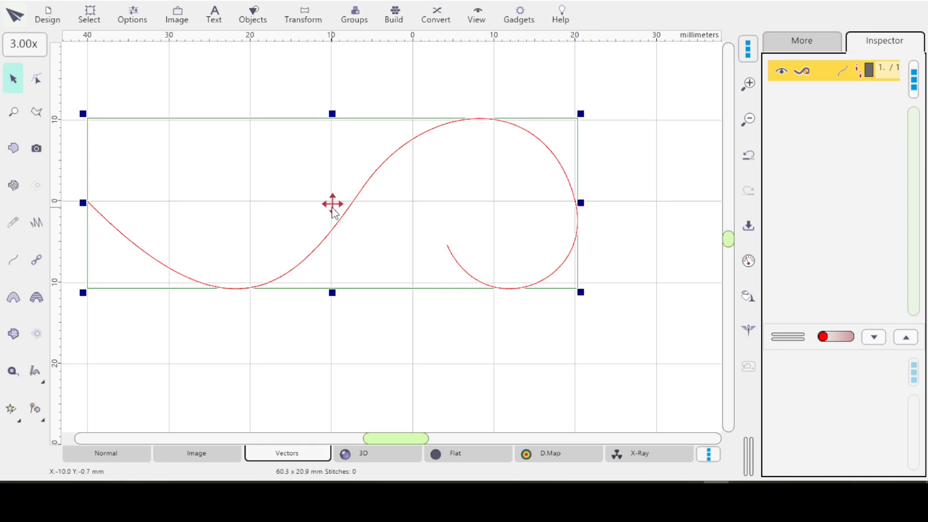
# Re-edit the curve, moving the rightmost node to about X 21, Y 2 mm and its upper control point to about X 18, Y 14 mm.
pyautogui.click(39, 80)
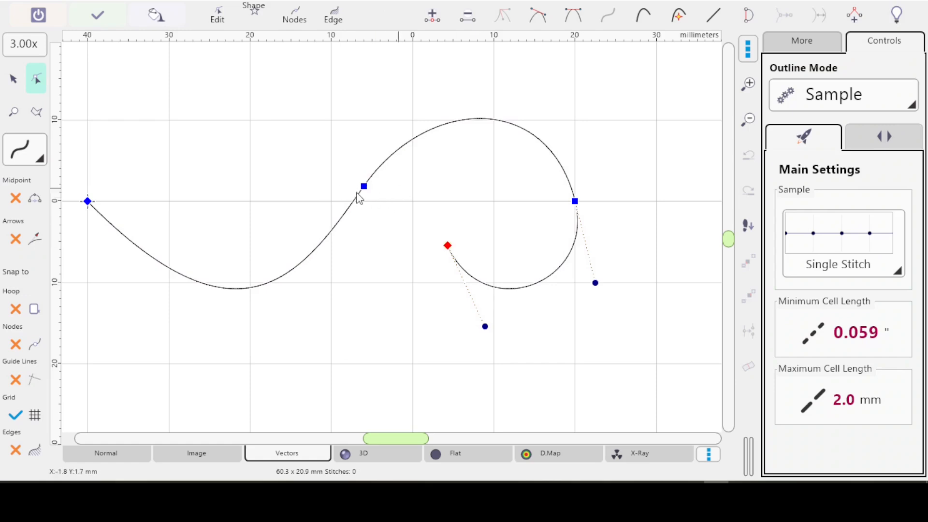
pyautogui.click(364, 186)
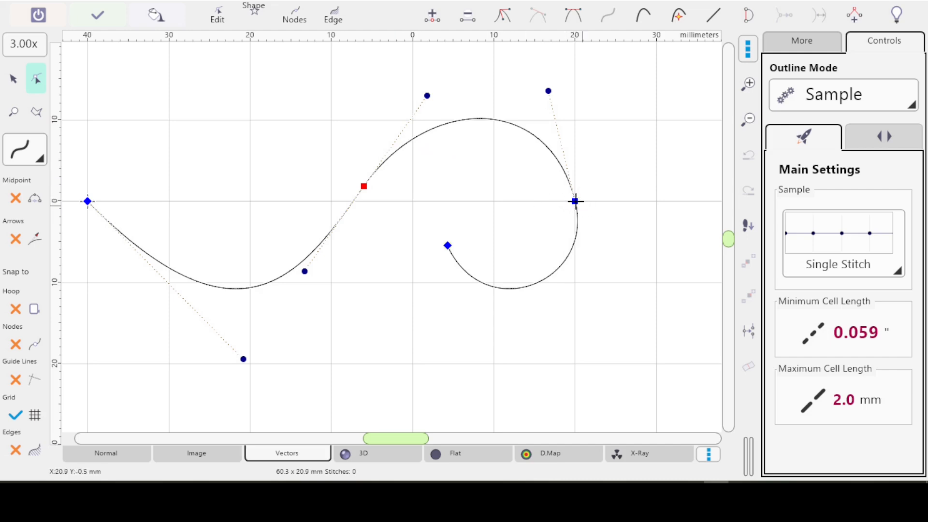
pyautogui.moveTo(575, 202); pyautogui.dragTo(585, 185)
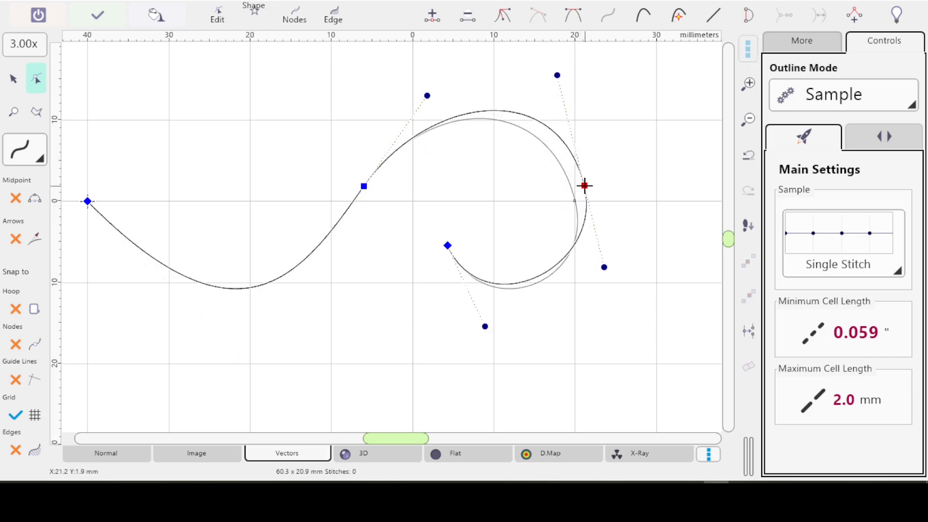
pyautogui.moveTo(557, 74); pyautogui.dragTo(557, 87)
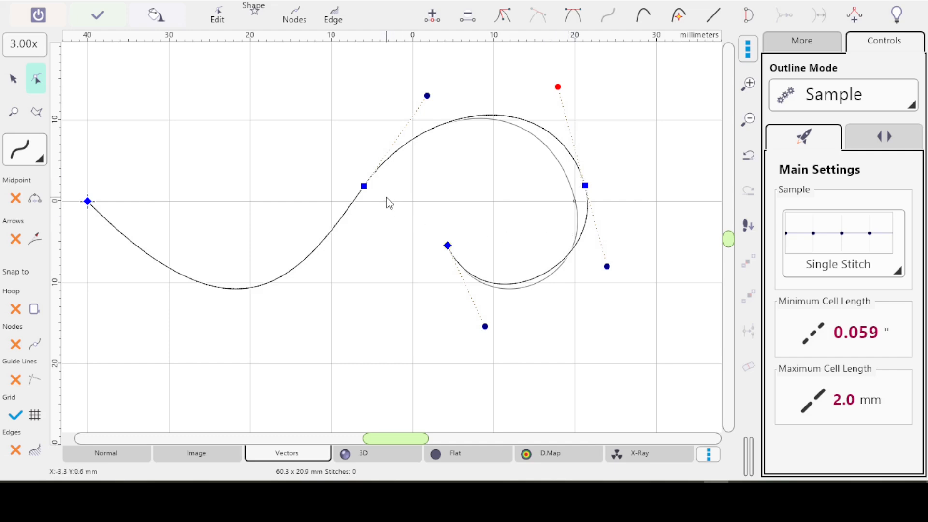
pyautogui.press('Return')
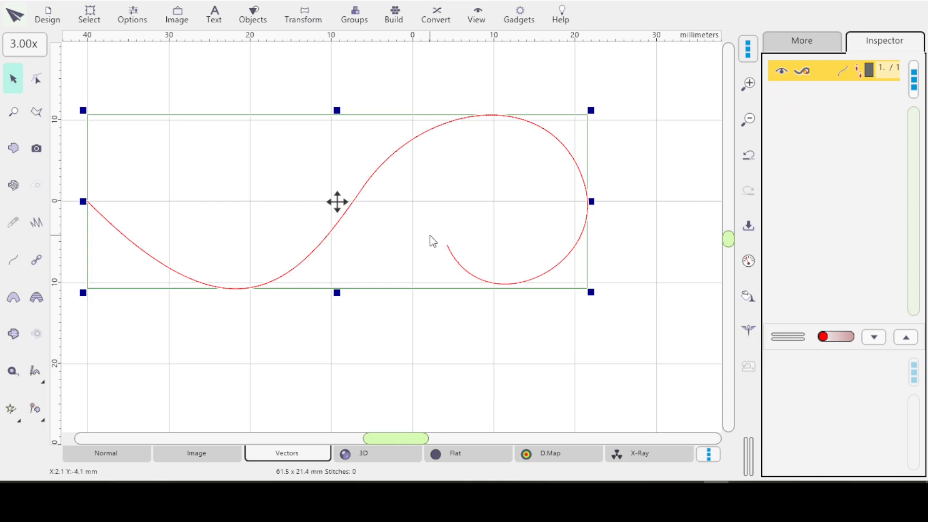
# Re-edit the middle node, moving it to about X 2, Y 0 mm and its control points to about X -4, Y -9 and X 11, Y 15 mm.
pyautogui.click(38, 79)
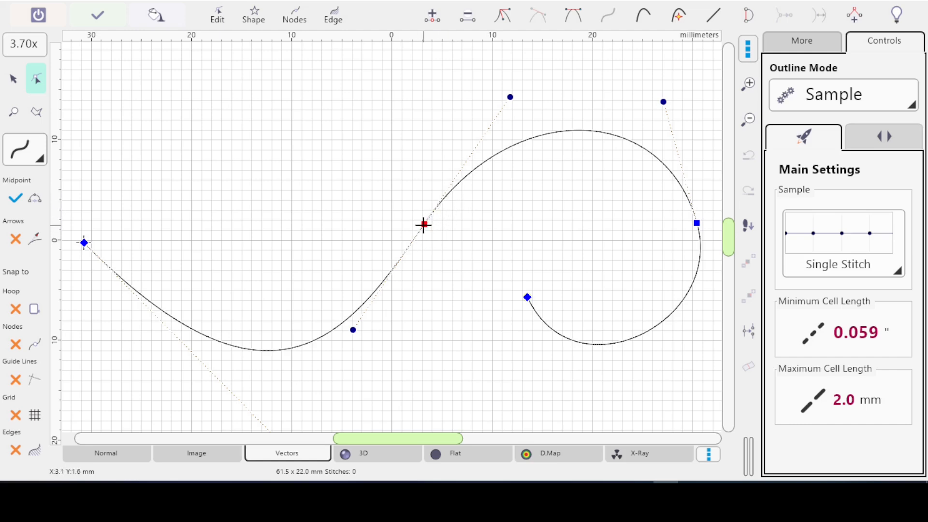
pyautogui.moveTo(424, 224); pyautogui.dragTo(411, 242)
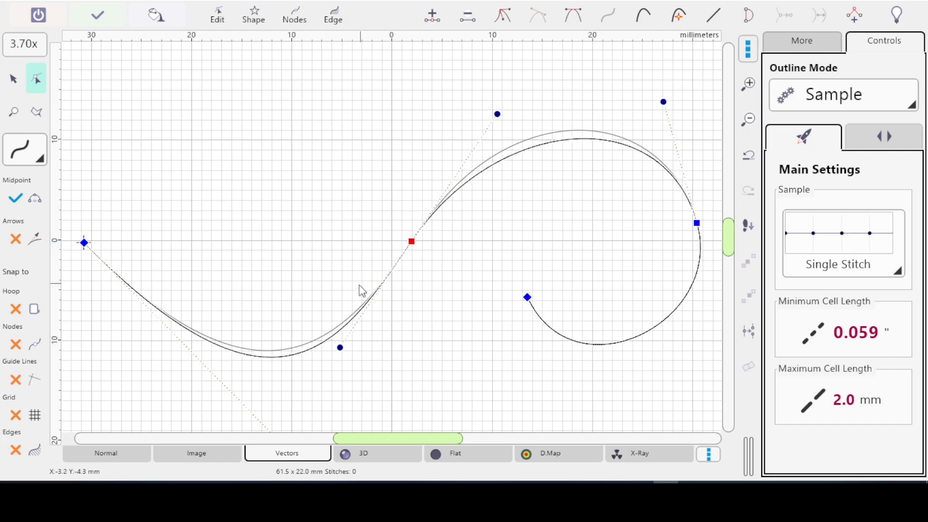
pyautogui.click(340, 347)
pyautogui.moveTo(344, 339); pyautogui.dragTo(352, 329)
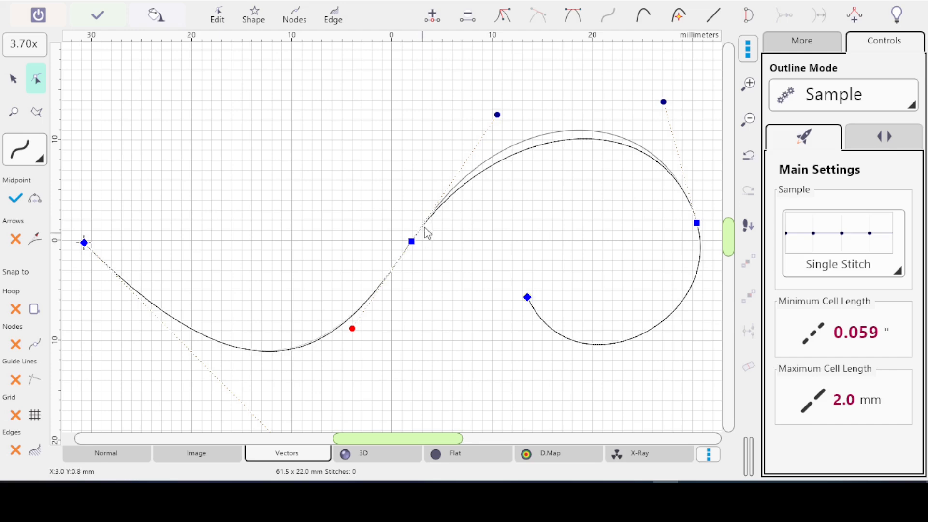
pyautogui.click(497, 115)
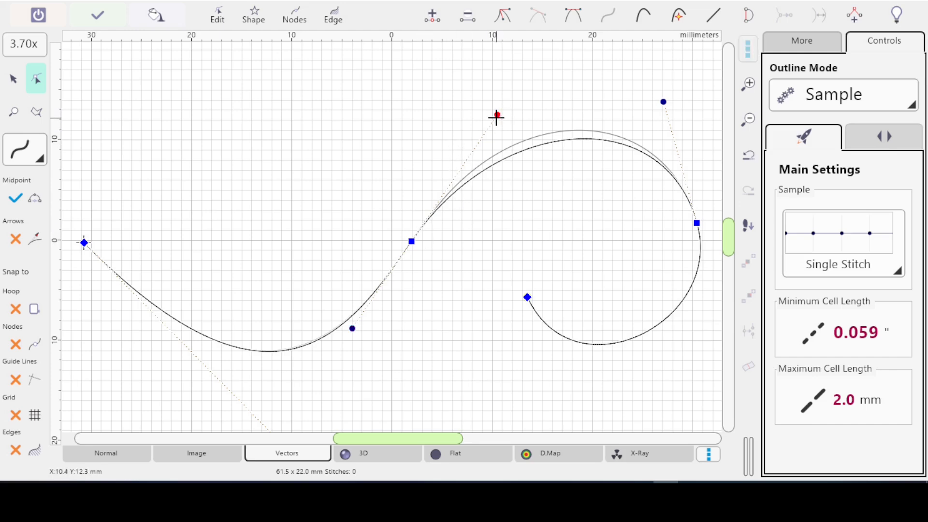
pyautogui.moveTo(497, 115); pyautogui.dragTo(506, 90)
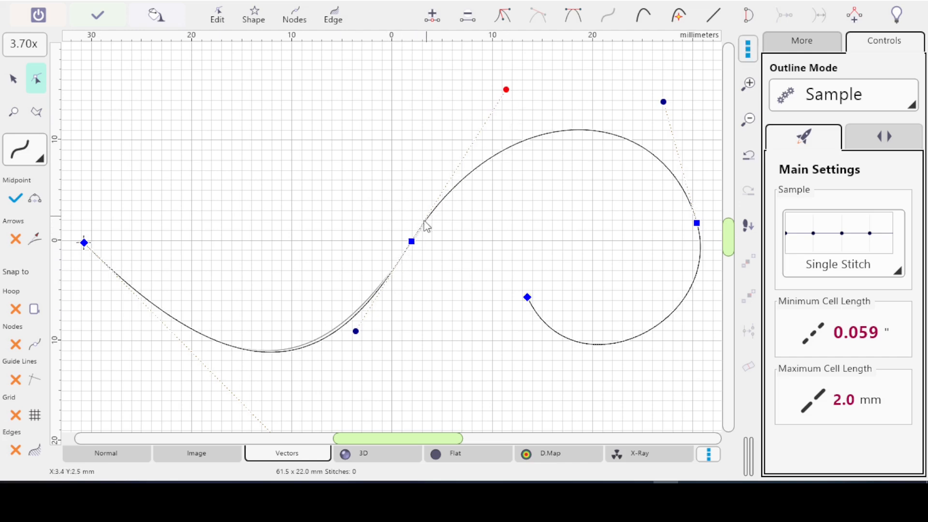
# Check how closely the curve fits its original shape around the middle node, and apply the edits.
pyautogui.click(13, 111)
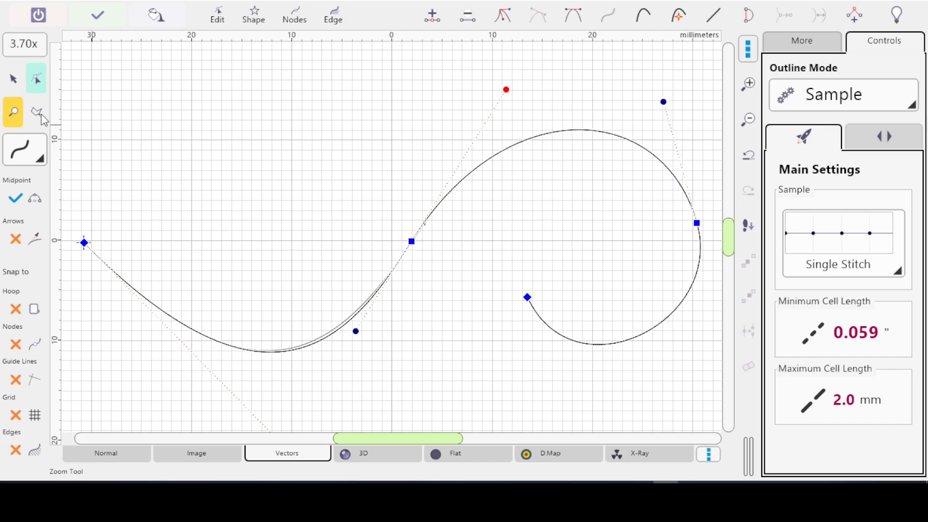
pyautogui.moveTo(327, 177); pyautogui.dragTo(517, 353)
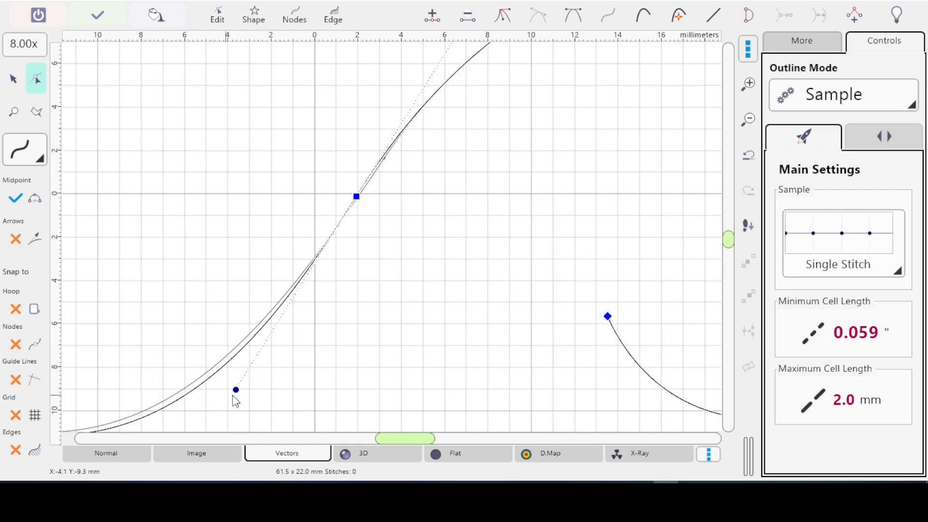
pyautogui.scroll(-5, 230, 392)
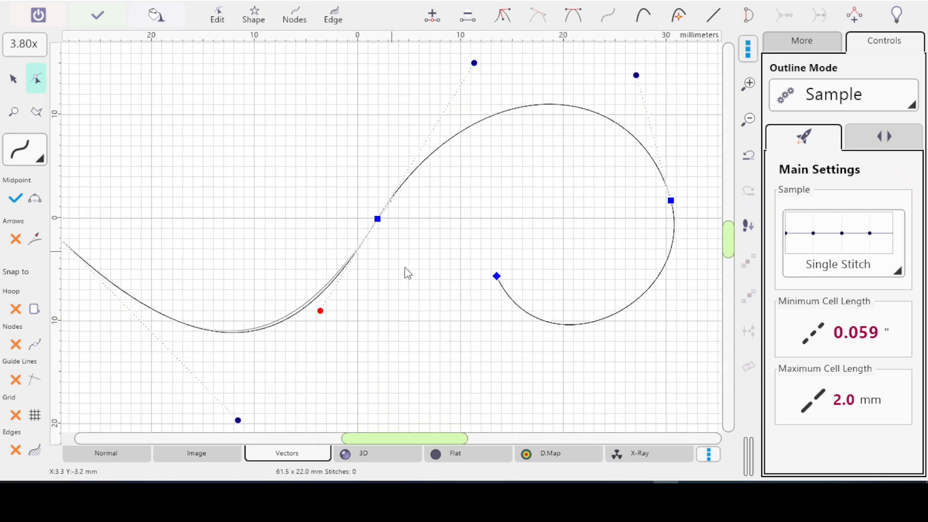
pyautogui.press('Escape')
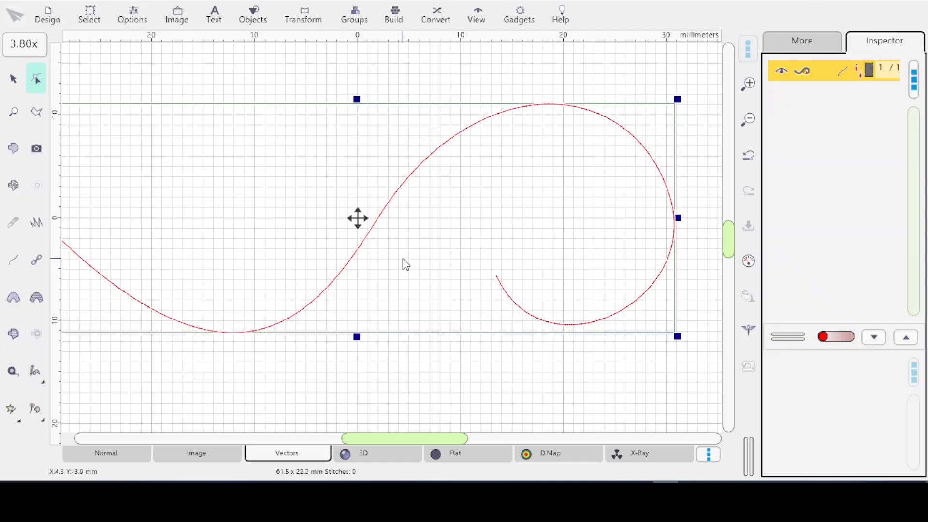
# Re-edit the curve, moving the middle node to about X 1, Y -1 mm, and apply the edits.
pyautogui.click(36, 78)
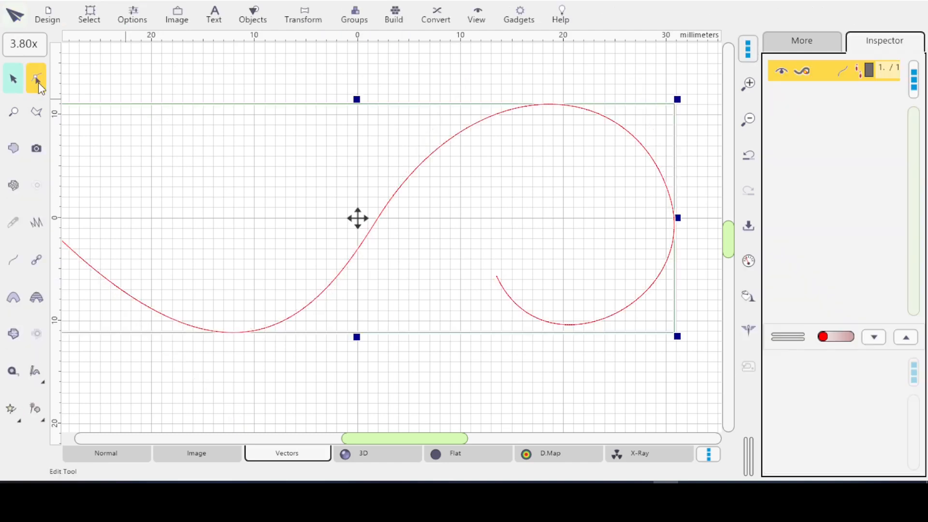
pyautogui.click(377, 219)
pyautogui.scroll(5, 380, 246)
pyautogui.scroll(4, 382, 246)
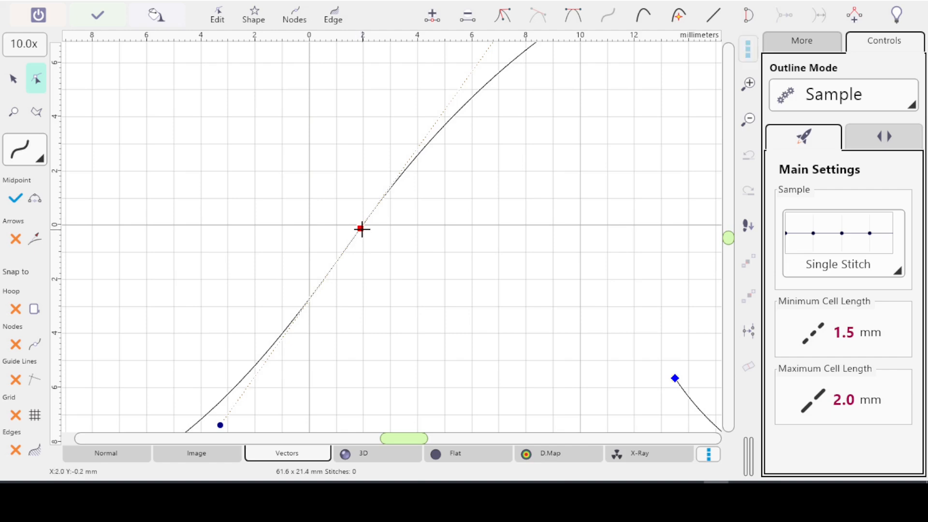
pyautogui.moveTo(362, 229); pyautogui.dragTo(339, 253)
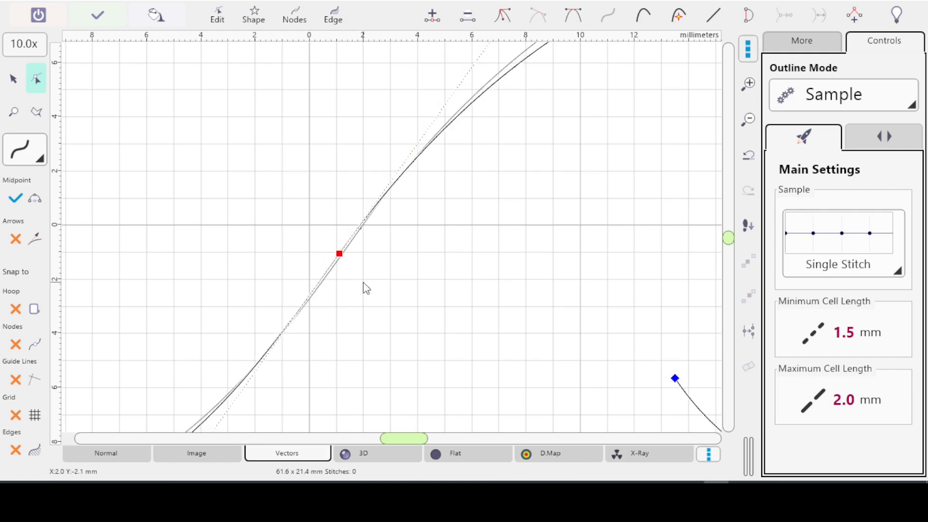
pyautogui.scroll(-5, 358, 261)
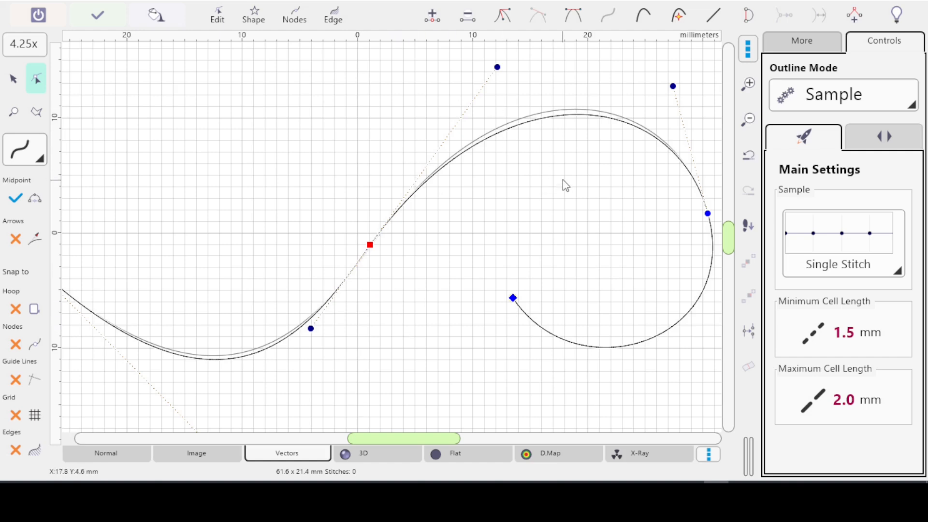
pyautogui.press('Return')
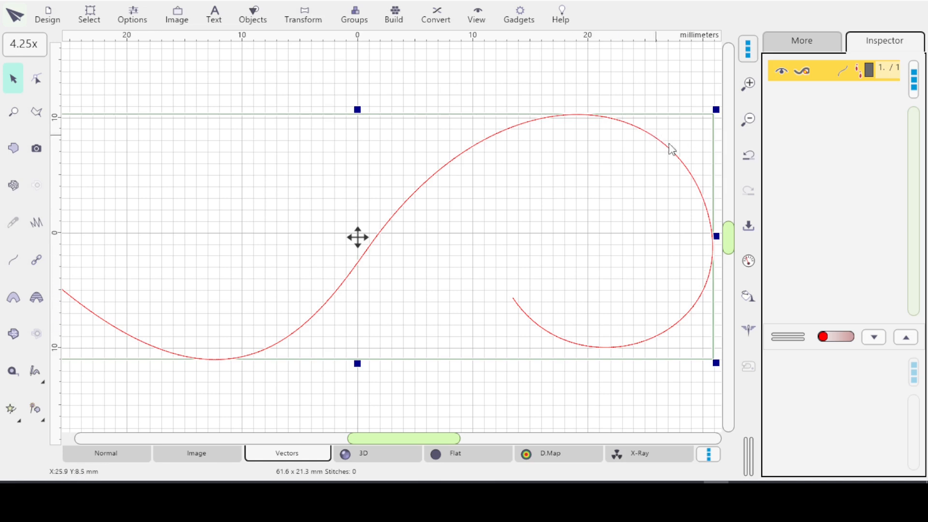
# Try re-editing the curve with the middle node at about X 0, Y -2 mm.
pyautogui.click(36, 79)
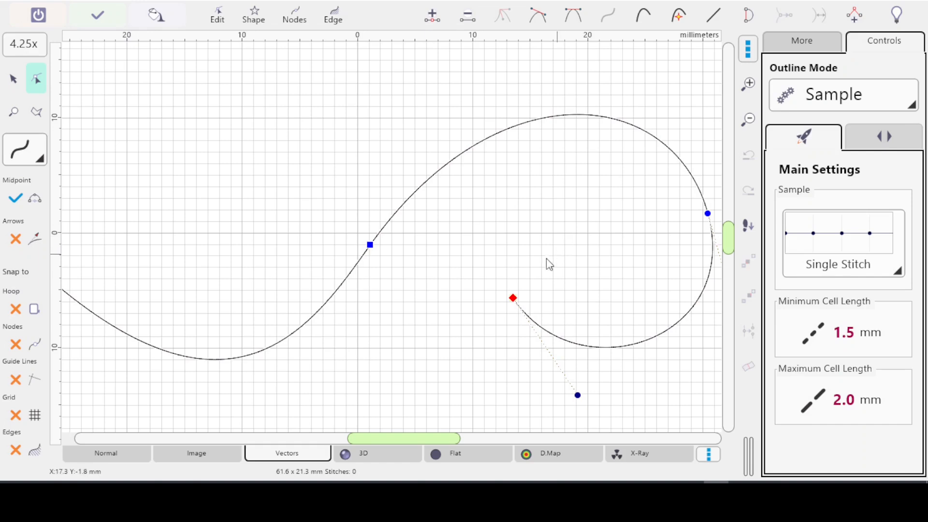
pyautogui.click(371, 245)
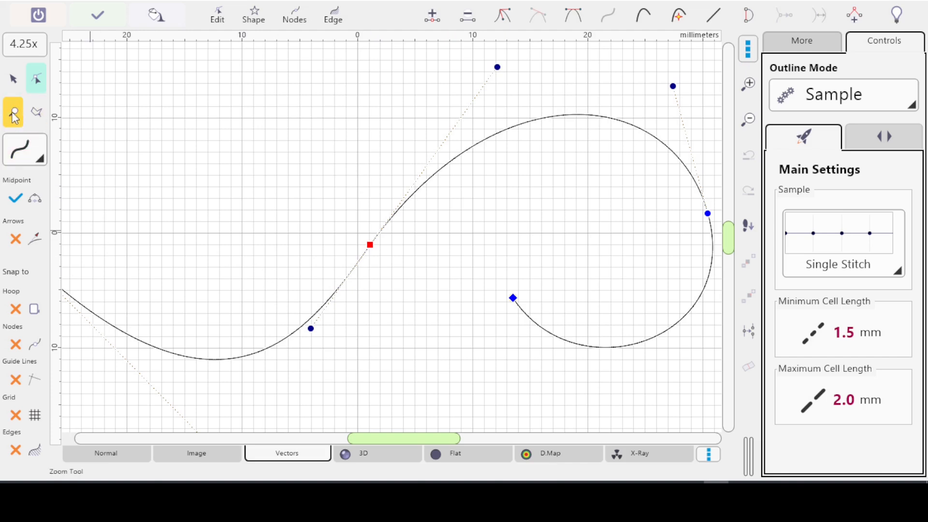
pyautogui.moveTo(261, 115); pyautogui.dragTo(473, 394)
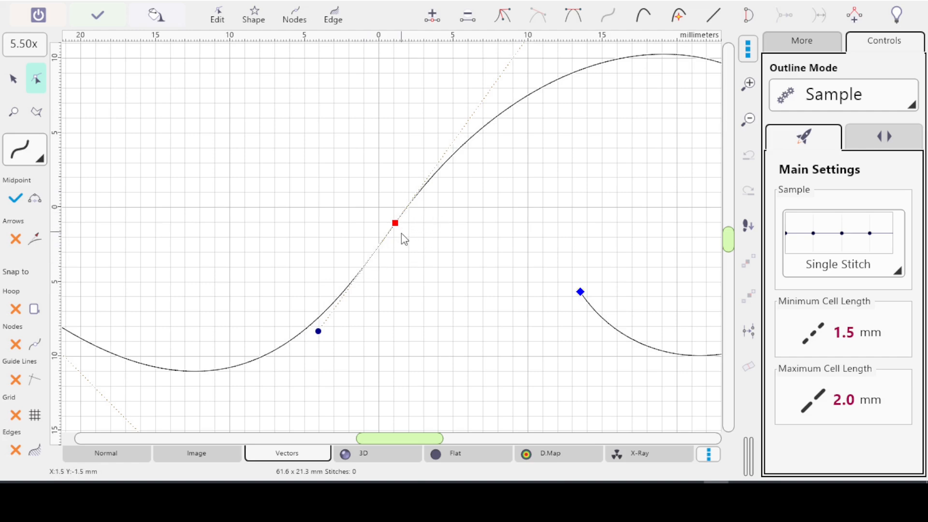
pyautogui.moveTo(396, 223); pyautogui.dragTo(385, 240)
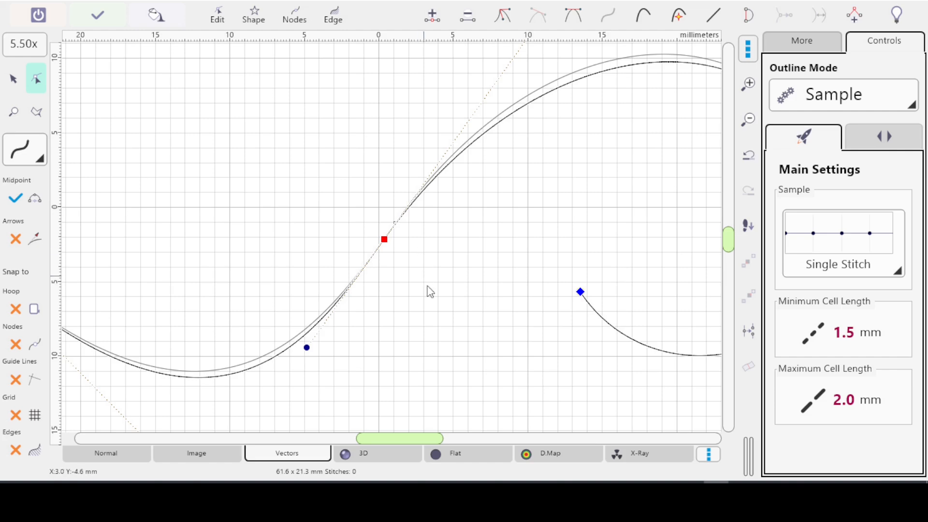
pyautogui.scroll(-5, 427, 287)
pyautogui.scroll(-1, 443, 291)
pyautogui.press('Return')
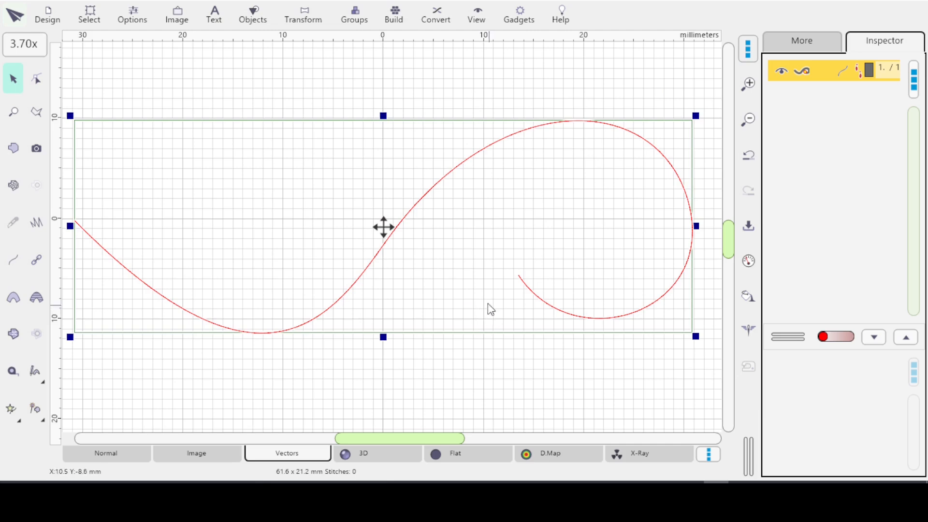
pyautogui.click(383, 193)
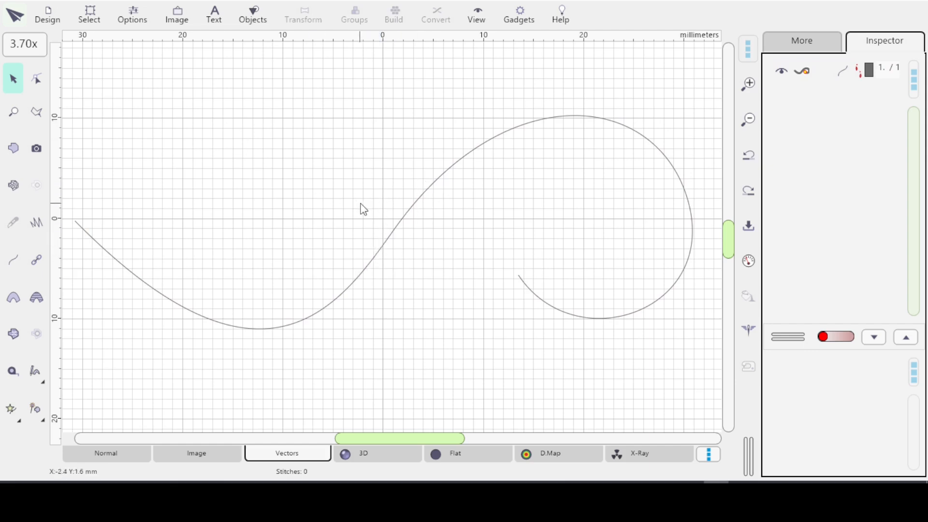
# Re-edit the curve, moving the middle node's upper control point to about X 13, Y 16 mm.
pyautogui.click(402, 226)
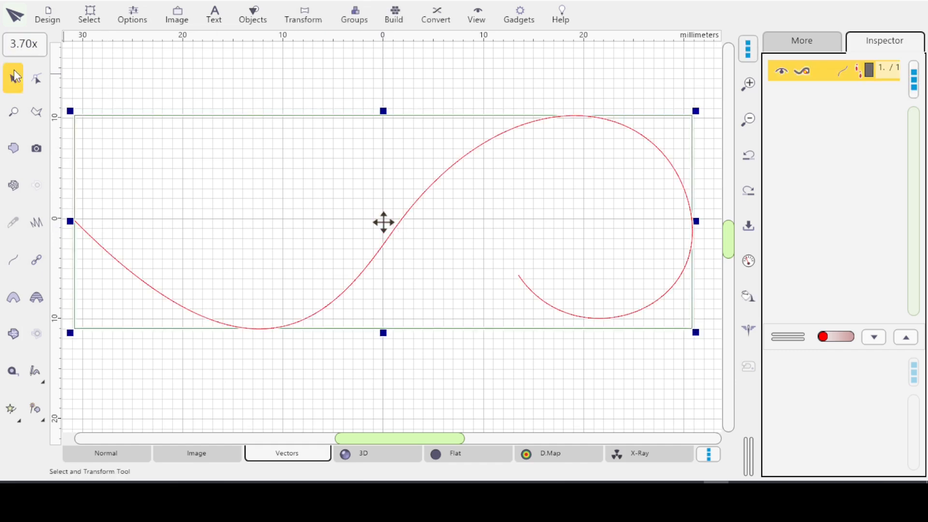
pyautogui.click(38, 83)
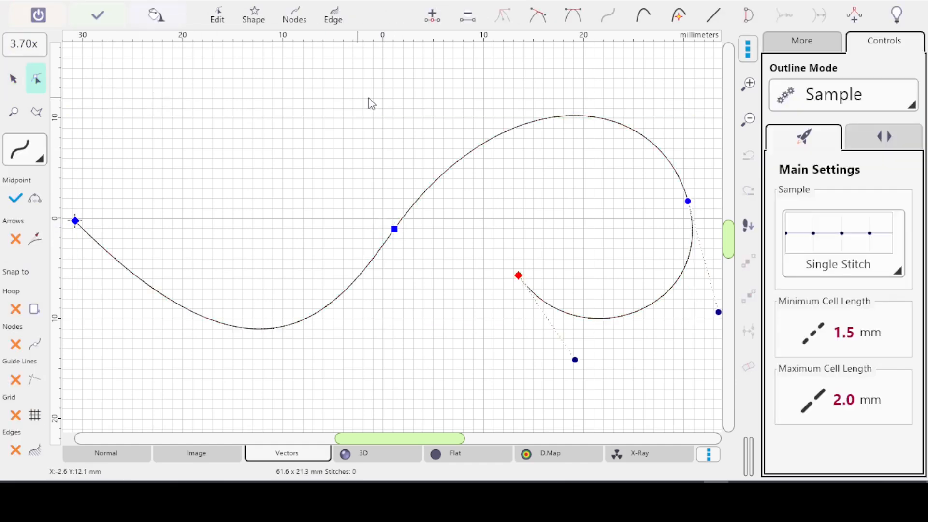
pyautogui.click(394, 229)
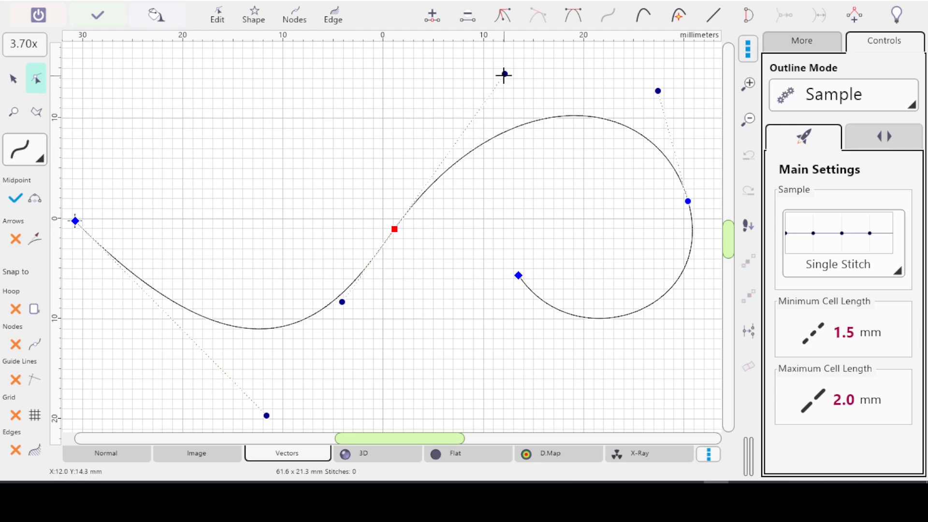
pyautogui.moveTo(504, 74); pyautogui.dragTo(516, 59)
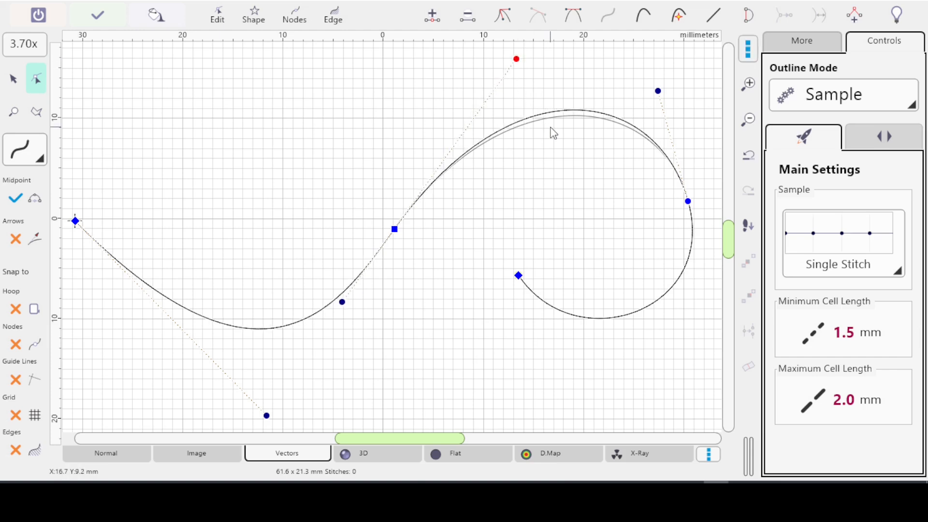
# Try moving the rightmost node's lower control point to about X 33, Y -8 mm and the end node's to about X 20, Y -14 mm.
pyautogui.click(688, 201)
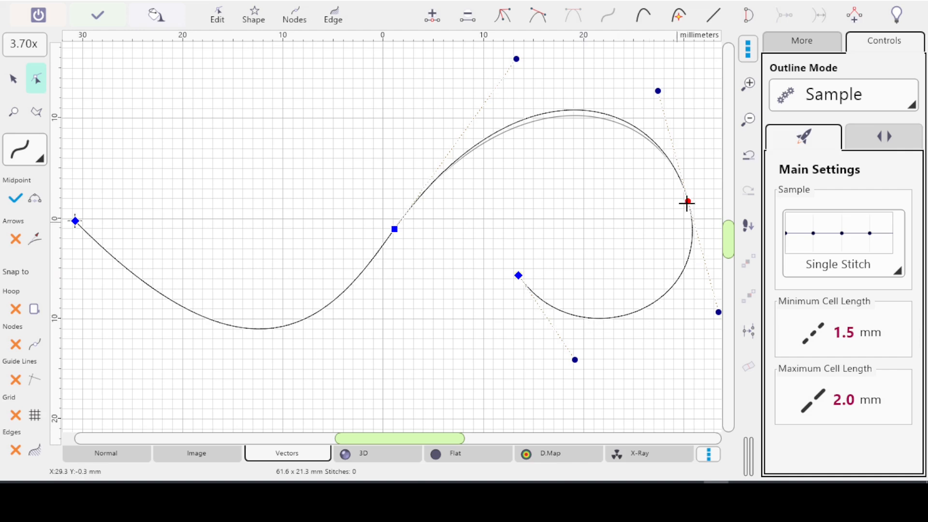
pyautogui.click(575, 360)
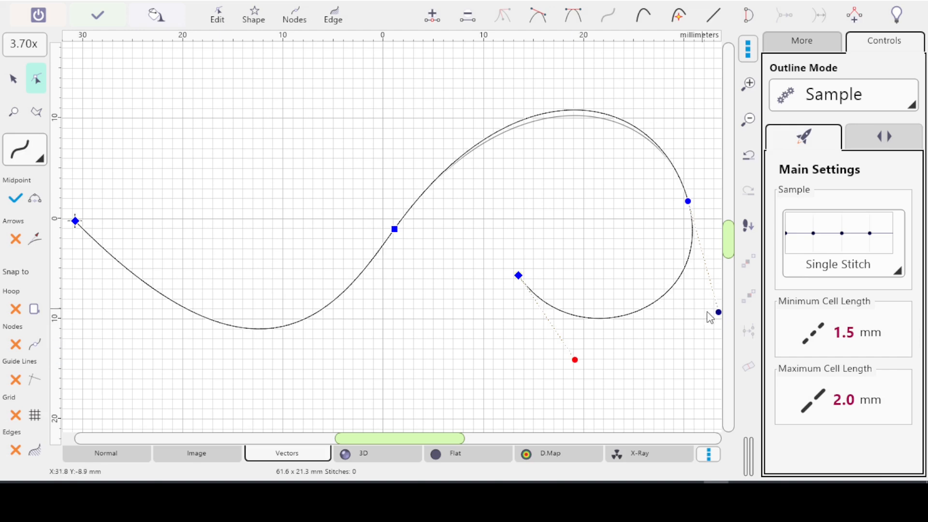
pyautogui.moveTo(719, 312); pyautogui.dragTo(698, 309)
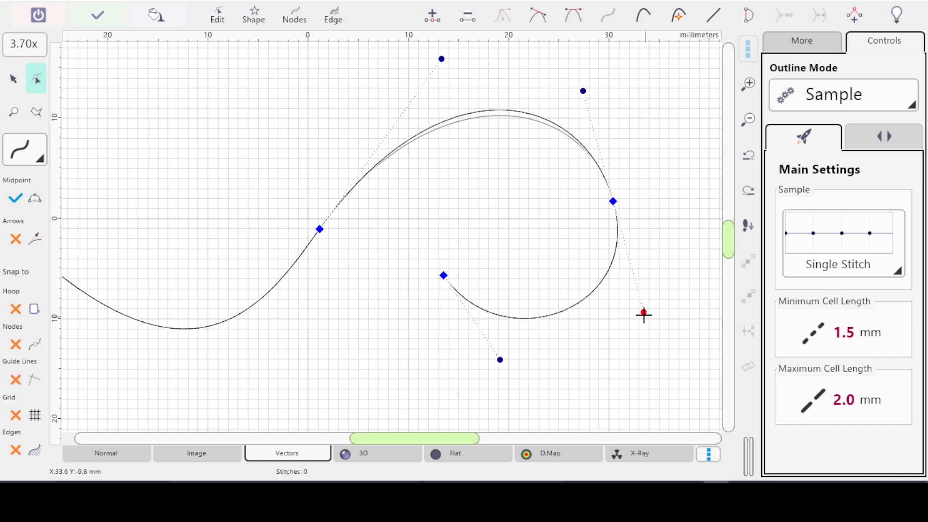
pyautogui.moveTo(642, 312); pyautogui.dragTo(641, 303)
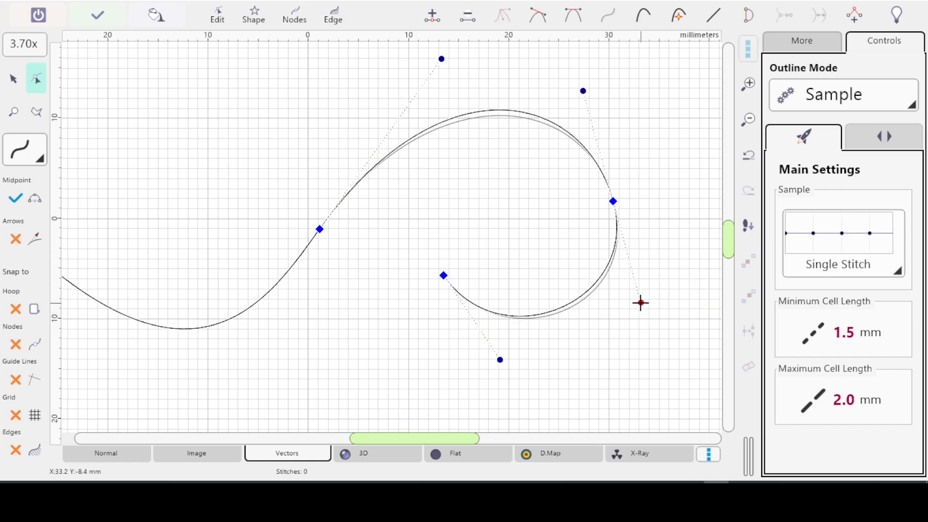
pyautogui.moveTo(499, 360)
pyautogui.mouseDown()
pyautogui.moveTo(498, 351)
pyautogui.moveTo(508, 354)
pyautogui.mouseUp()
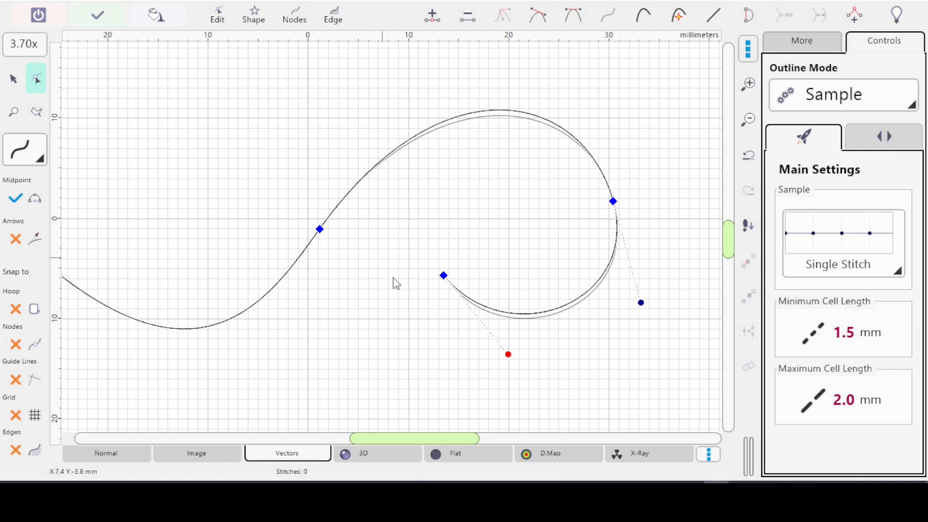
pyautogui.press('Return')
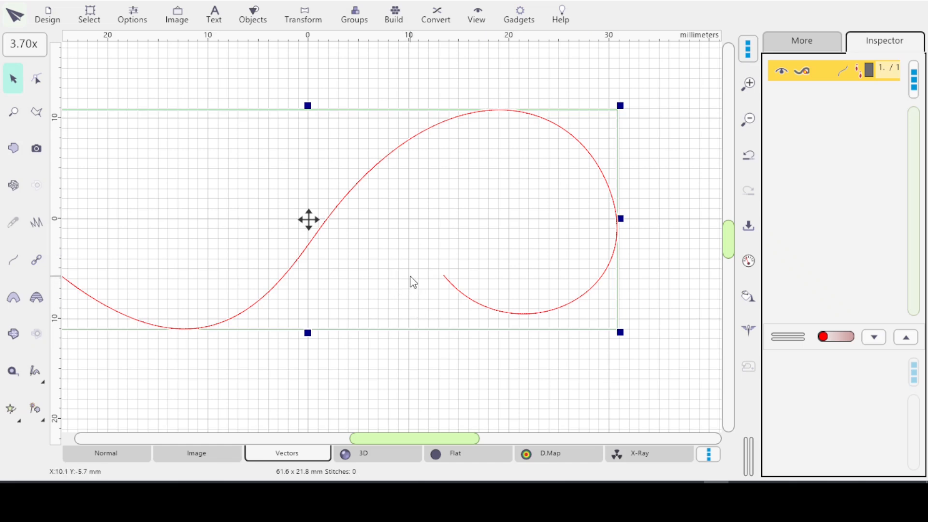
pyautogui.click(421, 285)
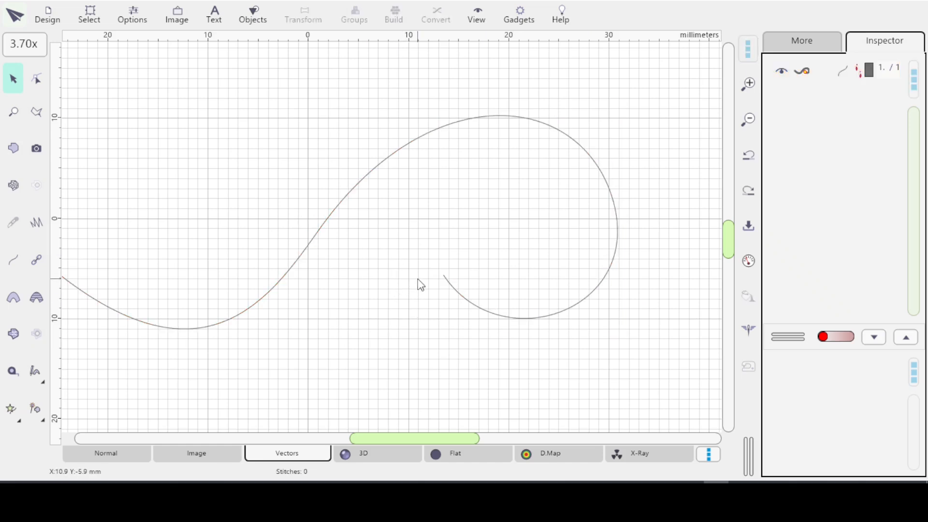
# Re-edit the curve, nudging the end node's control point to about X 19, Y -14 mm.
pyautogui.click(546, 316)
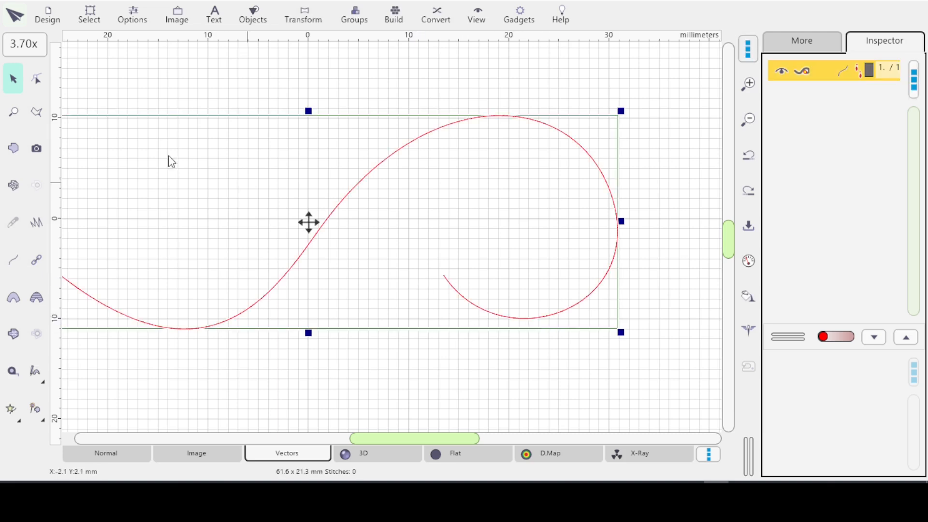
pyautogui.click(37, 78)
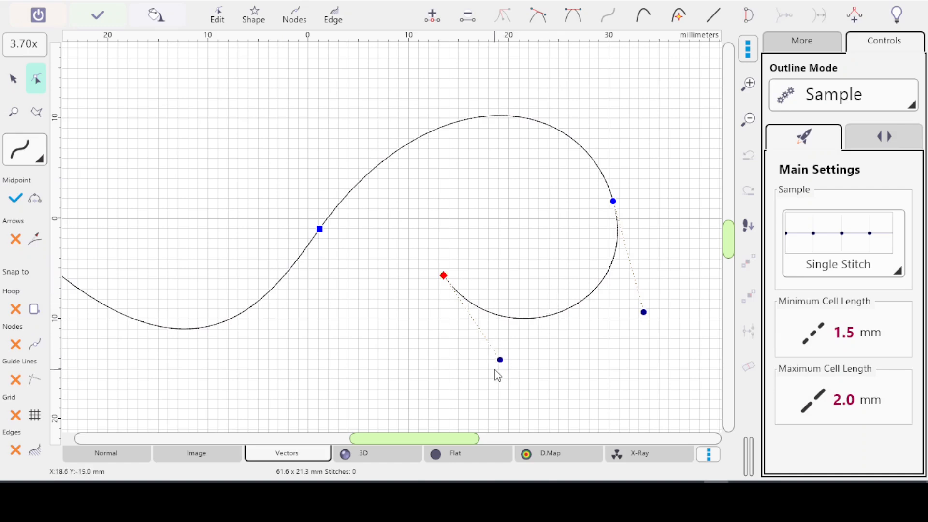
pyautogui.moveTo(500, 360)
pyautogui.mouseDown()
pyautogui.moveTo(507, 350)
pyautogui.moveTo(494, 350)
pyautogui.moveTo(501, 360)
pyautogui.mouseUp()
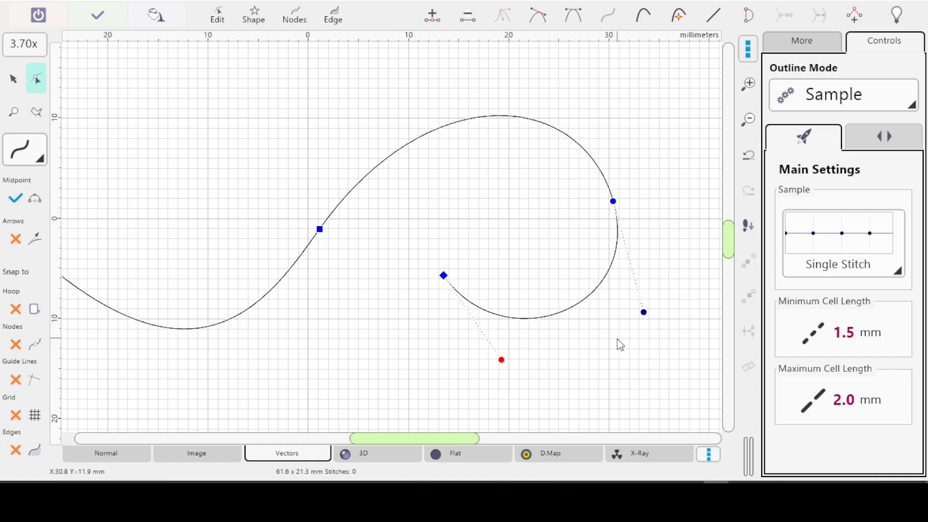
# Try moving the symmetric rightmost node's lower control point to about X 33, Y -8 mm.
pyautogui.moveTo(644, 311); pyautogui.dragTo(642, 304)
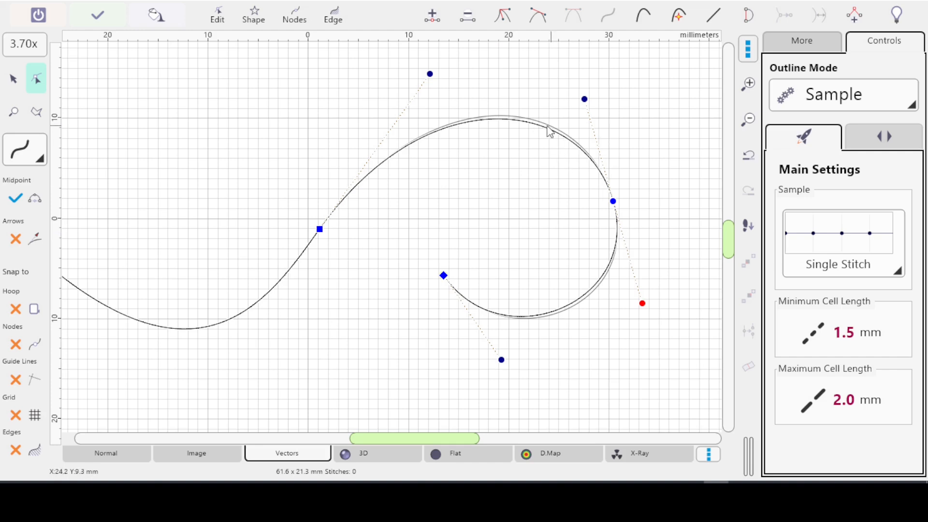
pyautogui.moveTo(581, 178); pyautogui.dragTo(579, 177)
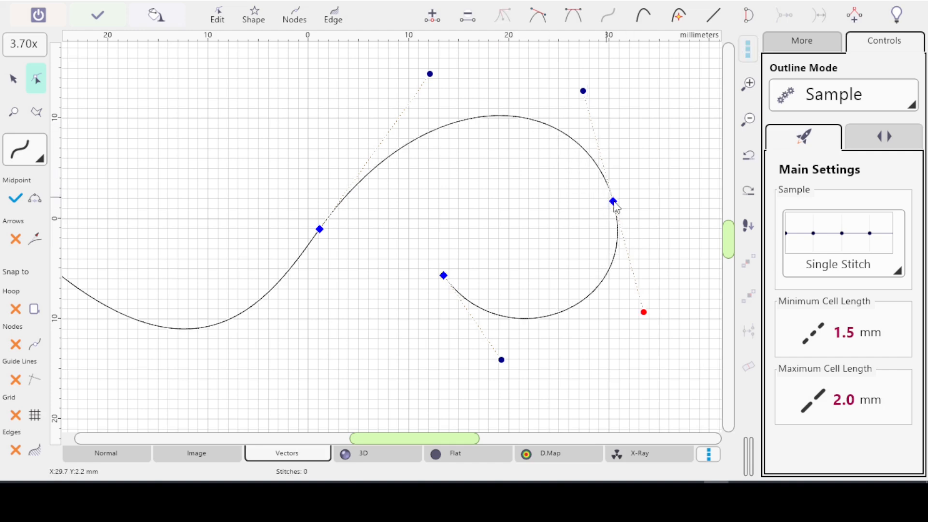
# Make the rightmost node smooth, with its lower control point at about X 33, Y -8 mm and the end node's at about X 20, Y -13 mm.
pyautogui.click(539, 22)
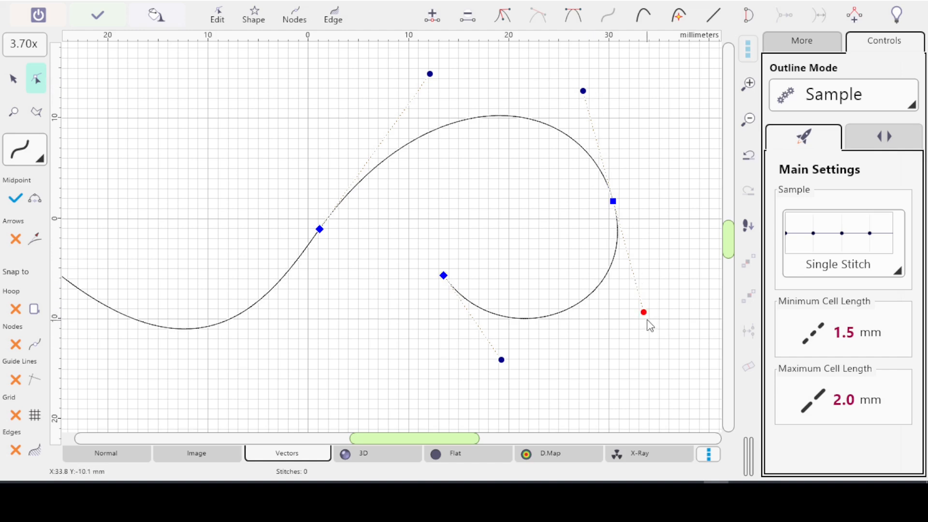
pyautogui.moveTo(645, 308); pyautogui.dragTo(637, 302)
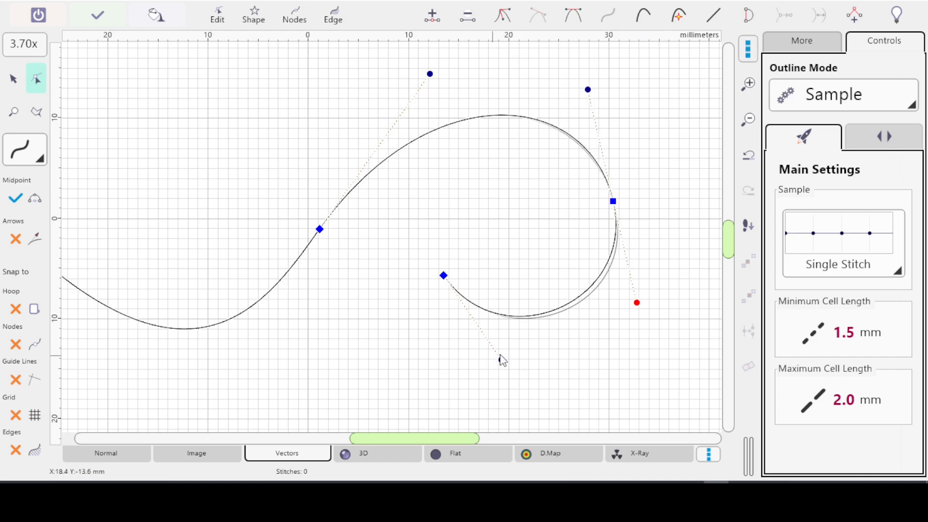
pyautogui.moveTo(500, 357)
pyautogui.mouseDown()
pyautogui.moveTo(499, 346)
pyautogui.moveTo(504, 353)
pyautogui.mouseUp()
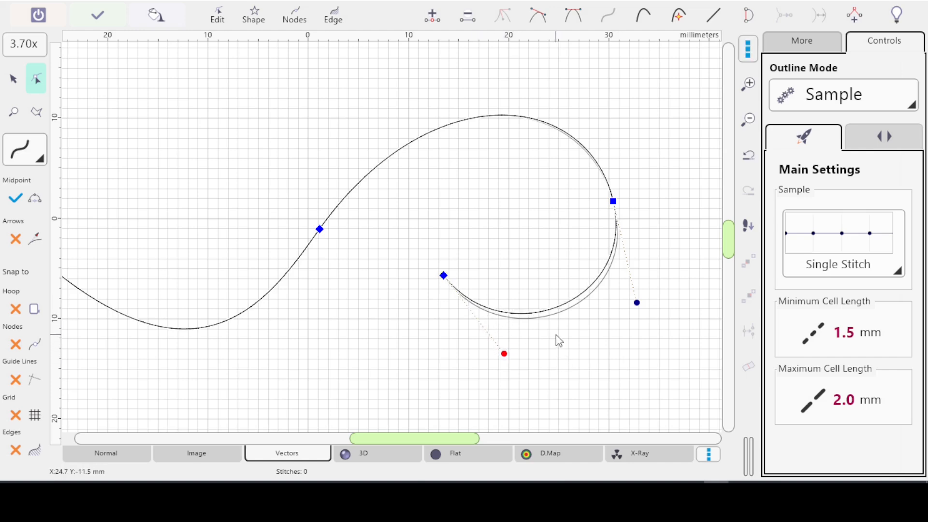
pyautogui.press('Return')
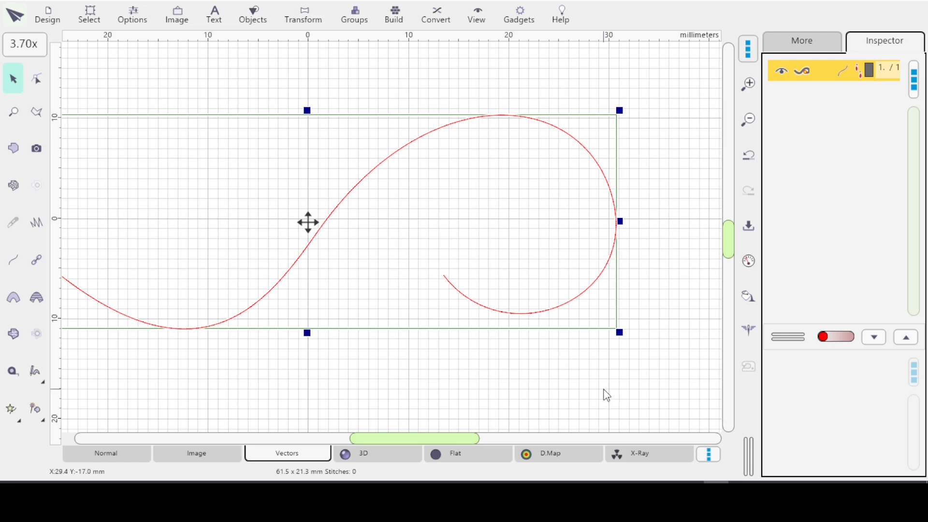
# Re-edit the curve, inserting a smooth node at the crest of the upper arc at about X 19, Y 10 mm.
pyautogui.click(546, 400)
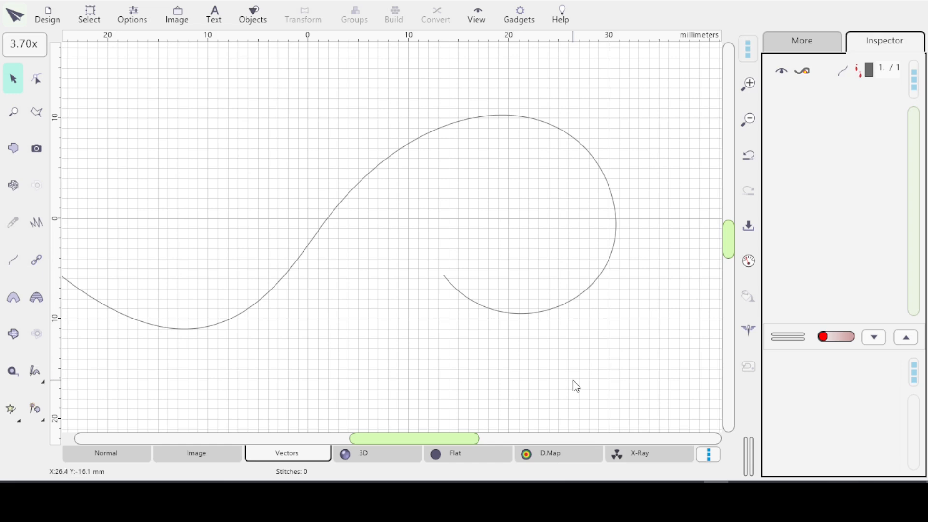
pyautogui.click(545, 312)
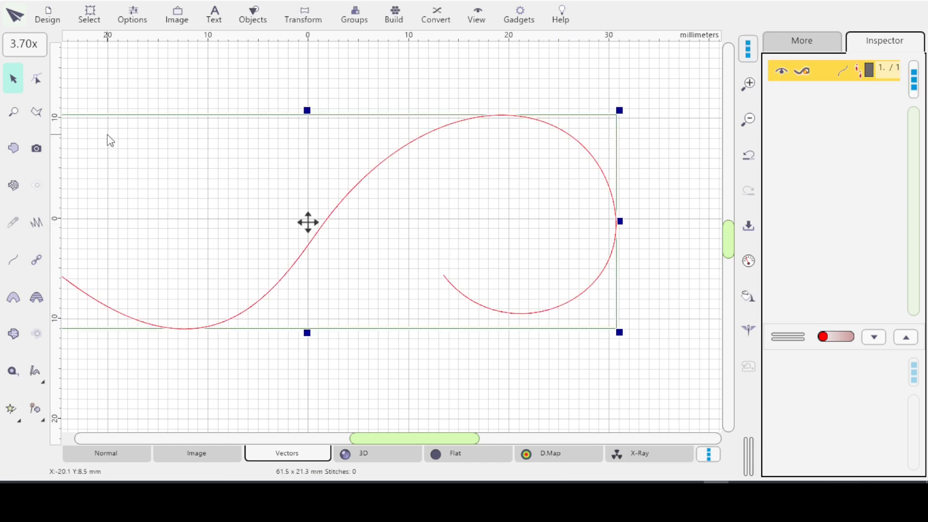
pyautogui.click(38, 79)
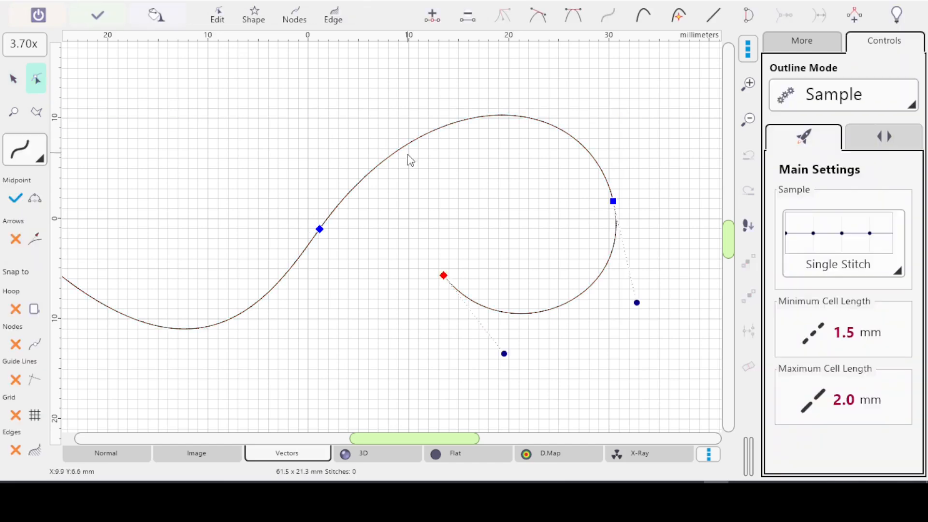
pyautogui.click(319, 229)
pyautogui.click(430, 74)
pyautogui.click(433, 16)
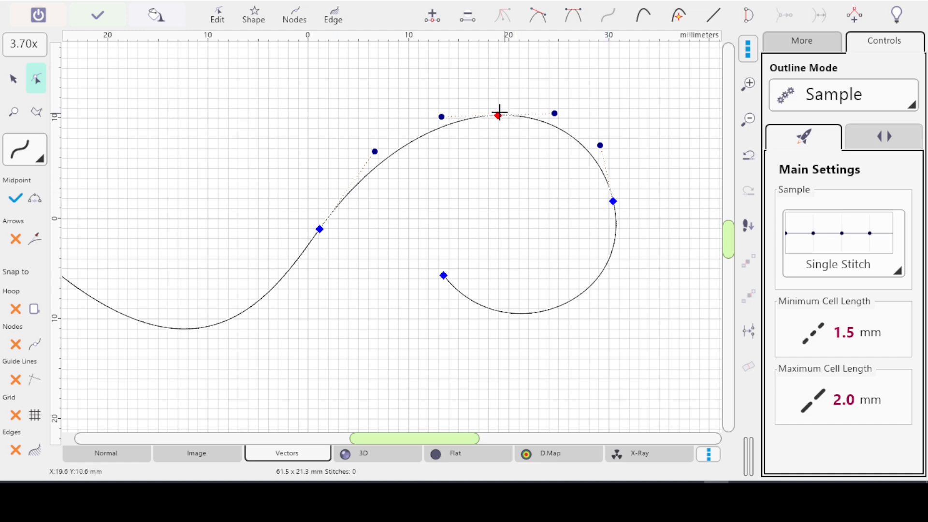
pyautogui.click(536, 21)
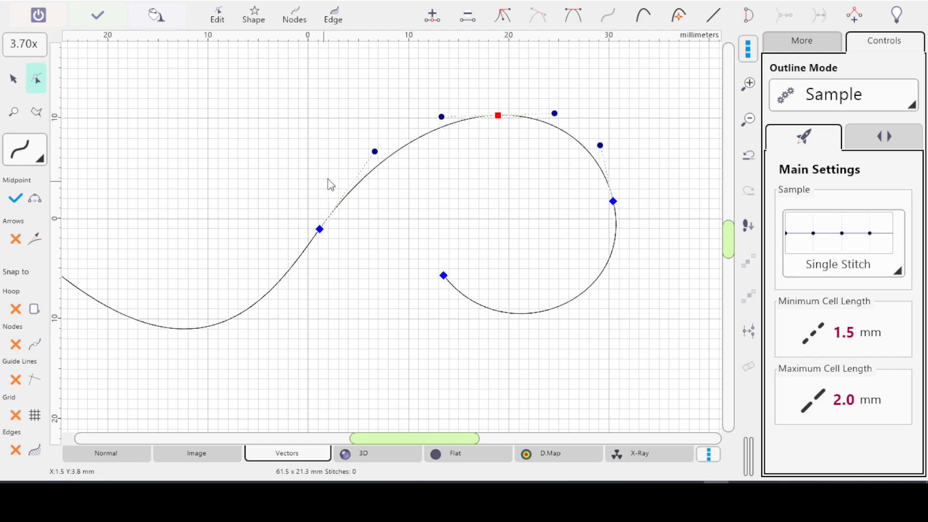
# Move the crest node's left control point to about X 12, Y 10 mm and apply the edit.
pyautogui.moveTo(440, 116); pyautogui.dragTo(424, 114)
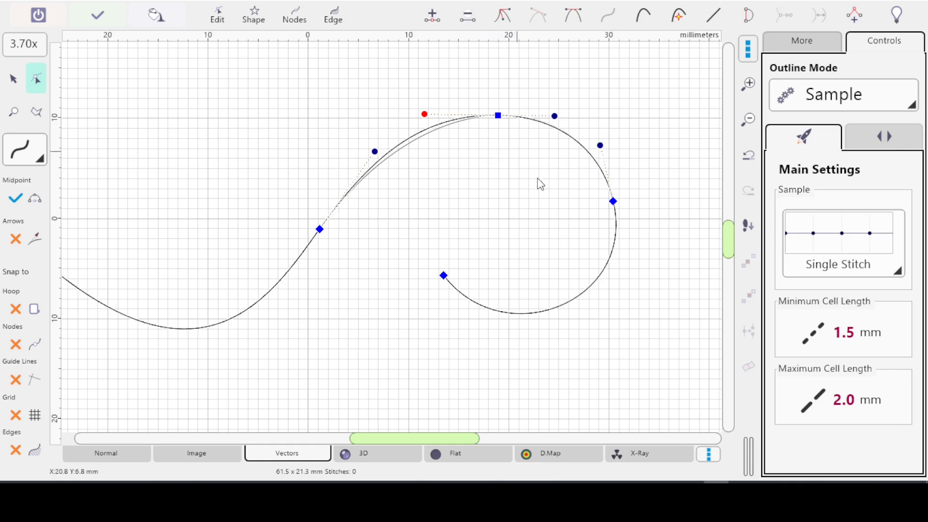
pyautogui.press('Return')
pyautogui.click(677, 188)
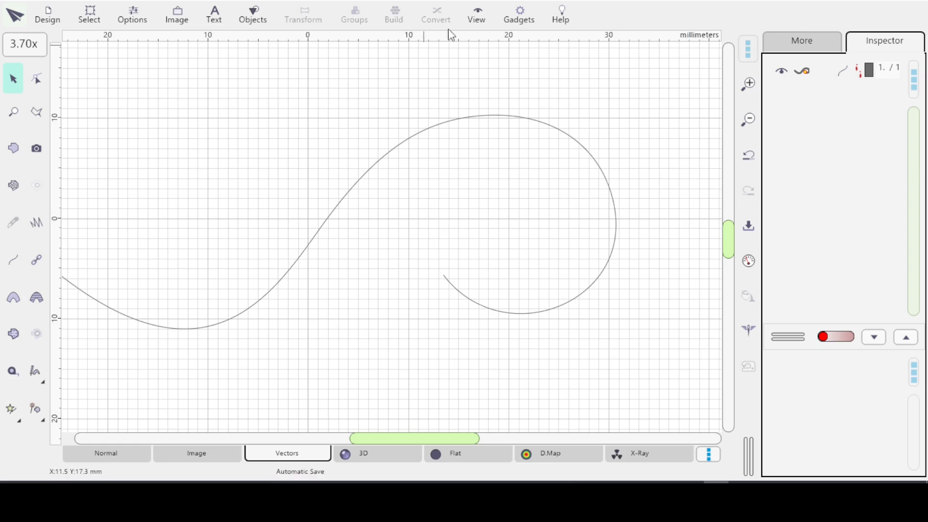
# Hide the layout grid to examine the shape of the whole curve.
pyautogui.click(476, 19)
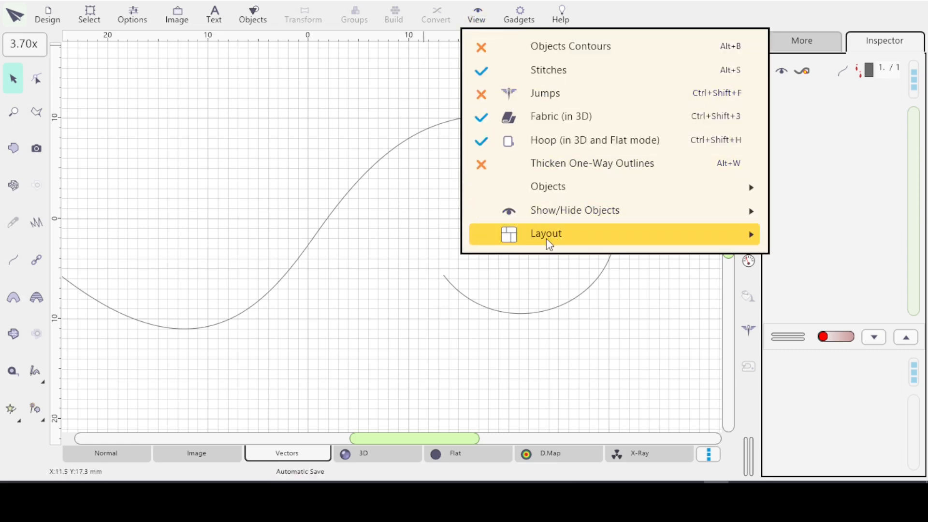
pyautogui.moveTo(547, 237)
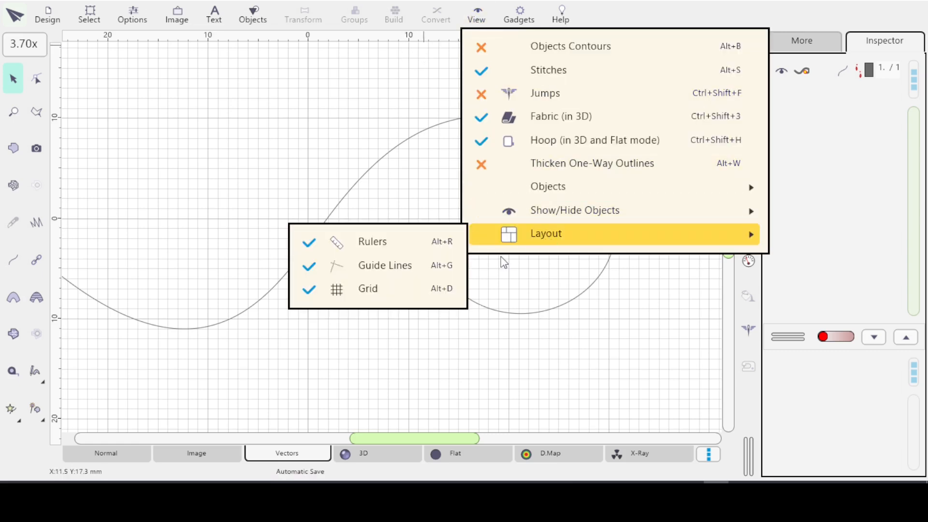
pyautogui.click(388, 300)
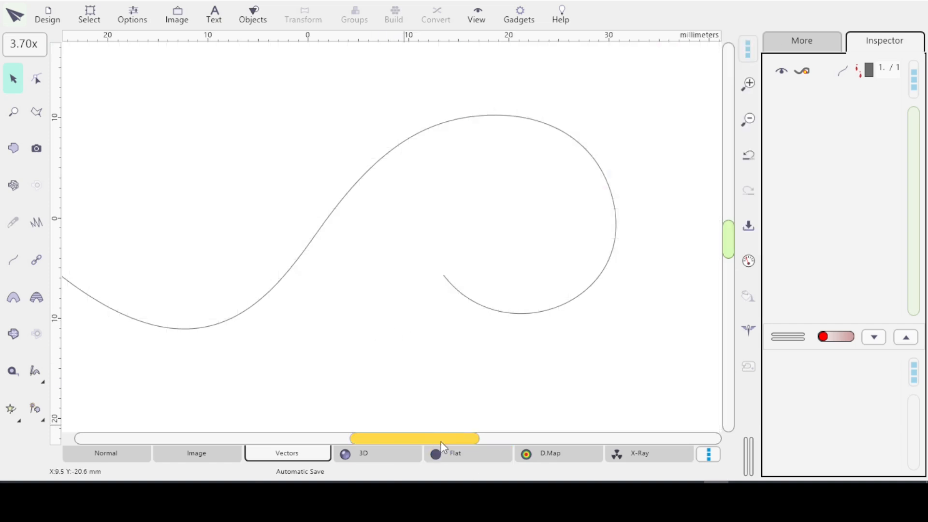
pyautogui.moveTo(439, 439); pyautogui.dragTo(420, 442)
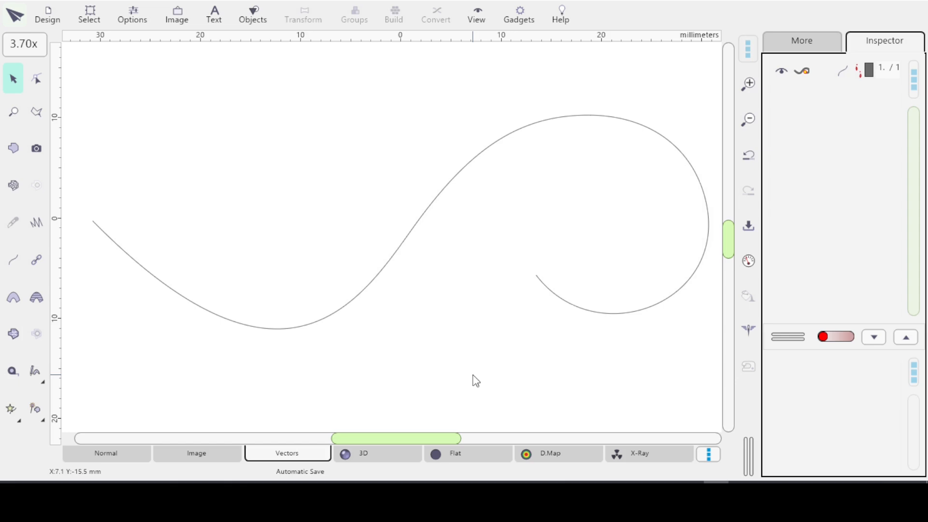
# Hide the curve object and show the background image in Normal view at 1:1 zoom.
pyautogui.click(781, 72)
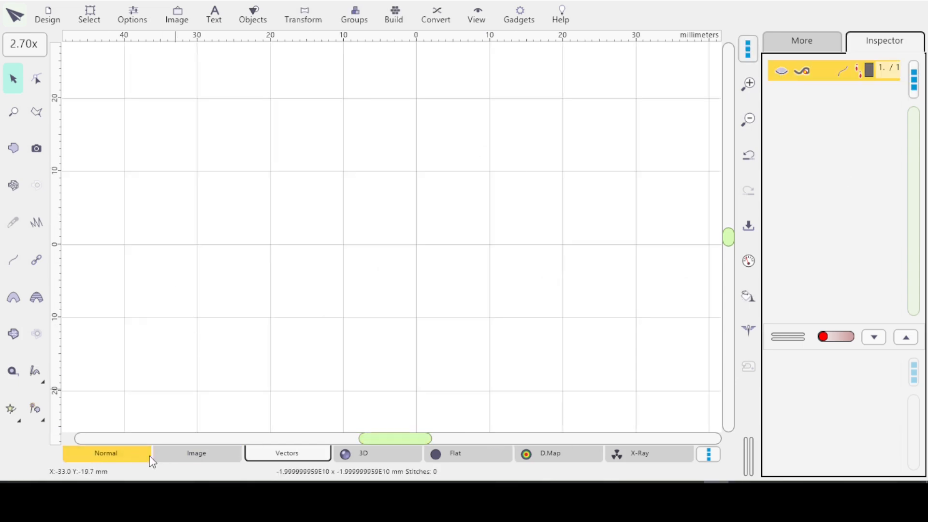
pyautogui.click(83, 453)
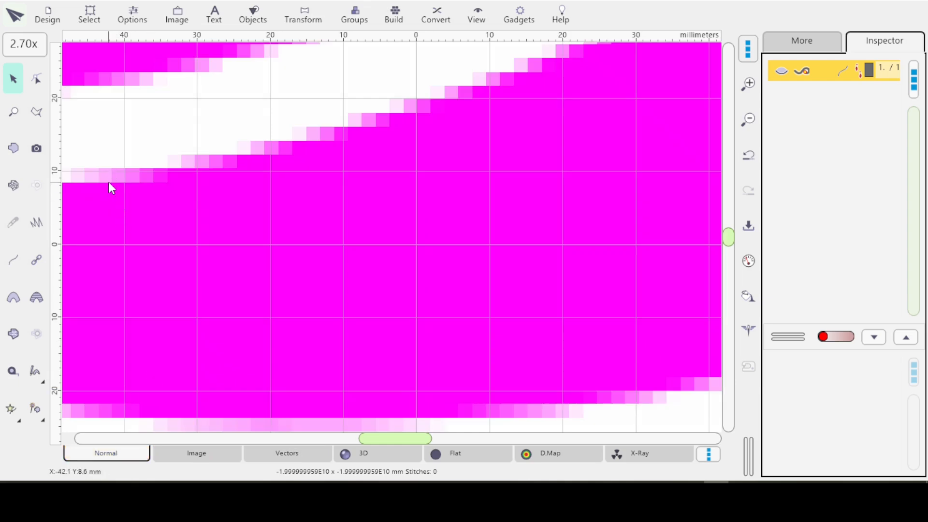
pyautogui.click(22, 42)
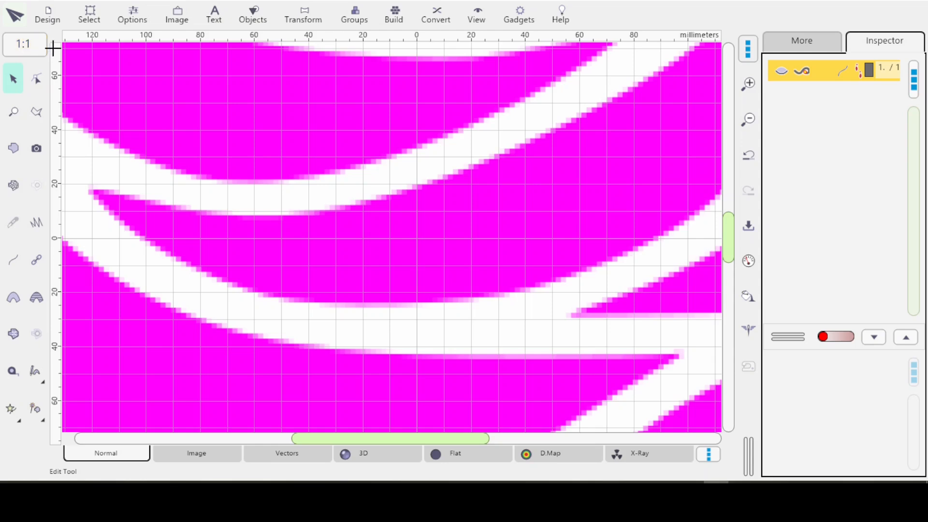
pyautogui.scroll(-1, 52, 46)
pyautogui.scroll(-2, 52, 46)
pyautogui.scroll(-5, 51, 44)
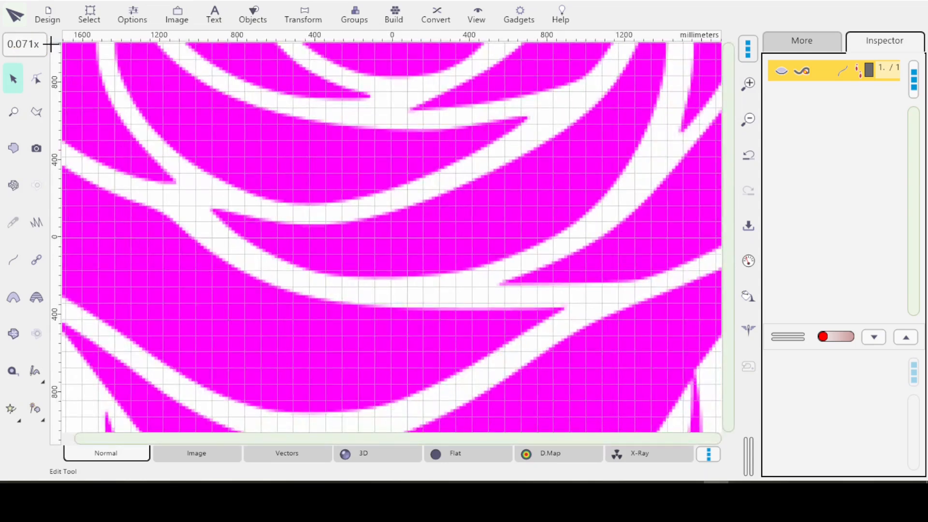
pyautogui.scroll(-4, 50, 44)
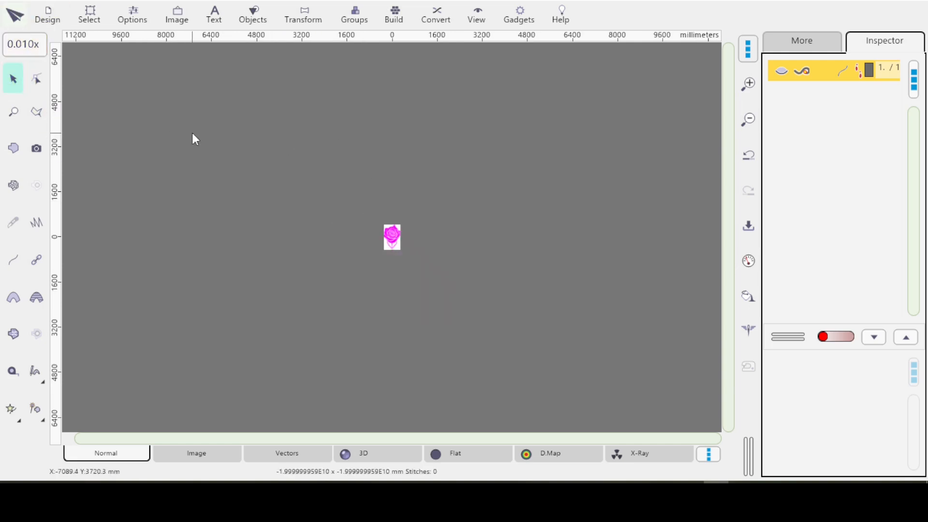
pyautogui.press('1')
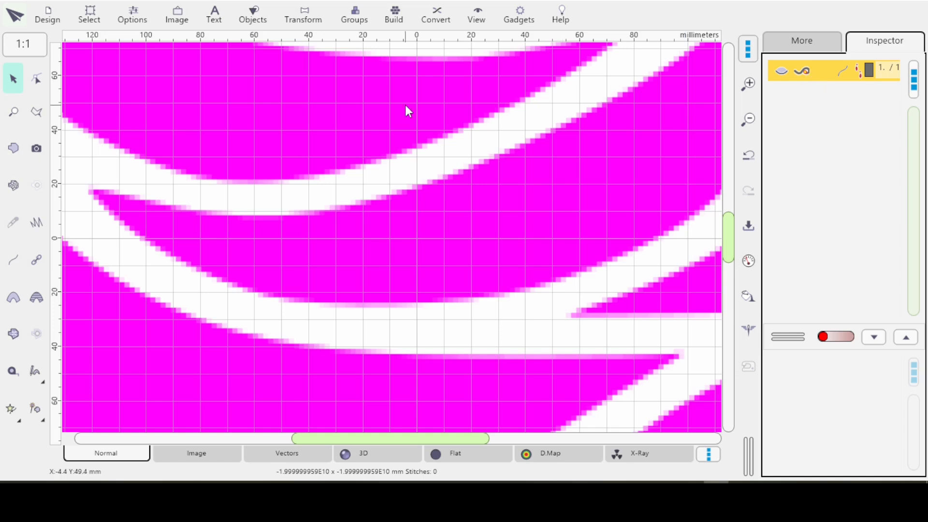
# Resize the background rose image to a height of 190 mm, keeping its aspect ratio.
pyautogui.click(177, 19)
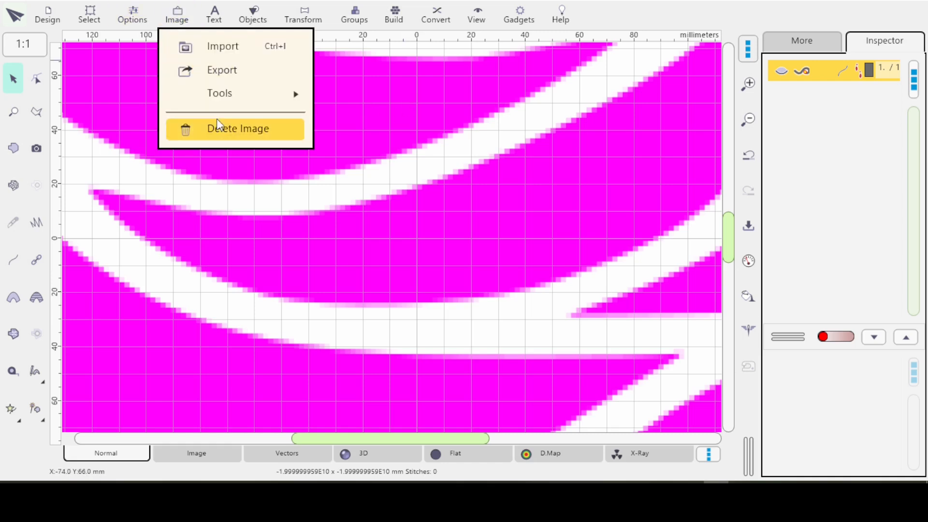
pyautogui.click(220, 101)
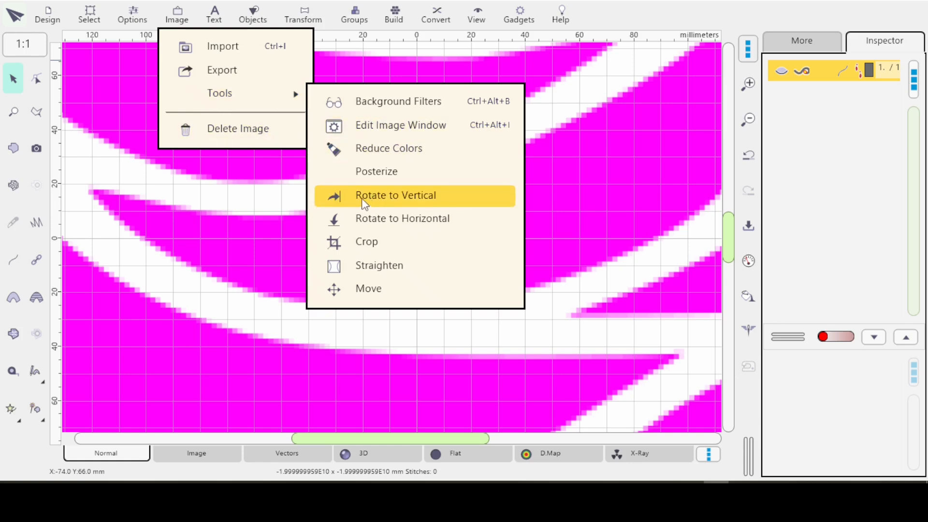
pyautogui.click(370, 126)
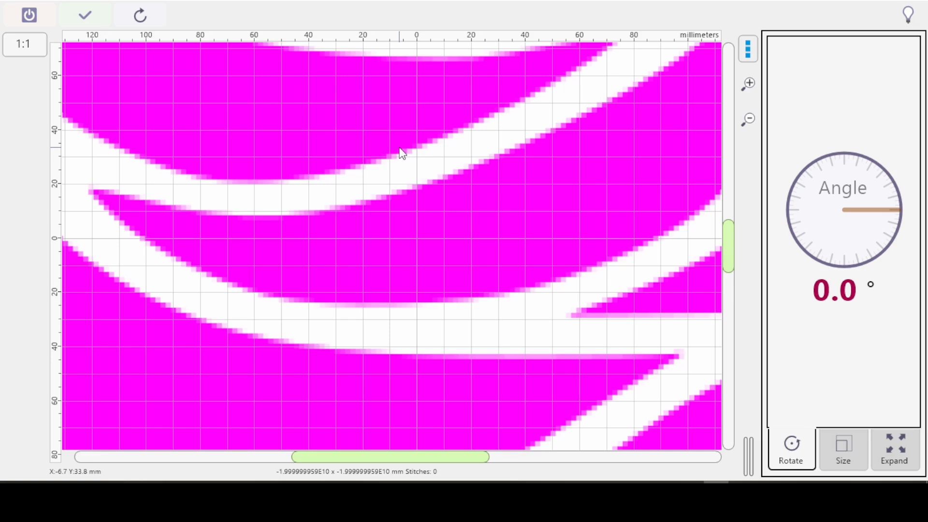
pyautogui.click(844, 454)
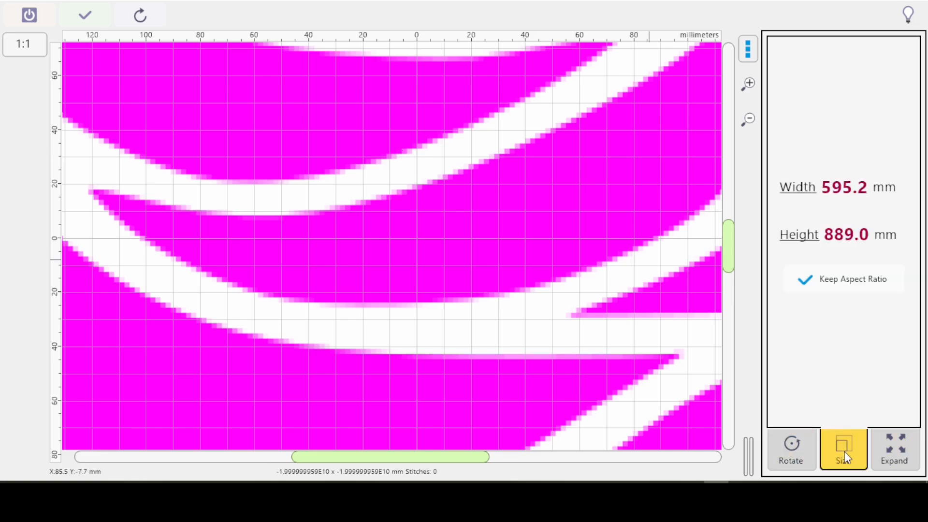
pyautogui.click(799, 236)
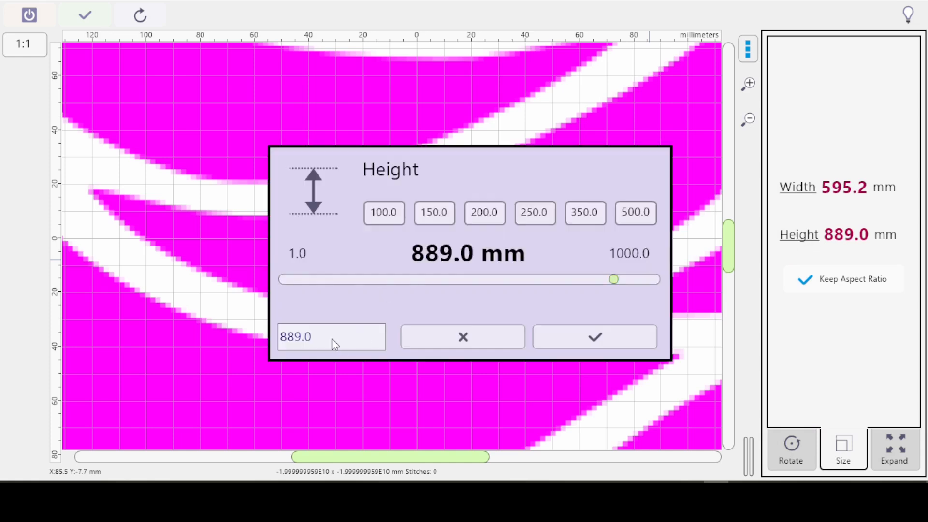
pyautogui.doubleClick(289, 340)
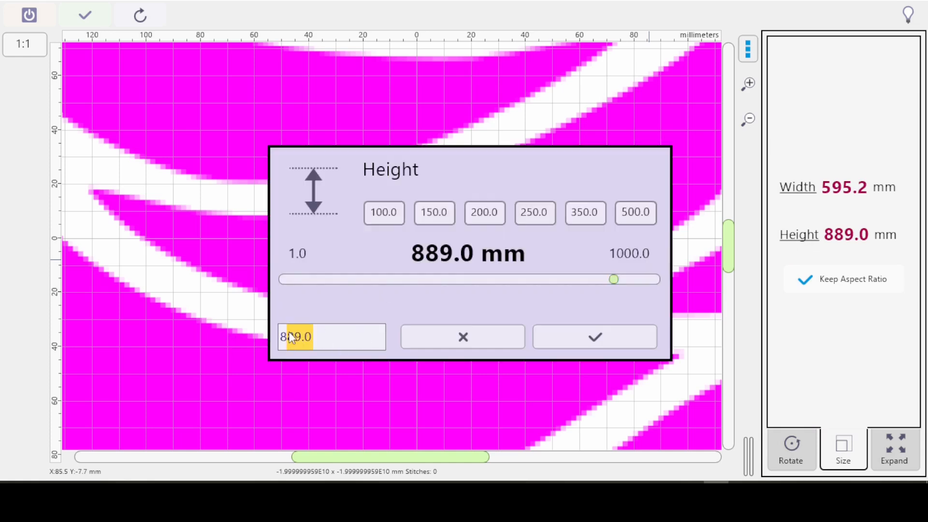
pyautogui.press('BackSpace')
pyautogui.write('190')
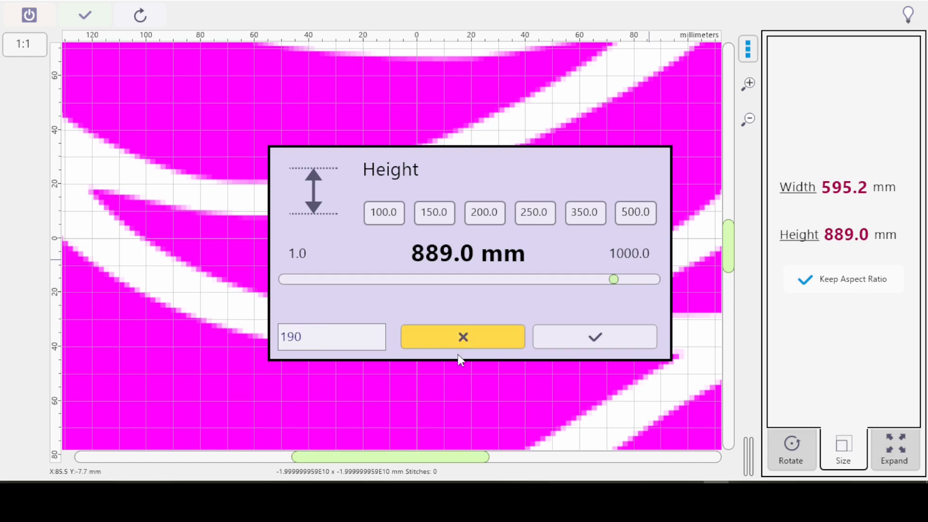
pyautogui.click(593, 339)
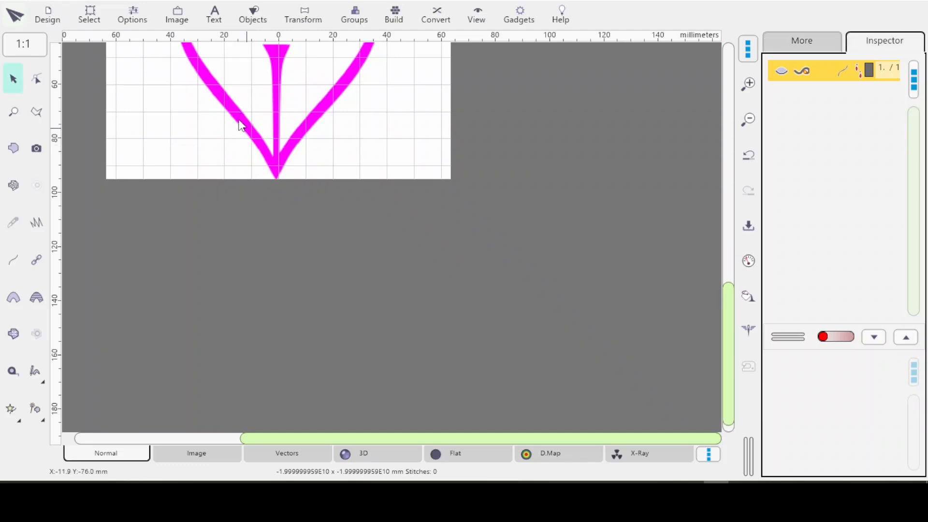
# Start a Tiles mesh object with Midpoint on, placing its first node at the lowest petal's left tip, about X -46, Y -11 mm.
pyautogui.moveTo(729, 362); pyautogui.dragTo(720, 239)
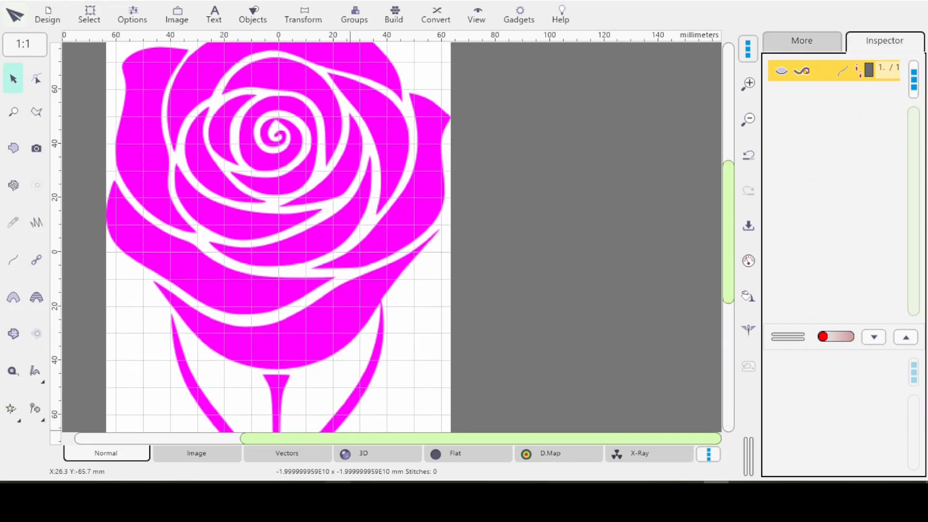
pyautogui.moveTo(323, 440); pyautogui.dragTo(207, 442)
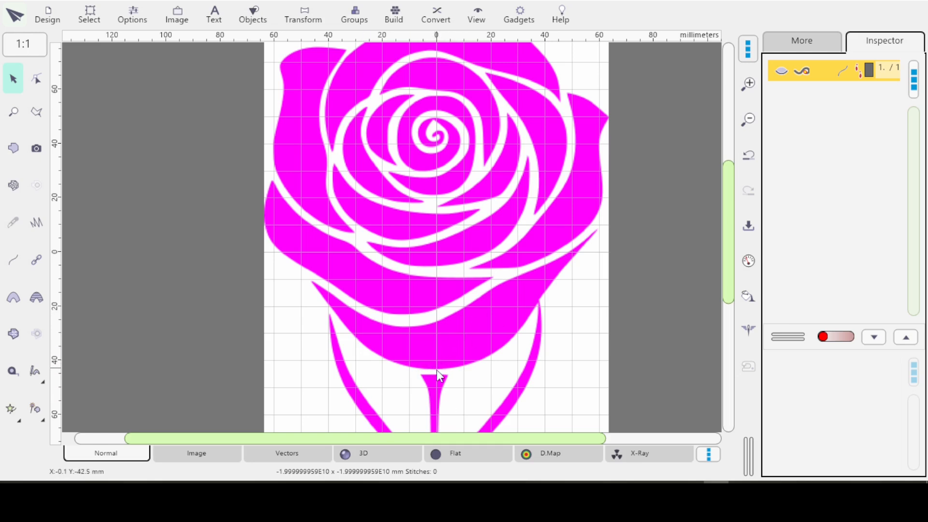
pyautogui.scroll(1, 453, 407)
pyautogui.scroll(7, 453, 401)
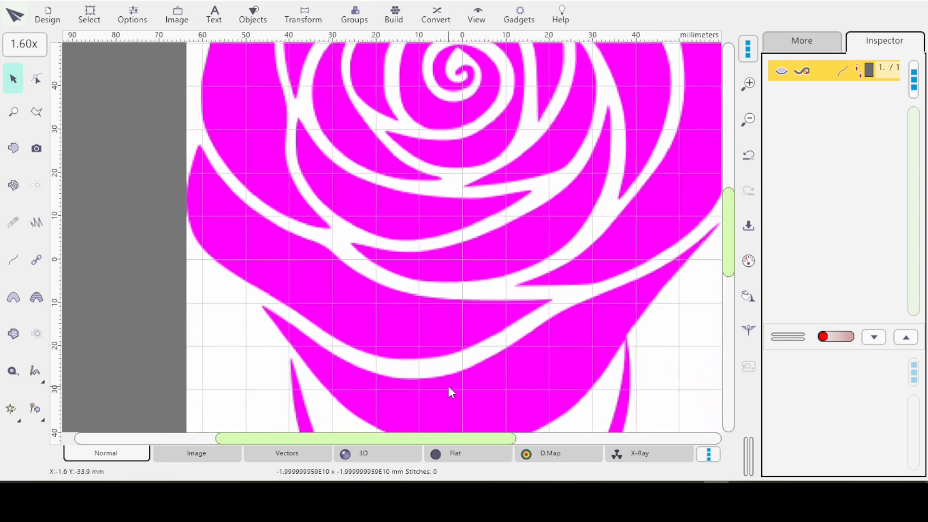
pyautogui.moveTo(452, 412); pyautogui.dragTo(370, 283)
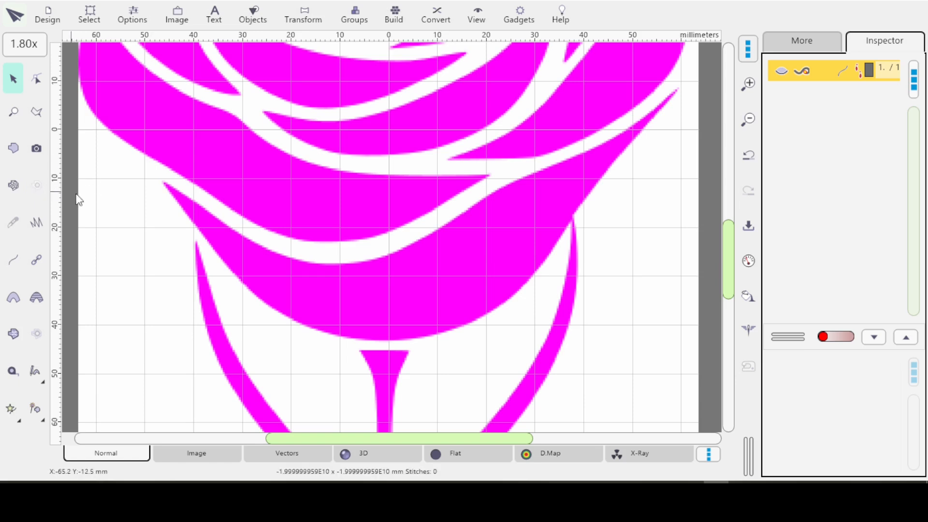
pyautogui.click(16, 191)
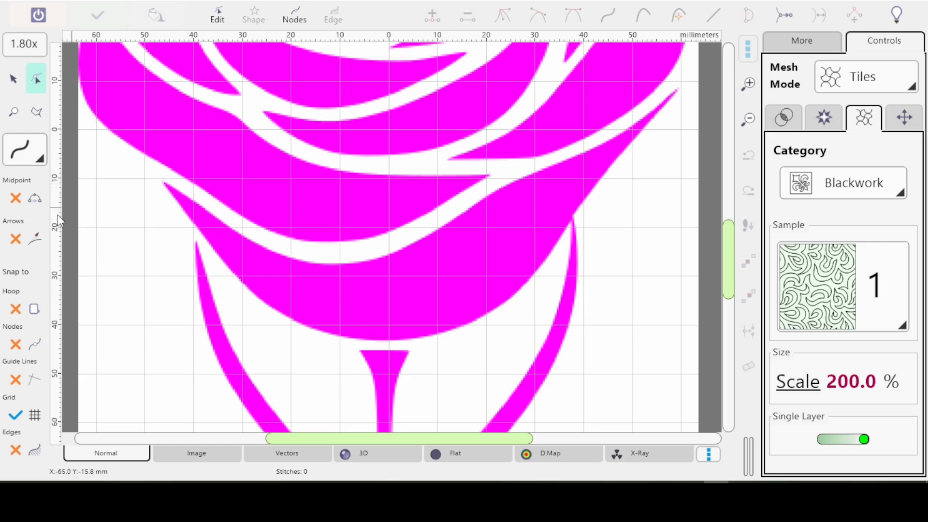
pyautogui.click(13, 199)
pyautogui.scroll(3, 120, 208)
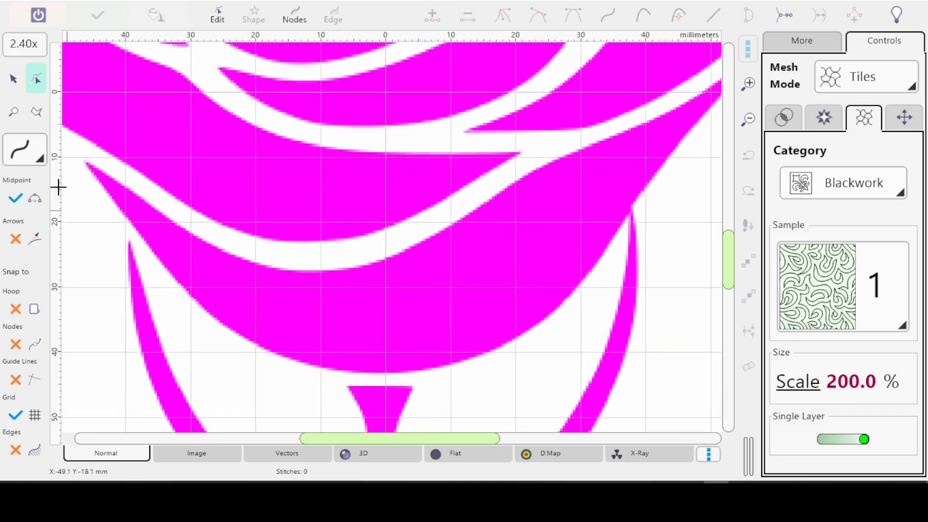
pyautogui.click(86, 161)
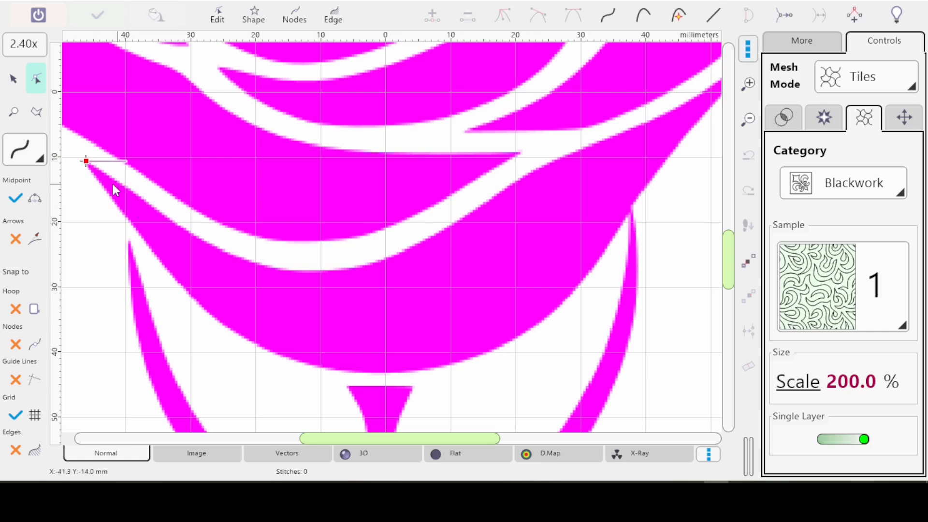
# Trace the petal's upper edge with two midpoint curves ending at about X -35, Y -18 and X 14, Y -18 mm.
pyautogui.click(21, 198)
pyautogui.click(131, 187)
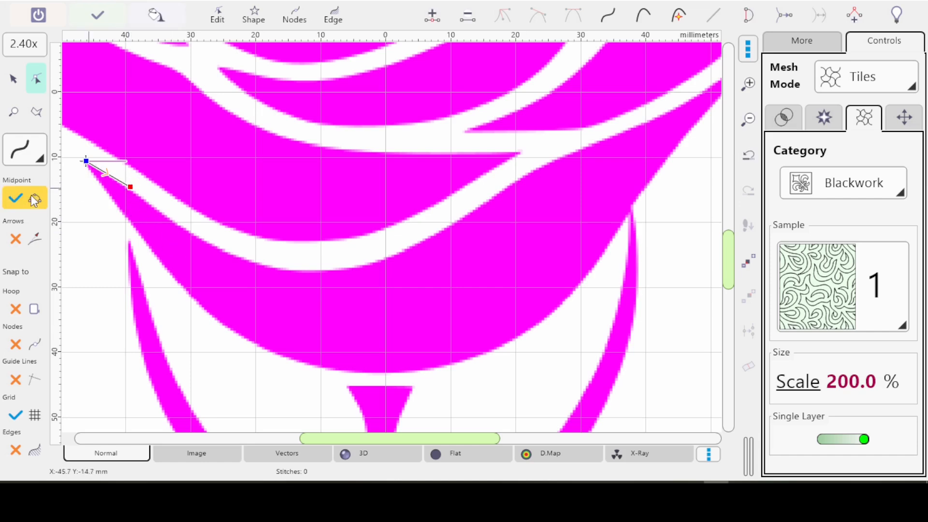
pyautogui.click(160, 211)
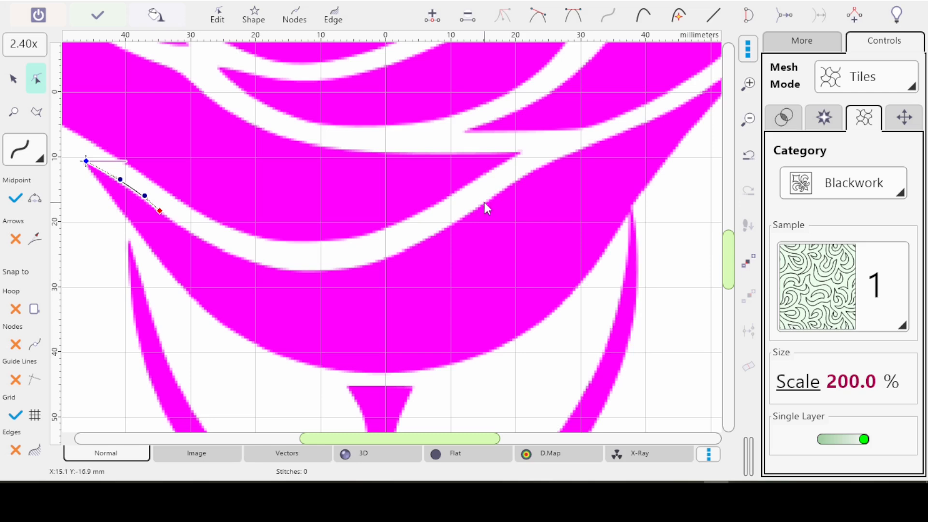
pyautogui.click(296, 269)
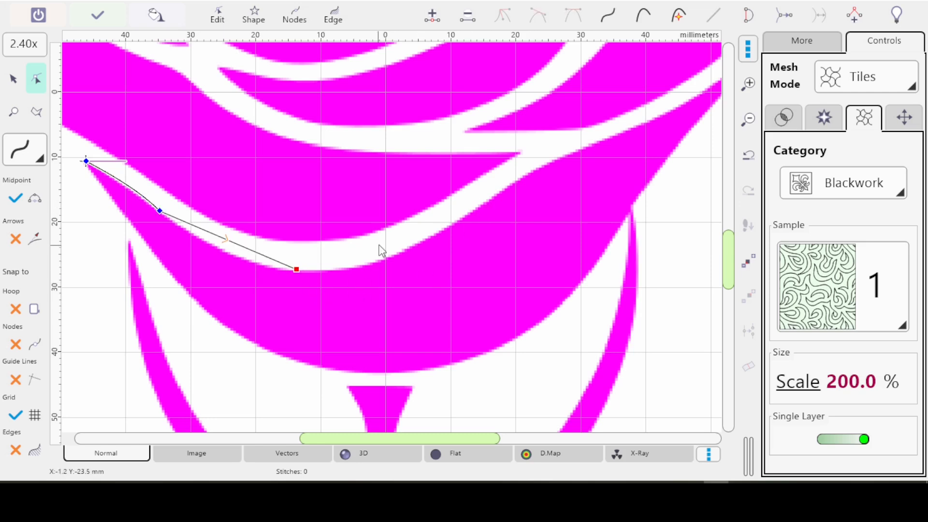
pyautogui.click(474, 211)
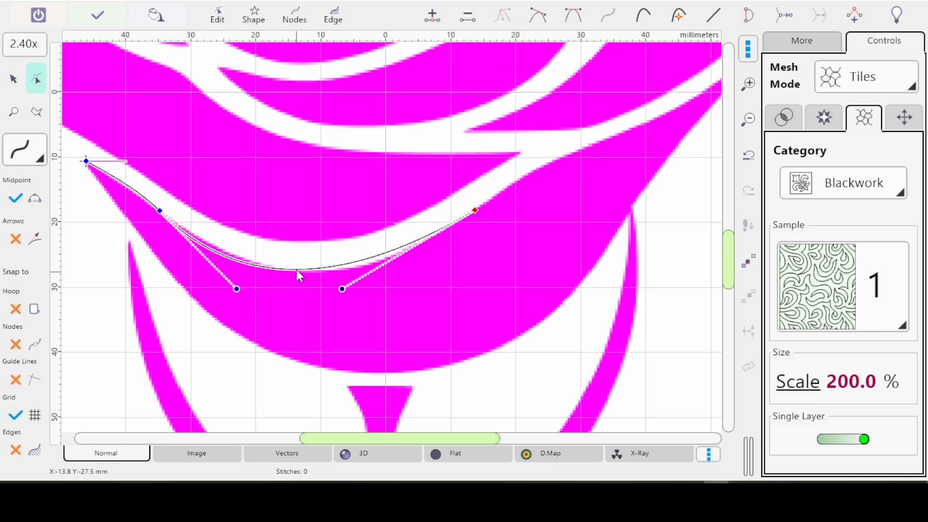
pyautogui.moveTo(292, 269); pyautogui.dragTo(310, 271)
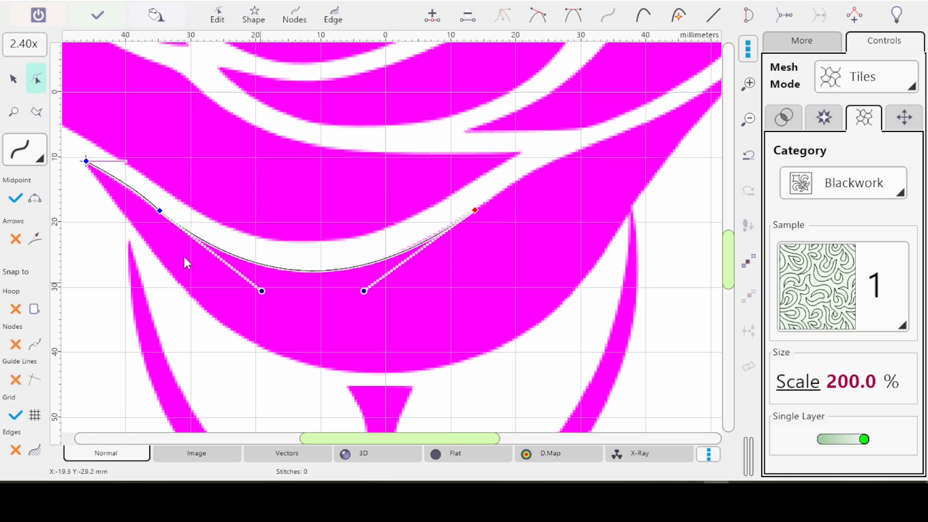
# Smooth the node at about X -35, Y -18 mm and nudge the second curve's far control point to about X -4, Y -31 mm.
pyautogui.click(158, 211)
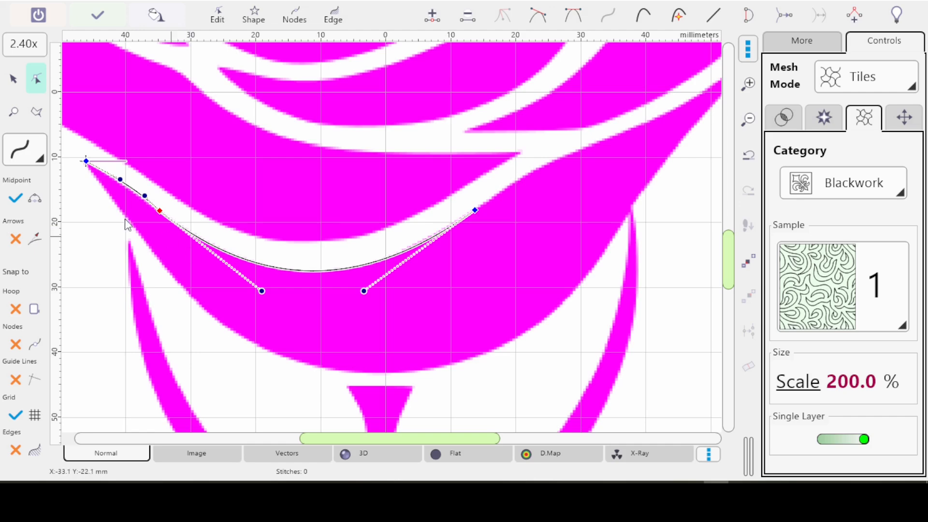
pyautogui.scroll(3, 97, 195)
pyautogui.hscroll(-2, 184, 237)
pyautogui.hscroll(-2, 261, 251)
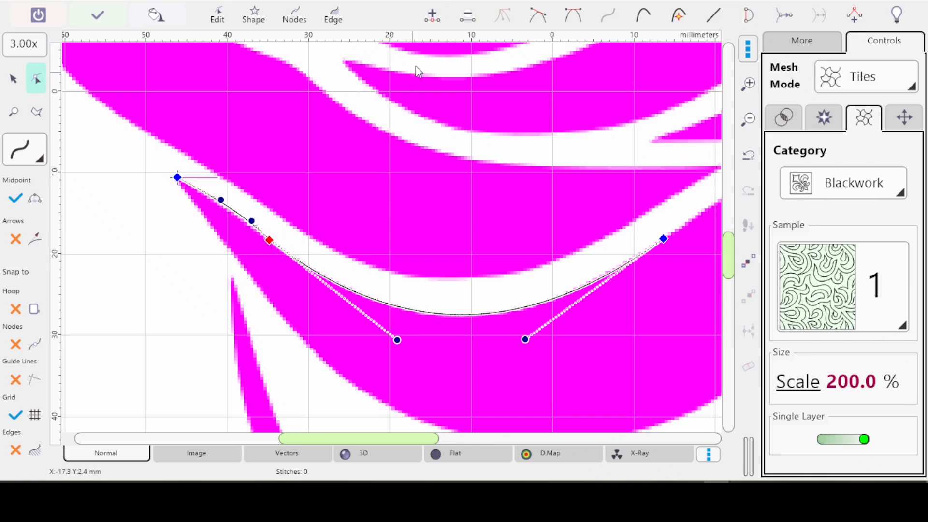
pyautogui.click(539, 18)
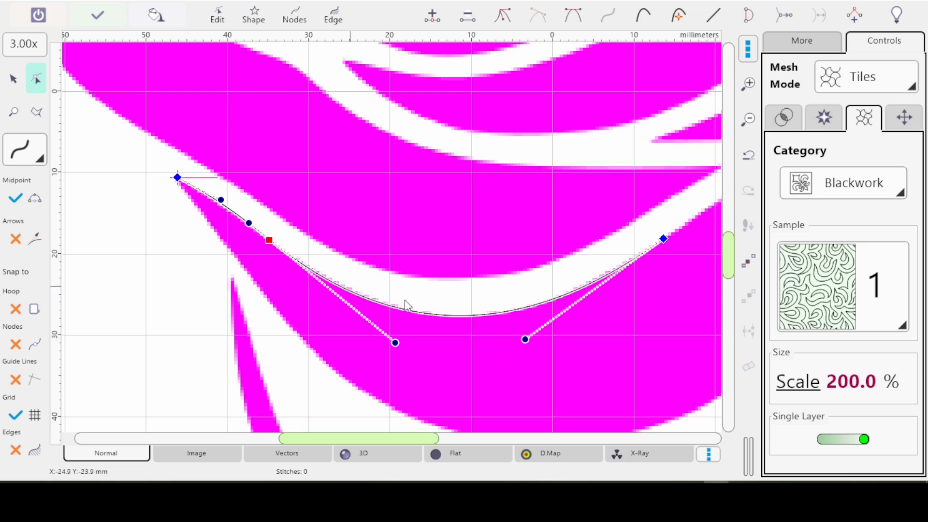
pyautogui.click(525, 339)
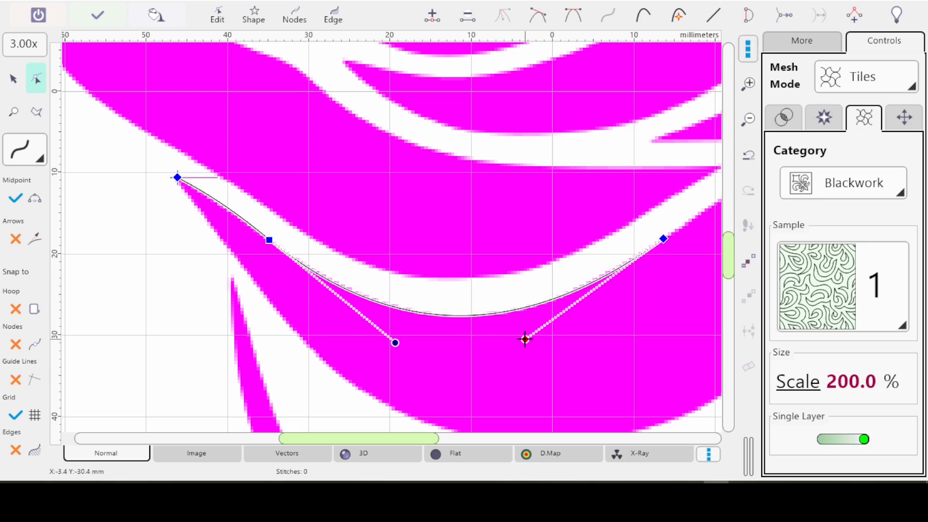
pyautogui.moveTo(525, 339)
pyautogui.mouseDown()
pyautogui.moveTo(541, 335)
pyautogui.moveTo(523, 340)
pyautogui.mouseUp()
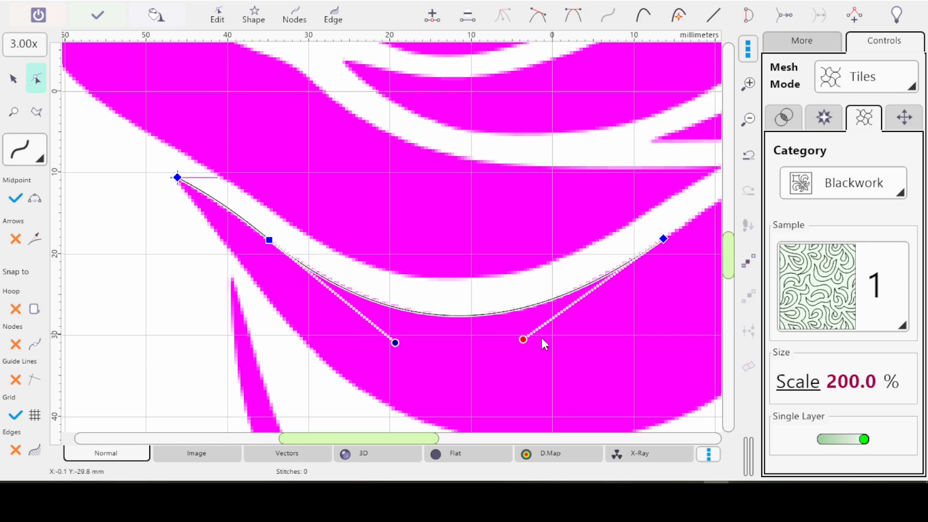
# Insert a smooth node at the second curve's lowest area and shorten its left control point to about X -18, Y -28 mm.
pyautogui.click(433, 15)
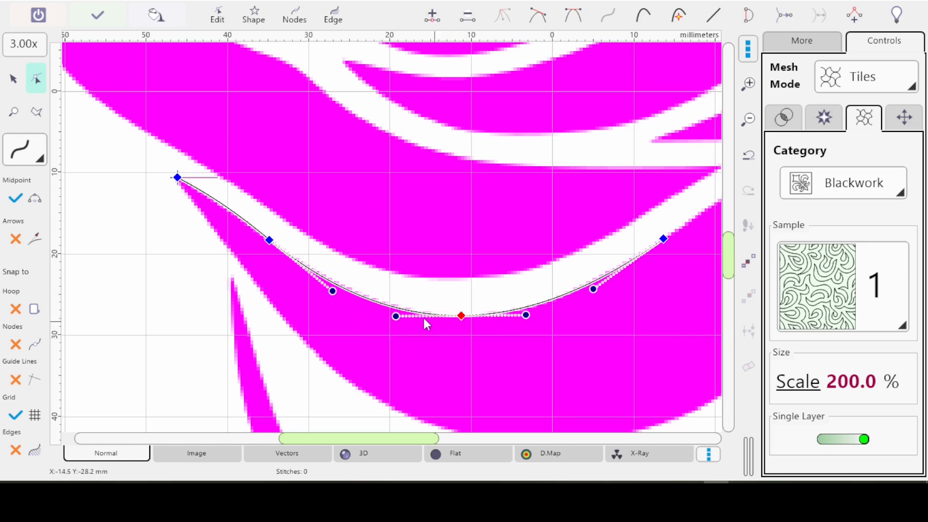
pyautogui.click(396, 315)
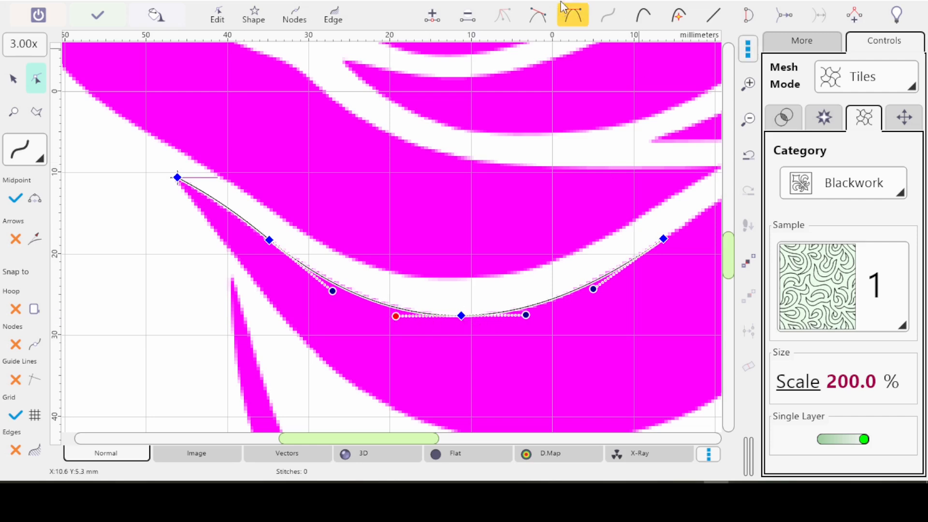
pyautogui.click(537, 17)
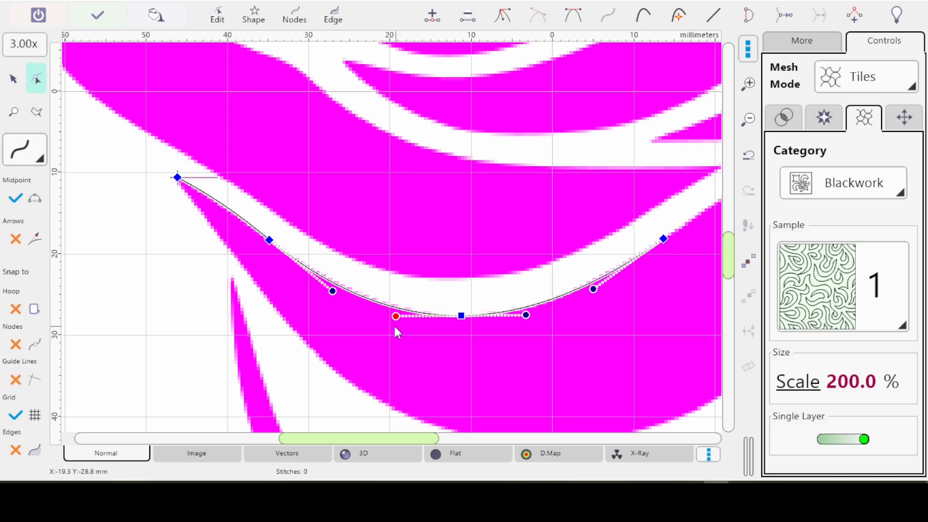
pyautogui.moveTo(395, 315); pyautogui.dragTo(407, 316)
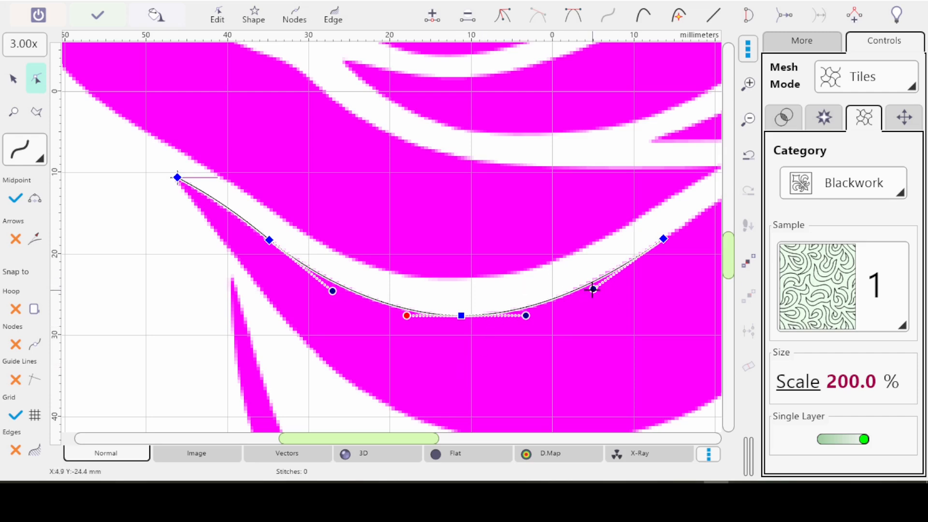
# Fit the curve right of the lowest node by adjusting both control points, and shift that node to about X -12, Y -28 mm.
pyautogui.moveTo(593, 290)
pyautogui.mouseDown()
pyautogui.moveTo(576, 298)
pyautogui.moveTo(601, 285)
pyautogui.mouseUp()
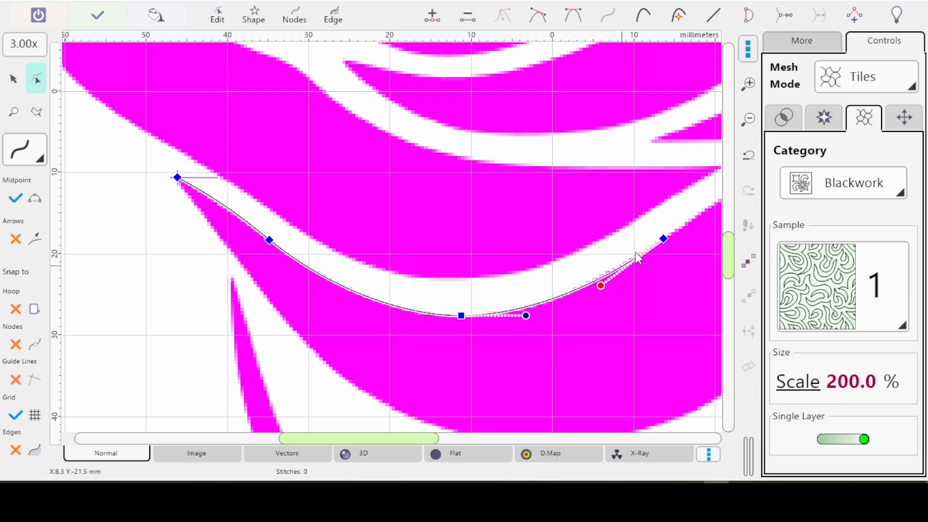
pyautogui.moveTo(601, 285); pyautogui.dragTo(615, 276)
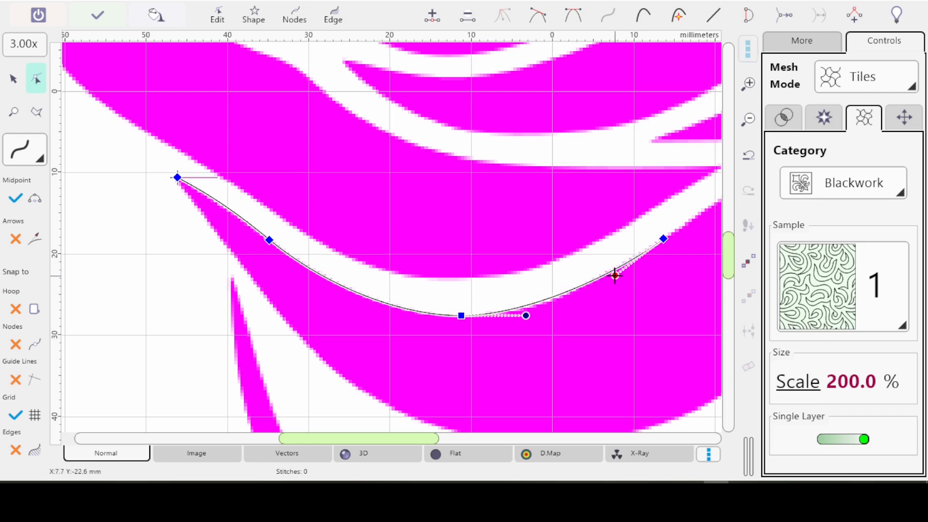
pyautogui.click(526, 316)
pyautogui.moveTo(526, 315)
pyautogui.mouseDown()
pyautogui.moveTo(549, 316)
pyautogui.moveTo(535, 318)
pyautogui.mouseUp()
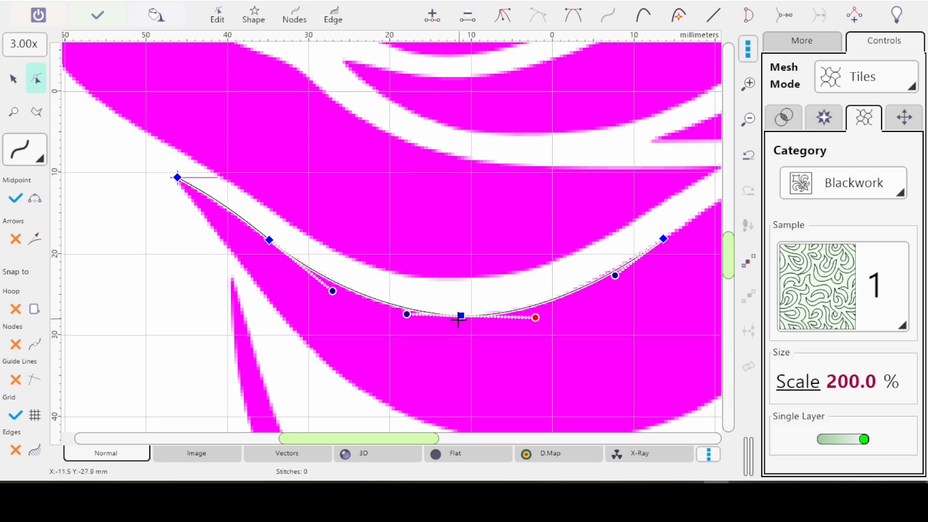
pyautogui.moveTo(461, 317); pyautogui.dragTo(455, 317)
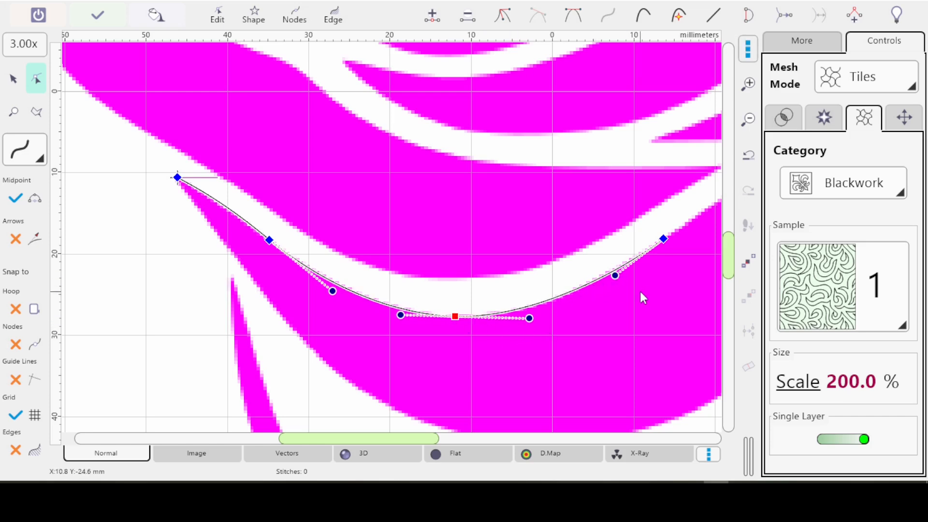
# With Midpoint off, extend the outline with nodes at about X 39, Y -5 mm and the petal's right tip, about X 59, Y 9 mm.
pyautogui.click(664, 239)
pyautogui.moveTo(387, 275); pyautogui.dragTo(289, 296)
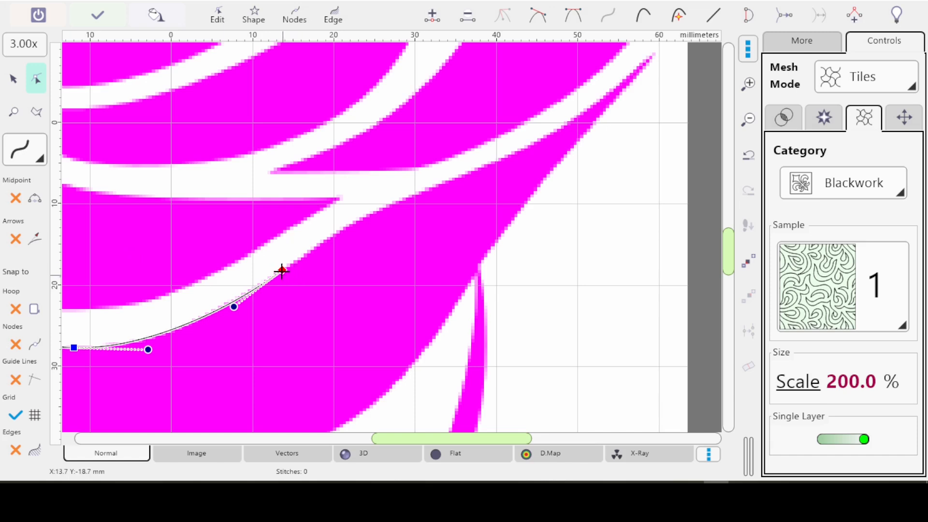
pyautogui.click(483, 165)
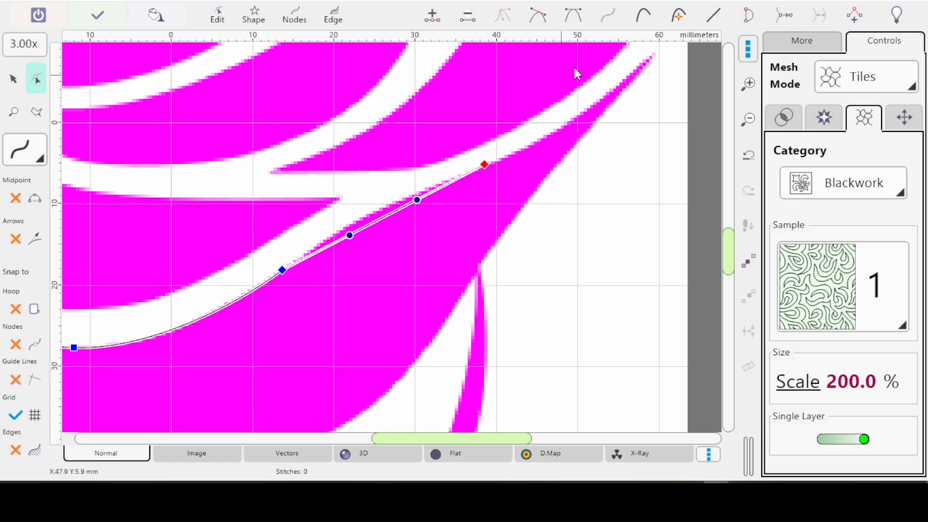
pyautogui.click(652, 52)
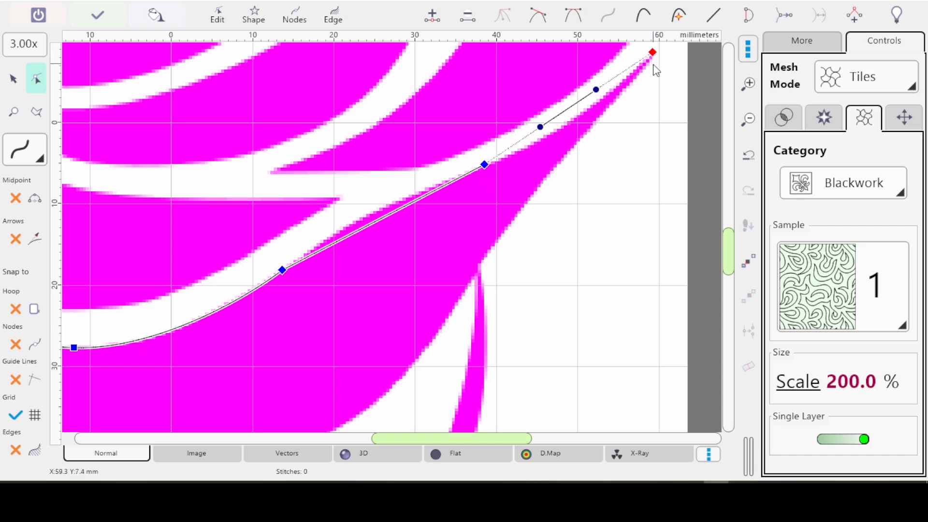
# Smooth the node at about X 39, Y -5 mm and move its control point toward the tip to about X 49, Y -1 mm.
pyautogui.click(484, 165)
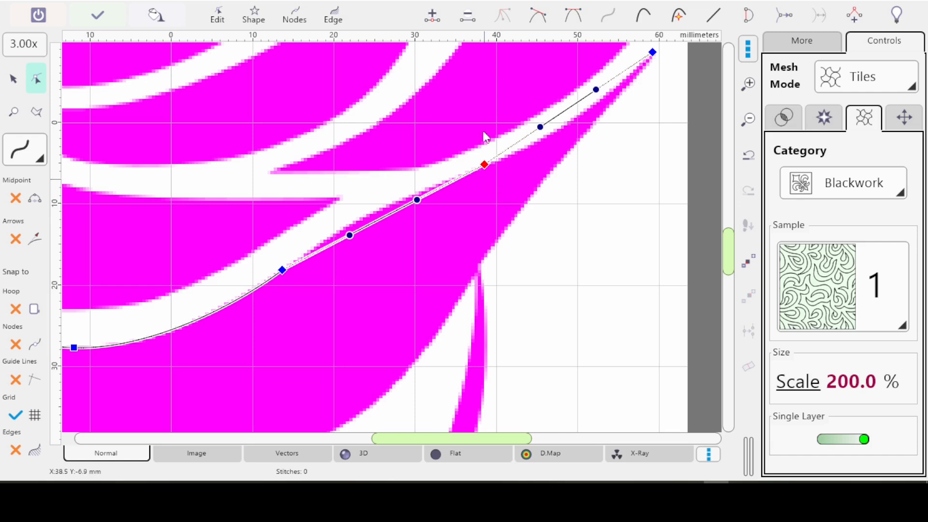
pyautogui.click(539, 18)
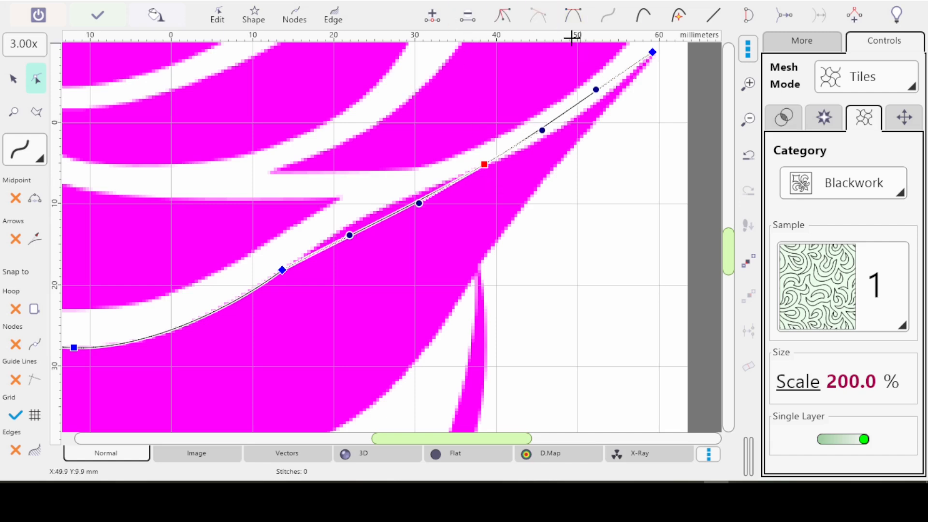
pyautogui.moveTo(543, 130); pyautogui.dragTo(570, 134)
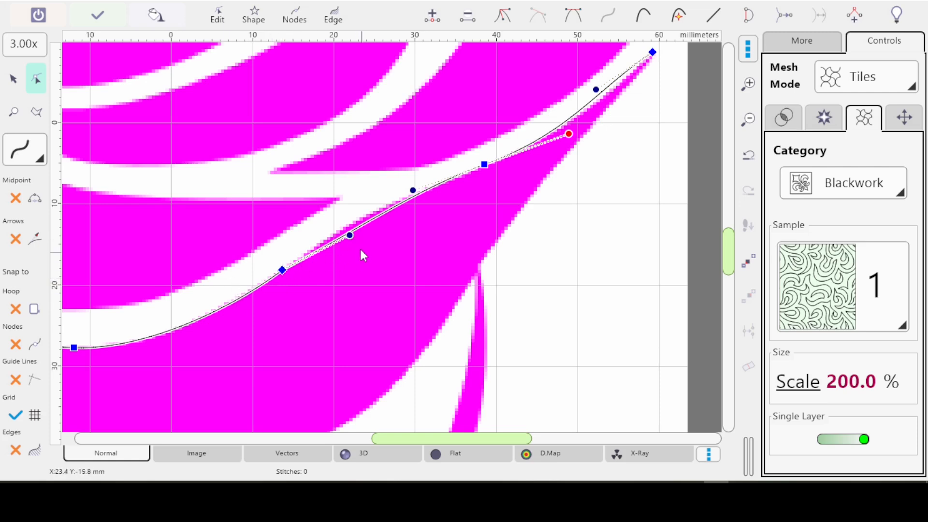
# Smooth the node at about X 14, Y -18 mm and fit the following curve with control points near X 20, Y -13 and X 29, Y -8 mm.
pyautogui.moveTo(348, 232)
pyautogui.mouseDown()
pyautogui.moveTo(346, 215)
pyautogui.moveTo(322, 236)
pyautogui.moveTo(334, 230)
pyautogui.mouseUp()
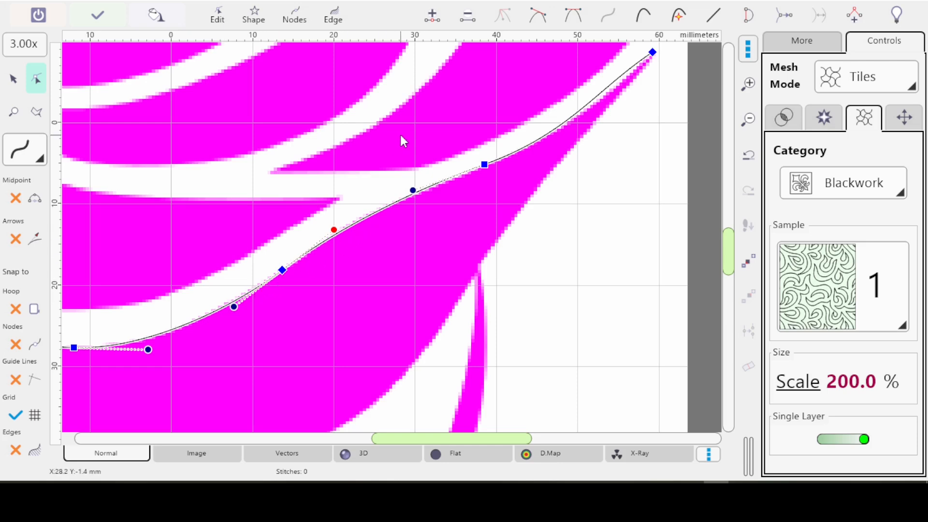
pyautogui.click(536, 17)
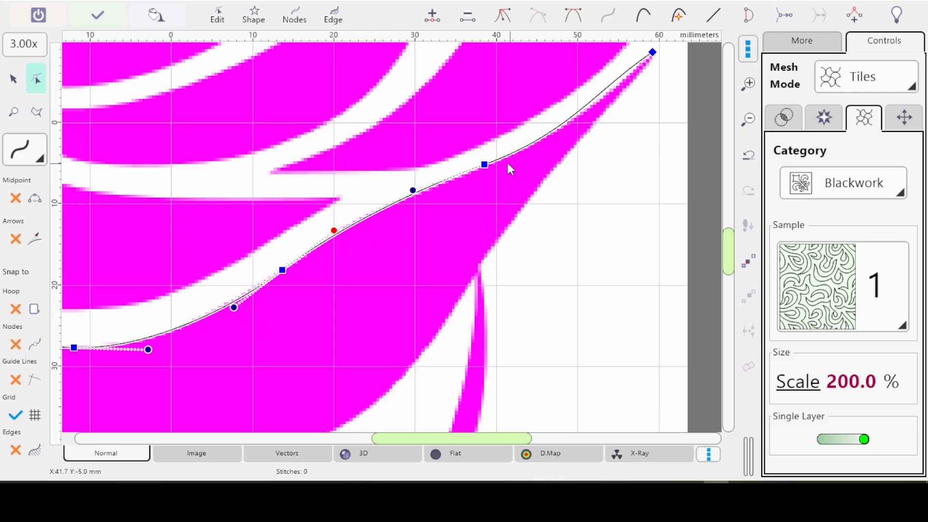
pyautogui.click(413, 192)
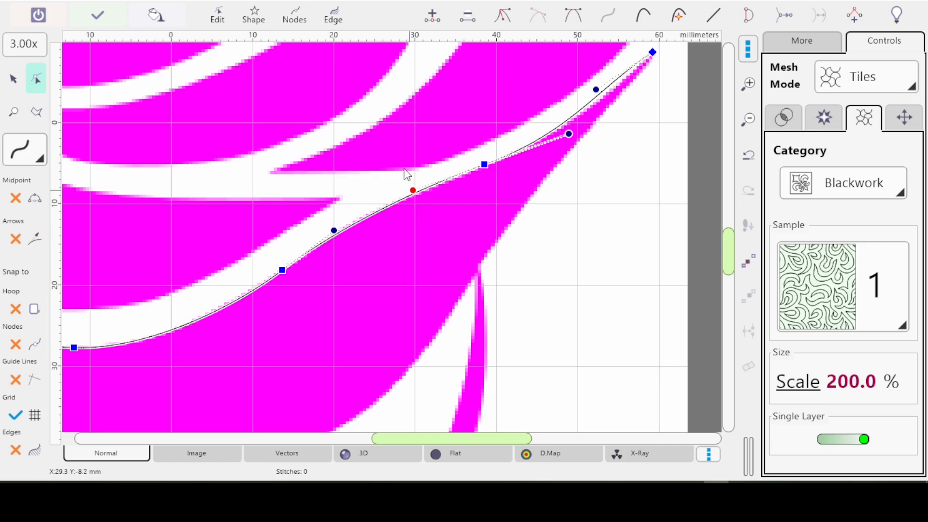
pyautogui.moveTo(413, 190); pyautogui.dragTo(407, 191)
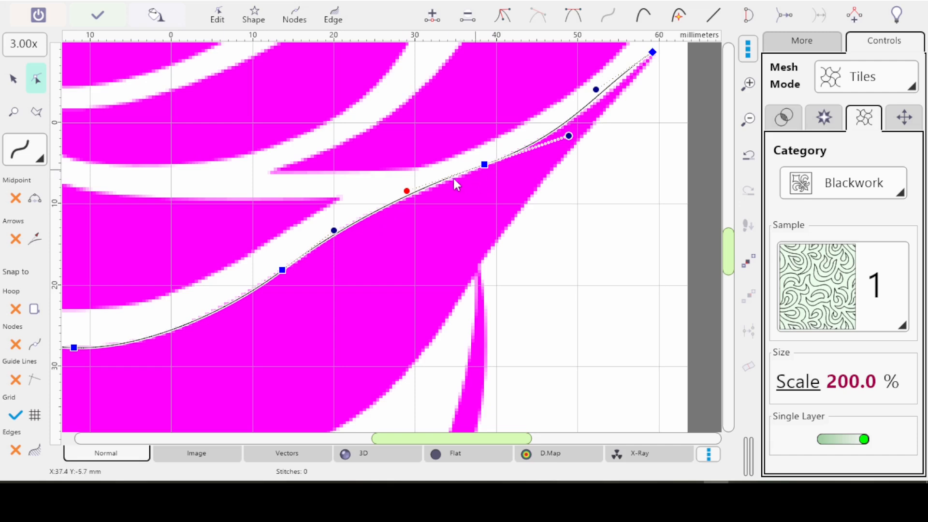
# Move the node before the tip to about X 37, Y -6 mm and the tip's control point to about X 53, Y 3 mm.
pyautogui.click(484, 166)
pyautogui.moveTo(484, 168); pyautogui.dragTo(473, 169)
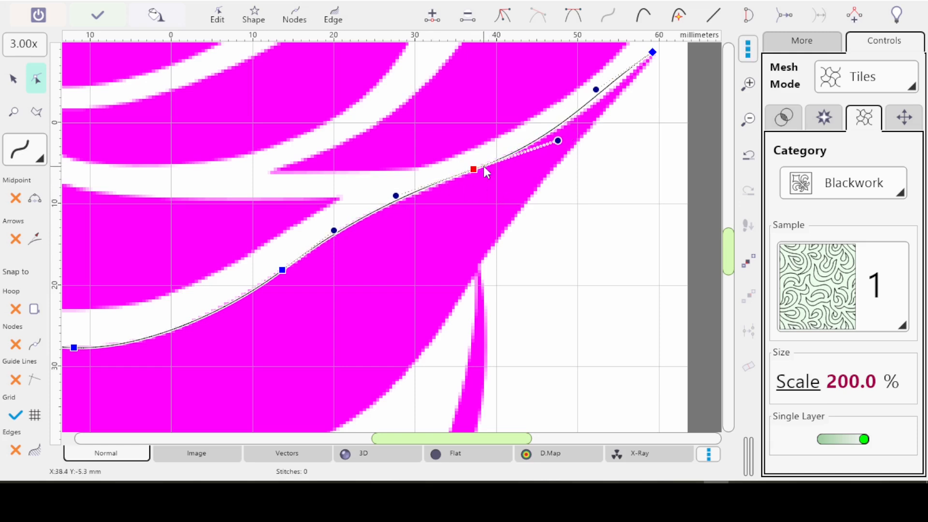
pyautogui.moveTo(473, 170); pyautogui.dragTo(474, 171)
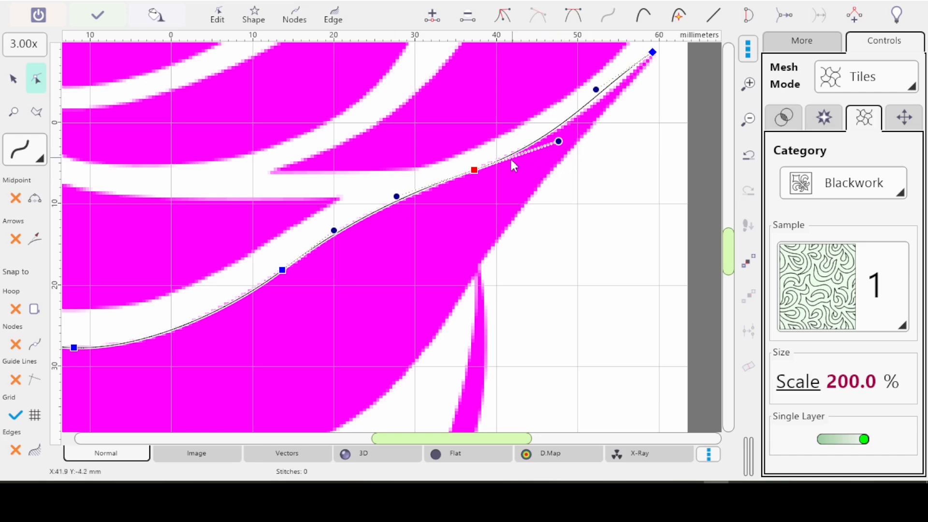
pyautogui.click(598, 89)
pyautogui.moveTo(599, 89); pyautogui.dragTo(600, 96)
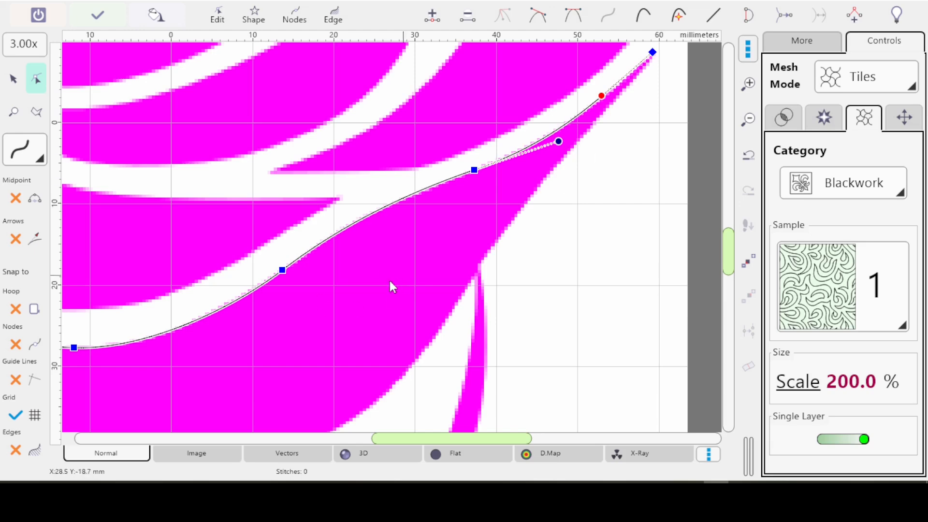
# Add a node just beyond the petal's right tip node, at about X 60, Y 8 mm.
pyautogui.moveTo(409, 282); pyautogui.dragTo(515, 225)
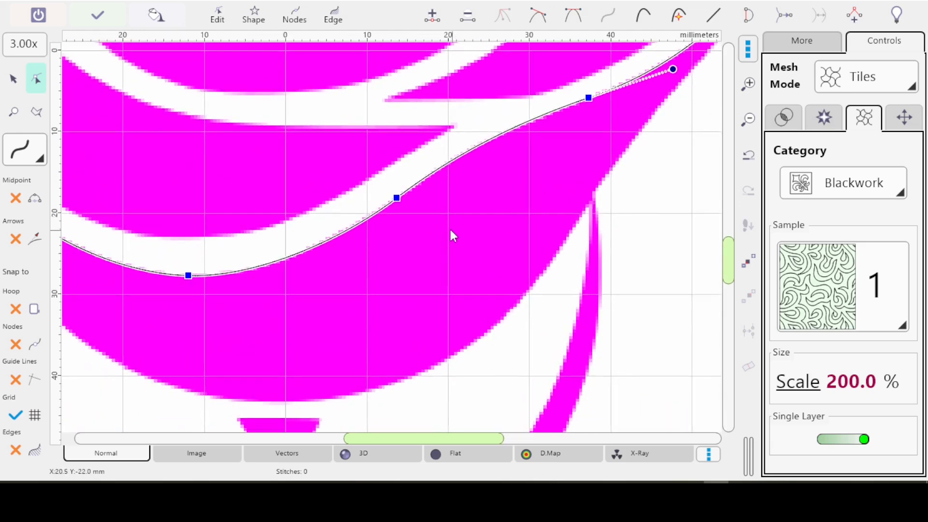
pyautogui.scroll(-2, 450, 226)
pyautogui.scroll(-10, 449, 221)
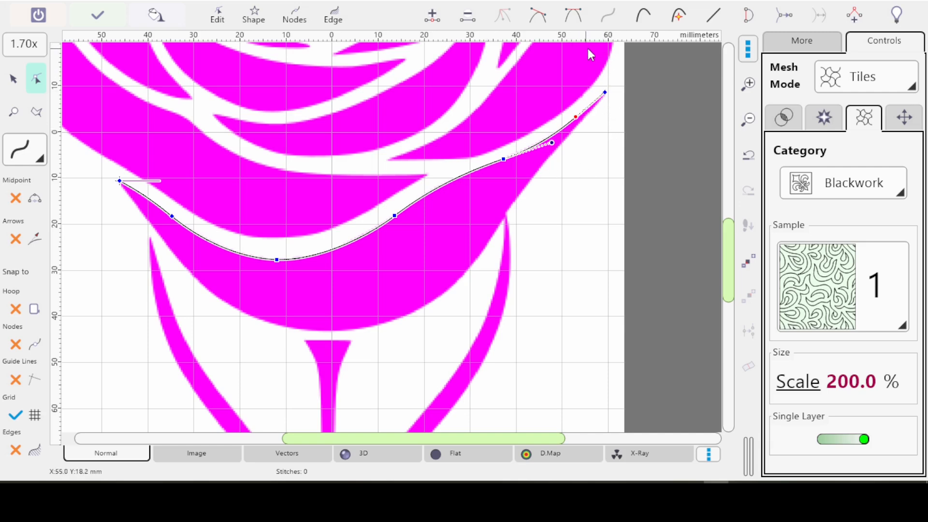
pyautogui.scroll(1, 600, 87)
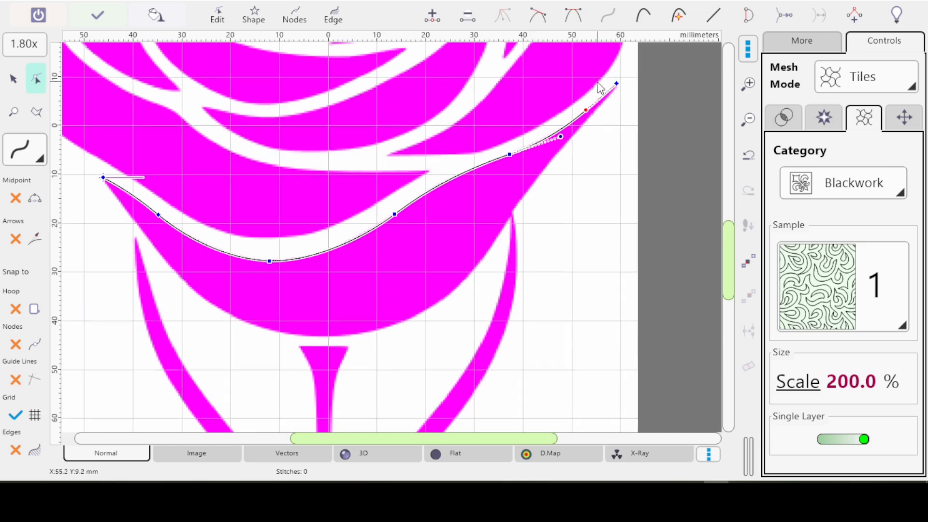
pyautogui.scroll(8, 599, 87)
pyautogui.moveTo(513, 231); pyautogui.dragTo(530, 266)
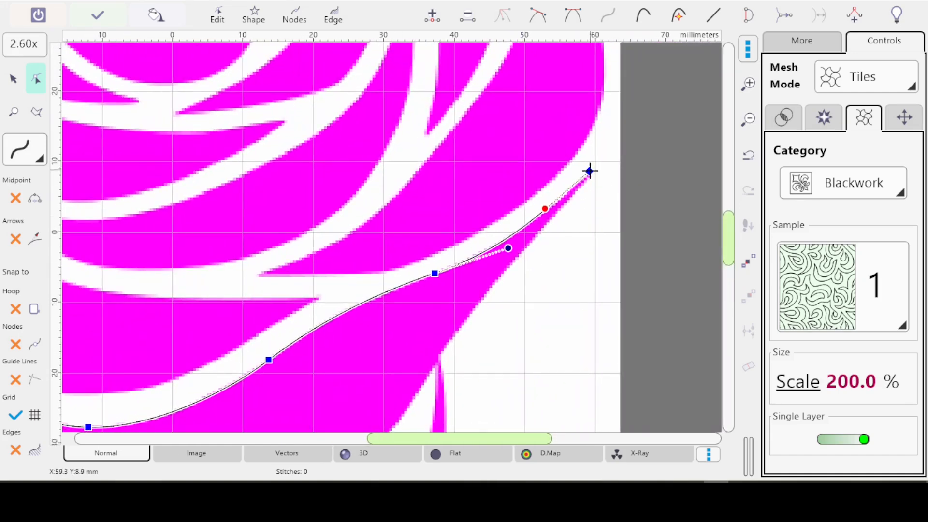
pyautogui.click(589, 170)
pyautogui.click(595, 179)
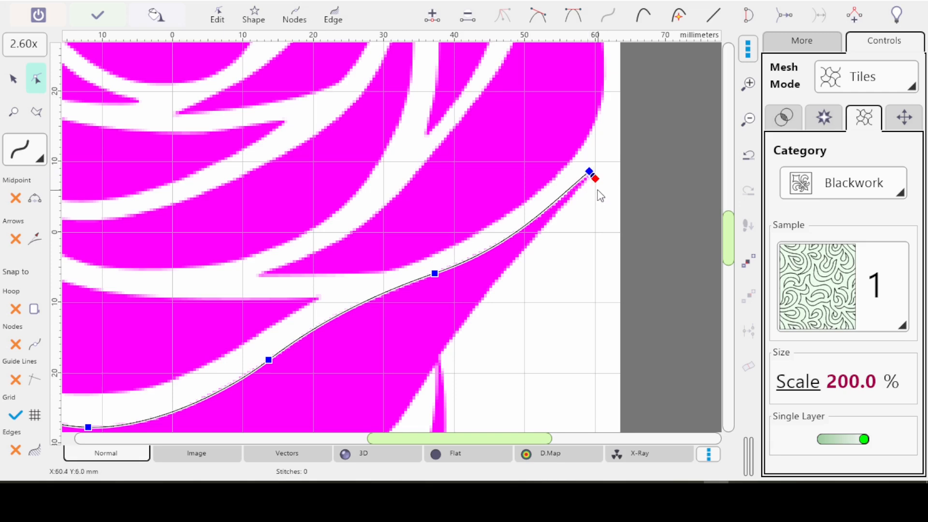
# Convert the short segment at the tip to a straight line and move its end node to about X 59.7, Y 8.1 mm.
pyautogui.click(14, 112)
pyautogui.moveTo(568, 158); pyautogui.dragTo(631, 206)
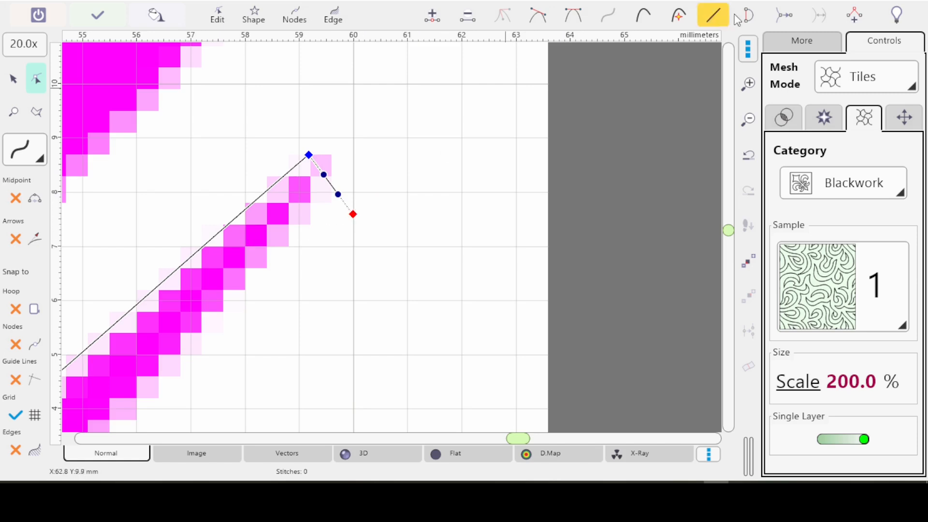
pyautogui.click(715, 15)
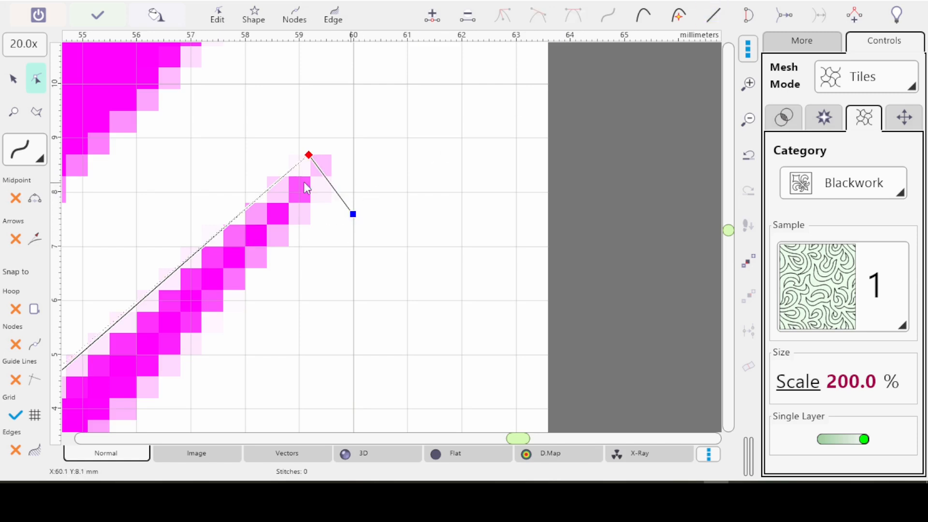
pyautogui.moveTo(353, 214); pyautogui.dragTo(335, 187)
pyautogui.click(337, 189)
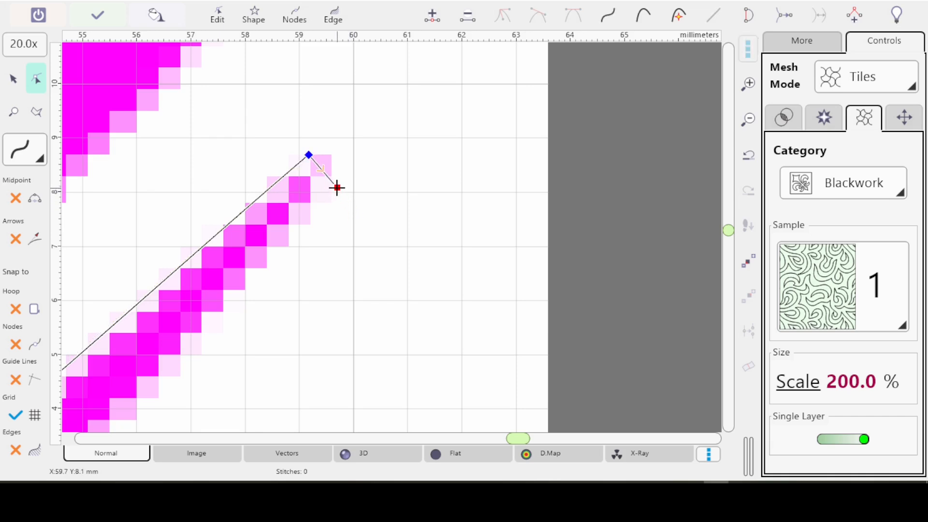
pyautogui.click(22, 45)
pyautogui.moveTo(306, 110); pyautogui.dragTo(374, 427)
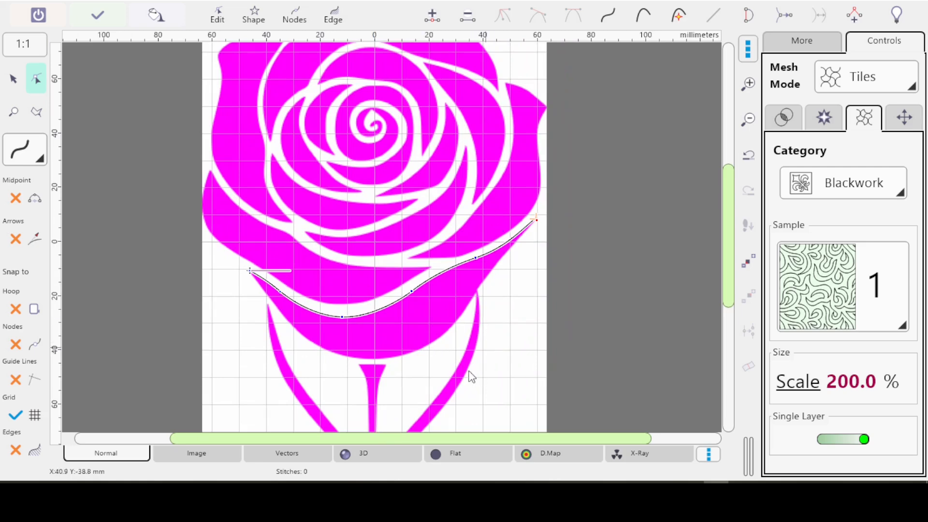
# Extend the open outline with a node on the bottom petal's lower right edge, about X 33, Y -26 mm, and another beside its left tip.
pyautogui.scroll(3, 477, 375)
pyautogui.scroll(2, 478, 361)
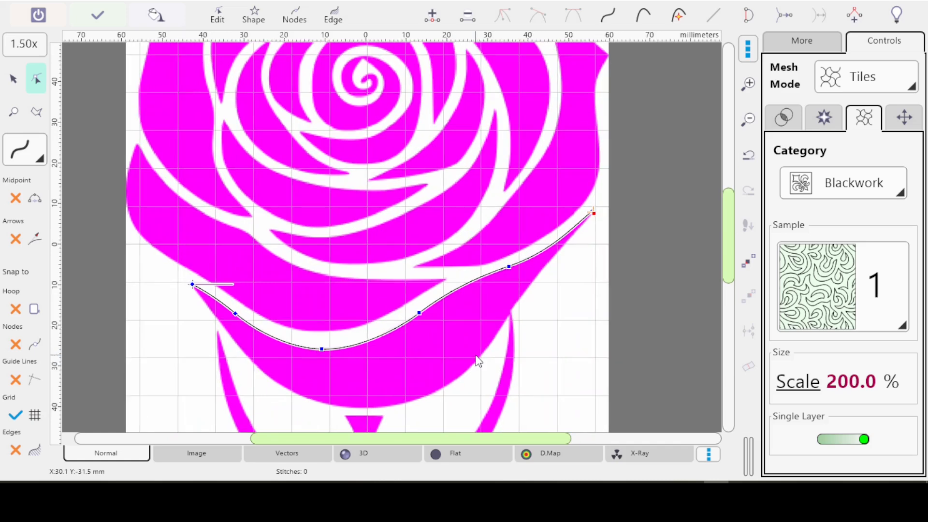
pyautogui.moveTo(479, 364); pyautogui.dragTo(480, 313)
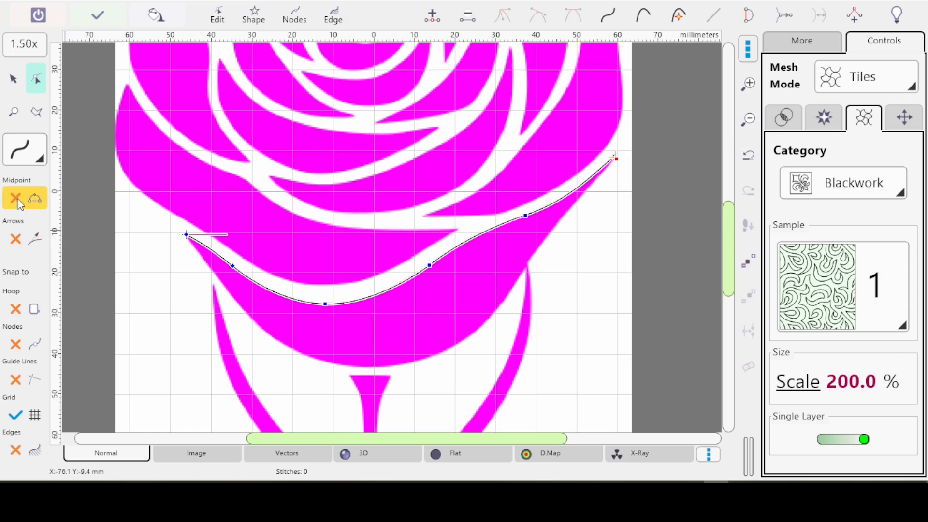
pyautogui.click(507, 297)
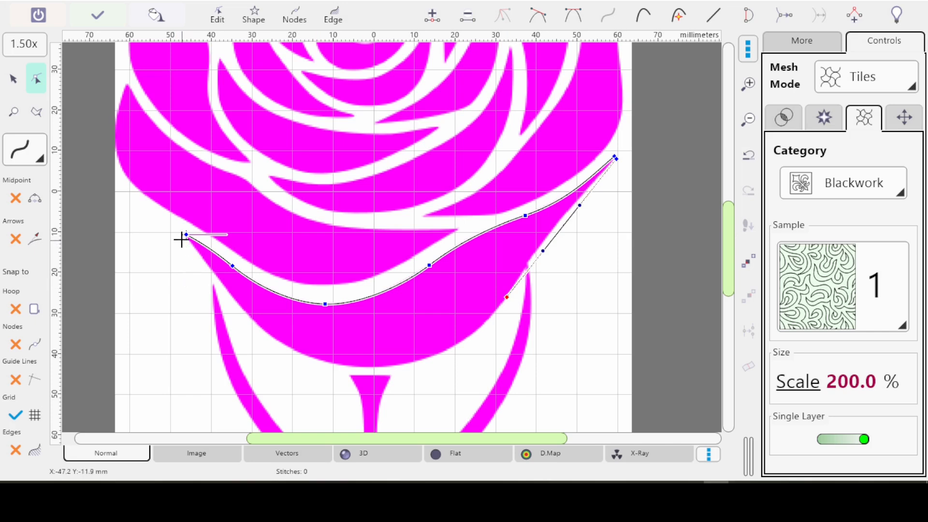
pyautogui.click(182, 238)
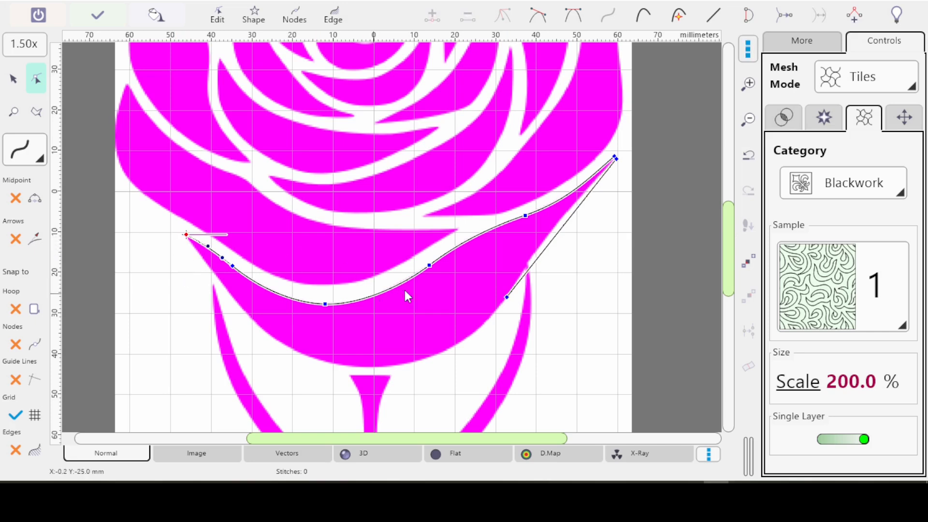
pyautogui.click(505, 297)
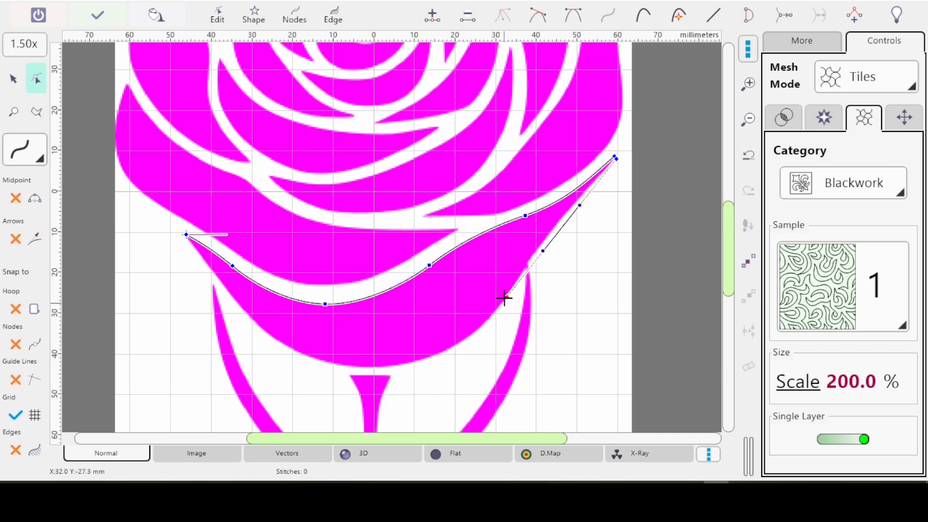
pyautogui.click(180, 244)
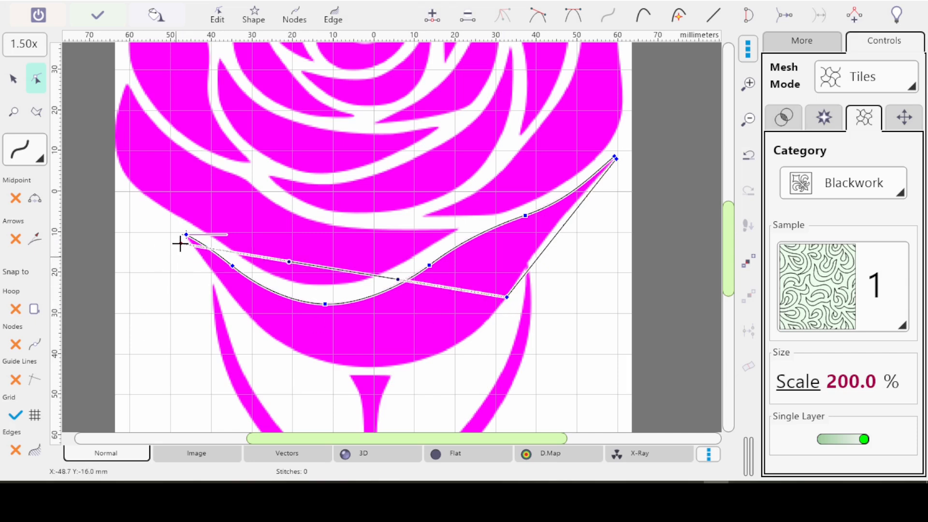
pyautogui.moveTo(180, 244); pyautogui.dragTo(182, 238)
# Bend the new long segment along the petal's lower edge, smooth the lower right node and adjust that segment's curve handle.
pyautogui.scroll(3, 260, 333)
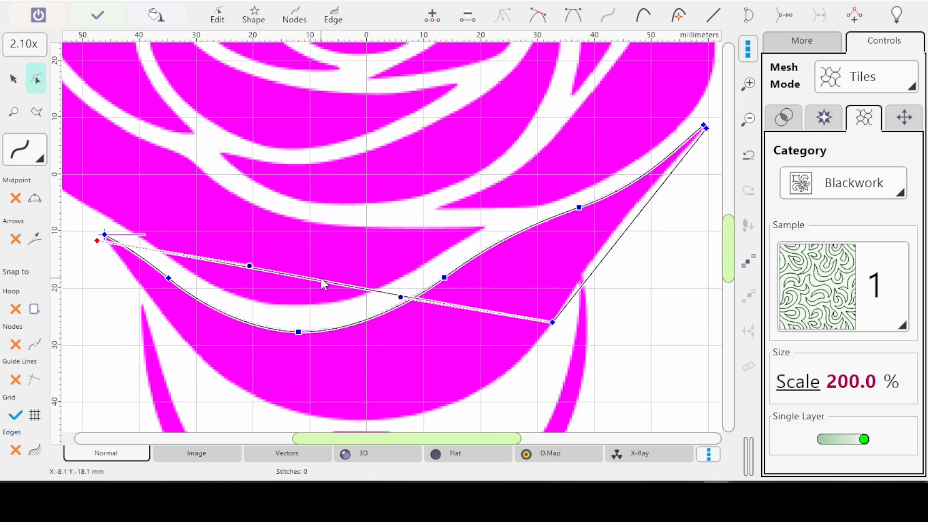
pyautogui.moveTo(325, 286); pyautogui.dragTo(322, 418)
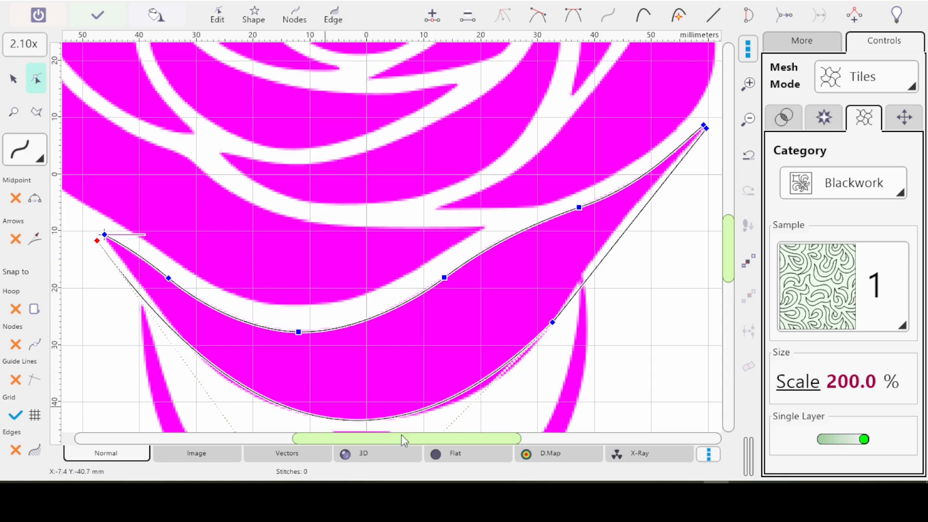
pyautogui.moveTo(536, 241); pyautogui.dragTo(510, 175)
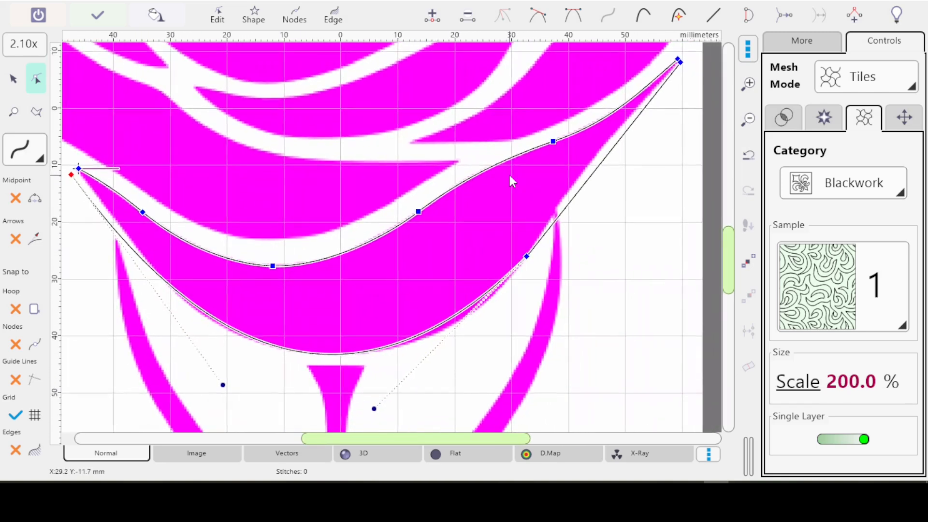
pyautogui.click(527, 257)
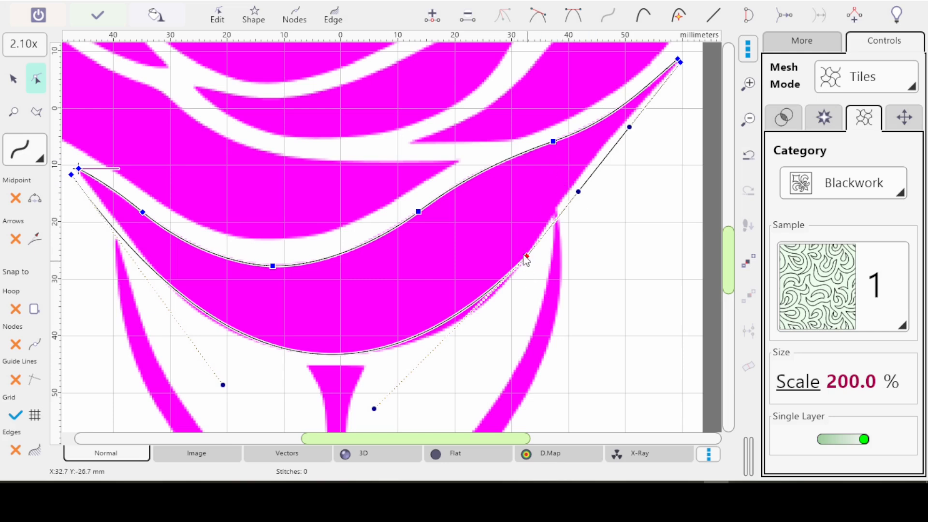
pyautogui.click(538, 18)
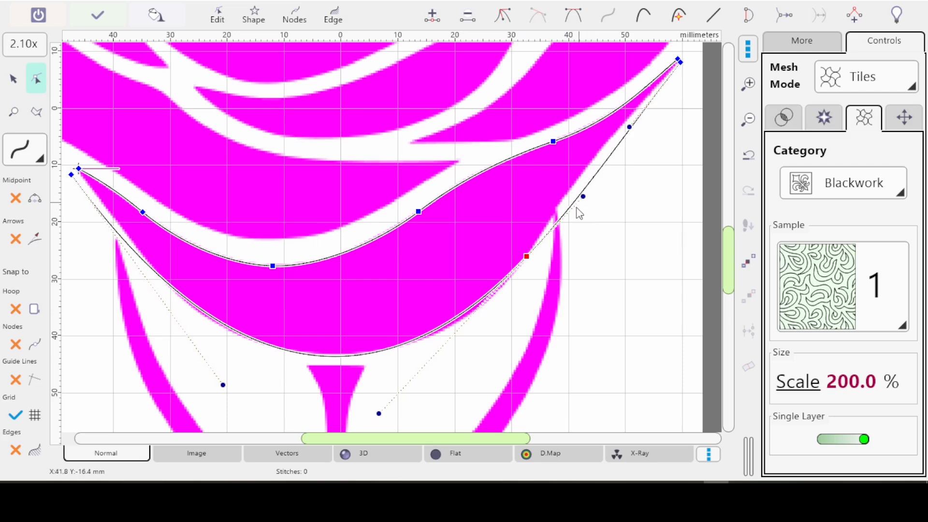
pyautogui.moveTo(582, 195); pyautogui.dragTo(576, 188)
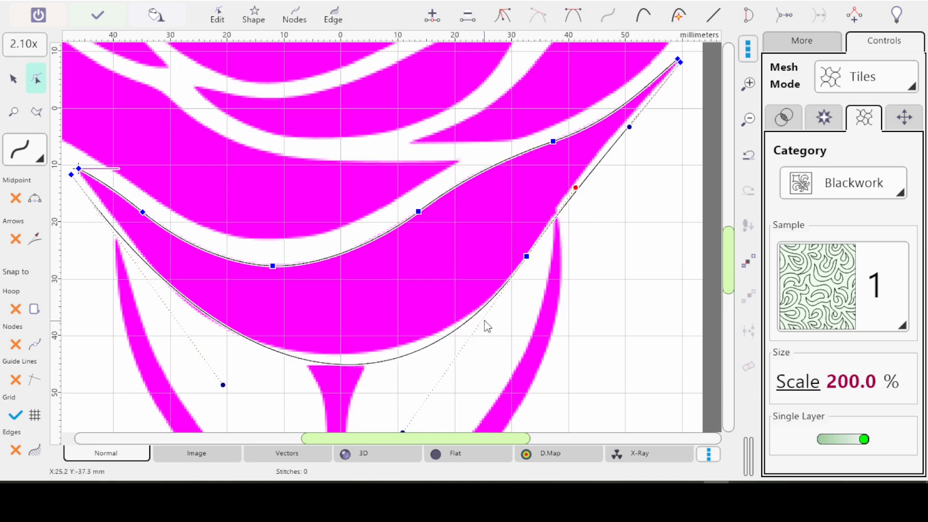
pyautogui.scroll(-3, 489, 281)
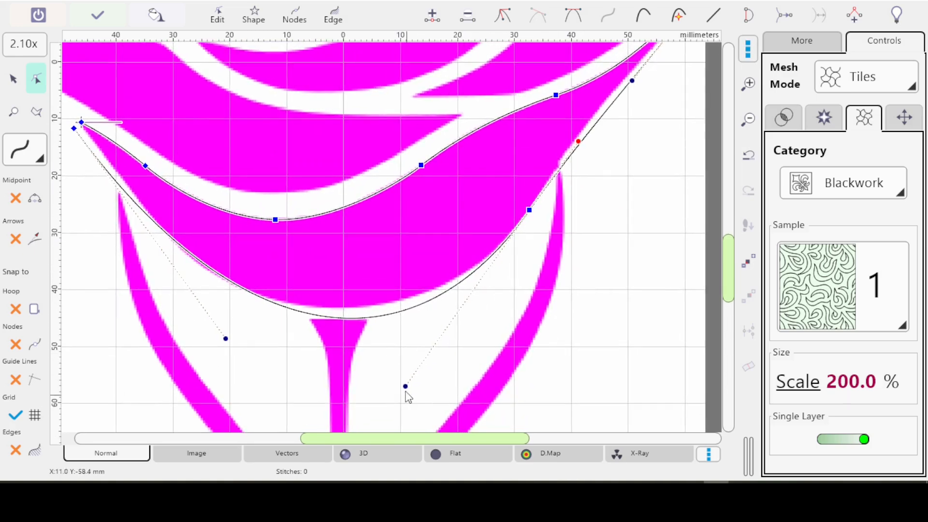
pyautogui.click(405, 387)
pyautogui.moveTo(407, 382); pyautogui.dragTo(414, 364)
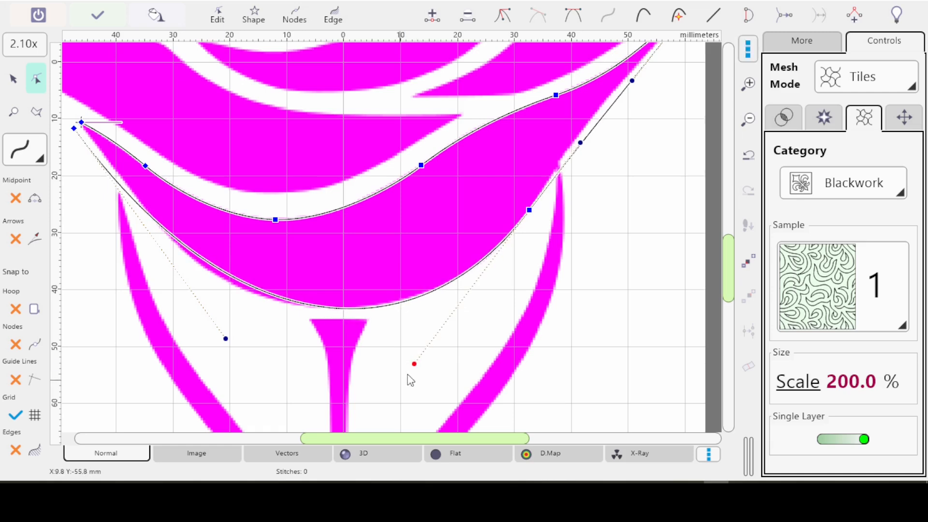
pyautogui.moveTo(414, 364); pyautogui.dragTo(440, 351)
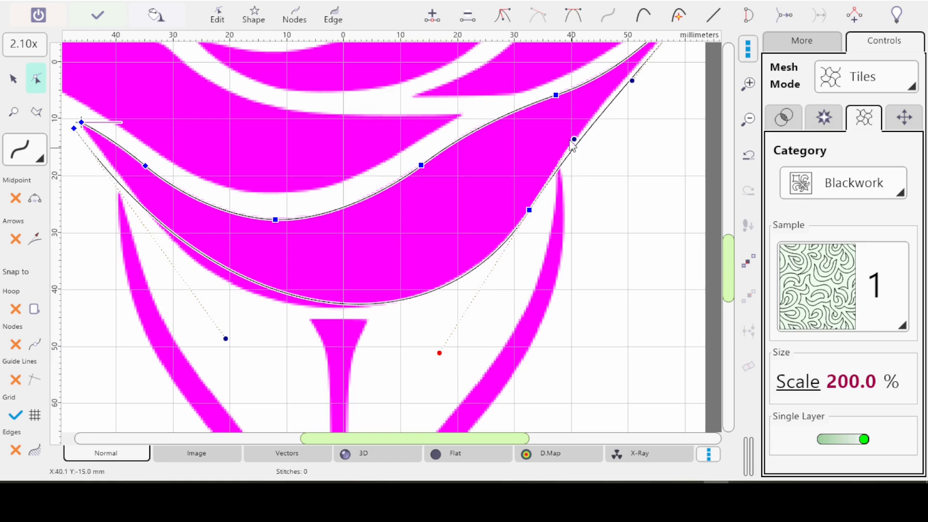
# Adjust both curve handles of the short segment so it follows the petal's right edge up to the tip.
pyautogui.moveTo(640, 153); pyautogui.dragTo(616, 220)
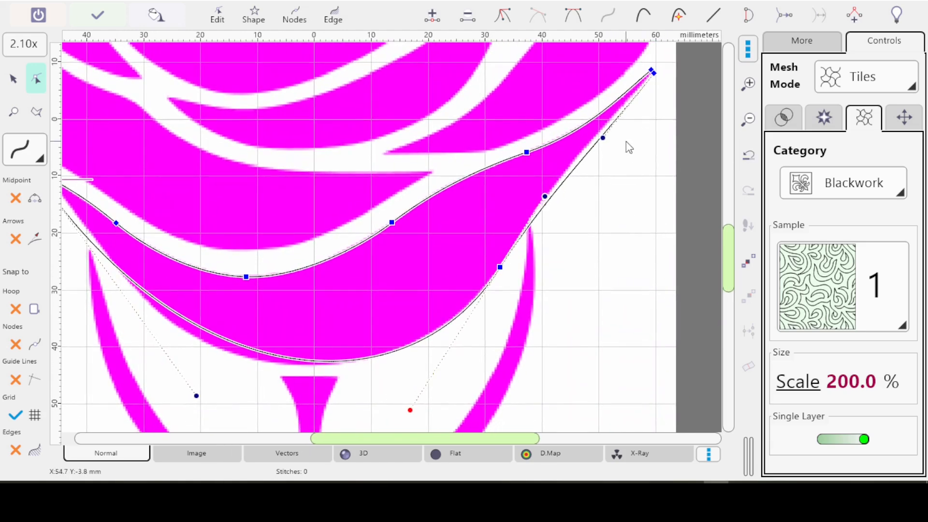
pyautogui.click(601, 136)
pyautogui.moveTo(601, 136)
pyautogui.mouseDown()
pyautogui.moveTo(591, 136)
pyautogui.moveTo(601, 151)
pyautogui.moveTo(590, 142)
pyautogui.mouseUp()
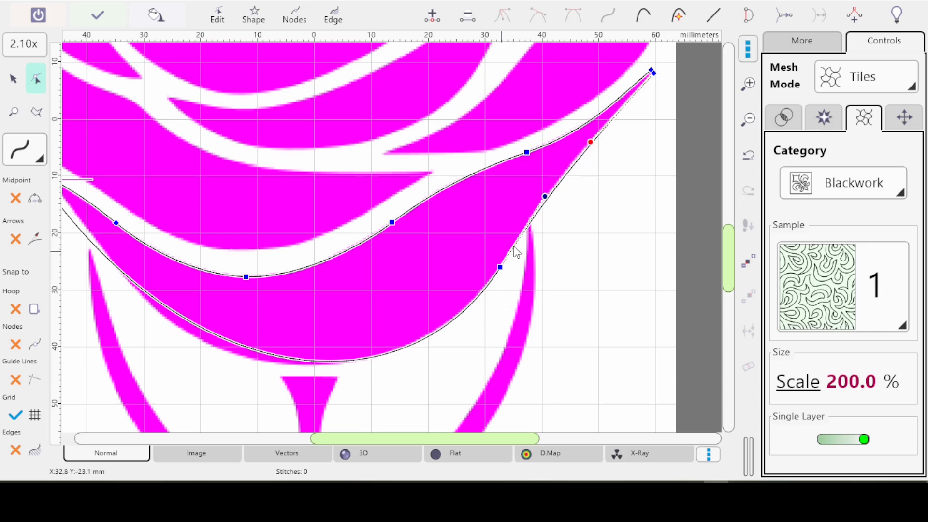
pyautogui.click(543, 197)
pyautogui.moveTo(549, 186); pyautogui.dragTo(553, 182)
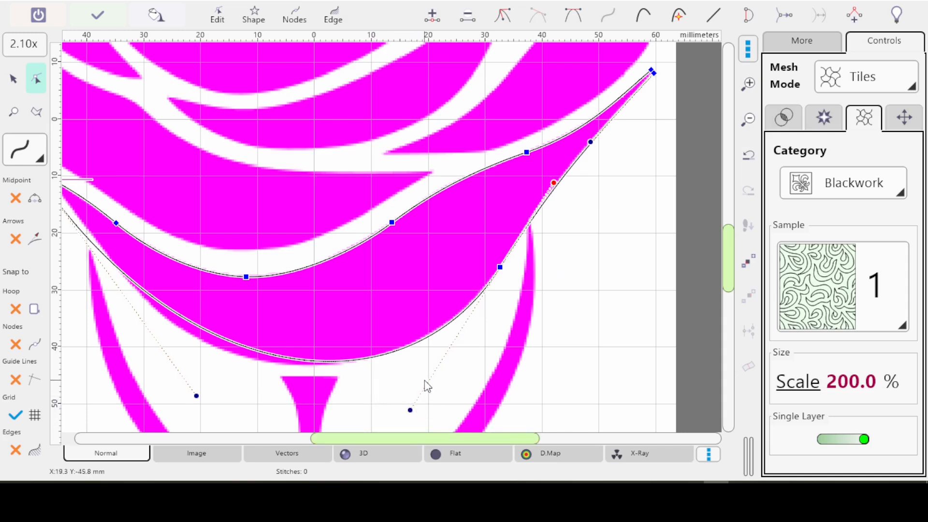
# Insert a node in the bottom segment, move it to the petal's lower left edge at about X -29, Y -33 mm, and reshape the left segment.
pyautogui.moveTo(306, 388); pyautogui.dragTo(385, 357)
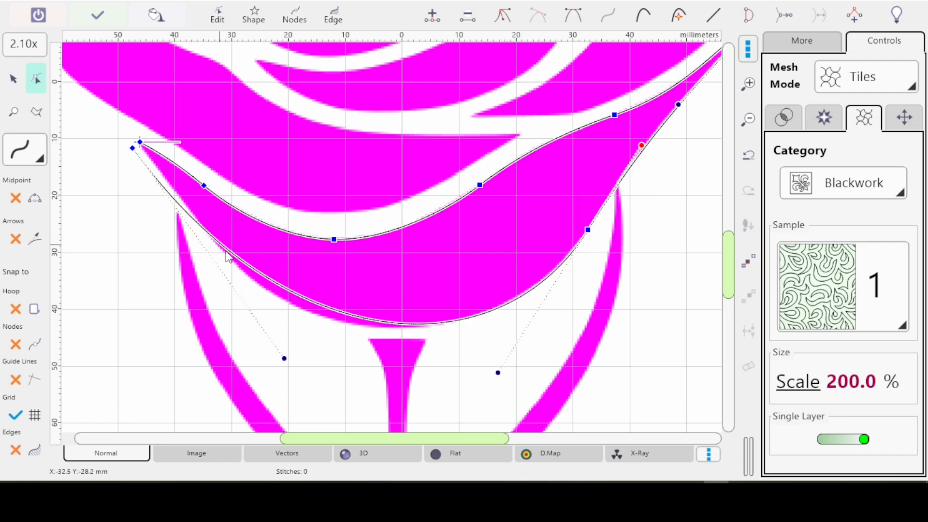
pyautogui.click(284, 358)
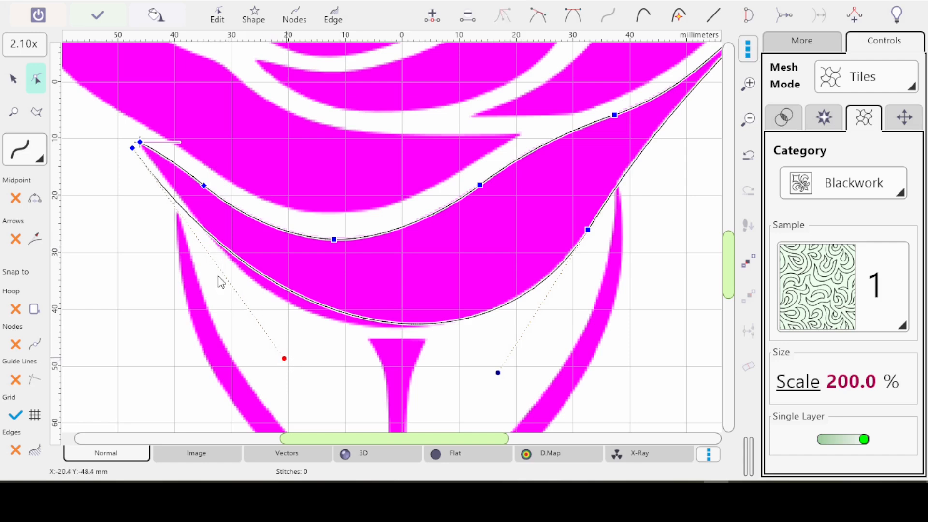
pyautogui.click(433, 18)
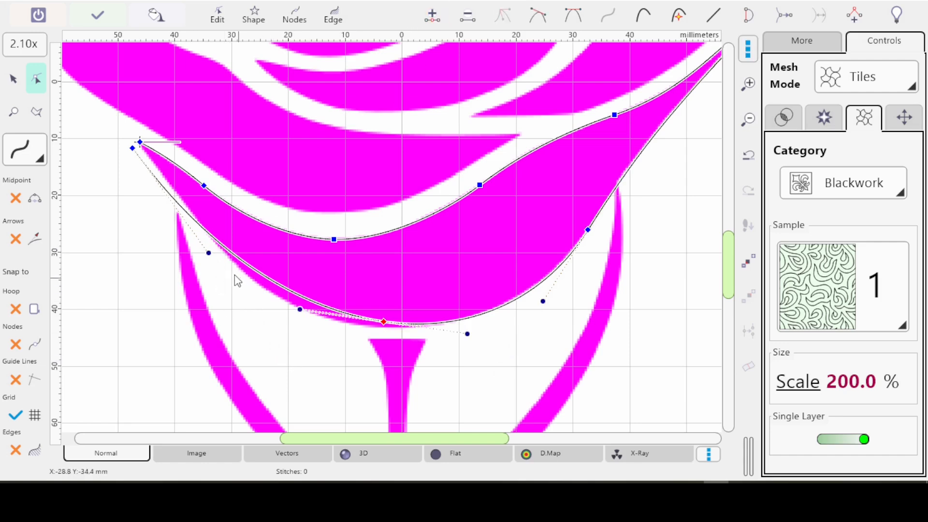
pyautogui.moveTo(383, 322); pyautogui.dragTo(238, 267)
pyautogui.moveTo(151, 254); pyautogui.dragTo(174, 182)
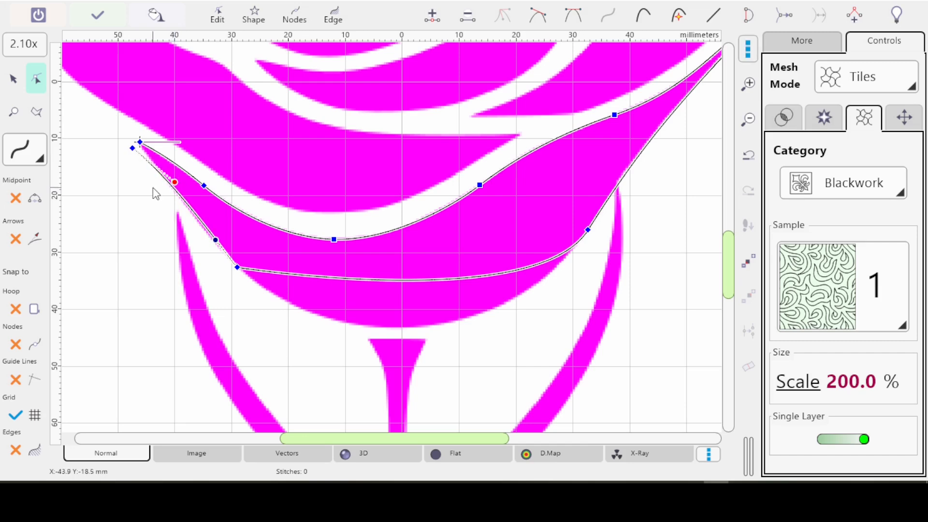
pyautogui.moveTo(132, 147); pyautogui.dragTo(135, 146)
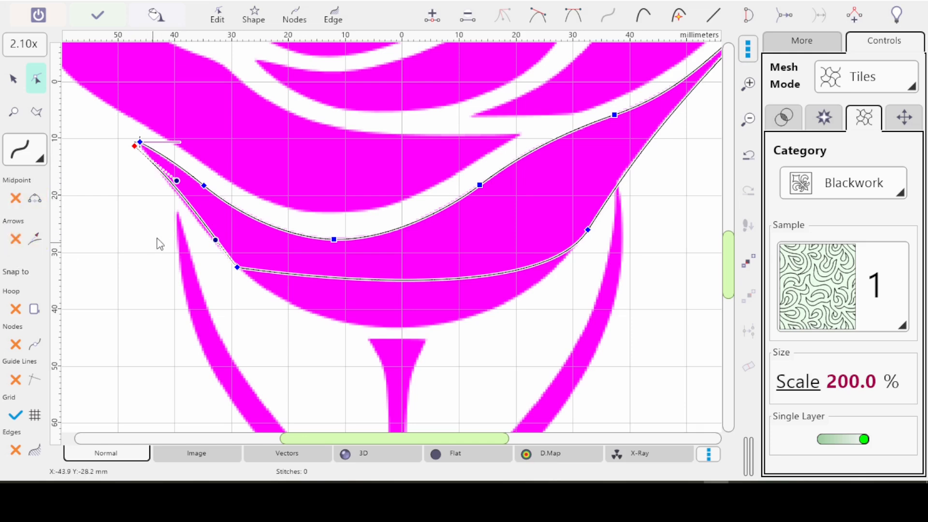
pyautogui.moveTo(176, 181); pyautogui.dragTo(182, 188)
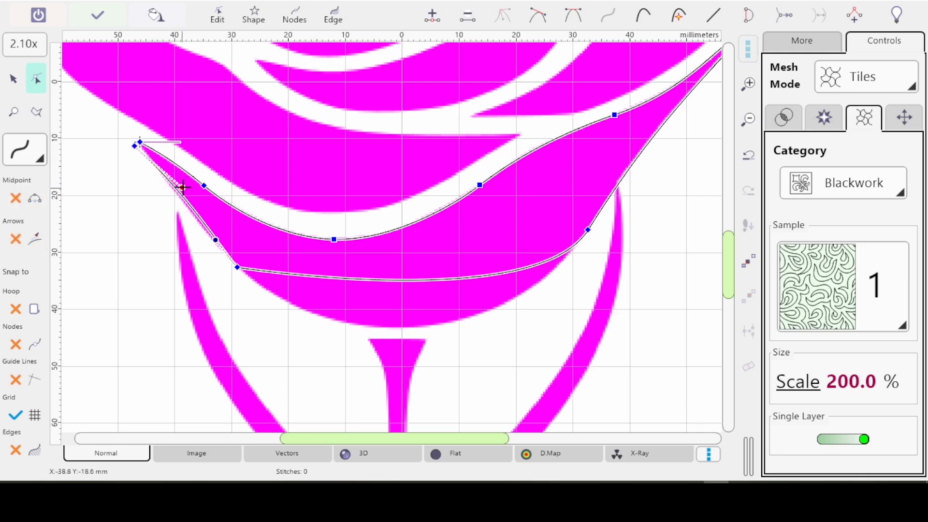
# Move the outline's end node in to the petal's left tip at about X -46.6, Y -11 mm and close the outline with a straight edge.
pyautogui.click(14, 112)
pyautogui.moveTo(111, 129); pyautogui.dragTo(167, 164)
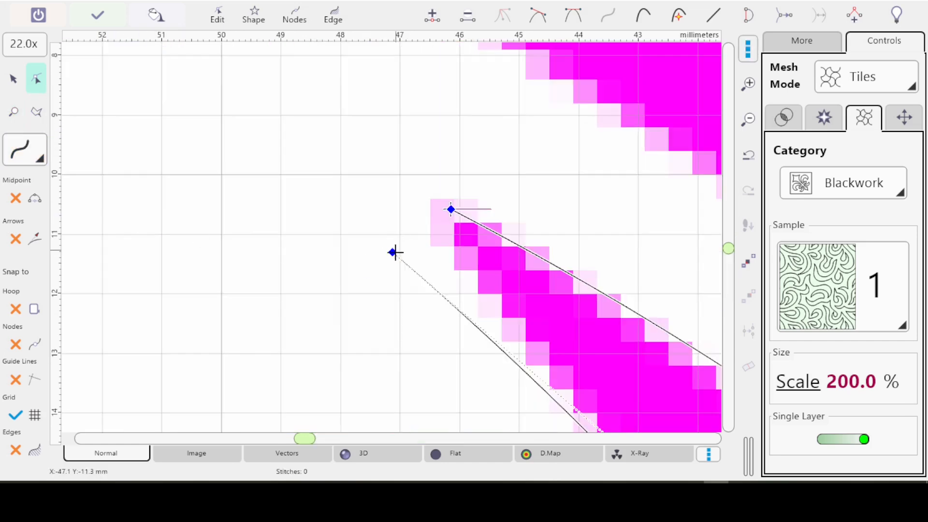
pyautogui.moveTo(393, 255); pyautogui.dragTo(421, 234)
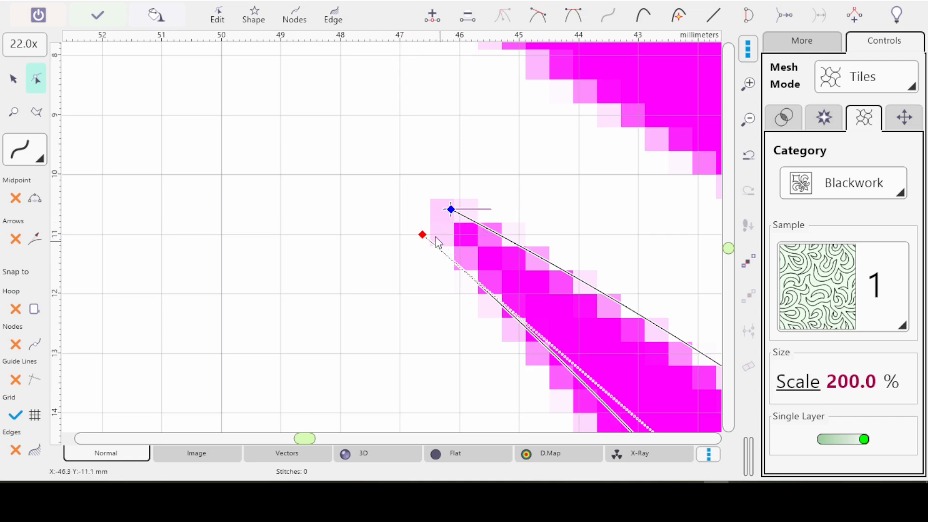
pyautogui.click(421, 193)
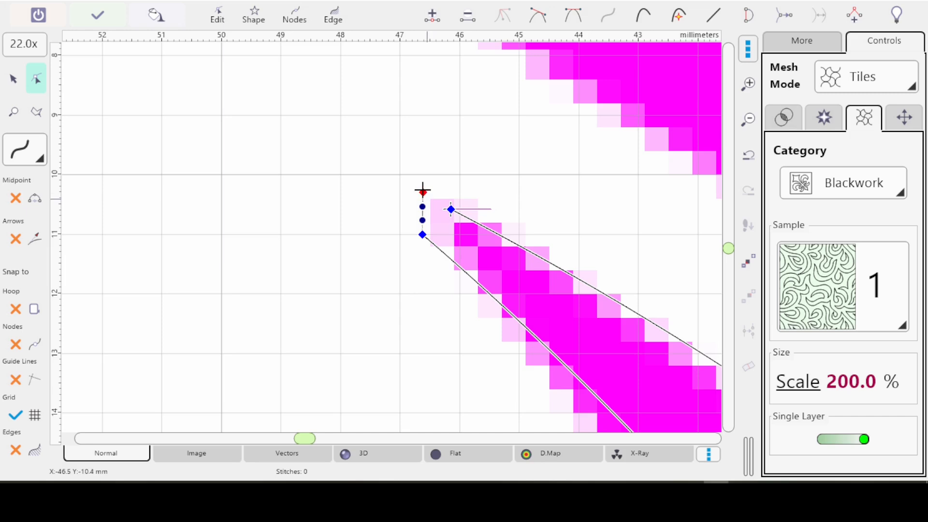
pyautogui.click(713, 15)
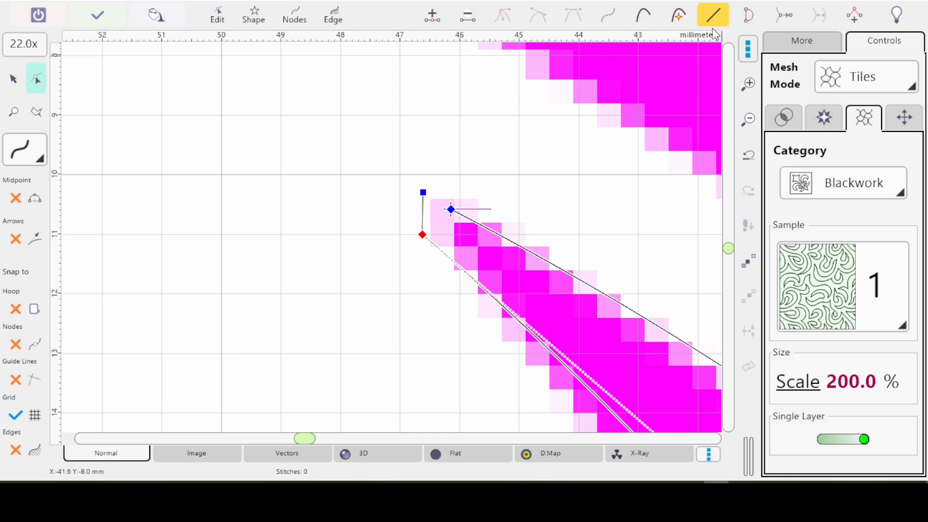
pyautogui.click(748, 22)
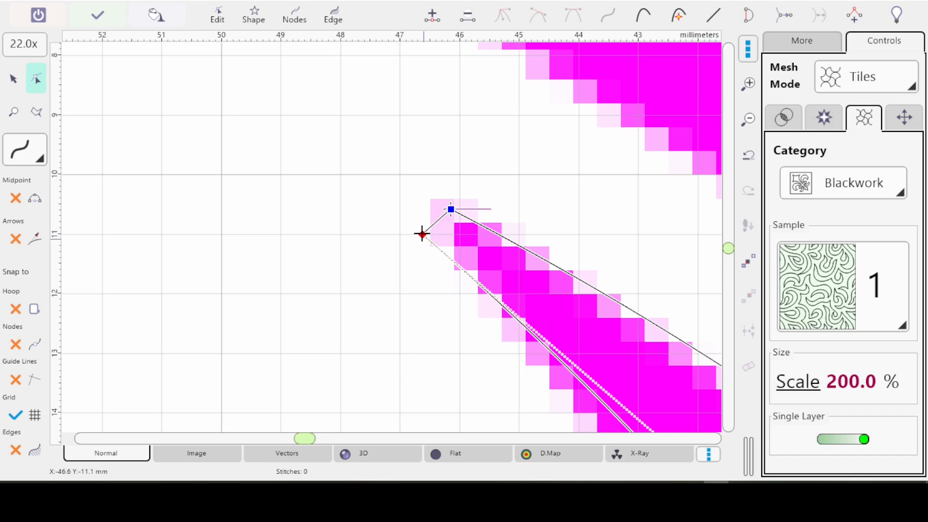
pyautogui.moveTo(423, 235); pyautogui.dragTo(421, 235)
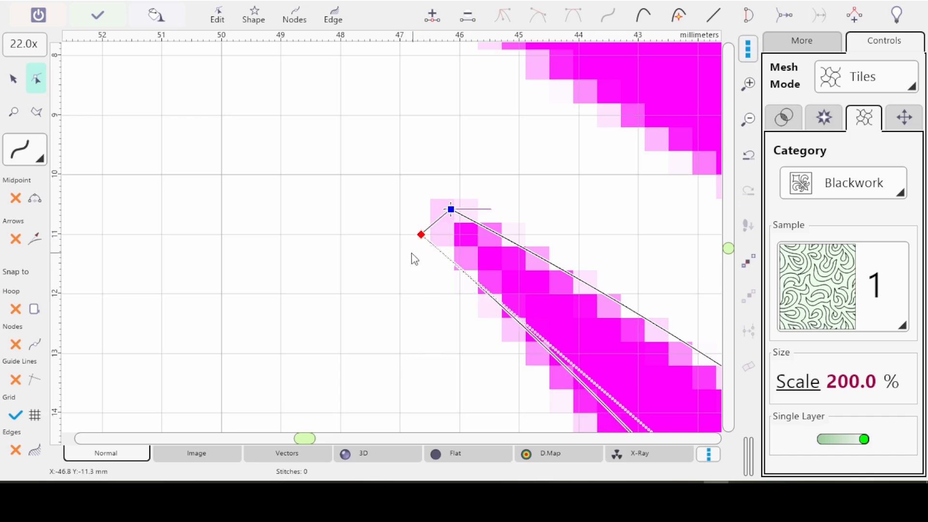
# Bend the bottom segment down to the petal's lower edge and move the left segment's curve handles outward to follow the petal edge.
pyautogui.click(23, 42)
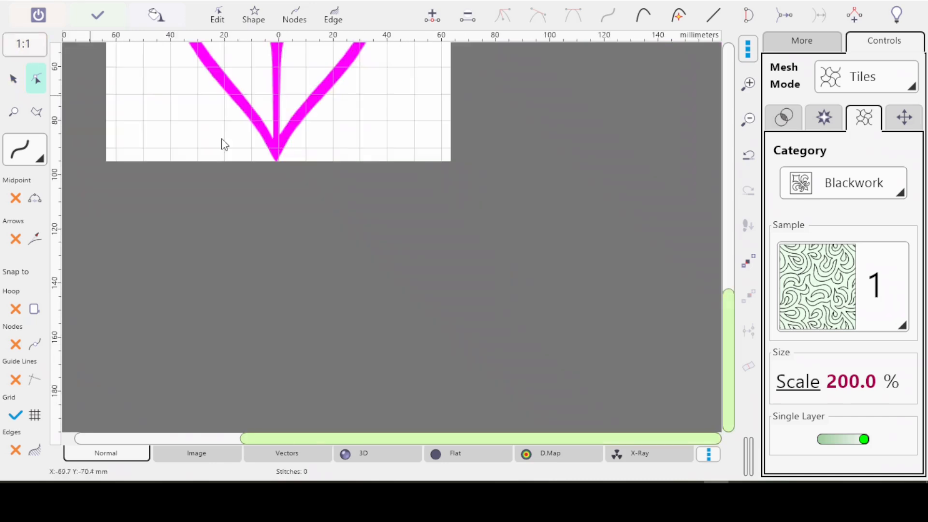
pyautogui.moveTo(285, 90); pyautogui.dragTo(383, 351)
pyautogui.scroll(4, 317, 271)
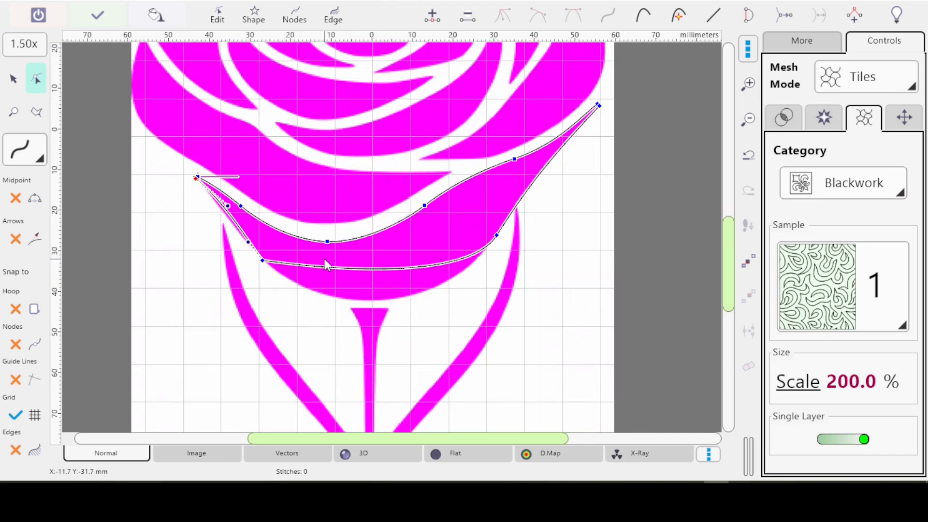
pyautogui.scroll(2, 337, 264)
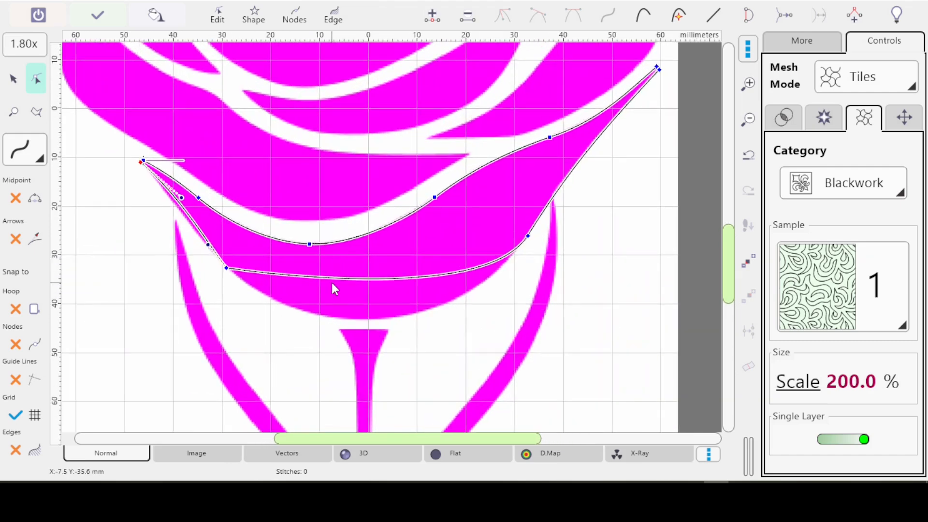
pyautogui.moveTo(368, 279); pyautogui.dragTo(365, 320)
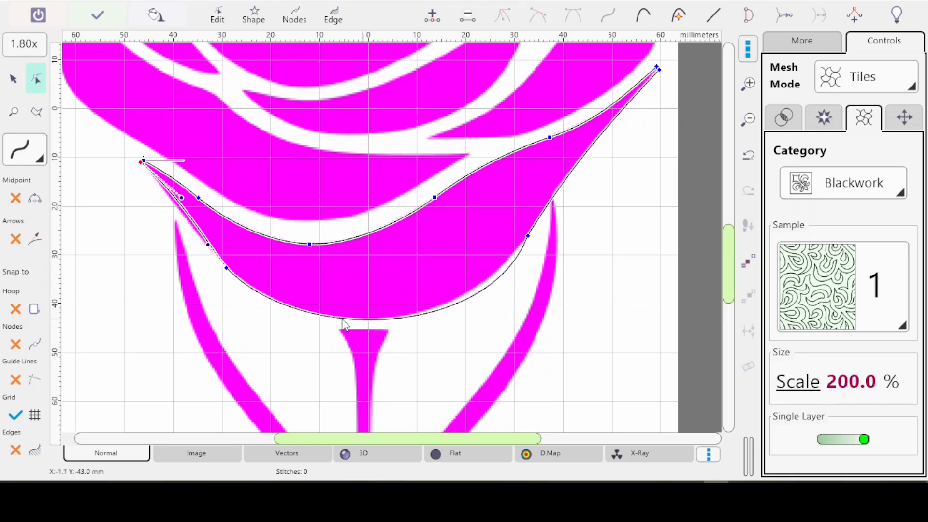
pyautogui.moveTo(181, 199); pyautogui.dragTo(173, 200)
pyautogui.moveTo(208, 244); pyautogui.dragTo(200, 247)
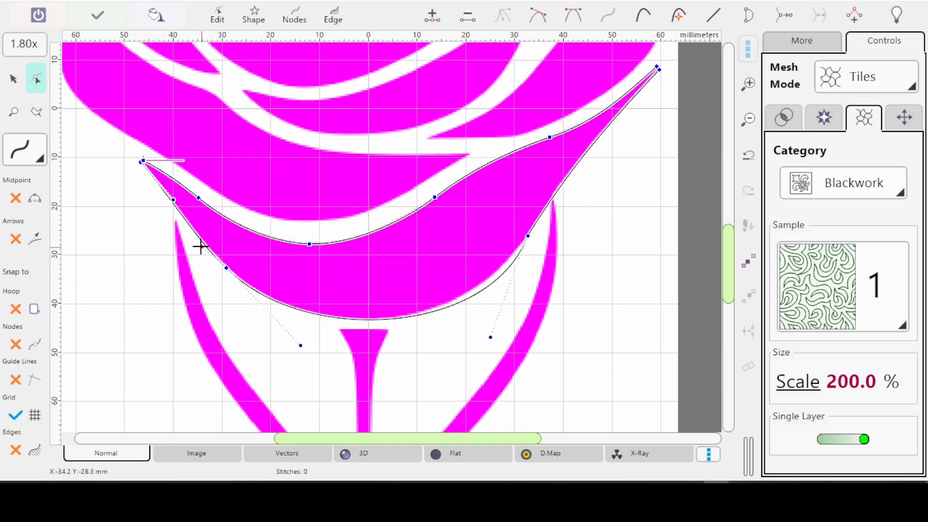
# Finish the petal outline and create the Blackwork tile mesh object from it.
pyautogui.scroll(4, 138, 247)
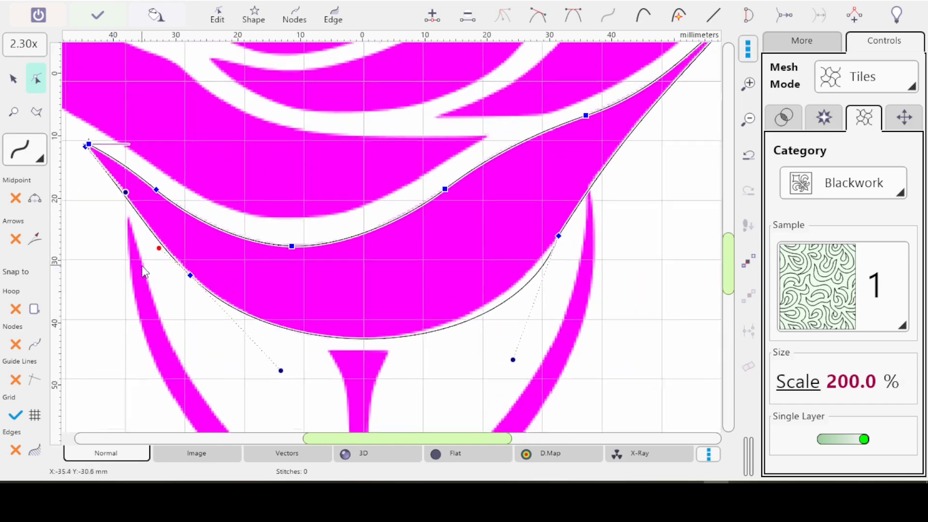
pyautogui.scroll(1, 118, 253)
pyautogui.moveTo(136, 268); pyautogui.dragTo(222, 261)
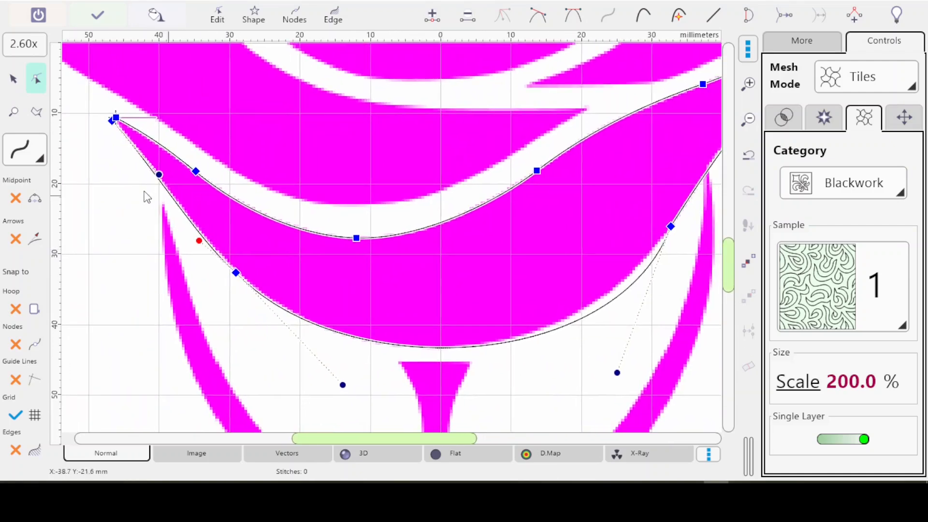
pyautogui.scroll(1, 168, 217)
pyautogui.scroll(1, 188, 245)
pyautogui.scroll(2, 166, 240)
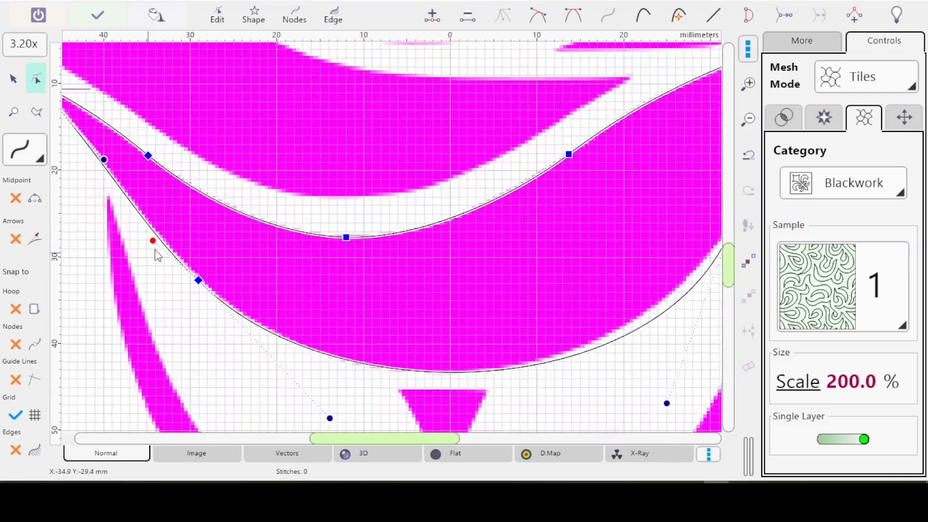
pyautogui.scroll(-1, 151, 245)
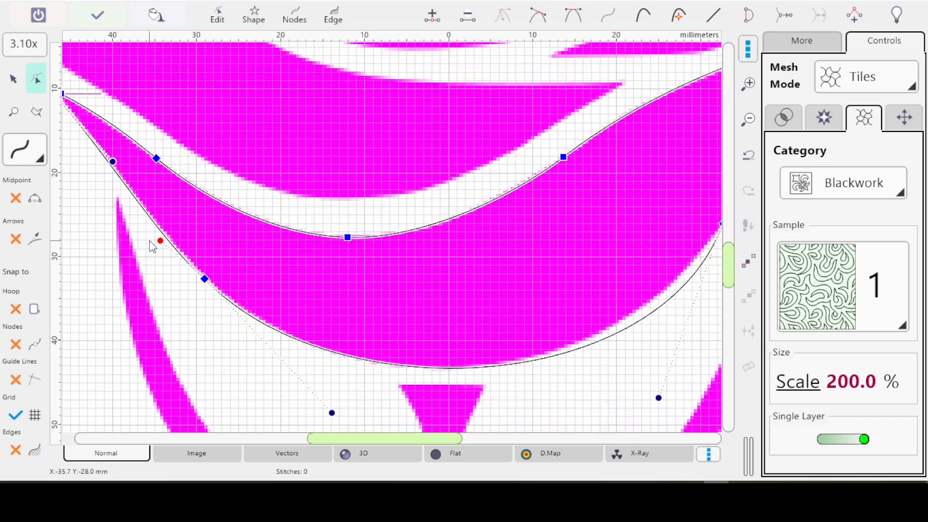
pyautogui.scroll(-1, 153, 247)
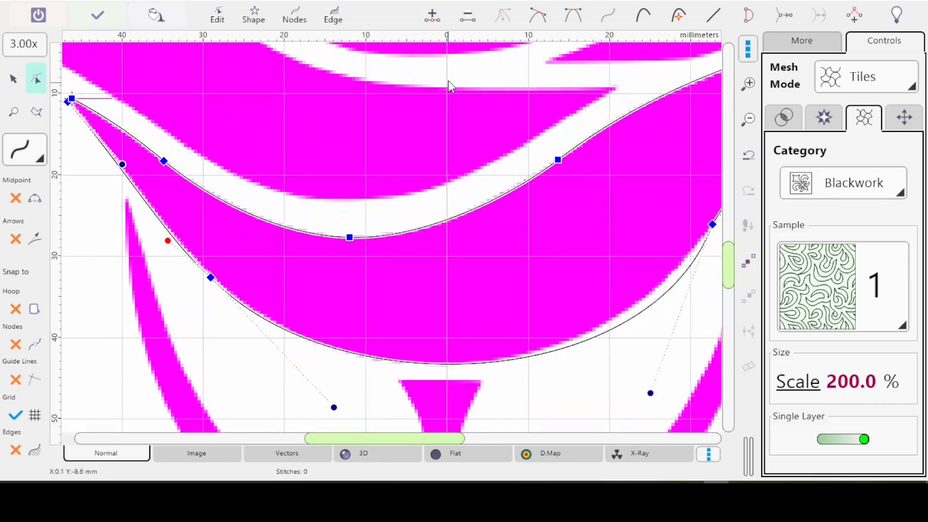
pyautogui.press('Return')
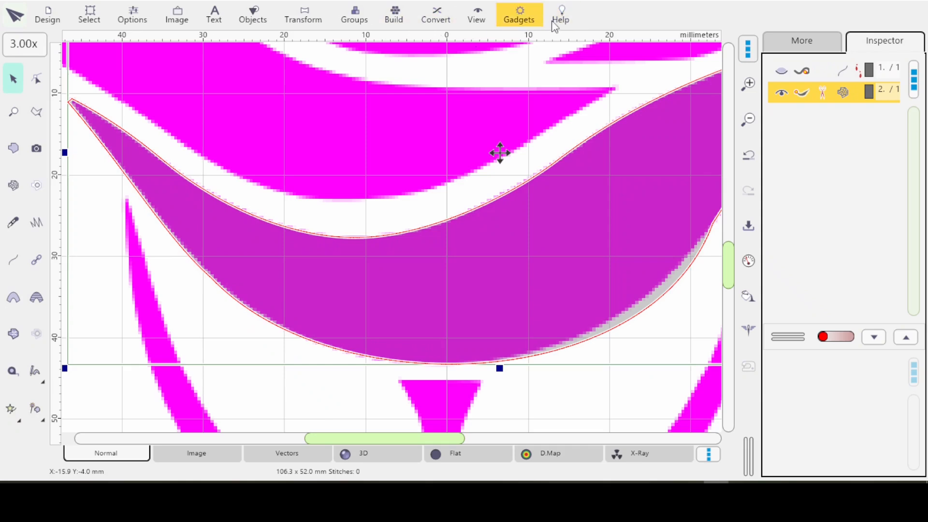
# Hide the grid in the design view layout.
pyautogui.click(477, 15)
pyautogui.moveTo(597, 237)
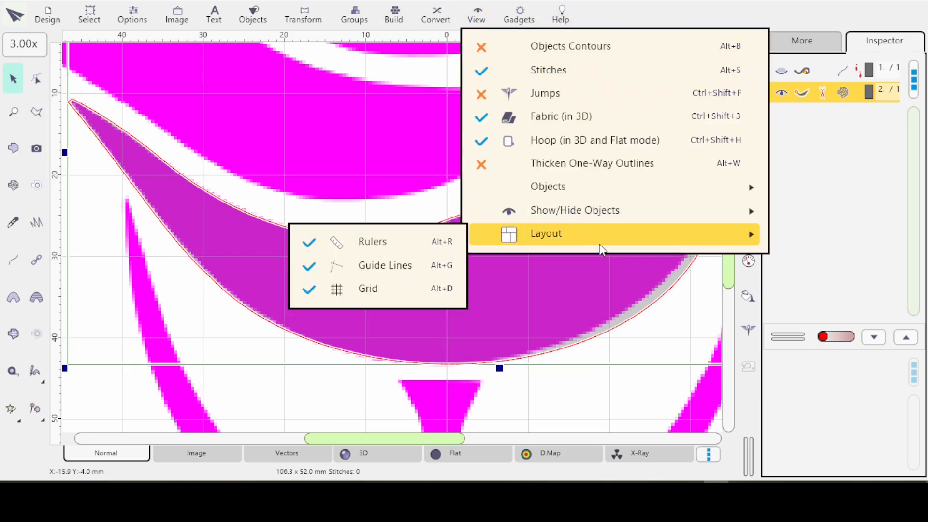
pyautogui.click(356, 289)
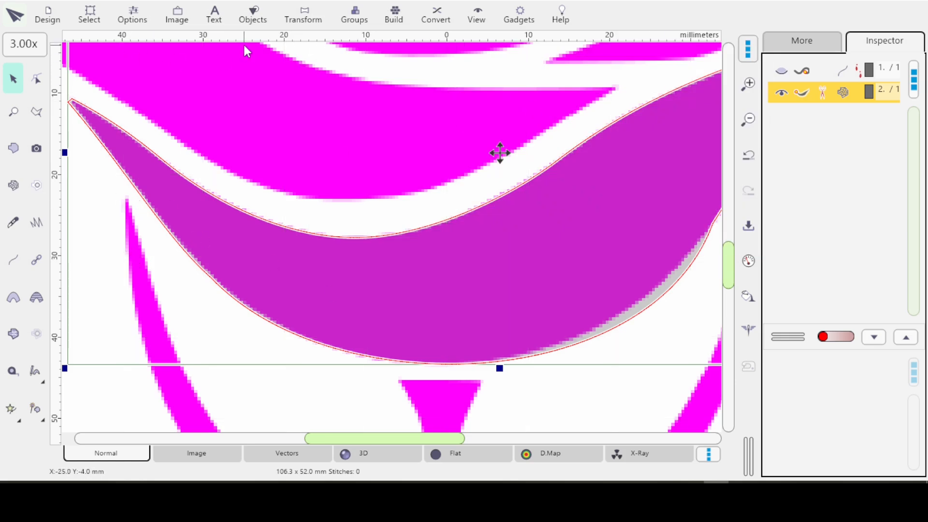
# Save the design as RoseNoIronPinkLesson in Embird Outline Format (*.eof) in the Cross Hatch folder.
pyautogui.hotkey('ctrl', 's')
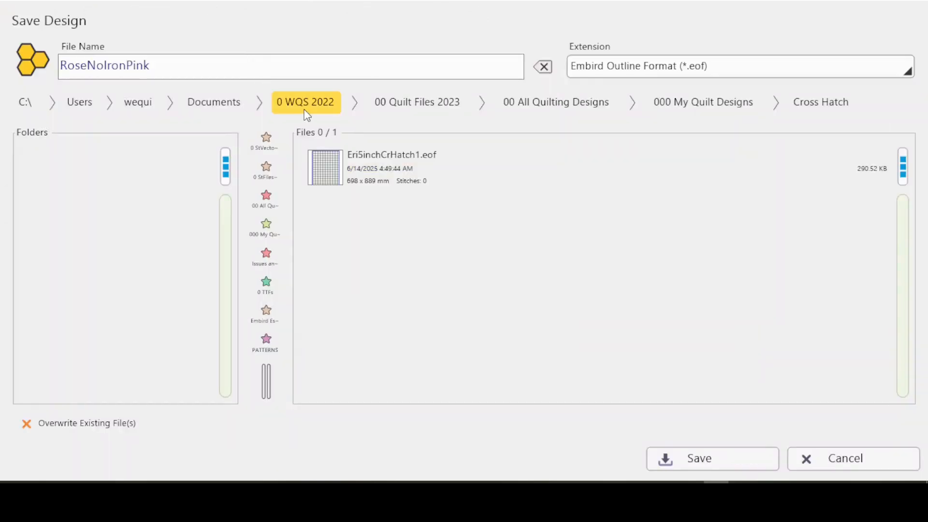
pyautogui.click(180, 64)
pyautogui.write('2')
pyautogui.press('BackSpace')
pyautogui.write('Lesson')
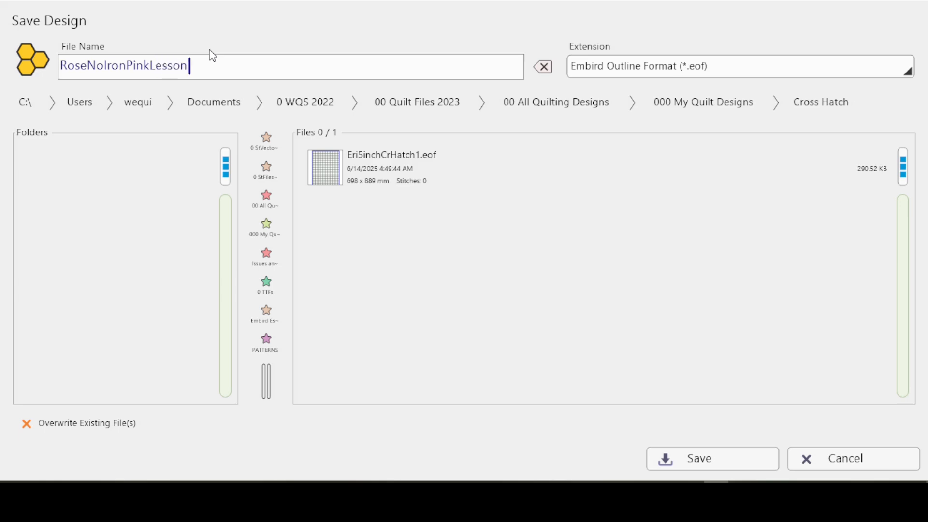
pyautogui.press('Return')
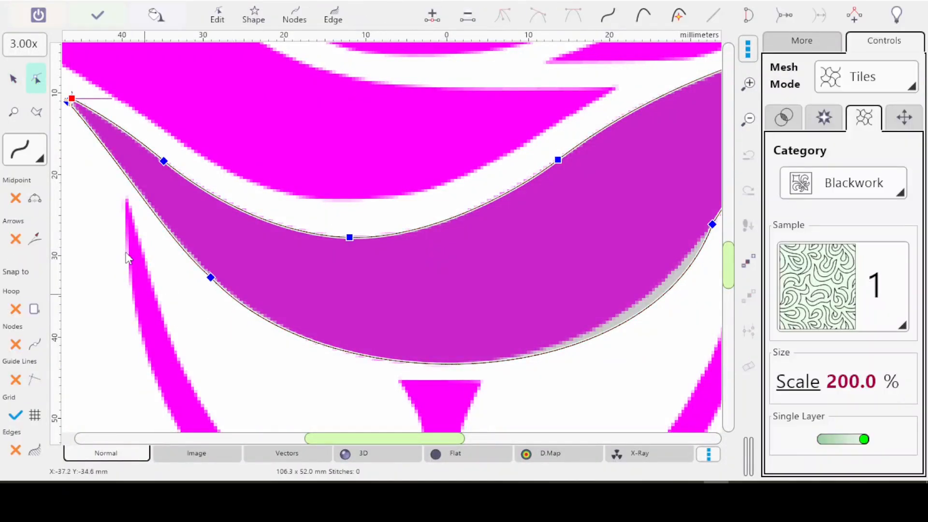
# Edit the petal's nodes, nudging the lower left node to about X -29, Y -32 mm and its upper curve handle to about X -34, Y -28 mm.
pyautogui.moveTo(147, 225); pyautogui.dragTo(217, 261)
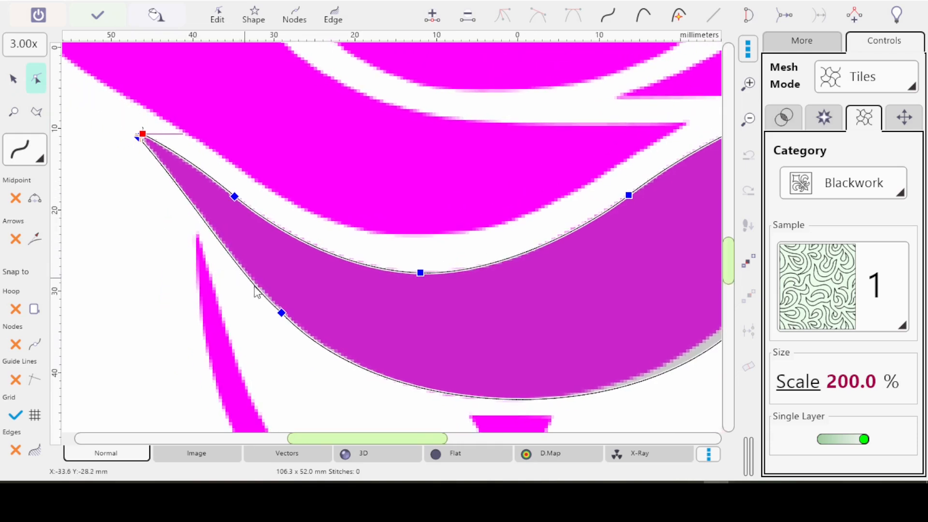
pyautogui.click(282, 314)
pyautogui.scroll(1, 191, 263)
pyautogui.scroll(1, 165, 191)
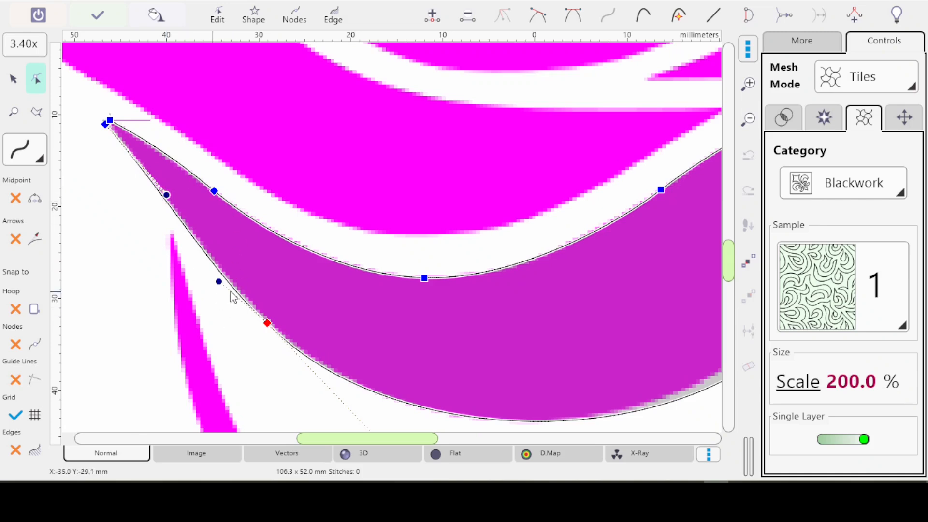
pyautogui.moveTo(218, 280); pyautogui.dragTo(209, 279)
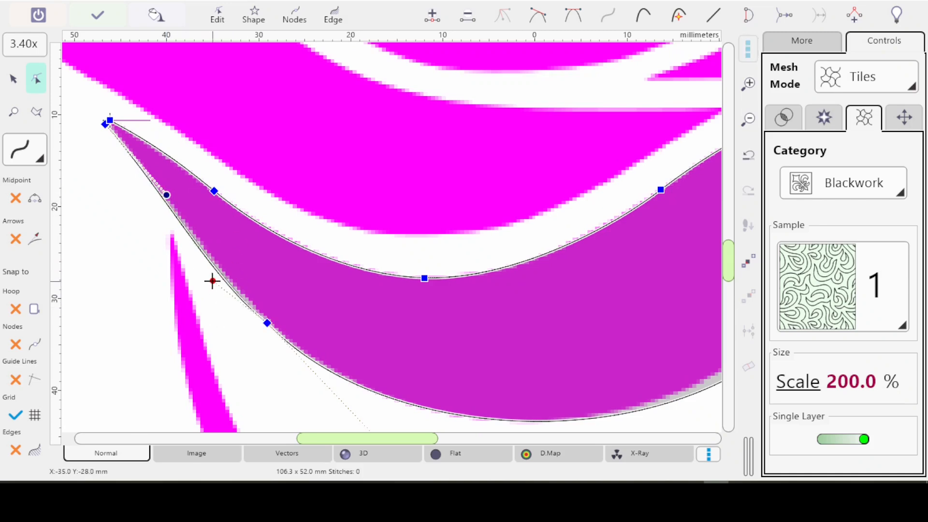
pyautogui.moveTo(267, 323)
pyautogui.mouseDown()
pyautogui.moveTo(277, 317)
pyautogui.moveTo(268, 322)
pyautogui.mouseUp()
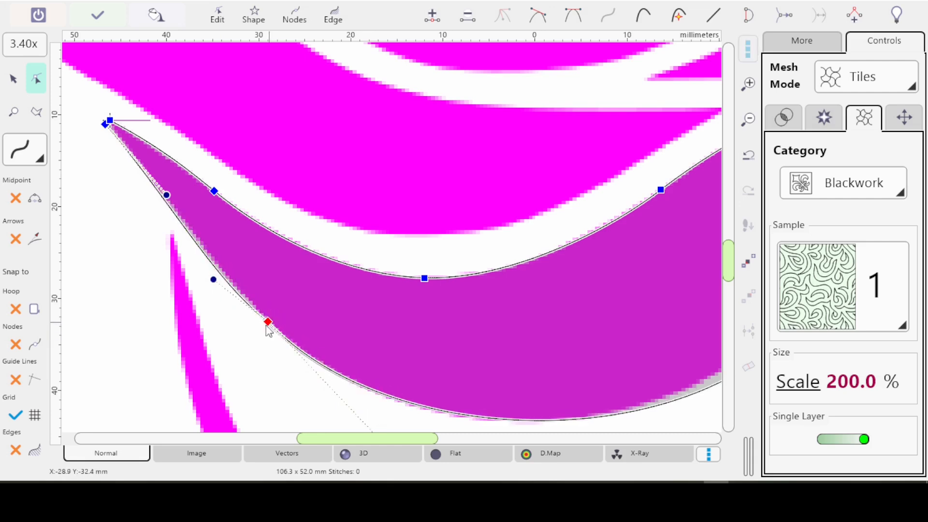
pyautogui.click(221, 281)
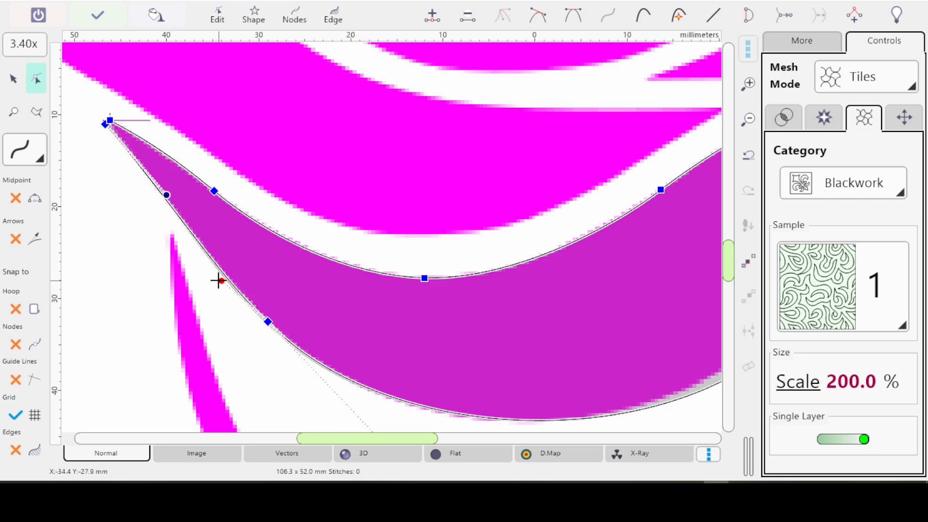
# Turn off snapping to the grid and slightly nudge the curve handle nearest the petal's left tip onto the edge.
pyautogui.click(19, 419)
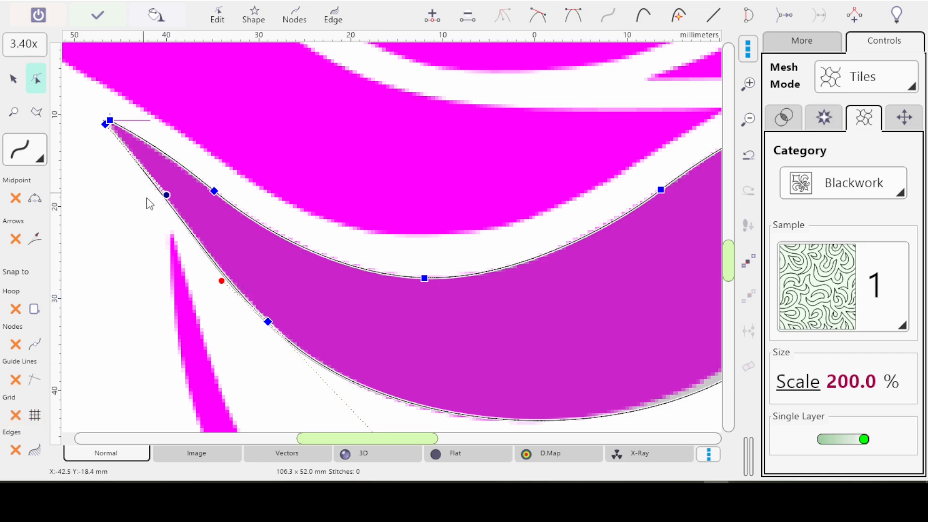
pyautogui.moveTo(166, 193)
pyautogui.mouseDown()
pyautogui.moveTo(176, 186)
pyautogui.moveTo(165, 193)
pyautogui.mouseUp()
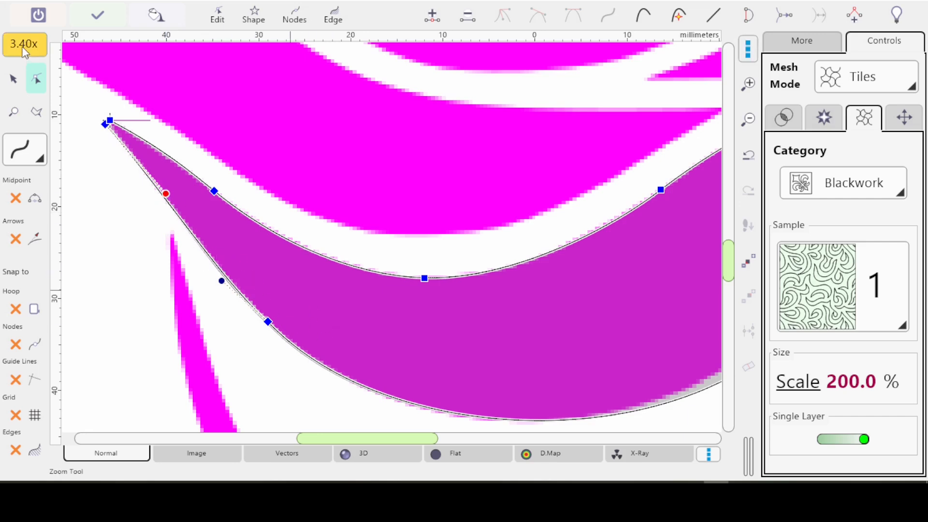
# Move the lower right node in to about X 30, Y -30 mm and its lower curve handle to about X 16, Y -47 mm.
pyautogui.scroll(-5, 68, 83)
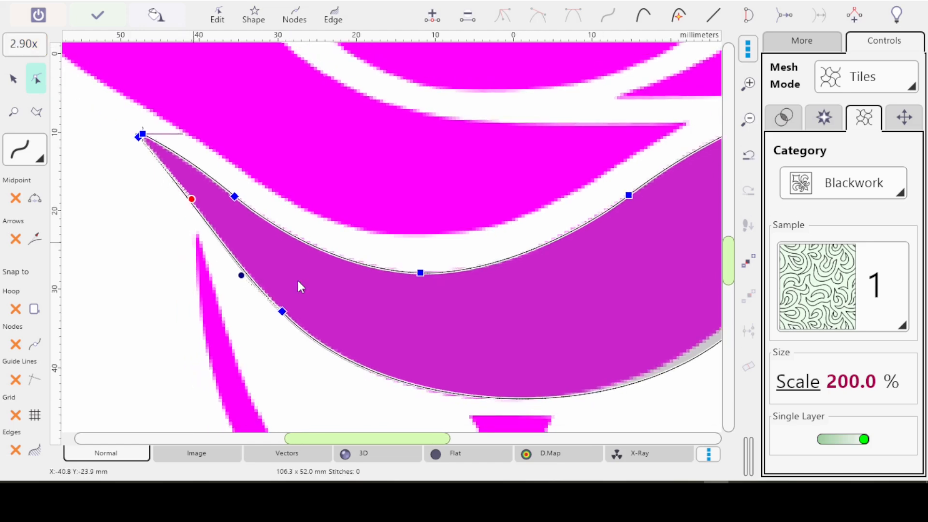
pyautogui.scroll(-3, 396, 299)
pyautogui.moveTo(486, 287); pyautogui.dragTo(392, 299)
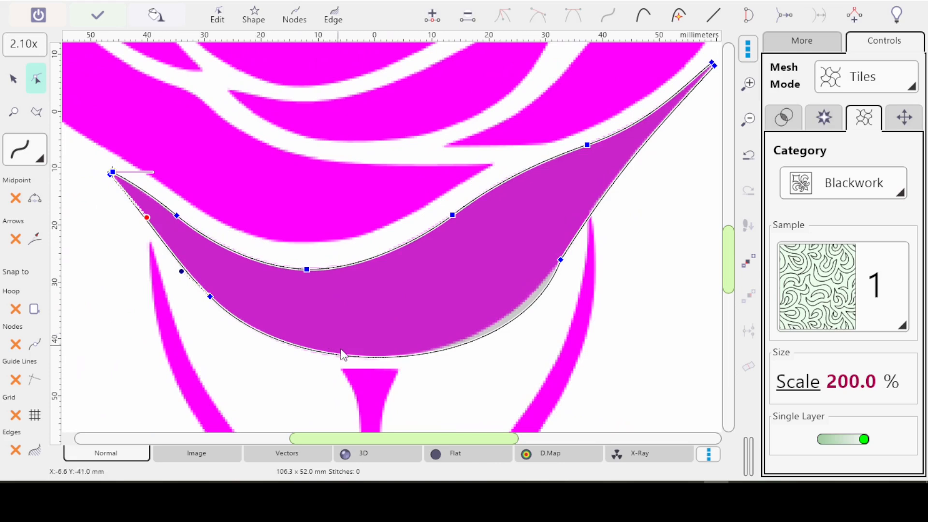
pyautogui.click(560, 260)
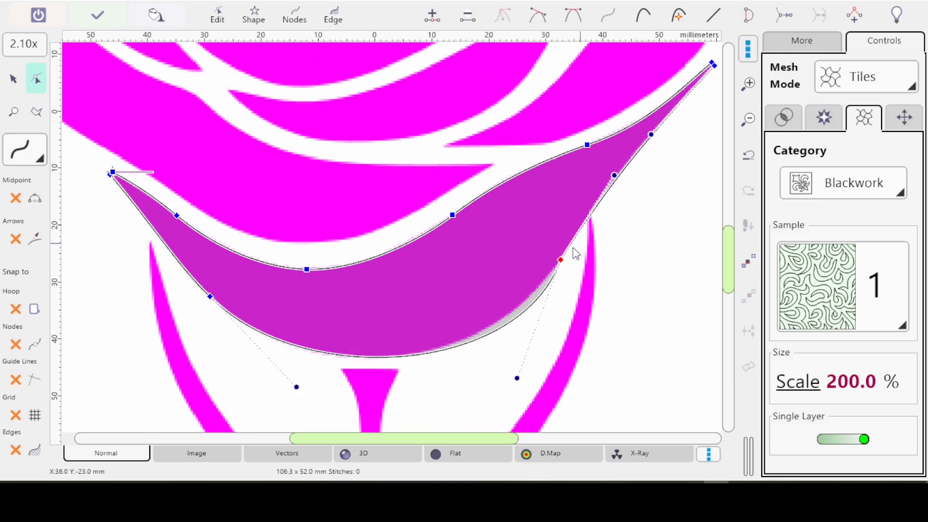
pyautogui.moveTo(517, 378)
pyautogui.mouseDown()
pyautogui.moveTo(485, 369)
pyautogui.moveTo(483, 379)
pyautogui.moveTo(522, 376)
pyautogui.moveTo(498, 387)
pyautogui.moveTo(513, 378)
pyautogui.mouseUp()
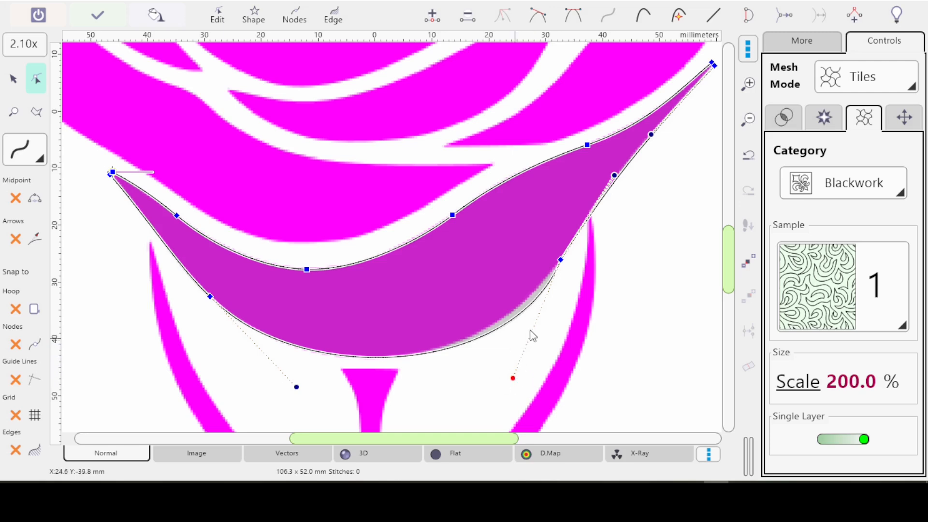
pyautogui.moveTo(561, 260); pyautogui.dragTo(524, 273)
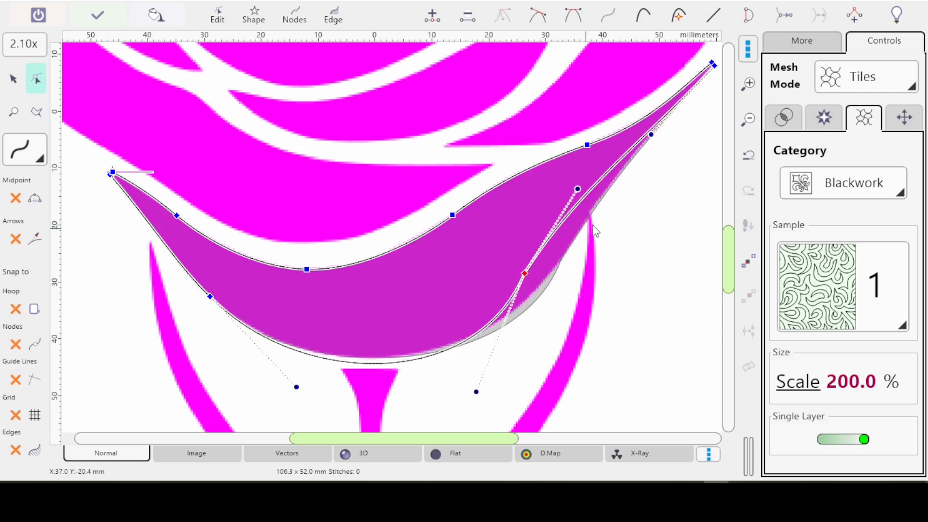
pyautogui.moveTo(524, 274); pyautogui.dragTo(542, 280)
pyautogui.moveTo(494, 398); pyautogui.dragTo(467, 380)
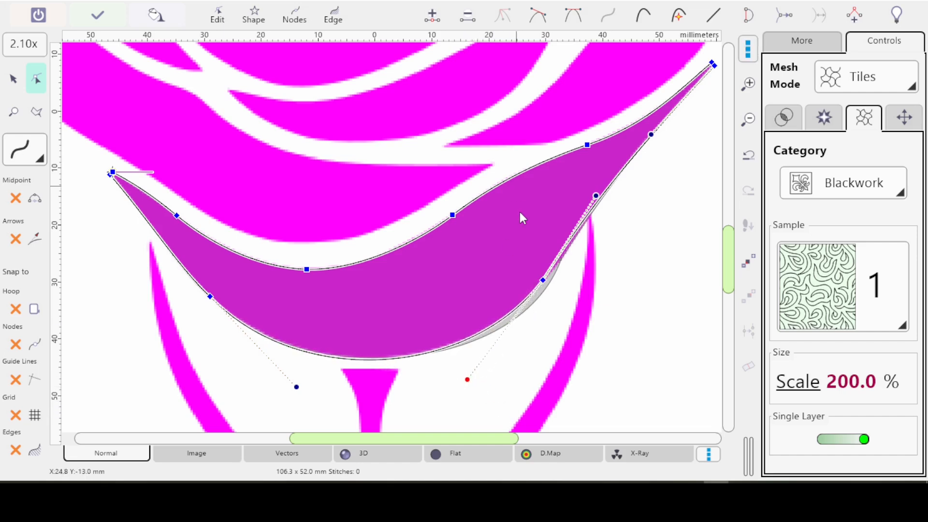
# Move the right segment's curve handles to about X 37, Y -20 mm and X 46, Y -6 mm, and make the lower right node smooth.
pyautogui.moveTo(595, 194); pyautogui.dragTo(584, 227)
pyautogui.moveTo(651, 134); pyautogui.dragTo(634, 142)
pyautogui.click(543, 280)
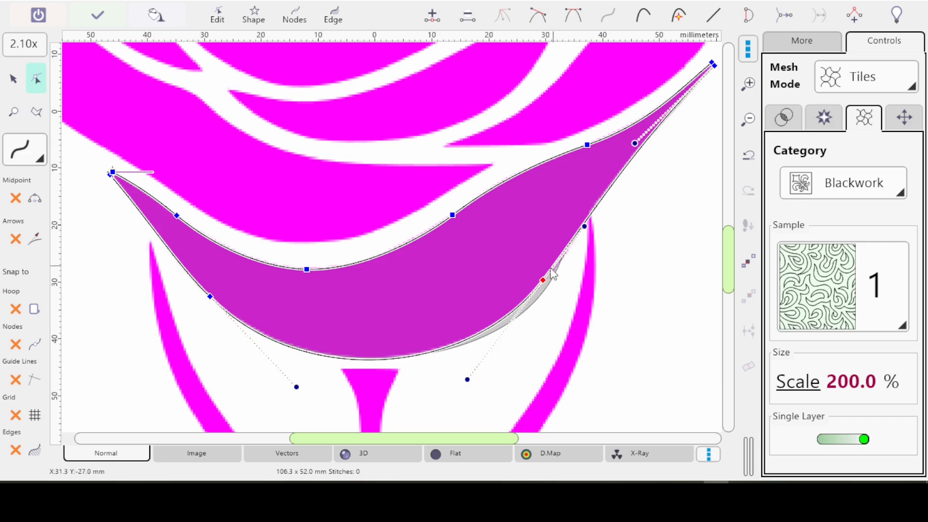
pyautogui.click(536, 18)
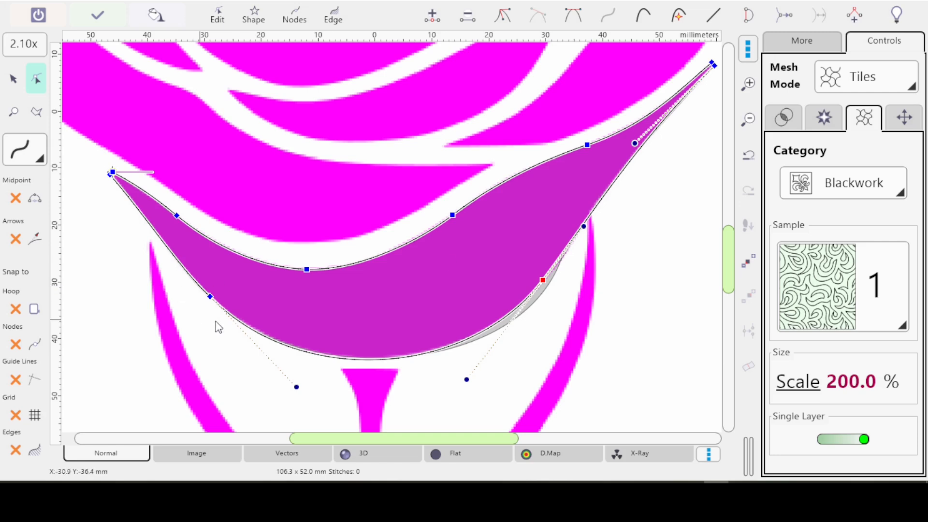
# Move the lower left node's bottom-segment curve handle to about X -13, Y -48 mm and make that node smooth.
pyautogui.click(210, 297)
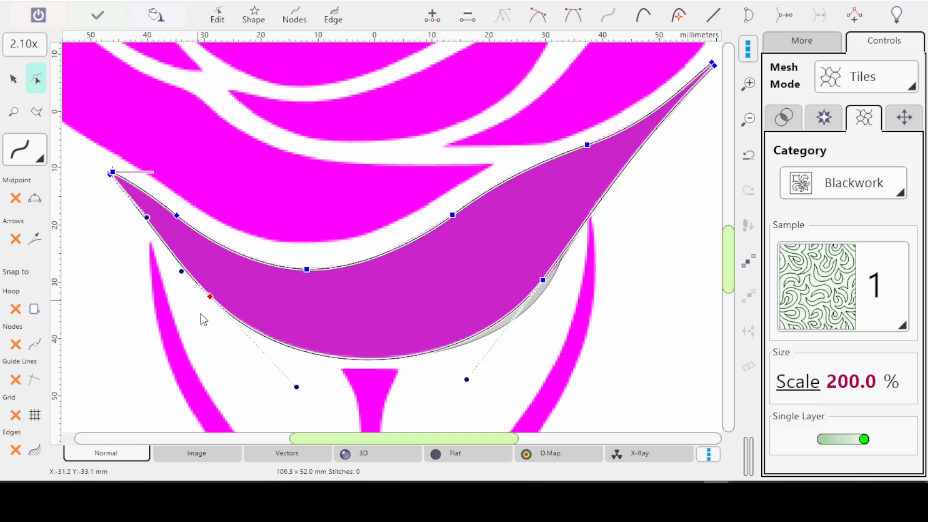
pyautogui.scroll(3, 210, 328)
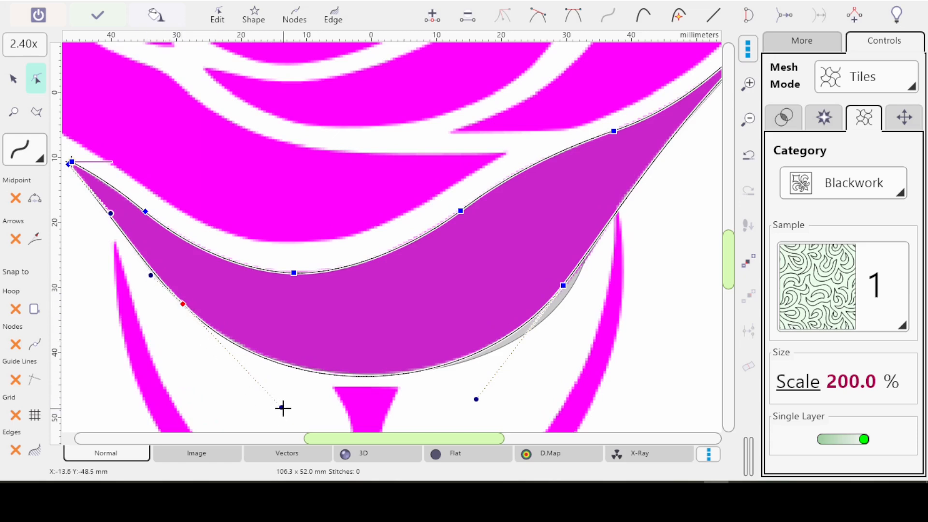
pyautogui.moveTo(281, 408); pyautogui.dragTo(285, 403)
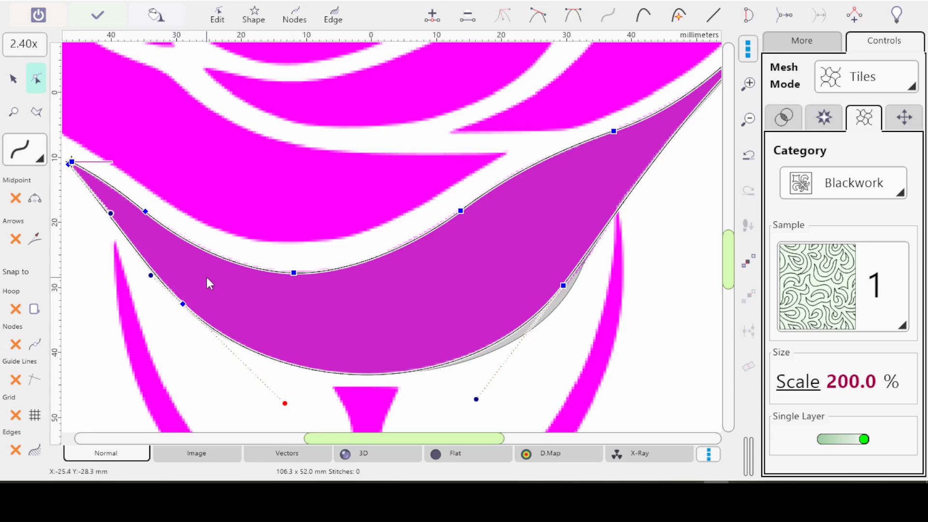
pyautogui.click(541, 17)
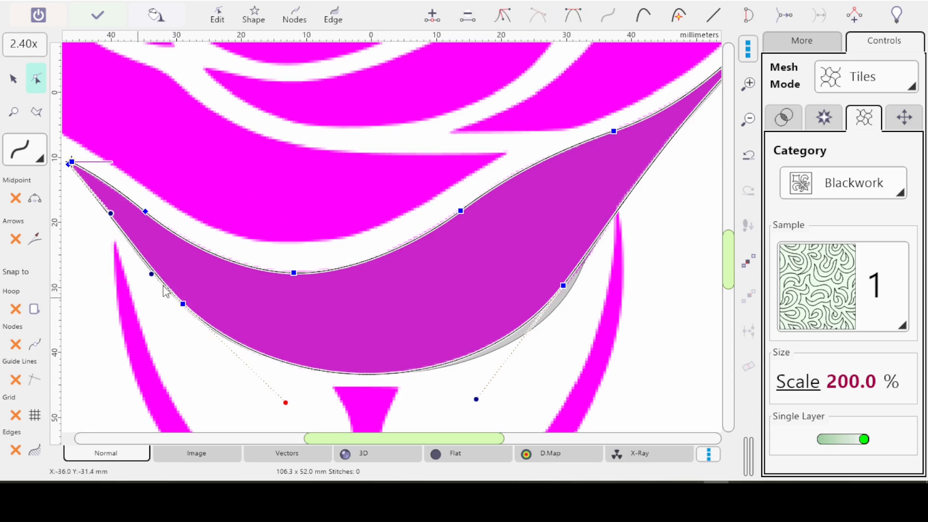
# Check the lower left edge against the image and apply the reshaped outline to the petal's mesh object.
pyautogui.moveTo(139, 250); pyautogui.dragTo(233, 222)
pyautogui.scroll(2, 216, 236)
pyautogui.scroll(4, 216, 236)
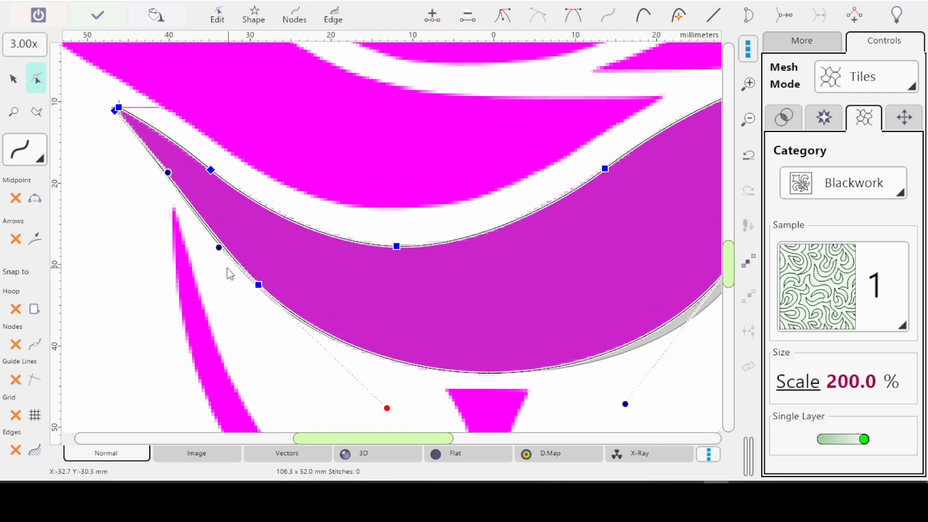
pyautogui.scroll(9, 215, 260)
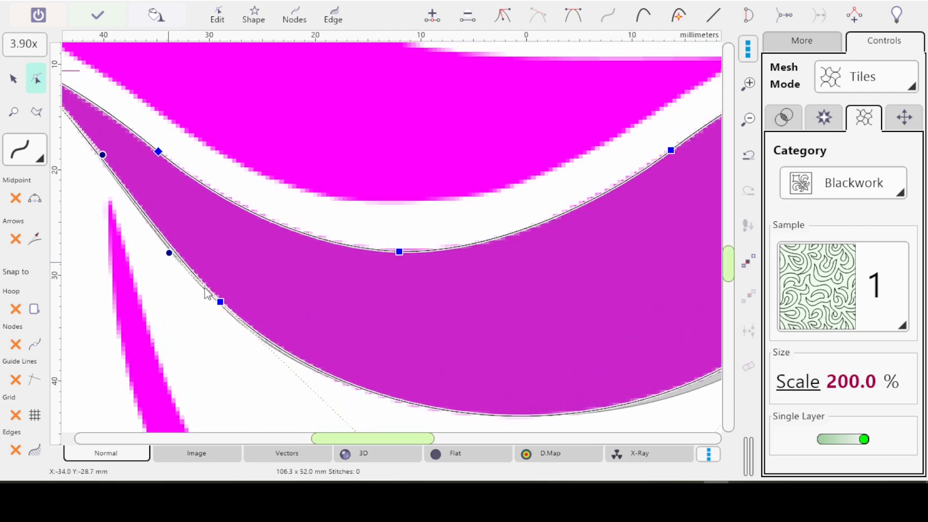
pyautogui.press('Return')
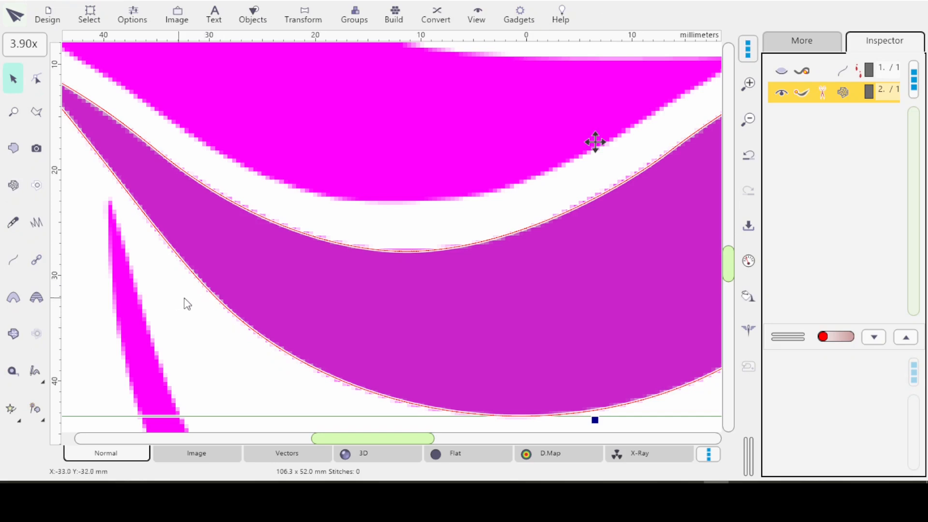
pyautogui.scroll(-9, 363, 333)
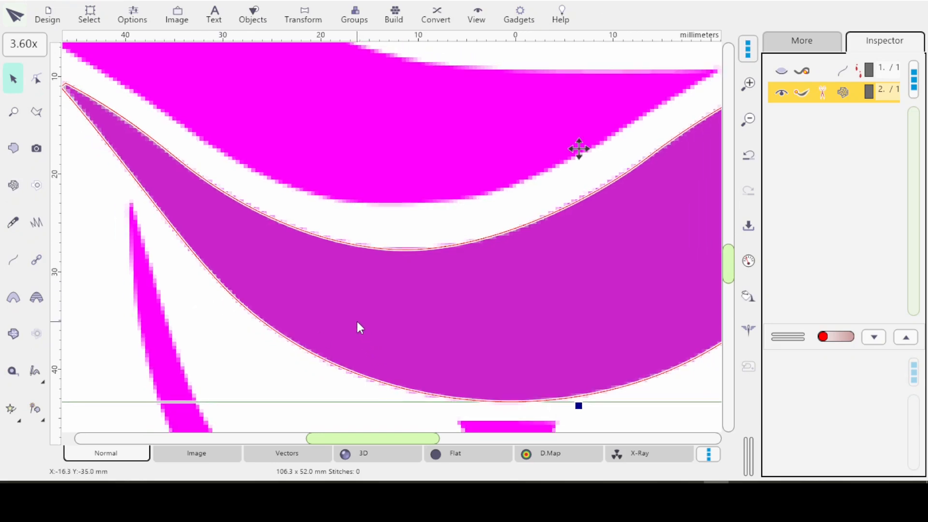
pyautogui.scroll(-2, 357, 320)
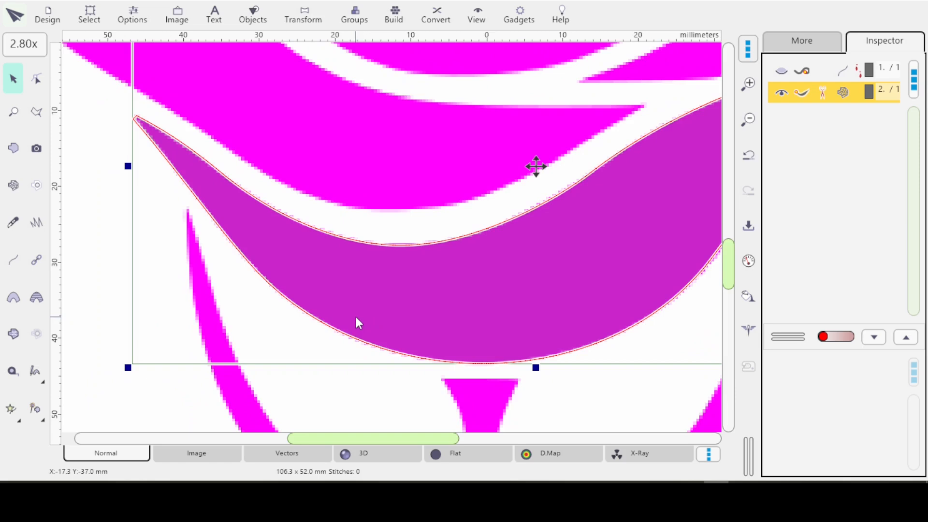
# Insert a node in the middle of the petal's right segment and move it to about X 40, Y -15 mm.
pyautogui.scroll(-2, 358, 319)
pyautogui.hscroll(5, 524, 294)
pyautogui.scroll(1, 524, 294)
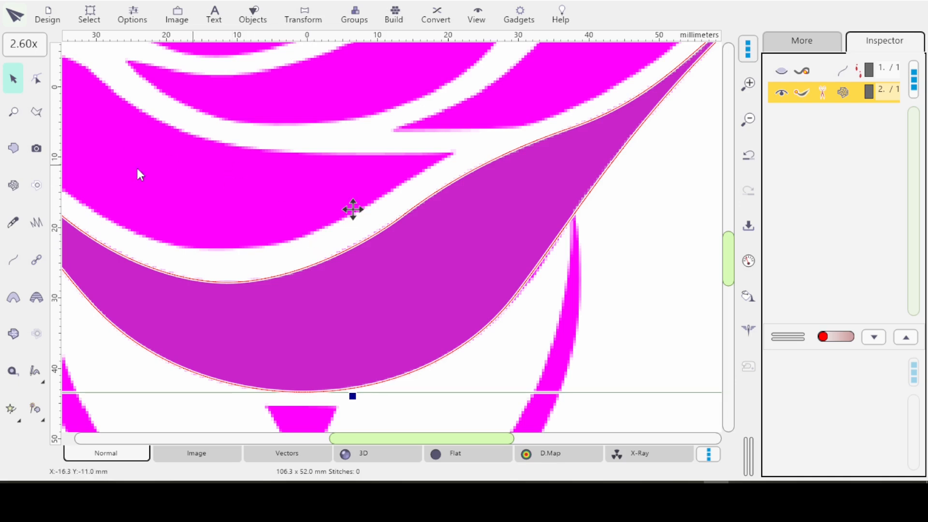
pyautogui.click(36, 79)
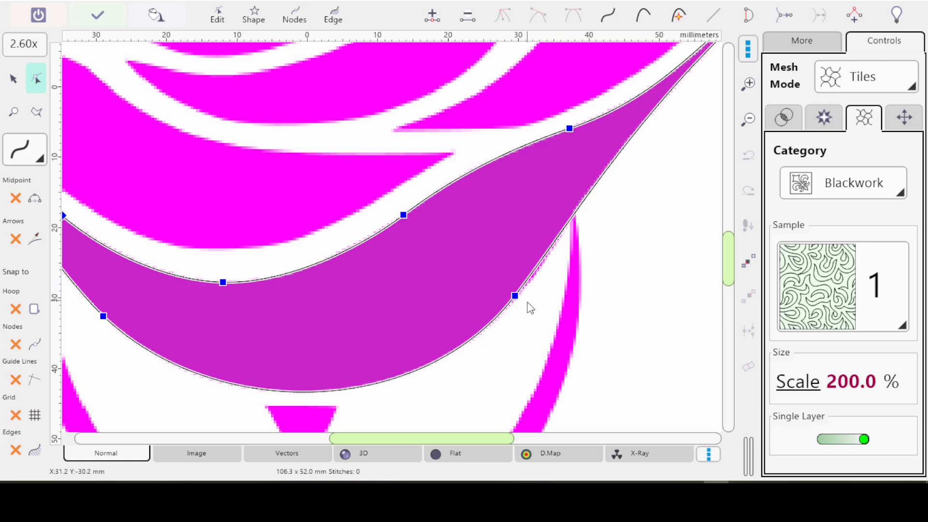
pyautogui.click(514, 295)
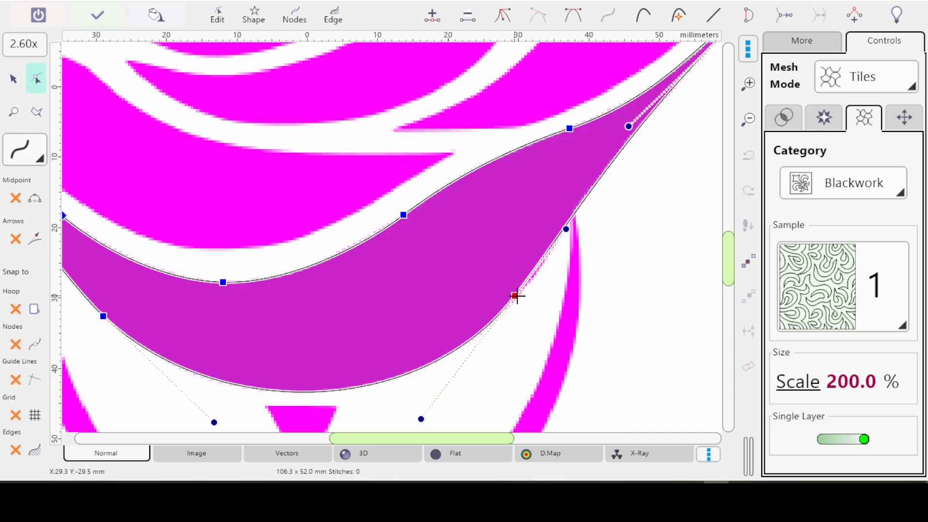
pyautogui.moveTo(651, 226); pyautogui.dragTo(594, 277)
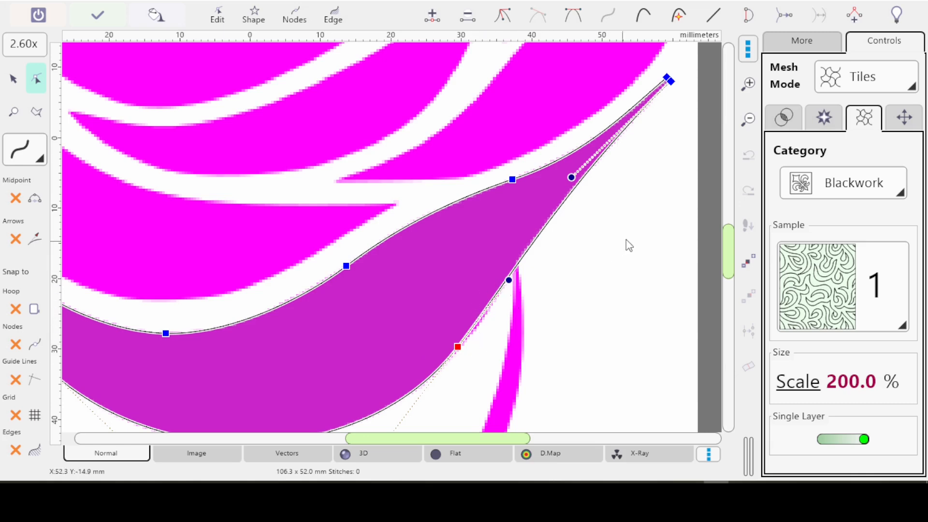
pyautogui.moveTo(727, 233); pyautogui.dragTo(727, 244)
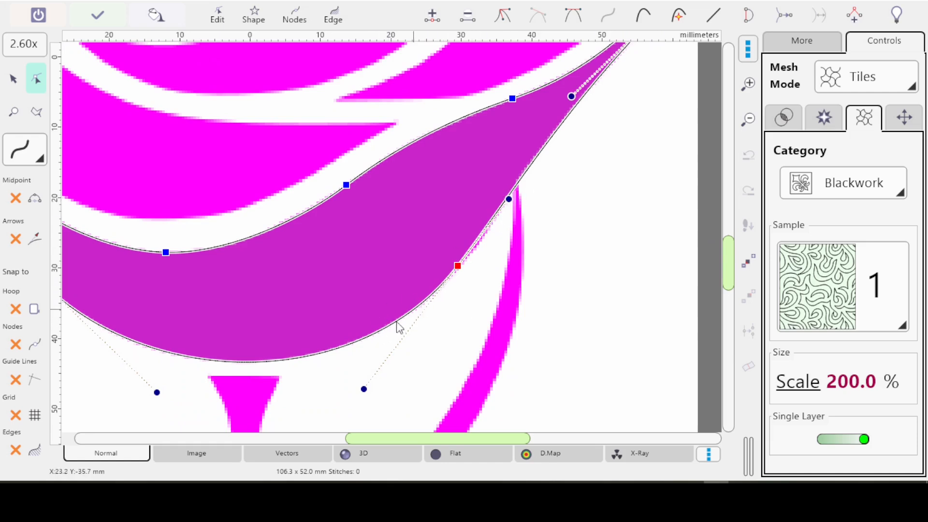
pyautogui.click(508, 198)
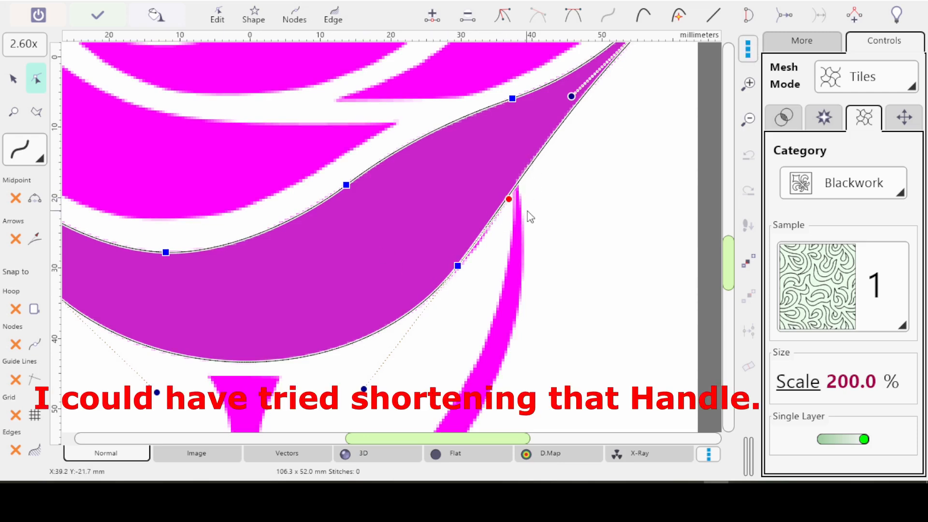
pyautogui.click(432, 17)
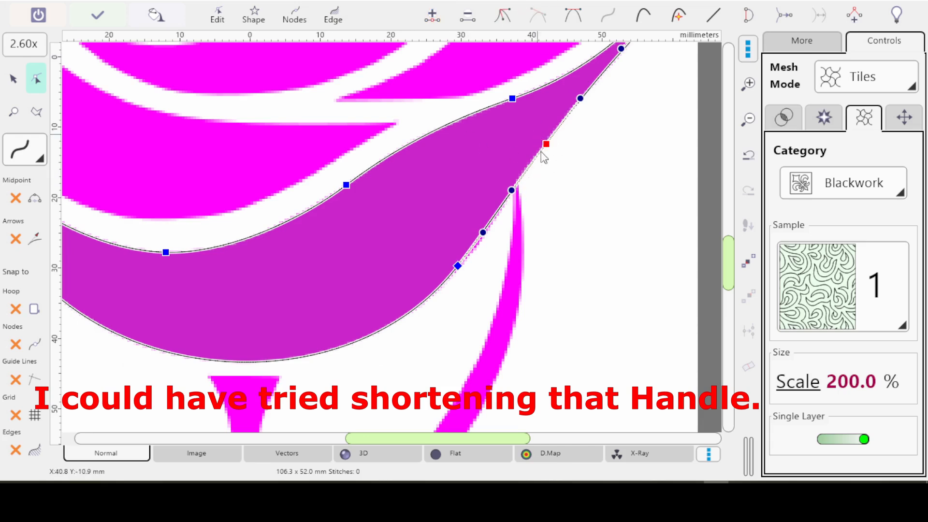
pyautogui.moveTo(546, 144); pyautogui.dragTo(532, 162)
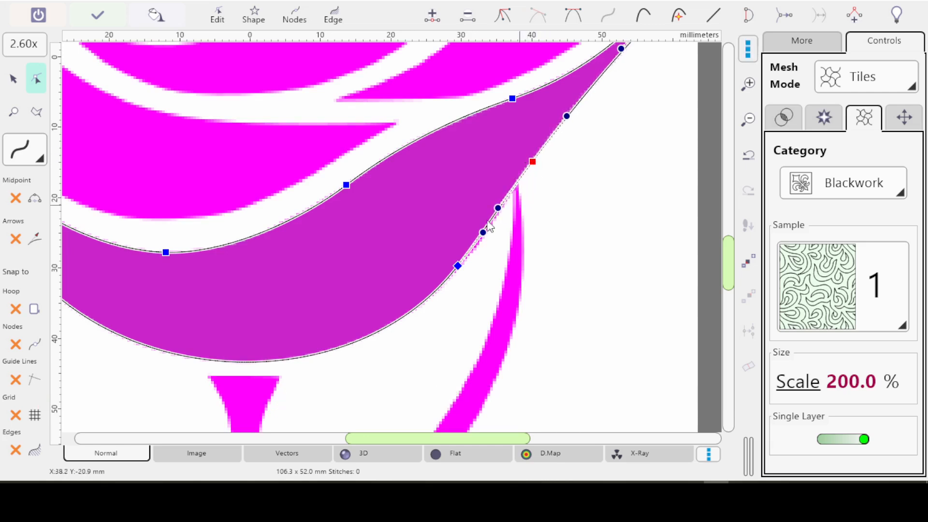
# Make the lower right node smooth and move the handles of the segment above it to about X 34, Y -24 mm and X 33, Y -26 mm.
pyautogui.click(456, 266)
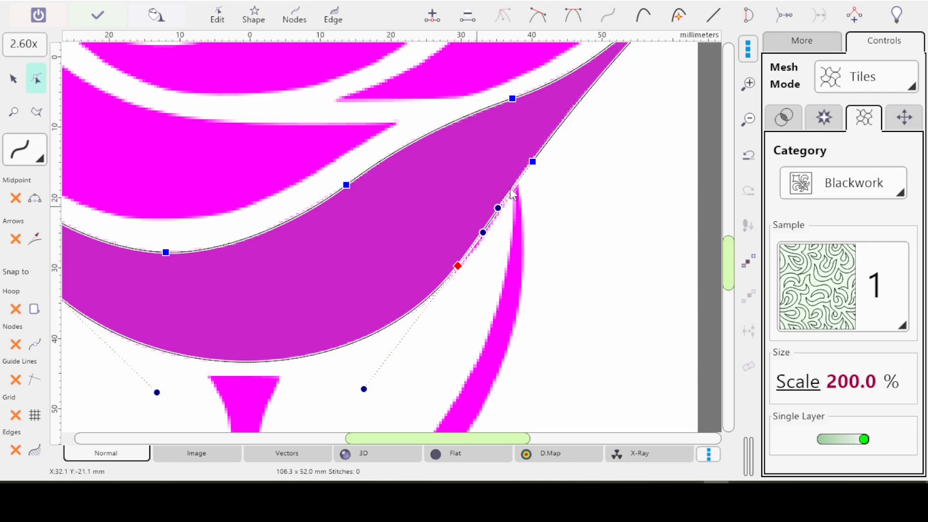
pyautogui.click(543, 13)
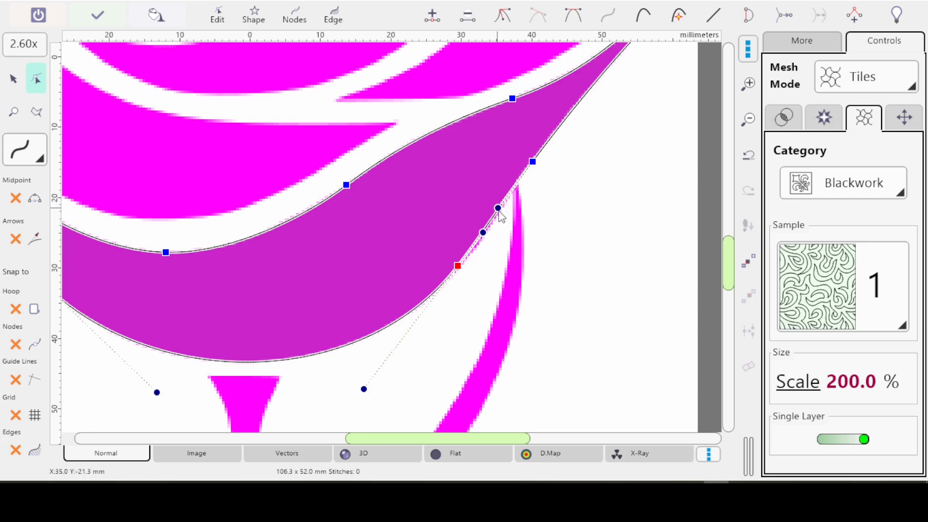
pyautogui.moveTo(498, 203); pyautogui.dragTo(492, 222)
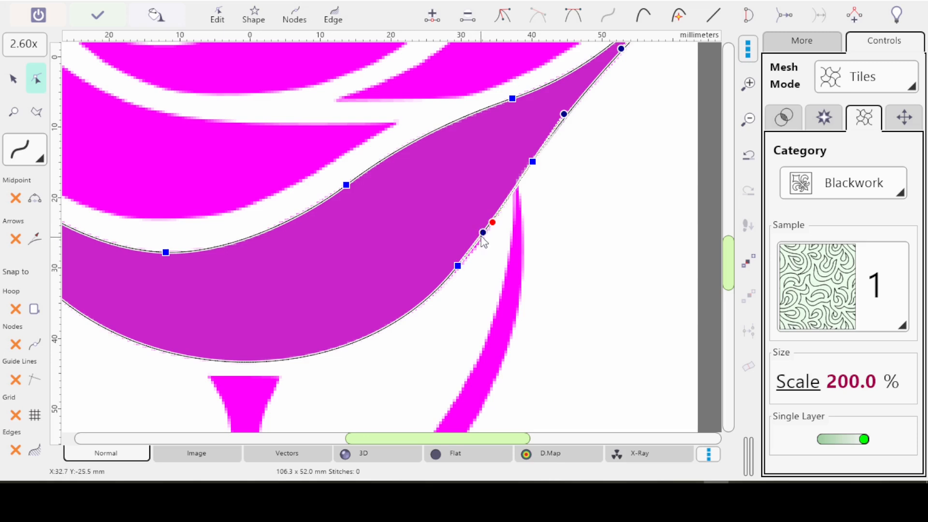
pyautogui.moveTo(482, 232)
pyautogui.mouseDown()
pyautogui.moveTo(492, 223)
pyautogui.moveTo(482, 238)
pyautogui.mouseUp()
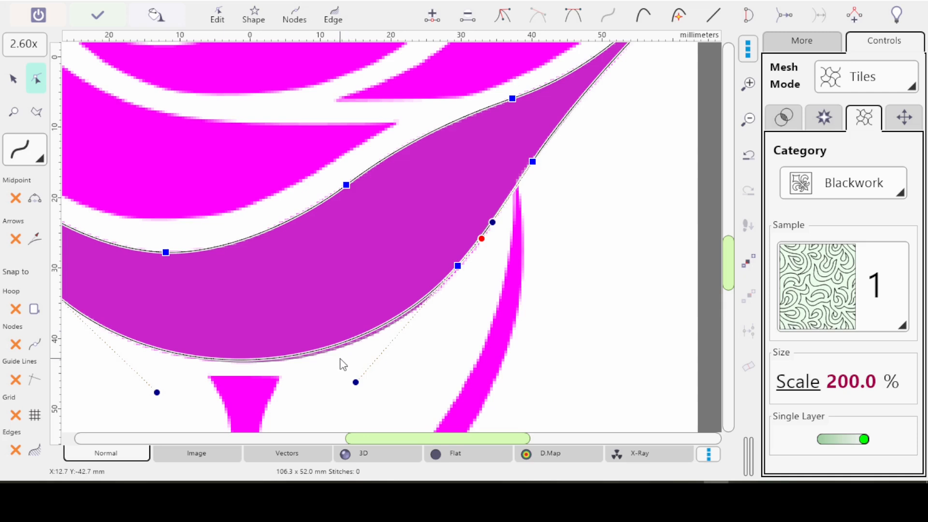
# Nudge the lower right node to about X 30, Y -30 mm and the bottom segment's handles to about X 14, Y -47 and X -11, Y -49 mm.
pyautogui.moveTo(458, 266); pyautogui.dragTo(459, 268)
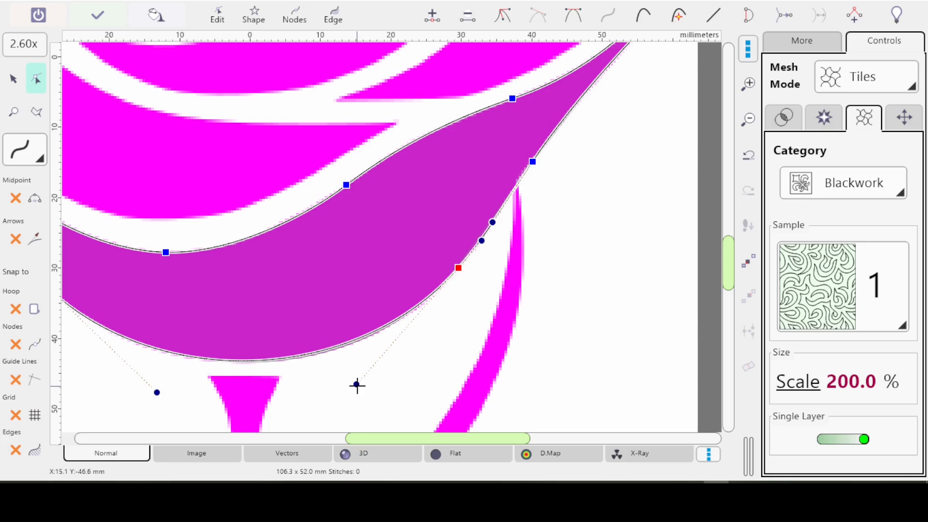
pyautogui.moveTo(356, 385)
pyautogui.mouseDown()
pyautogui.moveTo(339, 391)
pyautogui.moveTo(350, 387)
pyautogui.mouseUp()
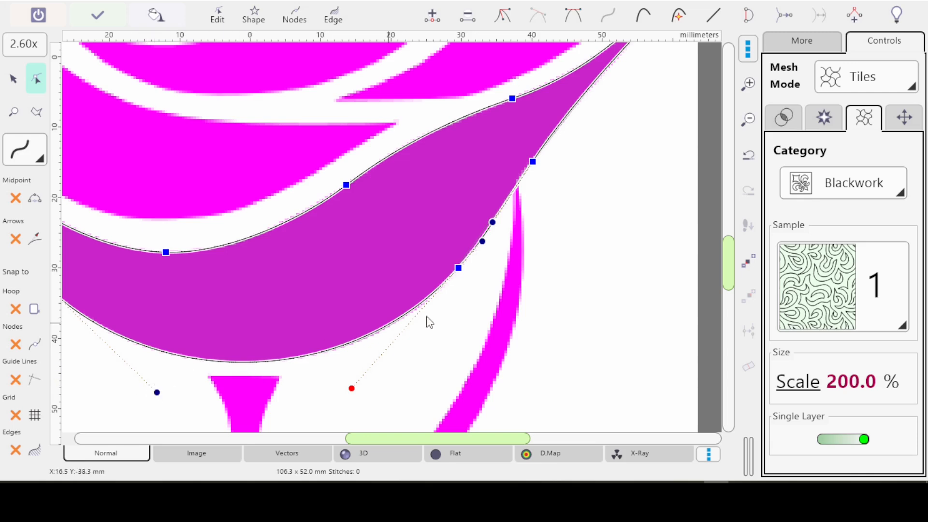
pyautogui.click(157, 391)
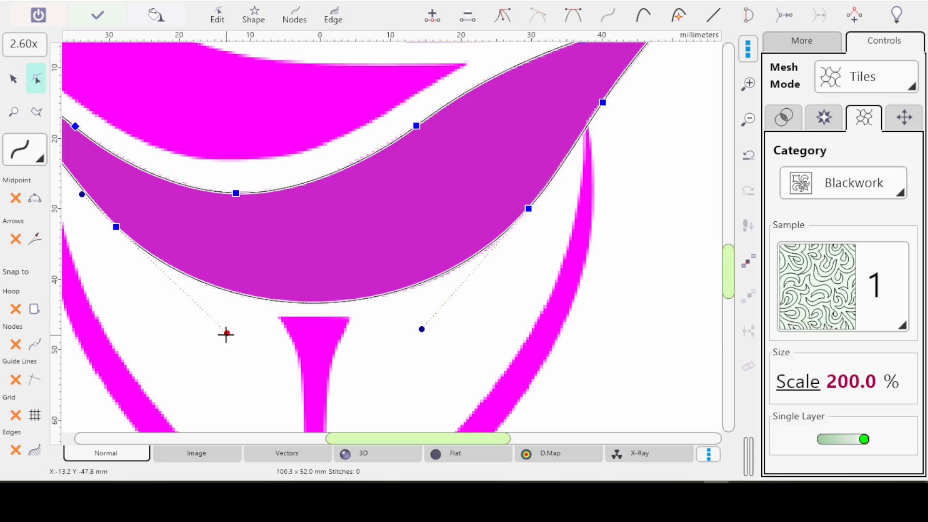
pyautogui.moveTo(225, 333)
pyautogui.mouseDown()
pyautogui.moveTo(253, 332)
pyautogui.moveTo(240, 340)
pyautogui.mouseUp()
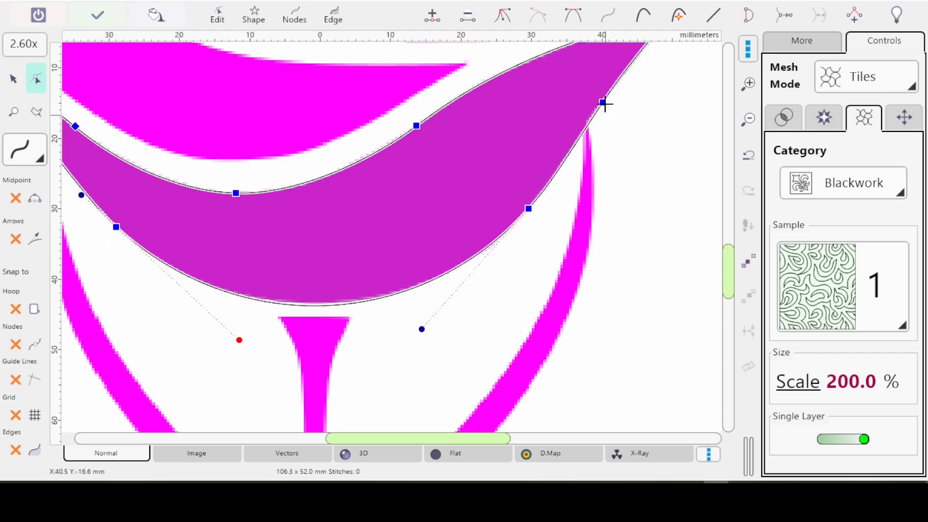
# Move the right tip's lower curve handle to about X 53, Y 1 mm and apply the reshaped outline to the mesh object.
pyautogui.moveTo(601, 200); pyautogui.dragTo(483, 357)
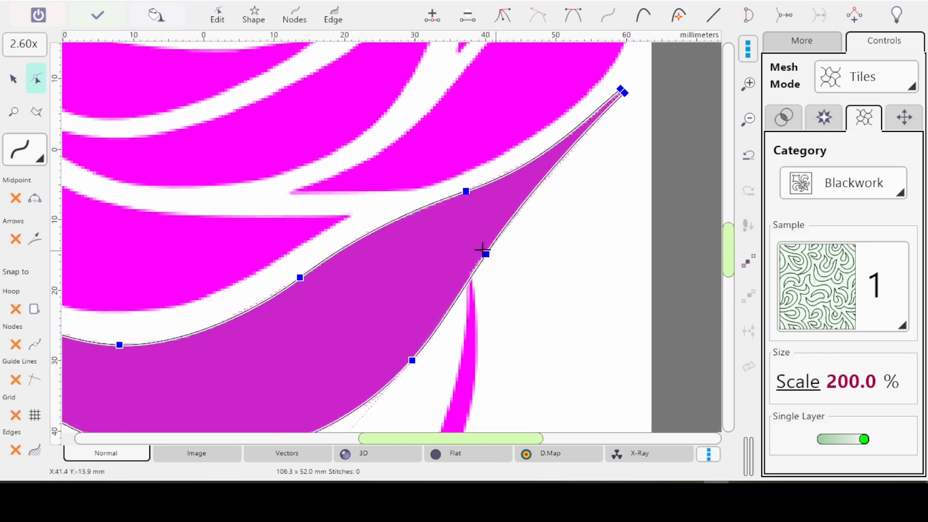
pyautogui.click(622, 91)
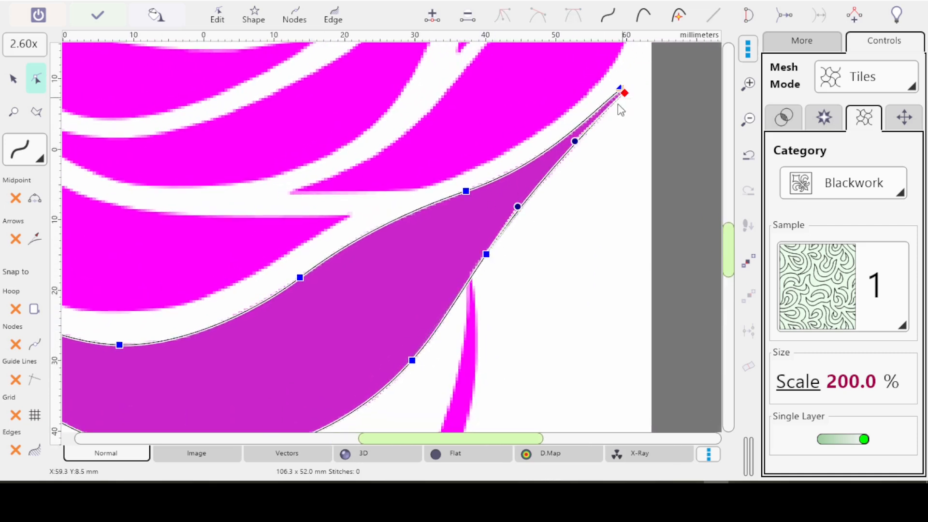
pyautogui.click(575, 141)
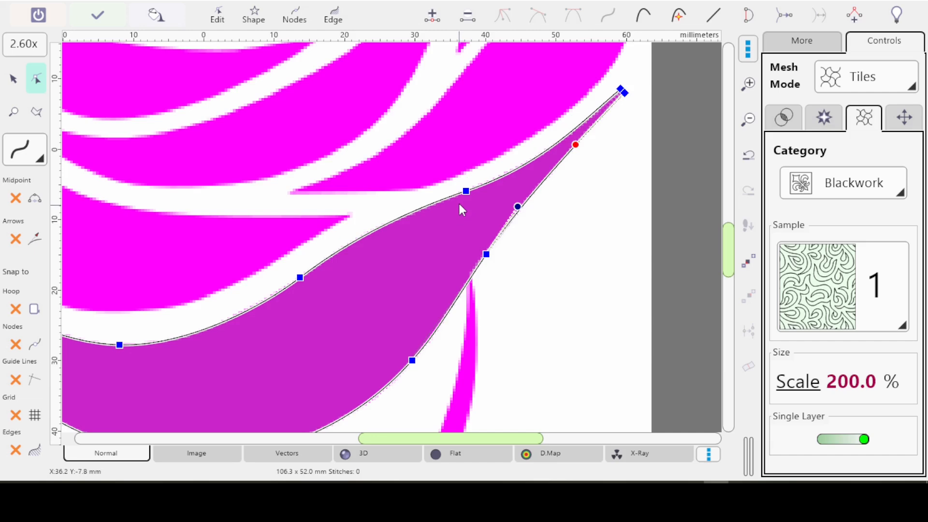
pyautogui.scroll(-5, 457, 202)
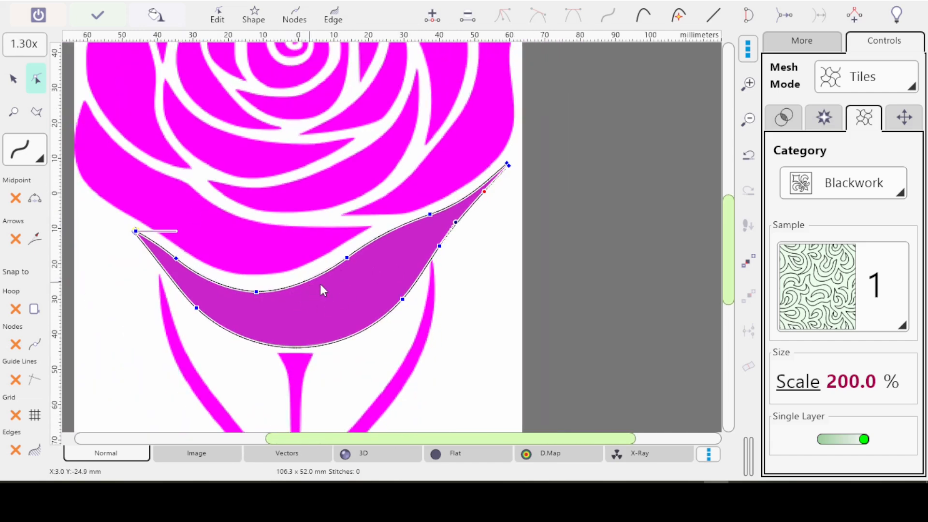
pyautogui.press('Return')
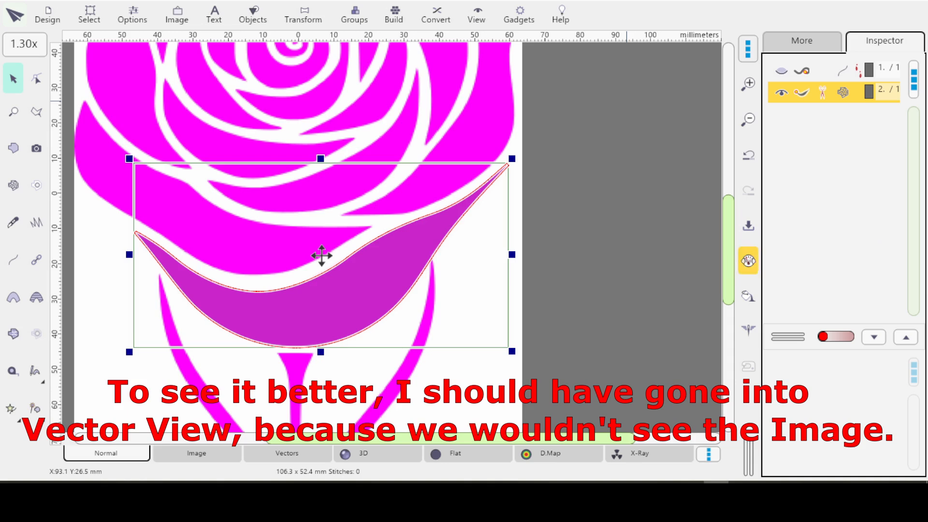
# Choose Blackwork tile sample 153 in the petal's mesh parameters.
pyautogui.click(748, 268)
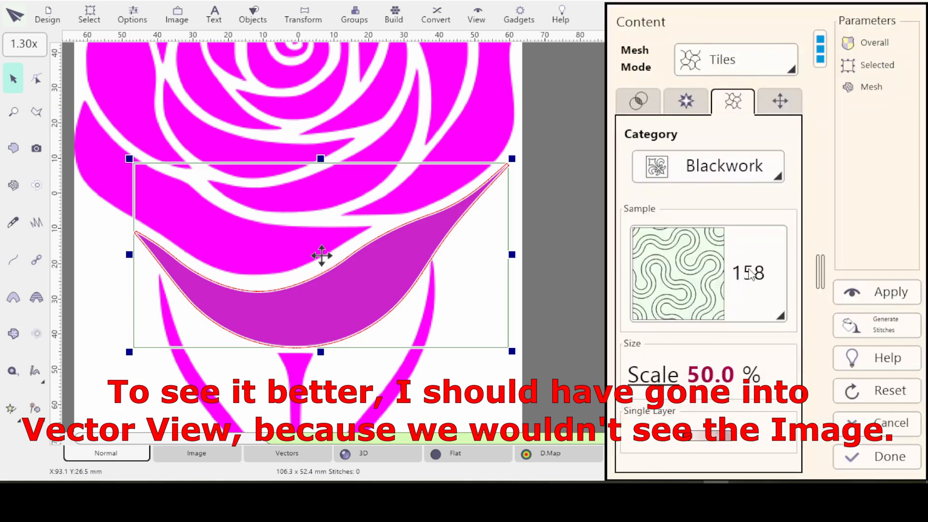
pyautogui.click(780, 318)
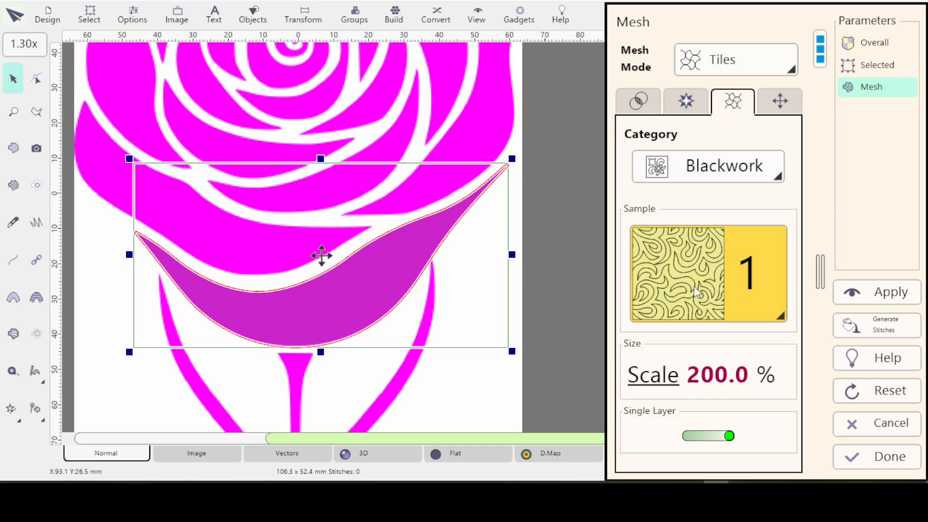
pyautogui.click(776, 307)
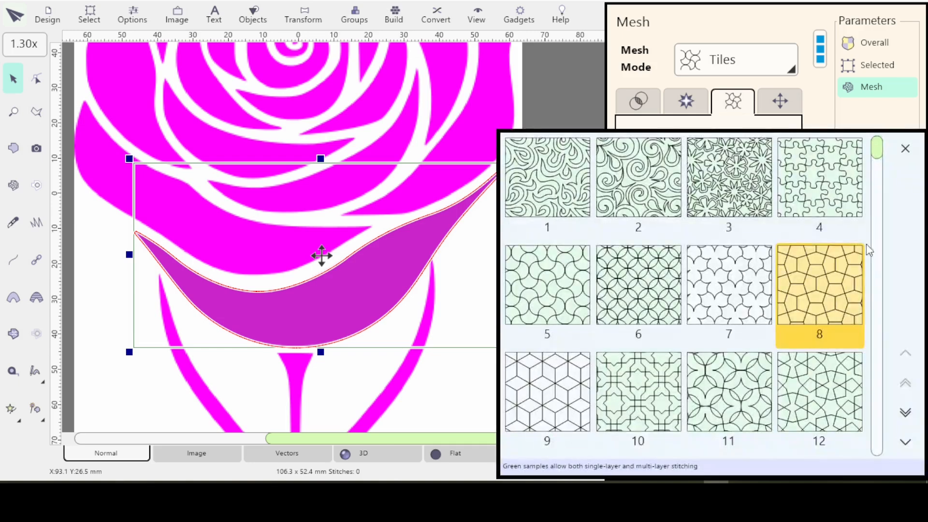
pyautogui.scroll(-1, 887, 462)
pyautogui.moveTo(882, 445); pyautogui.dragTo(880, 442)
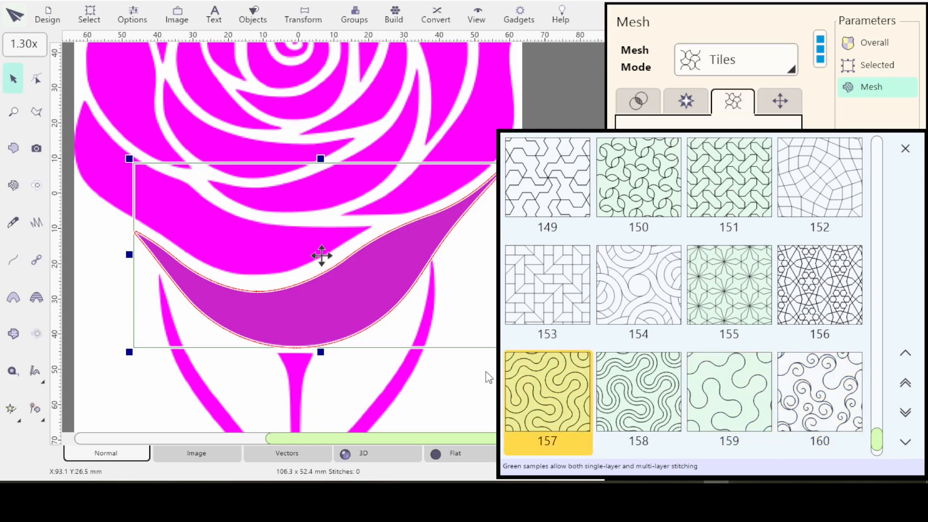
pyautogui.click(548, 283)
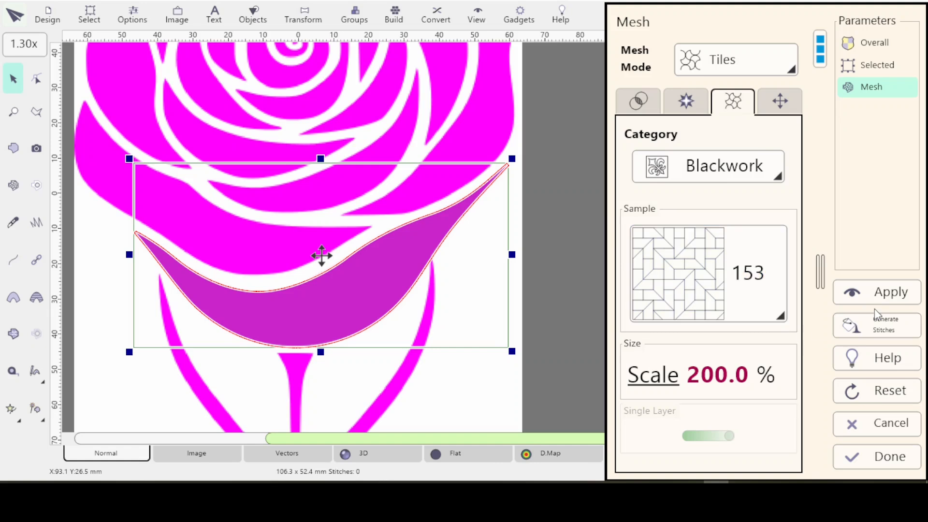
# Set the tile scale to 75%, check the common mesh settings, and apply the parameters to fill the petal.
pyautogui.click(660, 372)
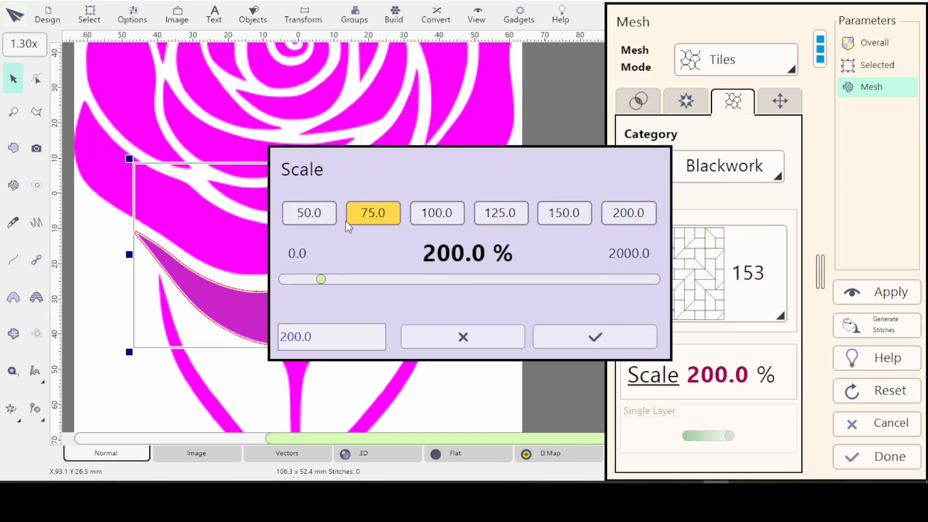
pyautogui.click(386, 222)
pyautogui.click(585, 324)
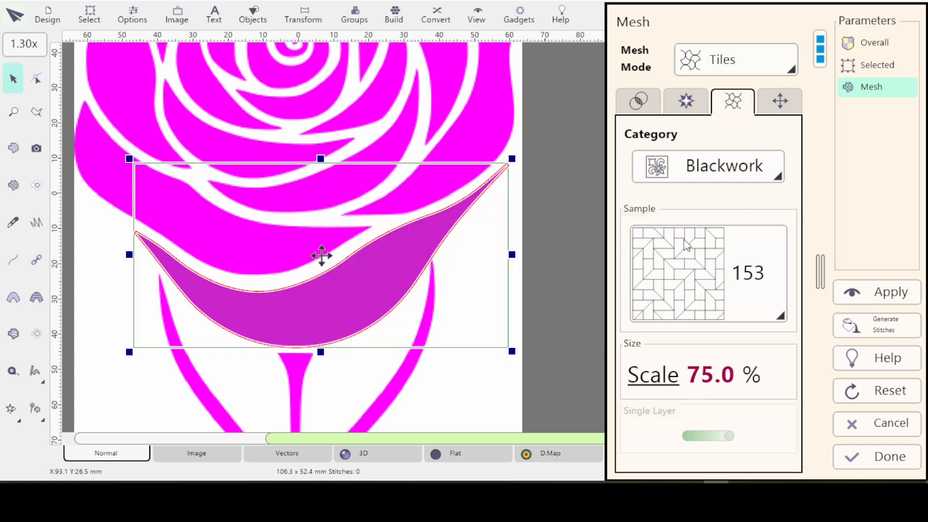
pyautogui.click(631, 99)
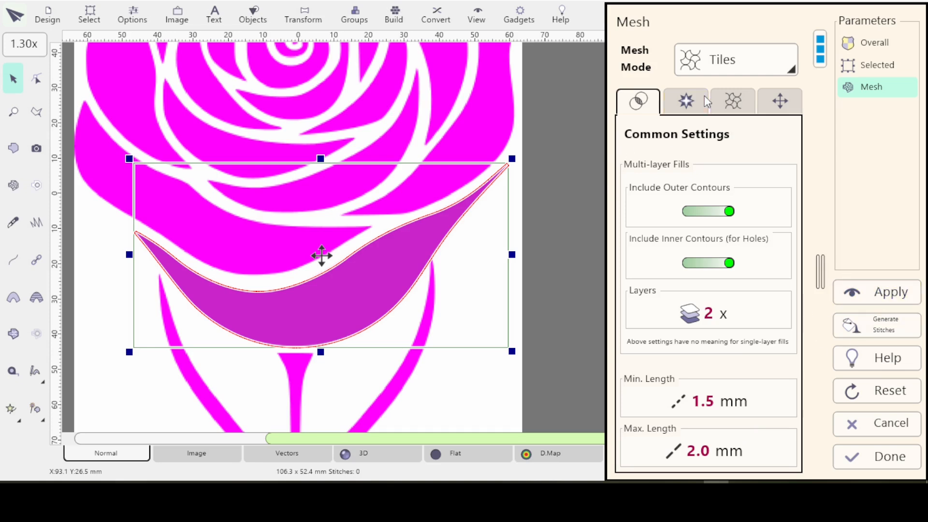
pyautogui.click(731, 100)
pyautogui.click(885, 292)
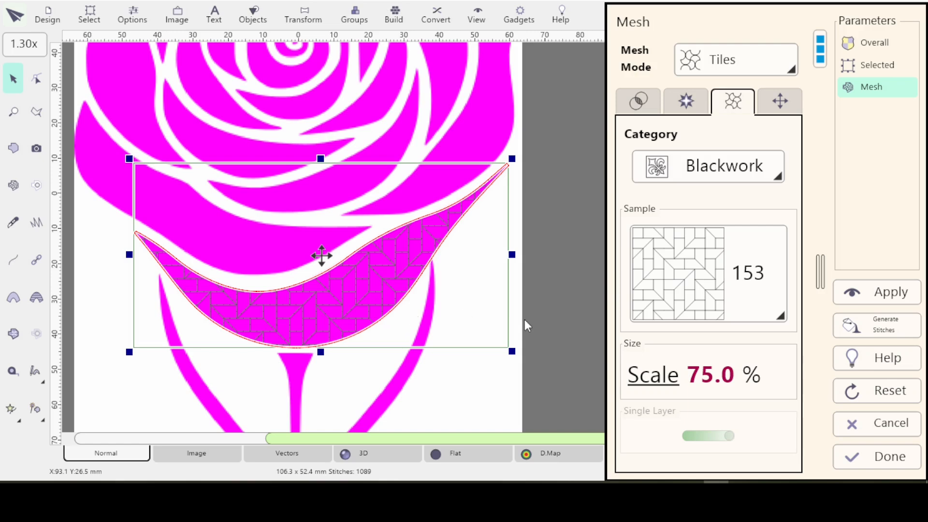
pyautogui.click(874, 457)
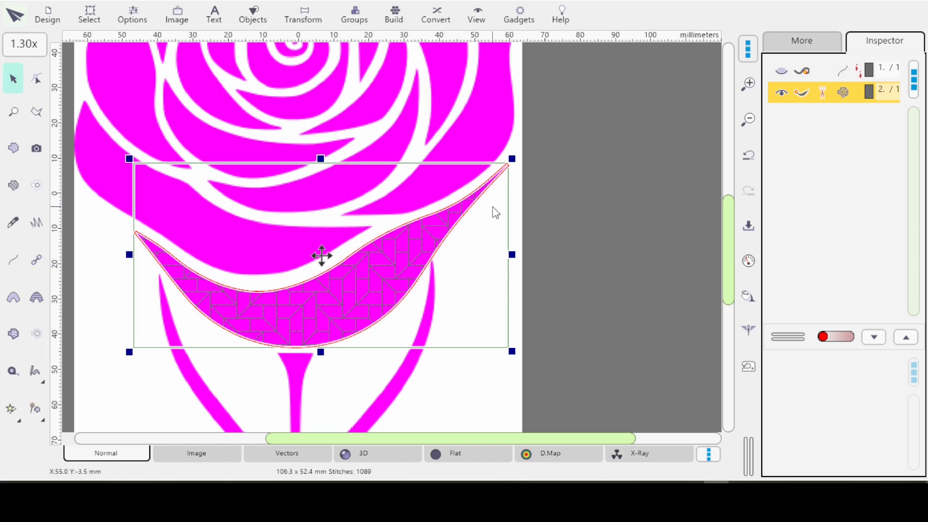
# Preview the filled petal in the 3D view, return to the Normal view and inspect its right end.
pyautogui.moveTo(726, 247); pyautogui.dragTo(726, 231)
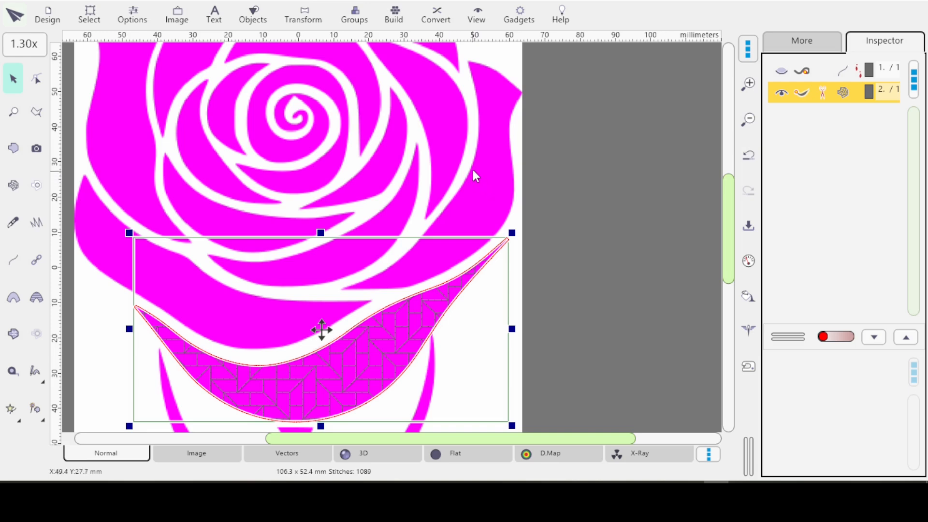
pyautogui.click(371, 456)
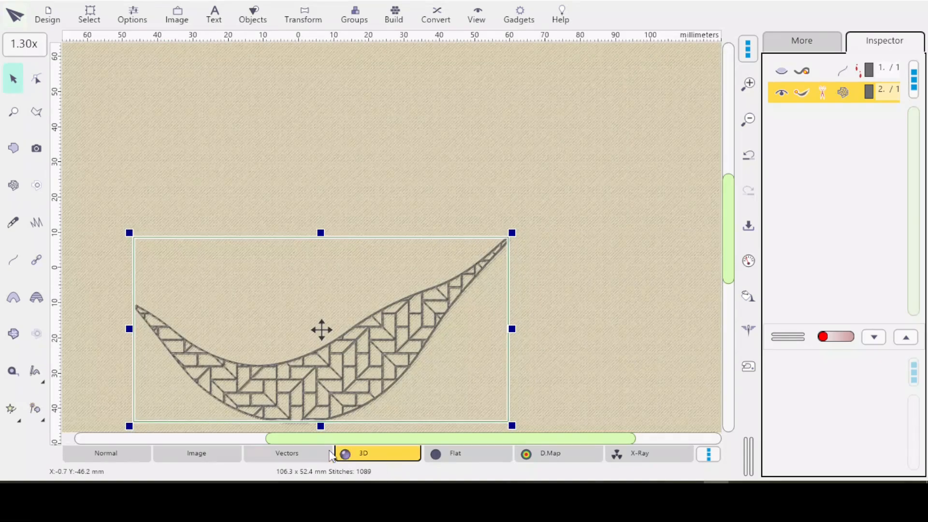
pyautogui.click(111, 453)
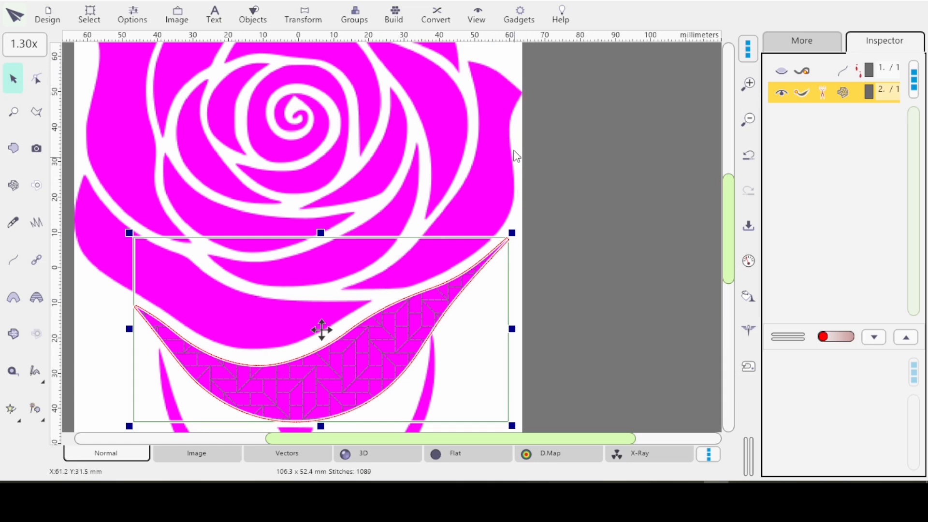
pyautogui.scroll(5, 514, 161)
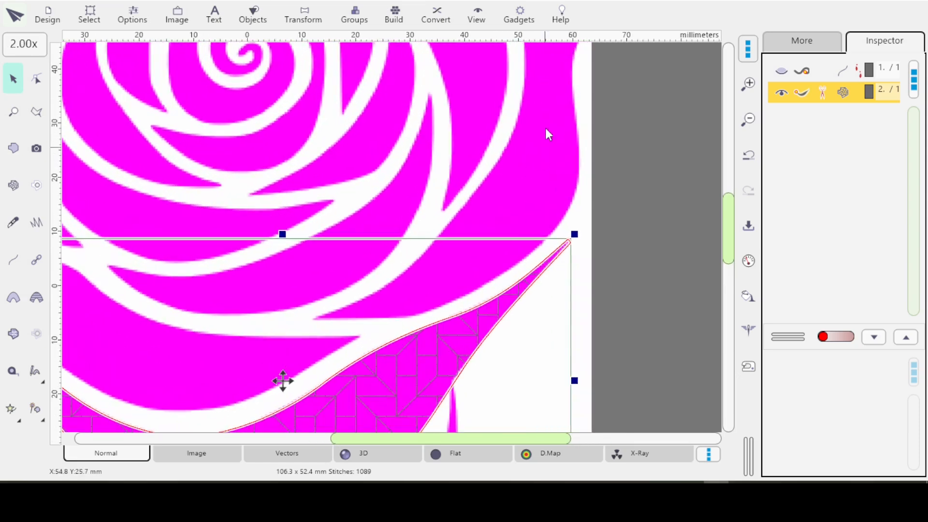
# Open the recent design RoseNoIronPinkNodes.eof.
pyautogui.moveTo(507, 255); pyautogui.dragTo(502, 276)
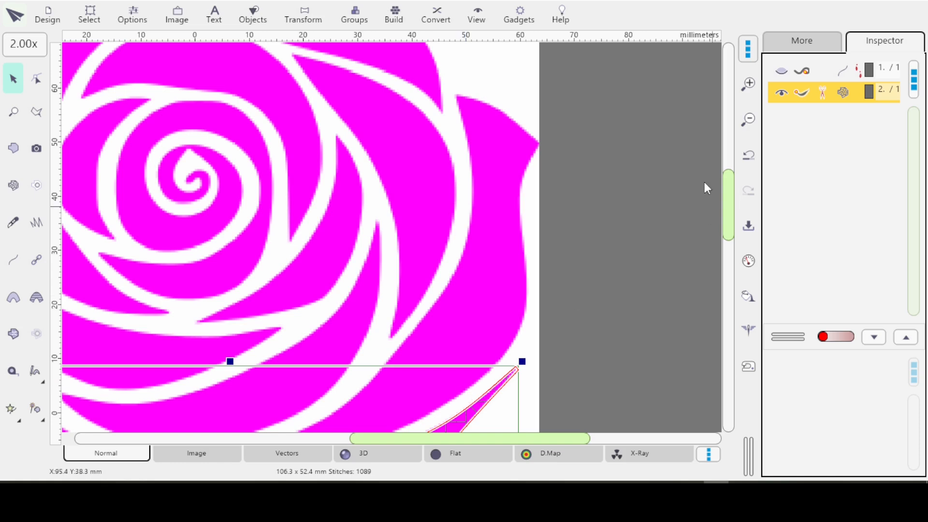
pyautogui.moveTo(729, 198); pyautogui.dragTo(727, 219)
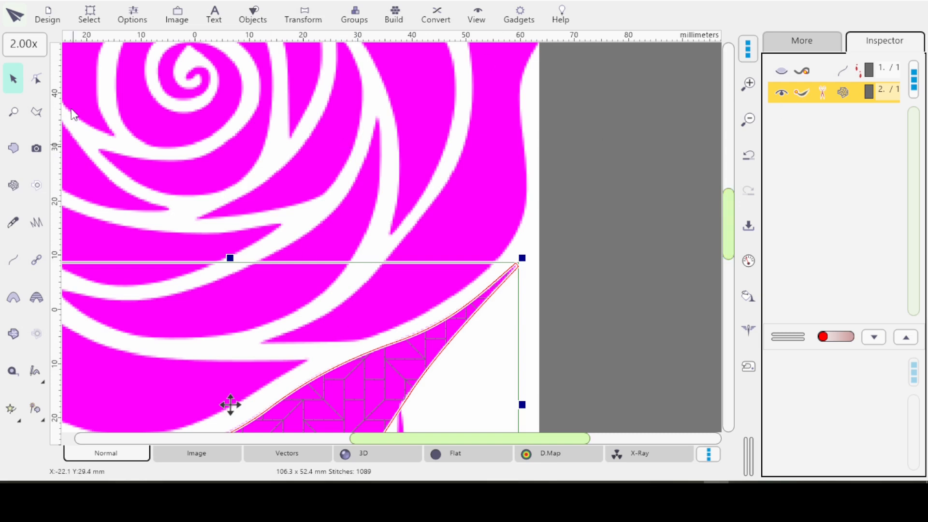
pyautogui.click(48, 15)
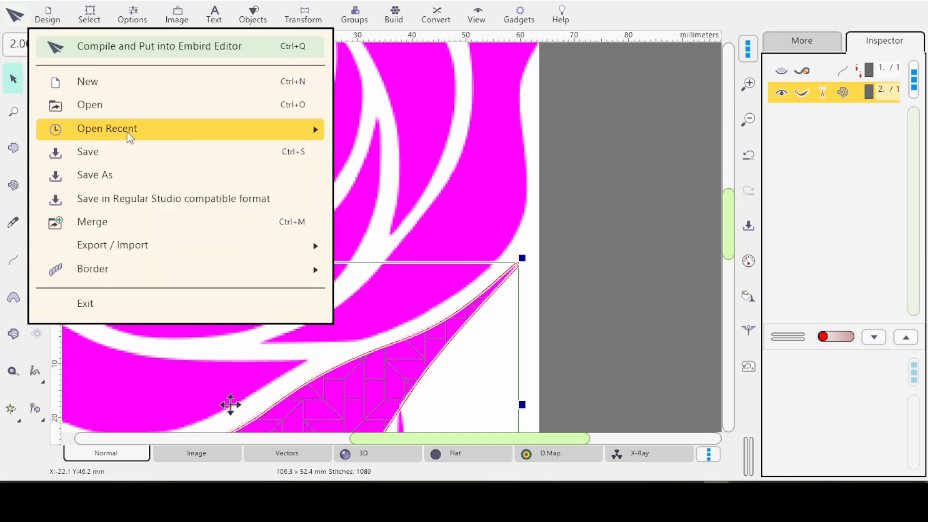
pyautogui.moveTo(129, 138)
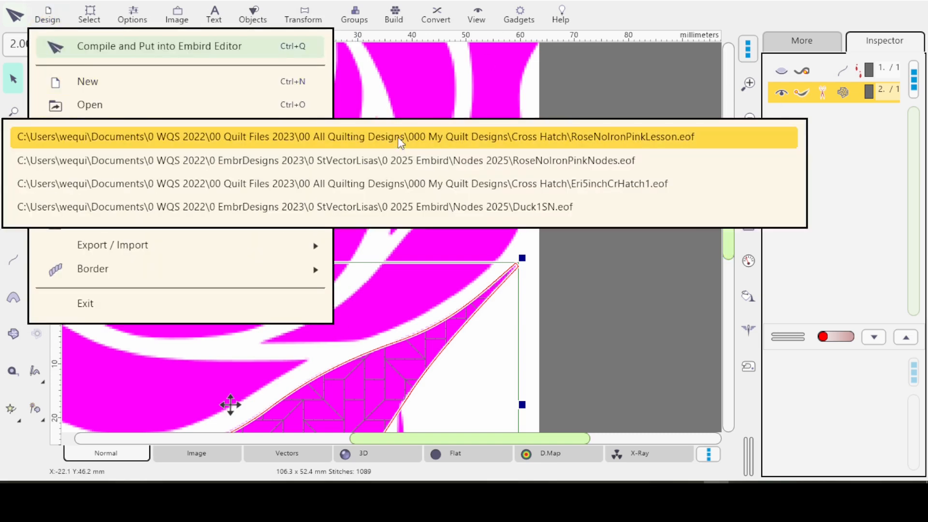
pyautogui.click(503, 162)
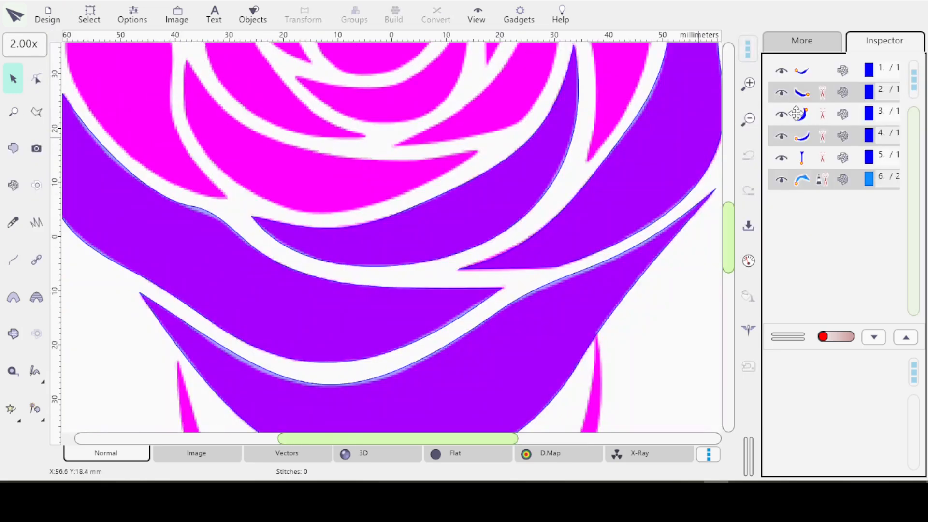
# Look through the traced petals by selecting objects 4, 1, 2 and 6 one after another.
pyautogui.click(829, 135)
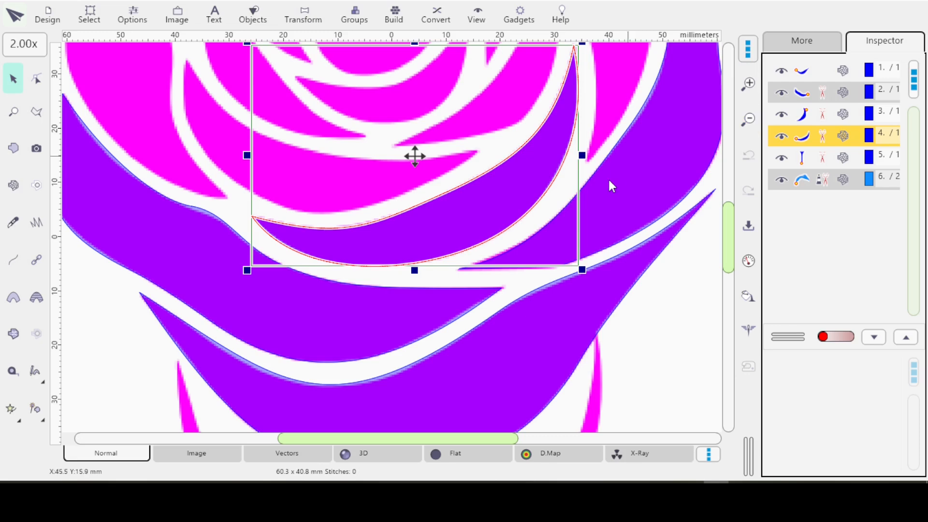
pyautogui.click(838, 72)
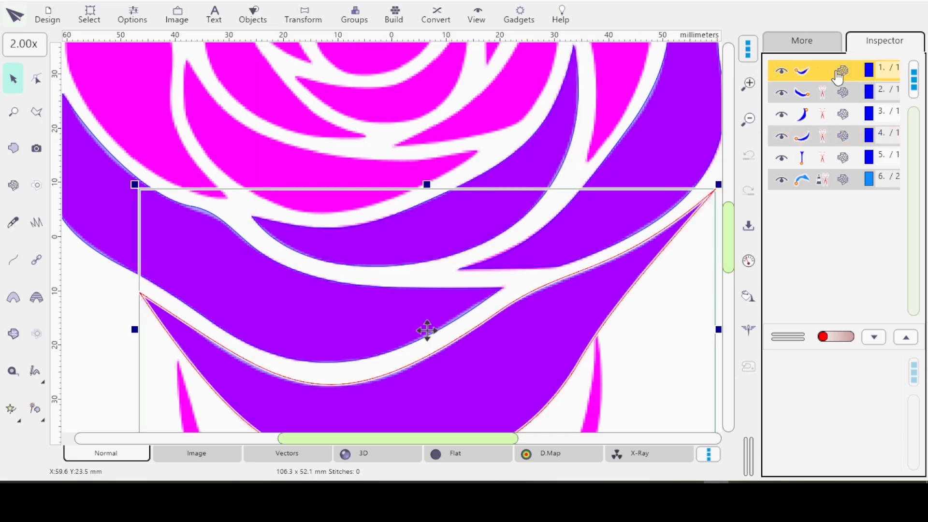
pyautogui.click(838, 96)
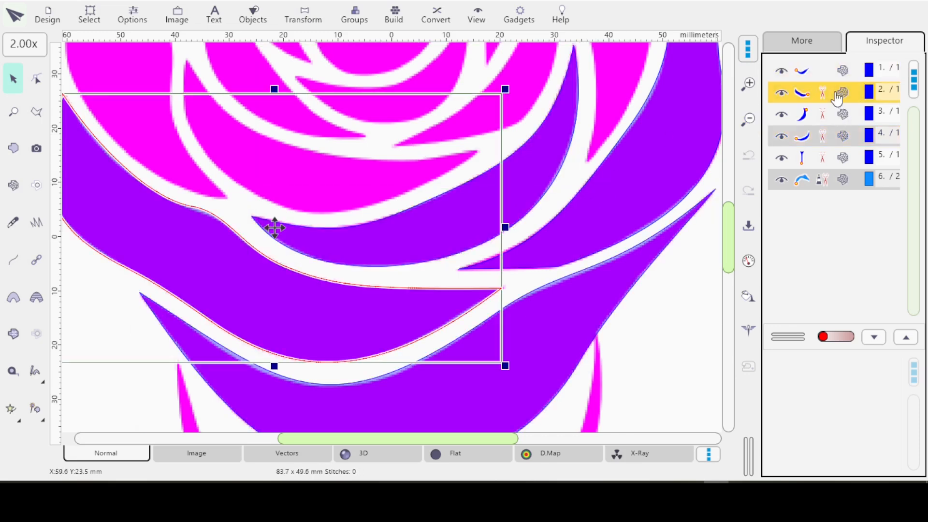
pyautogui.click(831, 184)
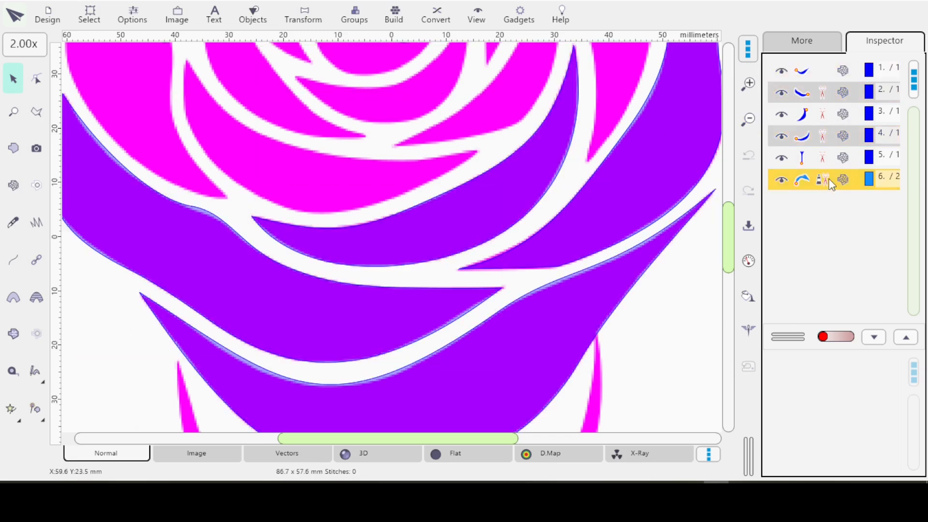
# Edit the nodes of the third petal object and convert its outer-edge node at about X 61, Y 30 mm to a smooth node.
pyautogui.click(822, 120)
pyautogui.moveTo(613, 205); pyautogui.dragTo(416, 352)
pyautogui.click(36, 79)
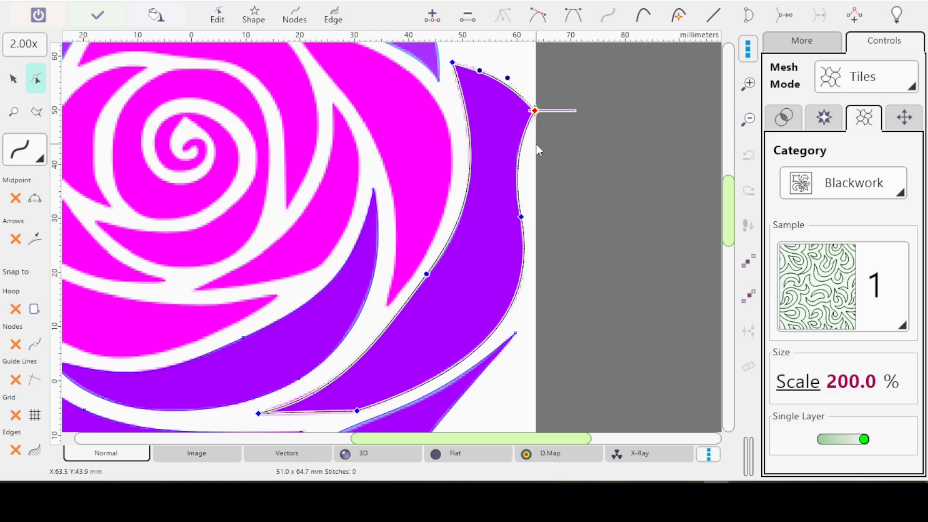
pyautogui.scroll(1, 530, 234)
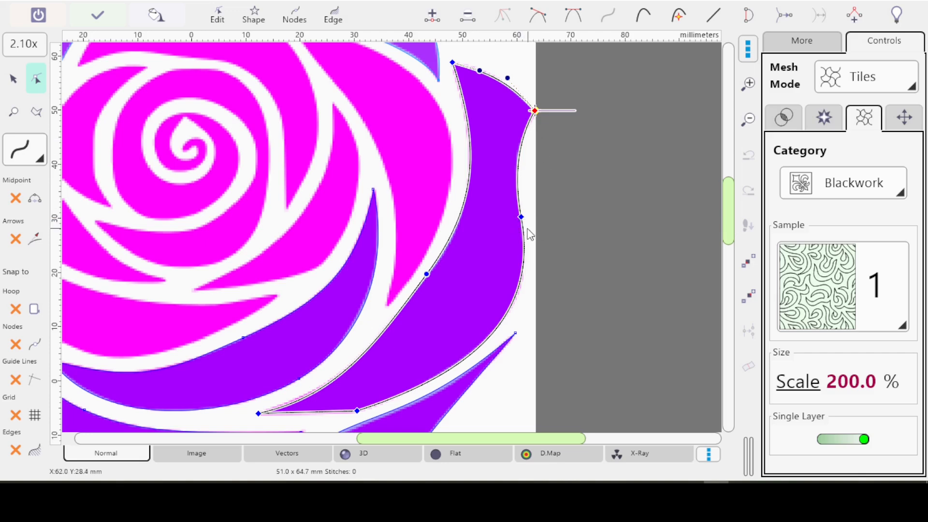
pyautogui.scroll(4, 531, 234)
pyautogui.moveTo(516, 196); pyautogui.dragTo(513, 157)
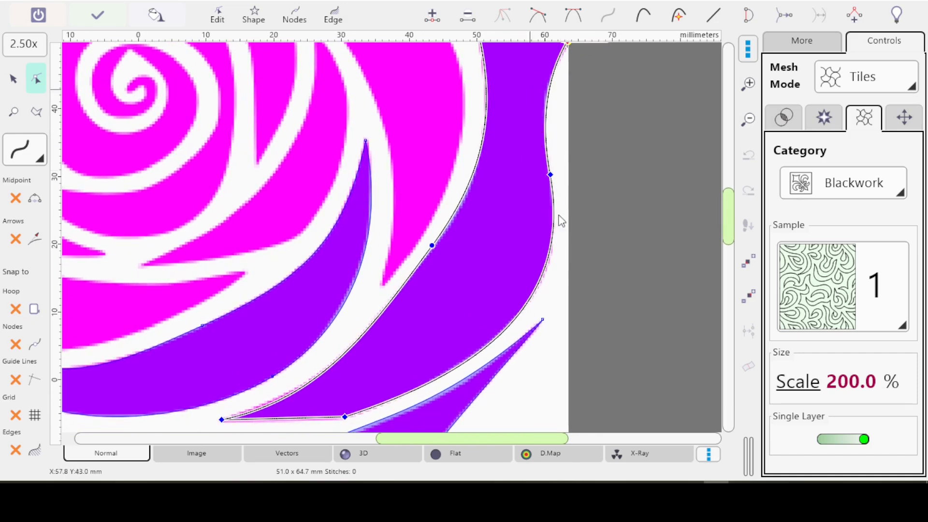
pyautogui.click(551, 175)
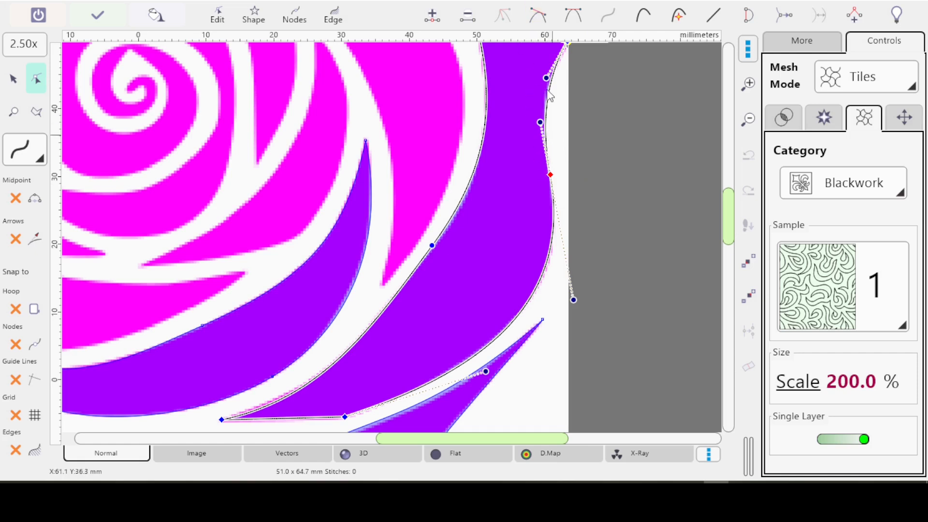
pyautogui.click(540, 17)
# Examine the handles of the outer-edge smooth node and the inner-edge symmetrical node, and finish editing the petal's outline.
pyautogui.scroll(2, 730, 219)
pyautogui.scroll(2, 728, 219)
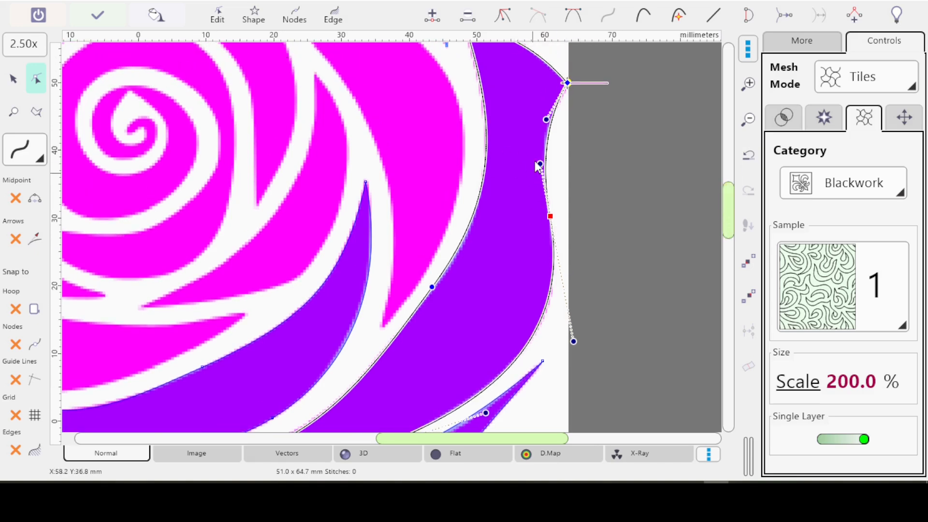
pyautogui.scroll(-4, 525, 189)
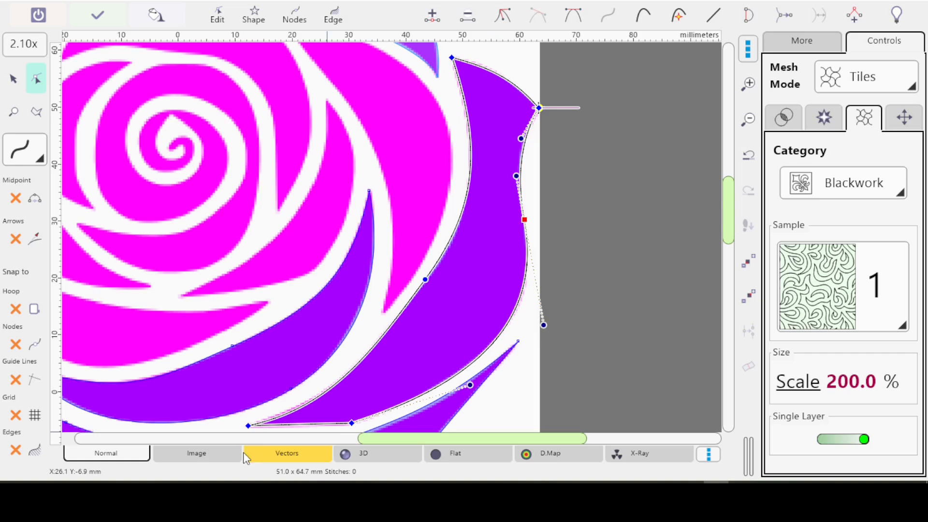
pyautogui.click(430, 286)
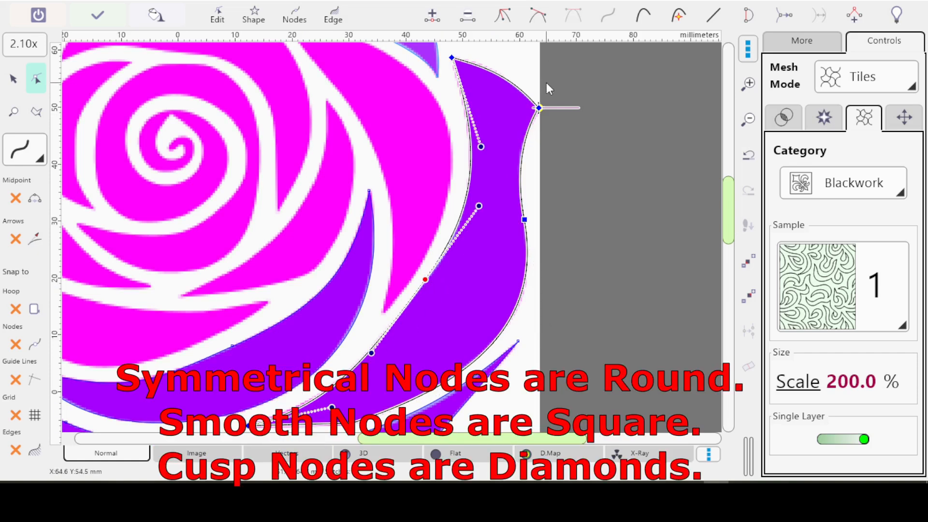
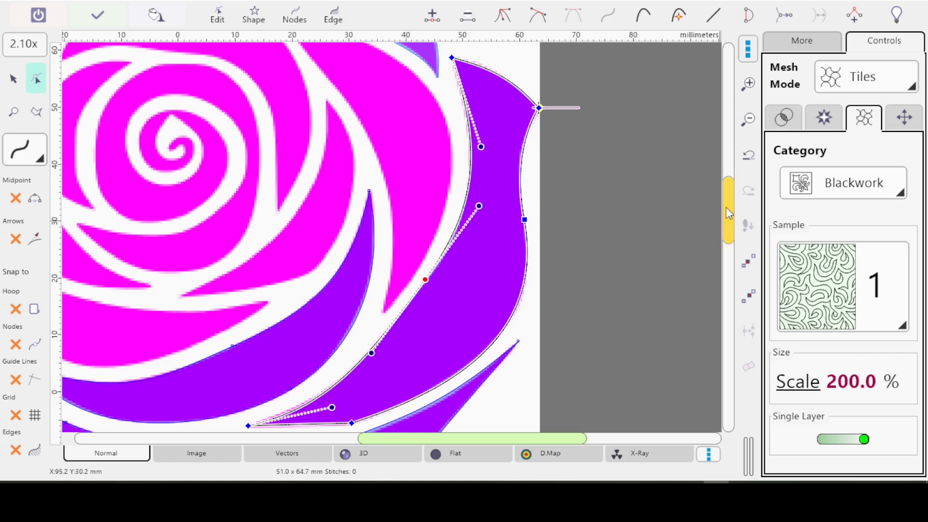
pyautogui.scroll(-2, 729, 221)
pyautogui.moveTo(729, 221); pyautogui.dragTo(728, 210)
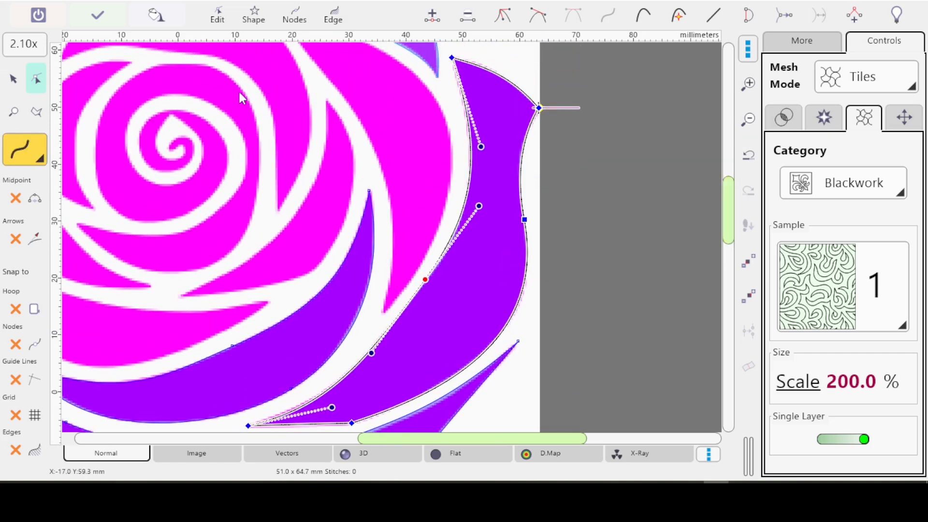
pyautogui.click(98, 19)
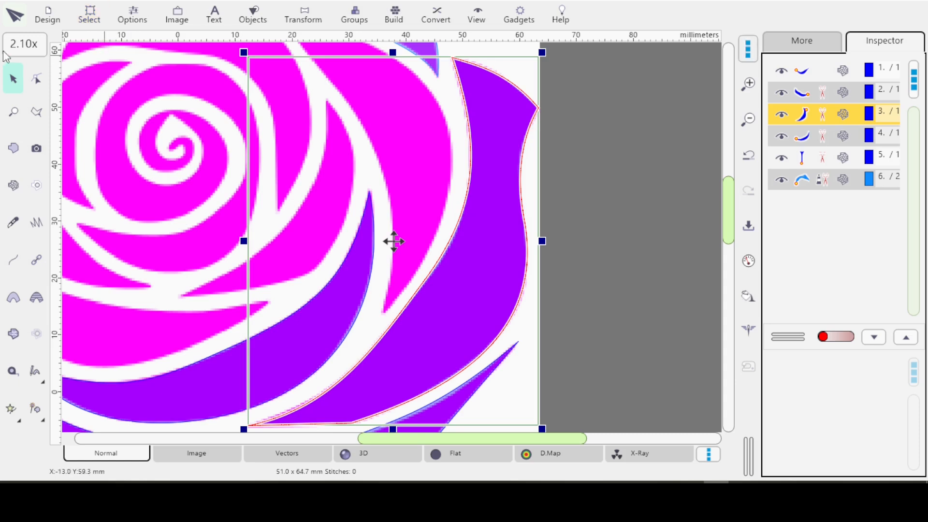
pyautogui.click(55, 18)
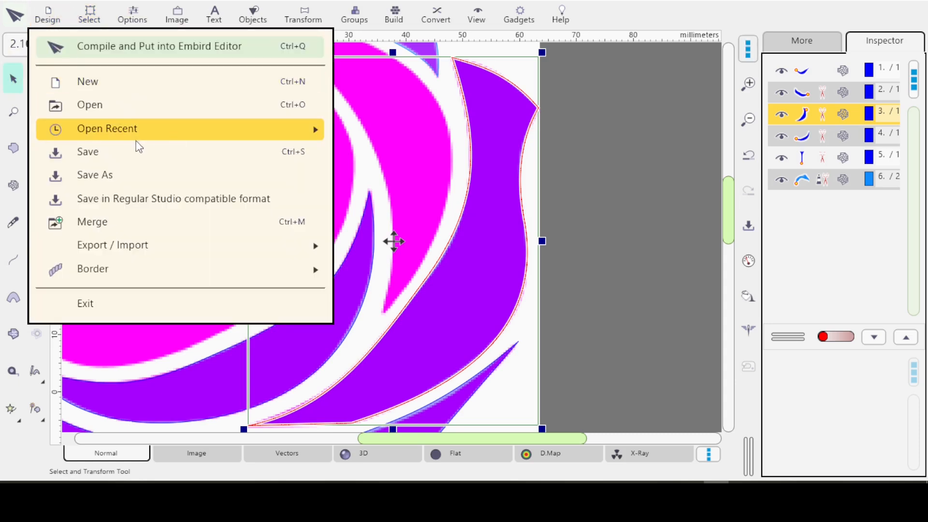
pyautogui.moveTo(118, 129)
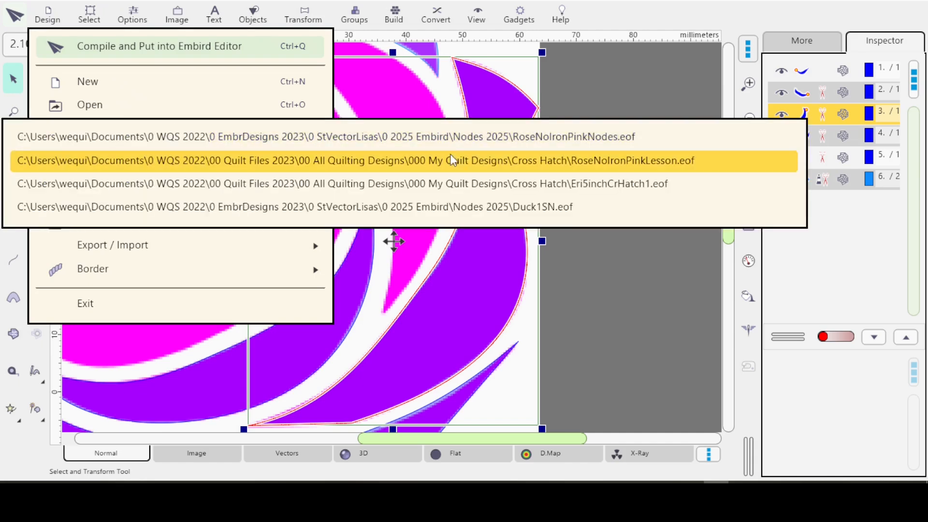
pyautogui.click(479, 137)
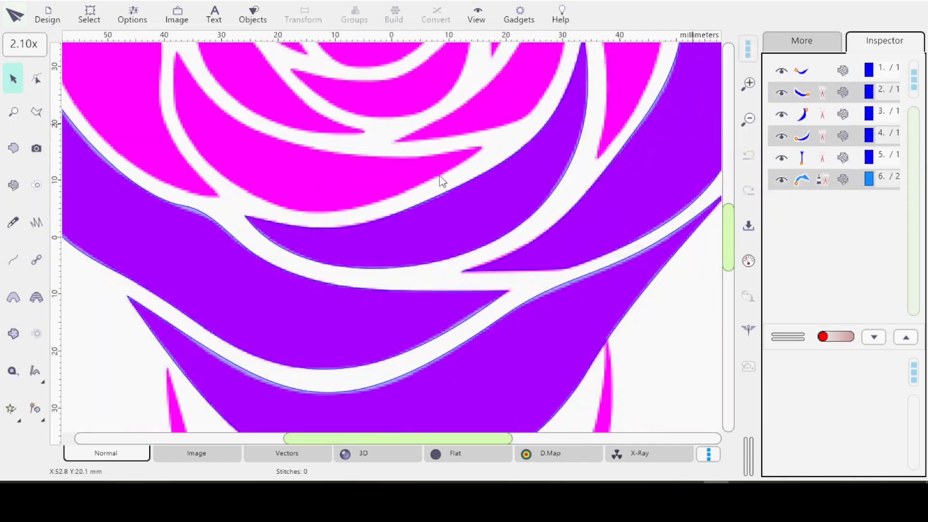
pyautogui.moveTo(570, 196); pyautogui.dragTo(425, 315)
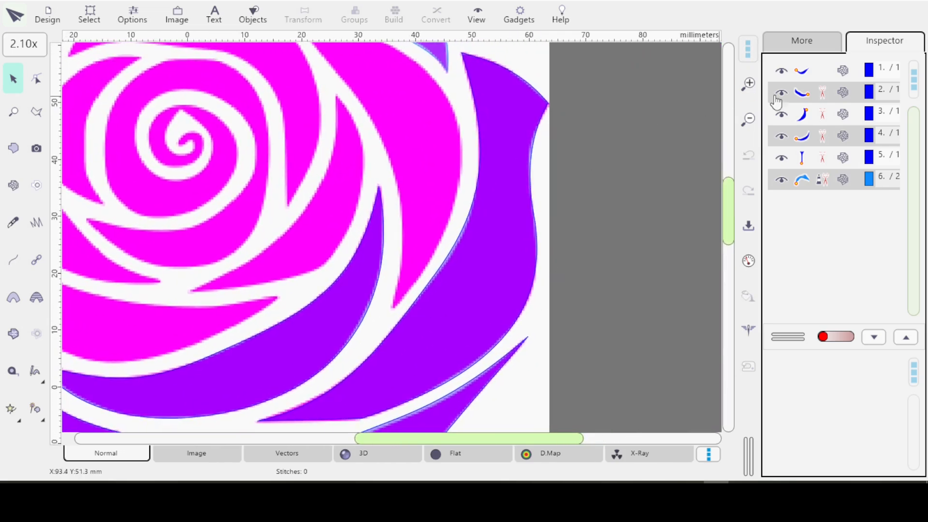
pyautogui.click(835, 96)
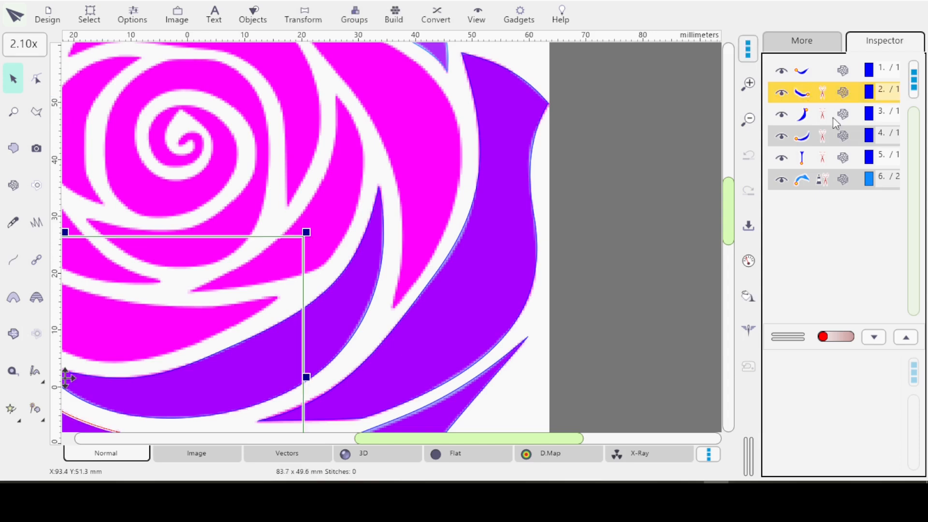
# Reopen the recent design RoseNoIronPinkLesson.eof.
pyautogui.click(50, 20)
pyautogui.moveTo(124, 128)
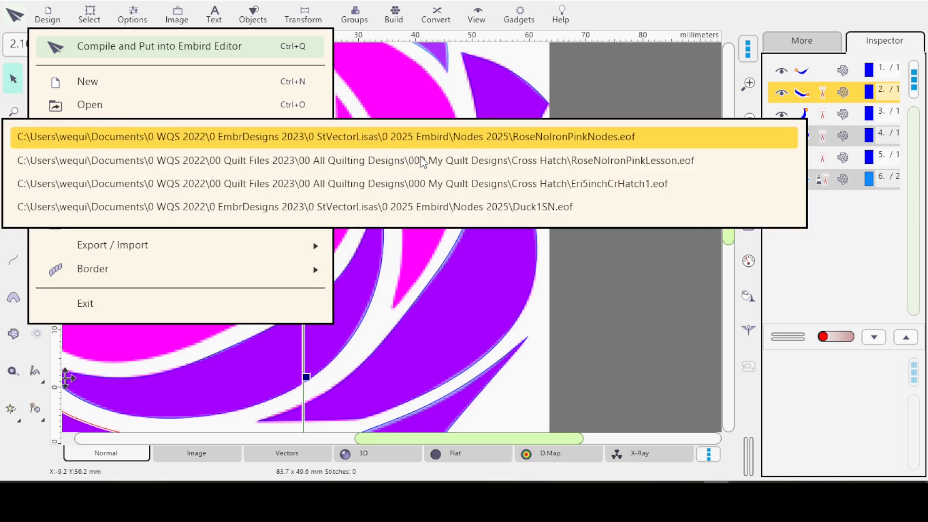
pyautogui.click(518, 160)
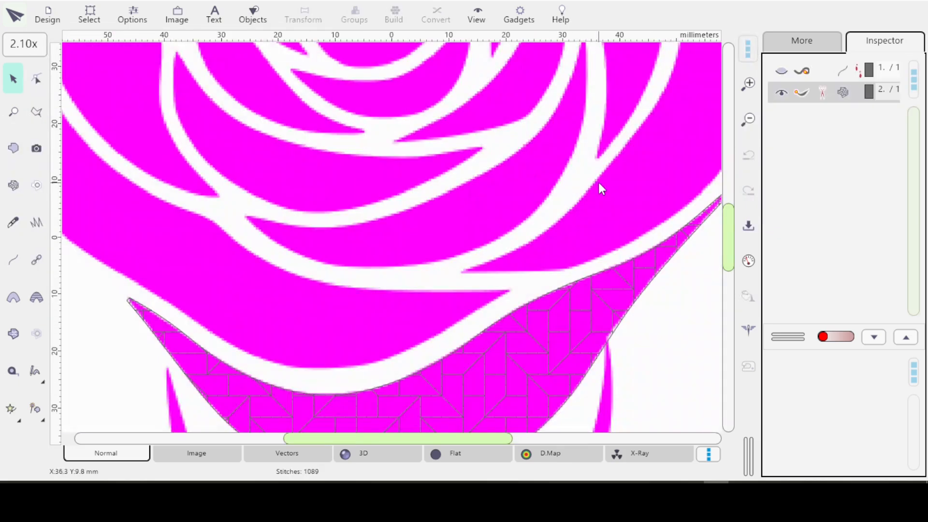
# Start a mesh object for the right outer petal with nodes at about X 63, Y 50; X 61, Y 32; and X 29, Y -6 mm.
pyautogui.moveTo(571, 194); pyautogui.dragTo(367, 358)
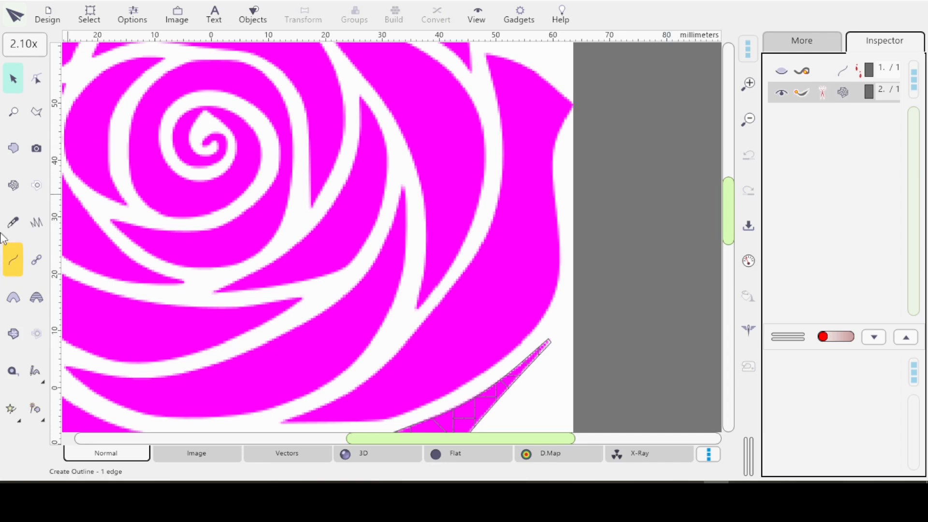
pyautogui.click(15, 191)
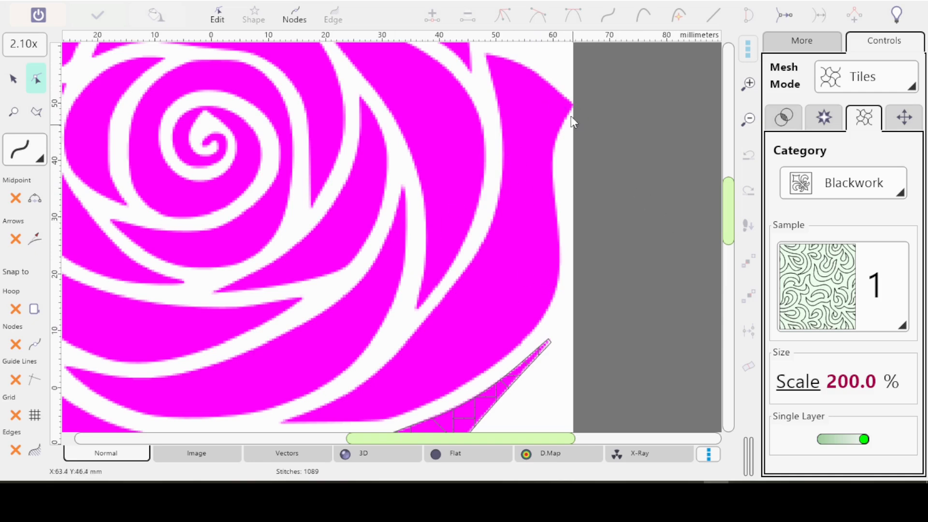
pyautogui.click(568, 103)
pyautogui.moveTo(569, 103); pyautogui.dragTo(572, 105)
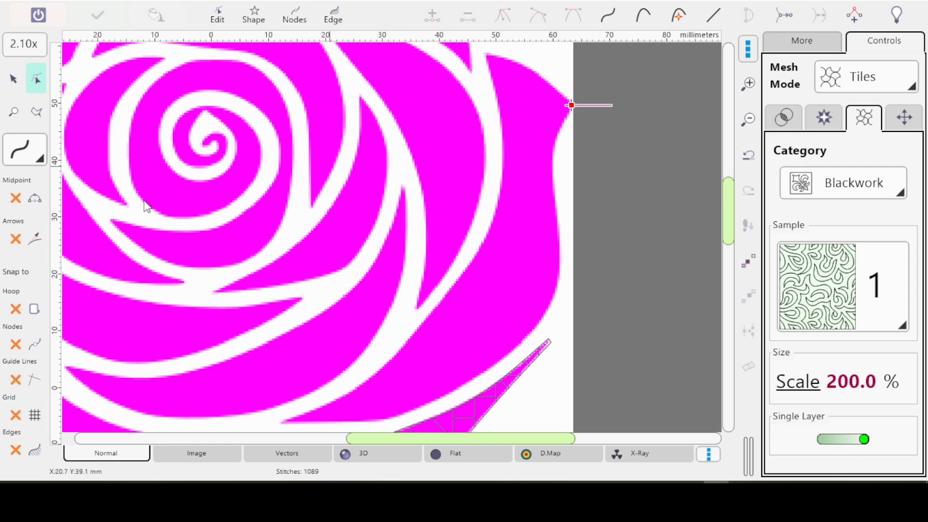
pyautogui.click(556, 207)
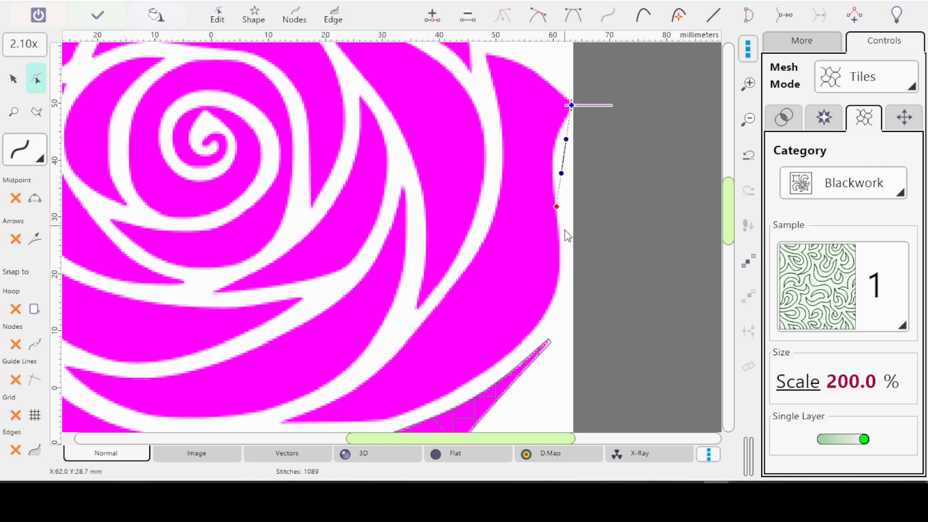
pyautogui.click(378, 422)
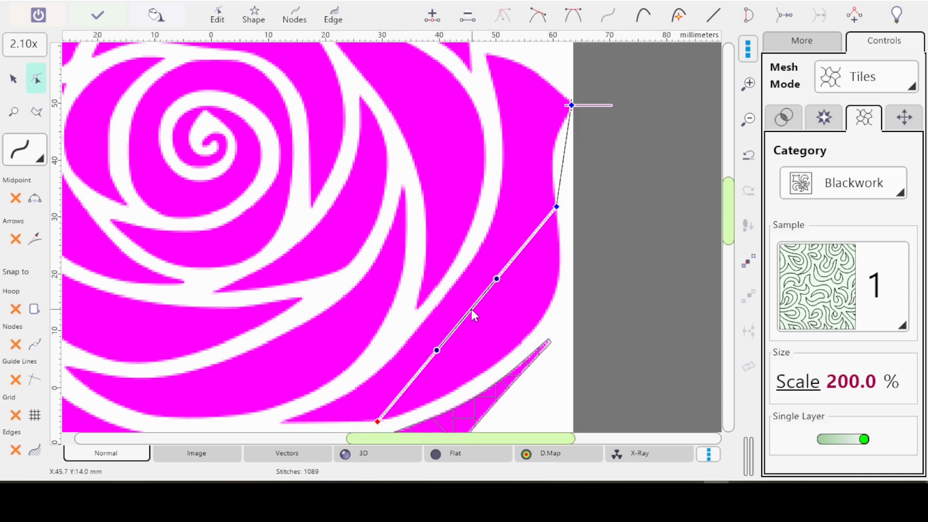
# Bend both new edges to follow the petal's outer contour and select the outline's starting node at the upper tip.
pyautogui.moveTo(474, 310); pyautogui.dragTo(528, 335)
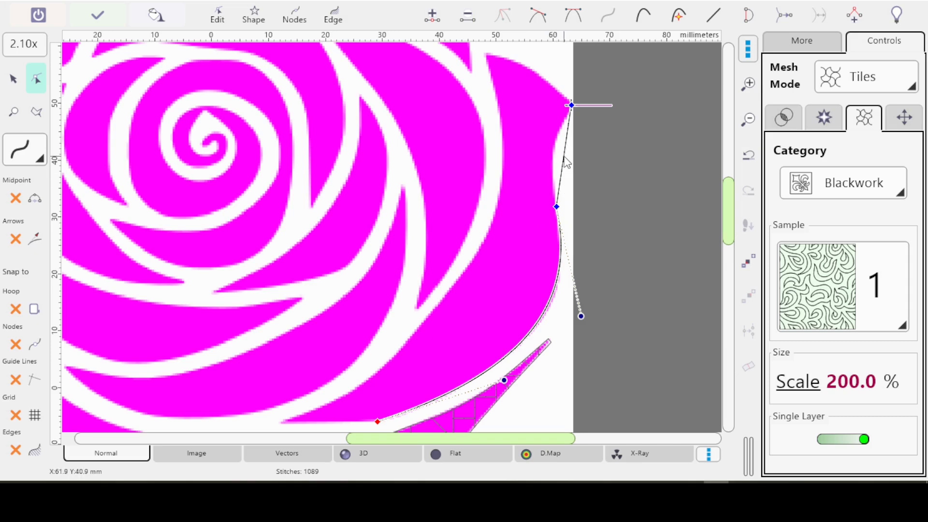
pyautogui.moveTo(562, 162); pyautogui.dragTo(554, 155)
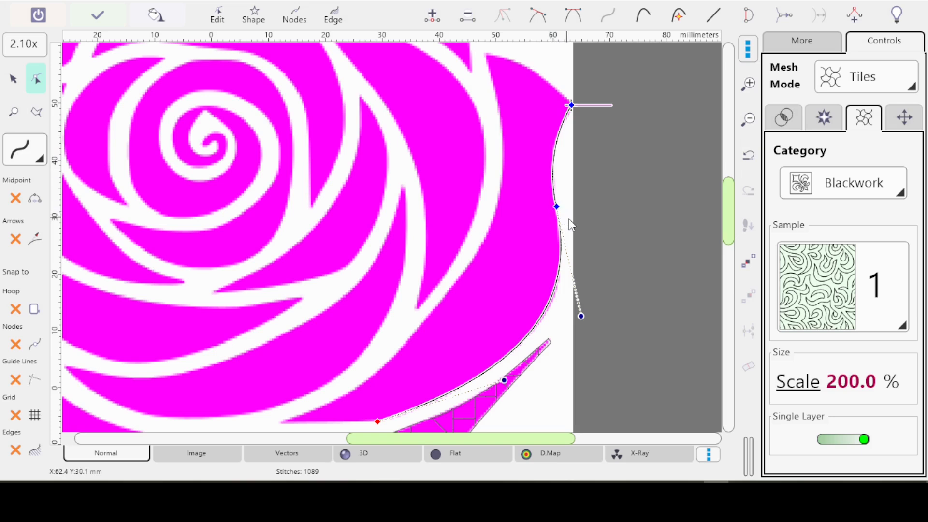
pyautogui.click(574, 105)
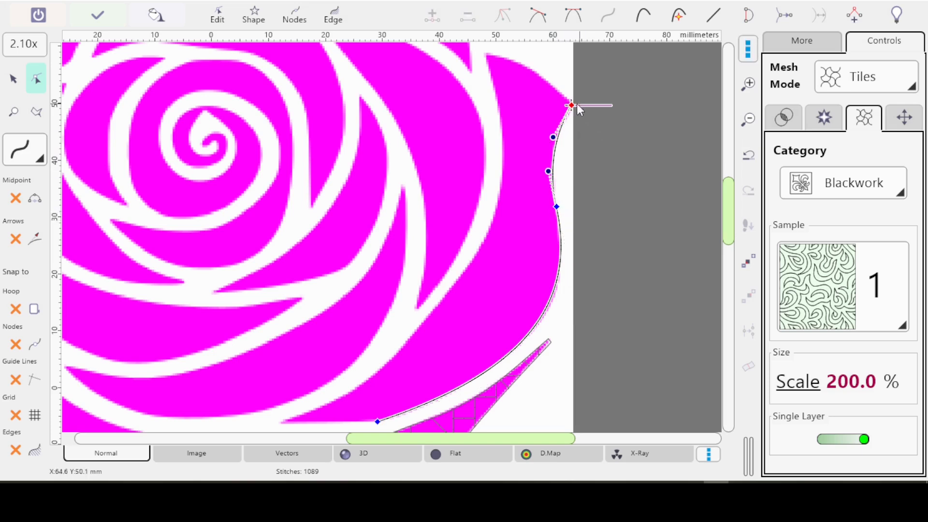
pyautogui.scroll(1, 578, 90)
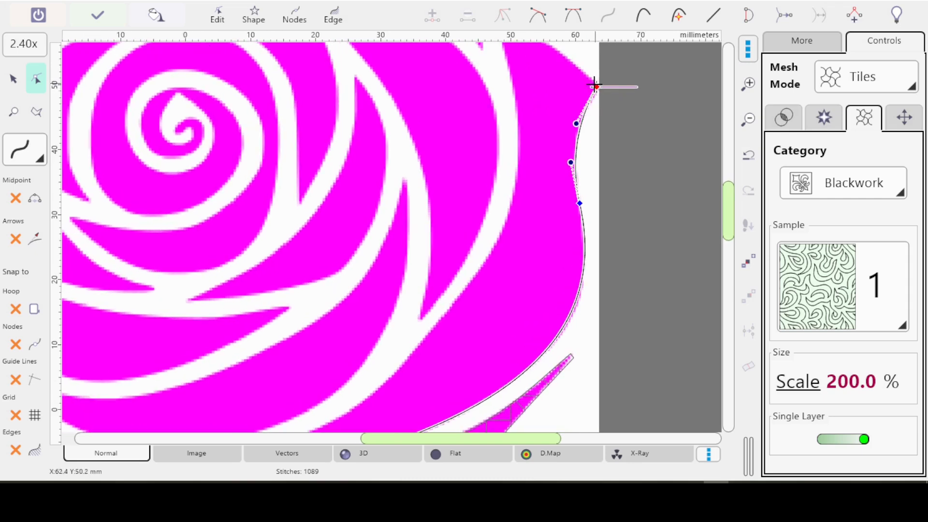
# Move the petal's tip node to about X 63, Y 49 mm, refine the upper edge, and make the node at X 61, Y 32 smooth.
pyautogui.moveTo(599, 89); pyautogui.dragTo(599, 91)
pyautogui.moveTo(580, 151); pyautogui.dragTo(581, 143)
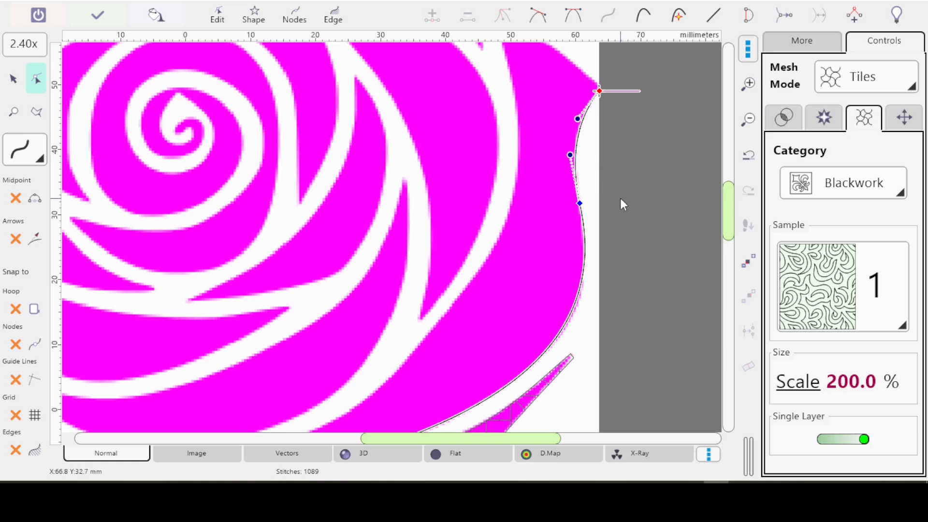
pyautogui.click(580, 203)
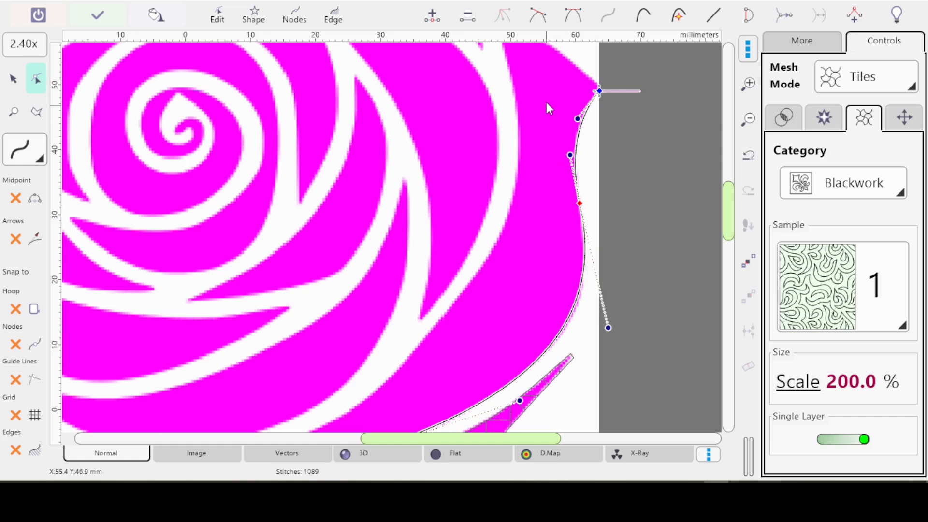
pyautogui.click(577, 118)
pyautogui.click(540, 20)
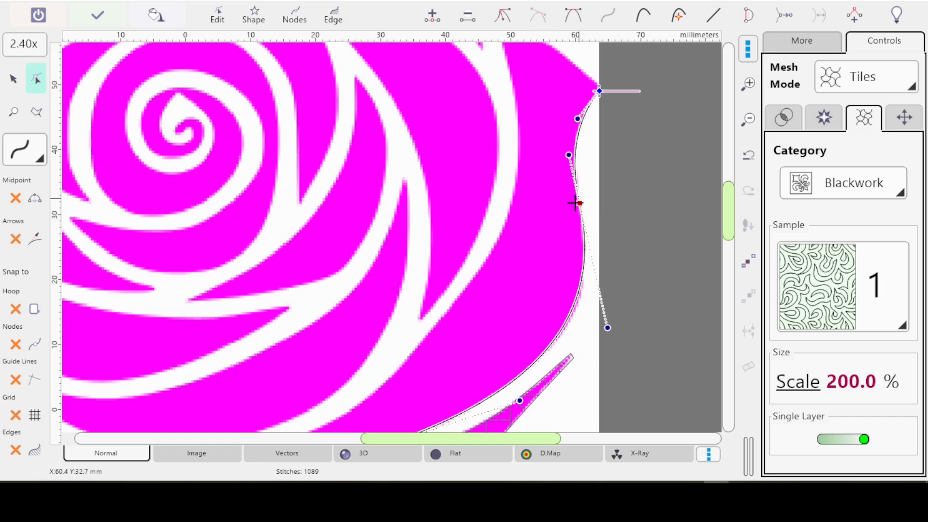
# Adjust the smooth node's handles and move the lower end node's handle to about X 47, Y -1 mm to fit the petal's contour.
pyautogui.moveTo(732, 208); pyautogui.dragTo(729, 218)
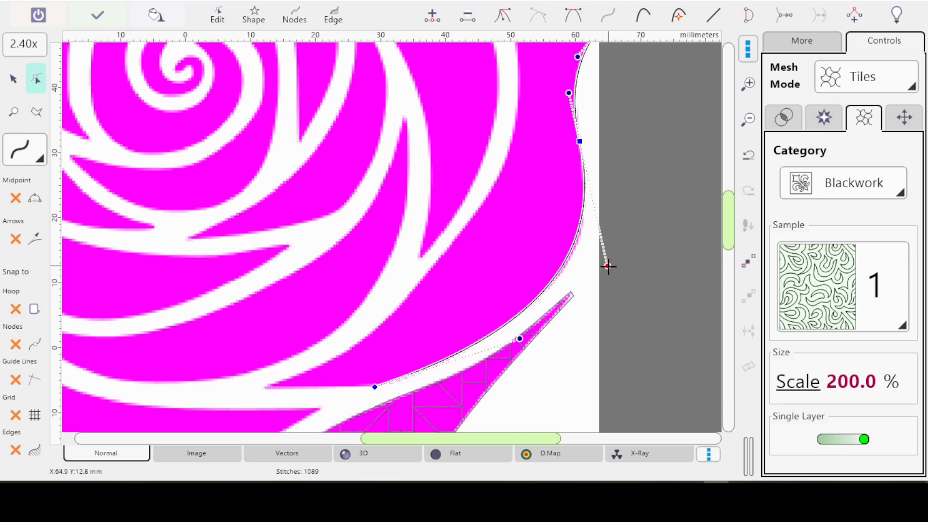
pyautogui.moveTo(608, 266); pyautogui.dragTo(612, 273)
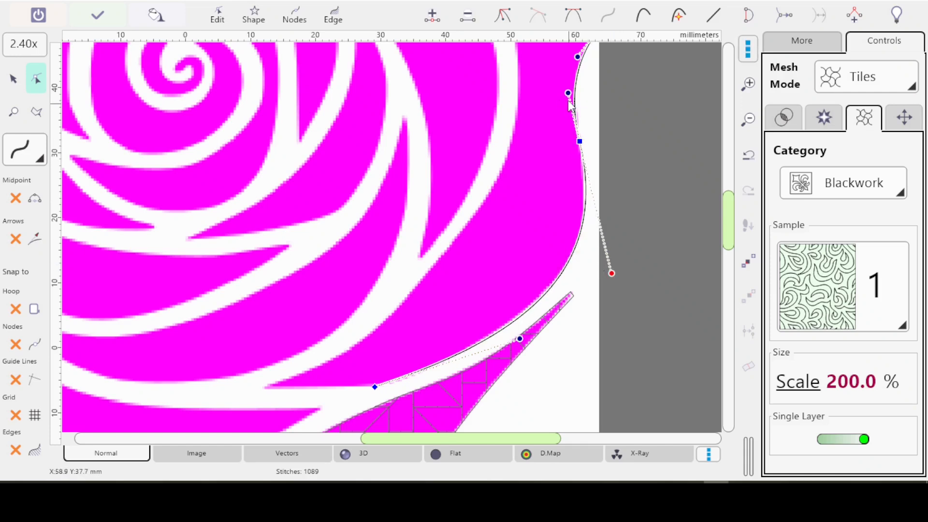
pyautogui.moveTo(576, 88); pyautogui.dragTo(576, 83)
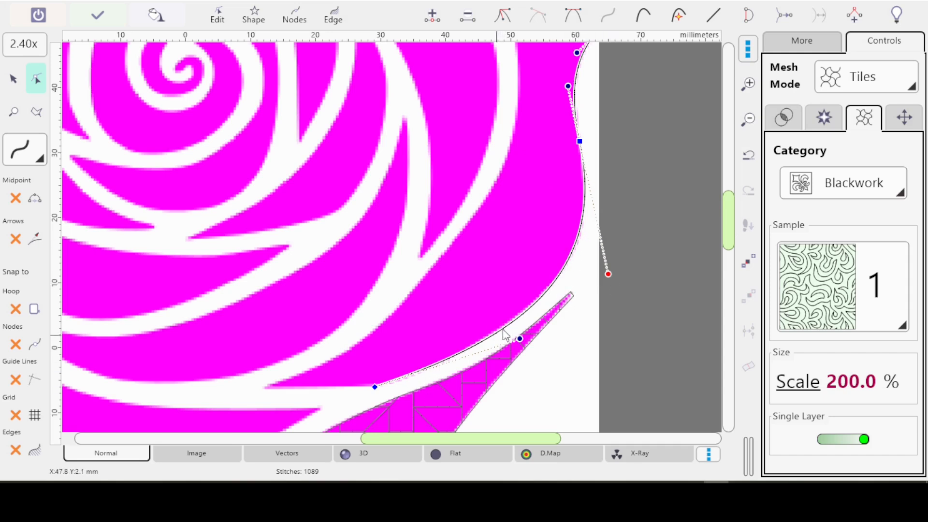
pyautogui.moveTo(520, 339); pyautogui.dragTo(515, 338)
pyautogui.scroll(3, 389, 399)
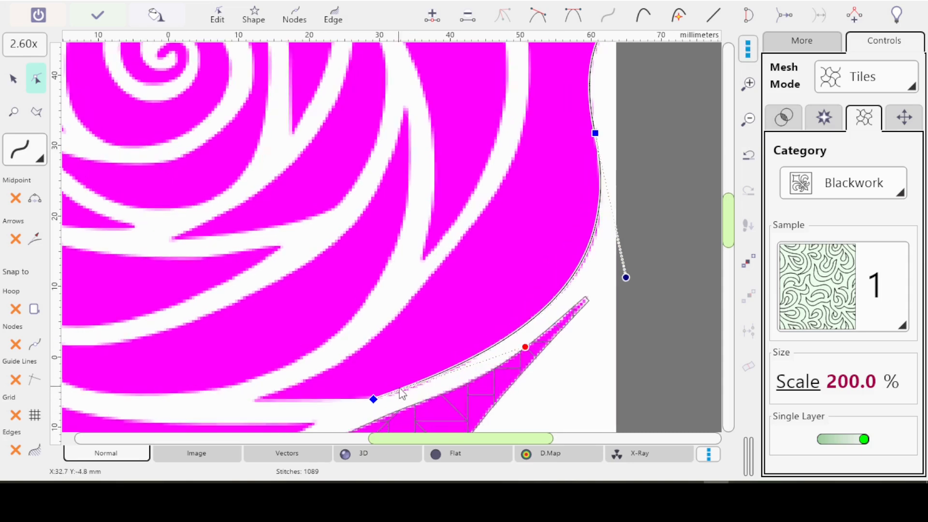
pyautogui.moveTo(424, 368); pyautogui.dragTo(424, 359)
pyautogui.moveTo(548, 317); pyautogui.dragTo(515, 338)
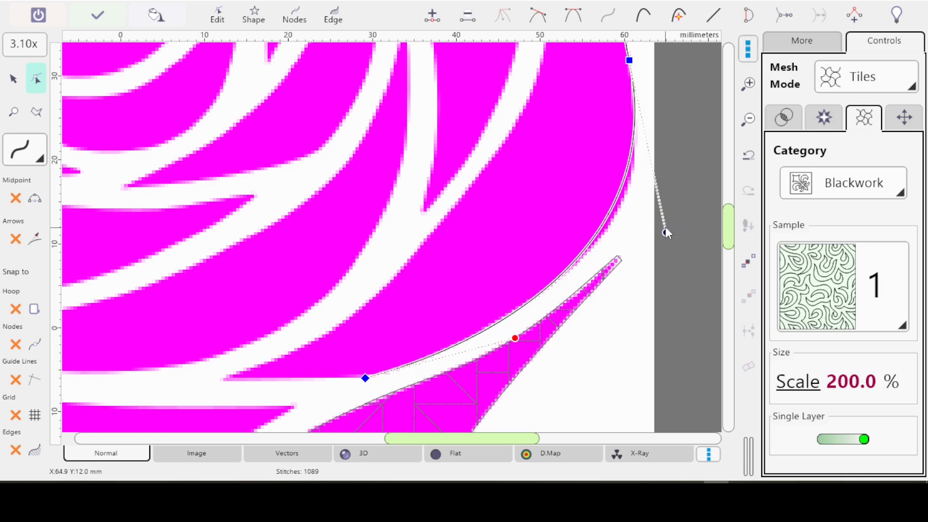
# Extend the smooth node's lower handle to about X 66, Y 9 mm so the edge follows the petal's outer bulge.
pyautogui.moveTo(663, 230); pyautogui.dragTo(635, 277)
pyautogui.scroll(-3, 641, 267)
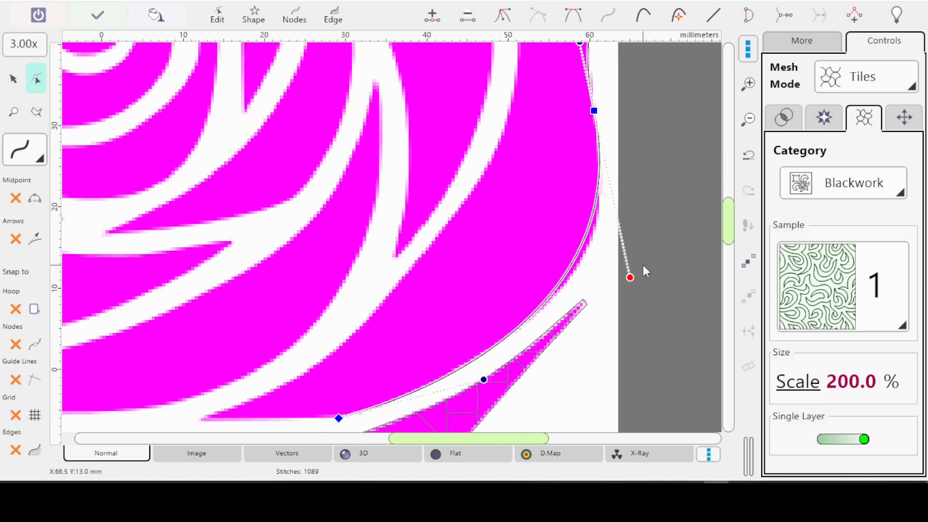
pyautogui.moveTo(613, 284); pyautogui.dragTo(608, 311)
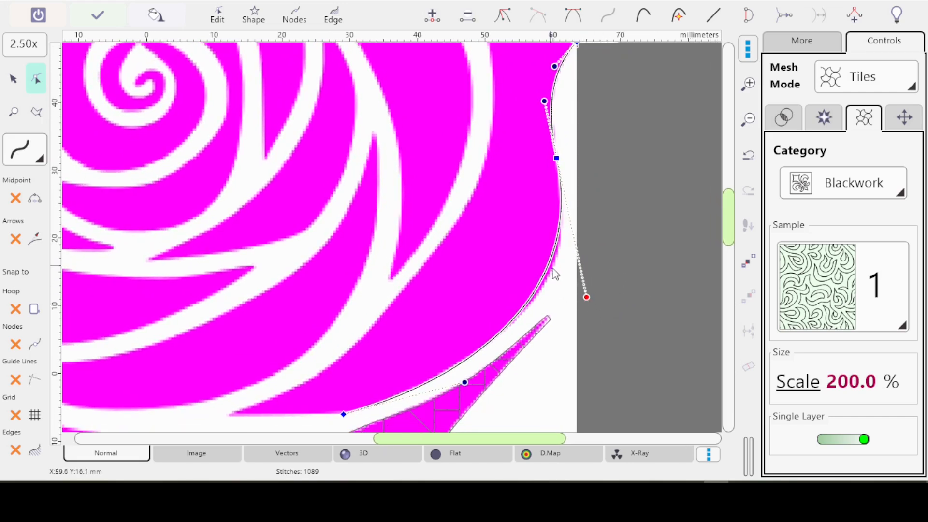
pyautogui.moveTo(587, 297); pyautogui.dragTo(590, 309)
pyautogui.moveTo(588, 311)
pyautogui.mouseDown()
pyautogui.moveTo(582, 306)
pyautogui.moveTo(591, 311)
pyautogui.mouseUp()
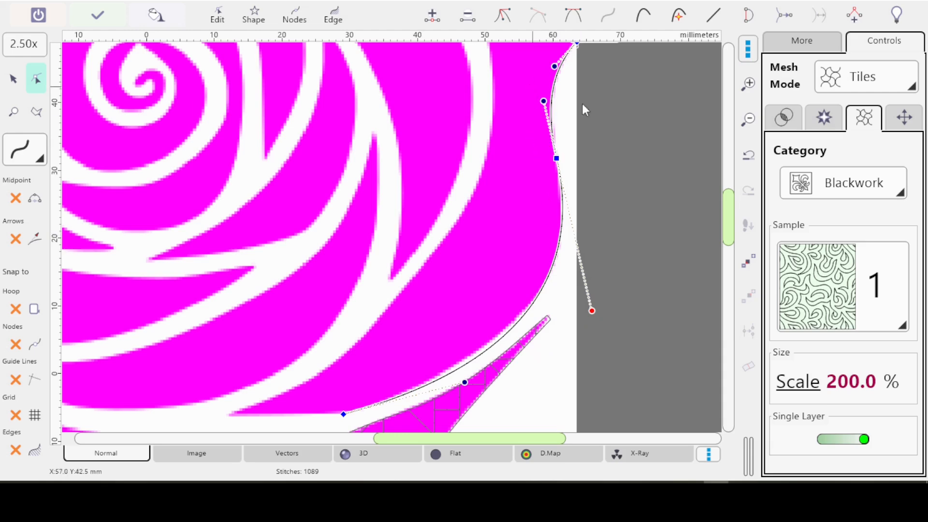
# Set the tip node's handle to about X 60, Y 45 mm and the lower end node's handle to about X 46, Y -2 mm.
pyautogui.moveTo(724, 213)
pyautogui.mouseDown()
pyautogui.moveTo(724, 193)
pyautogui.moveTo(724, 201)
pyautogui.mouseUp()
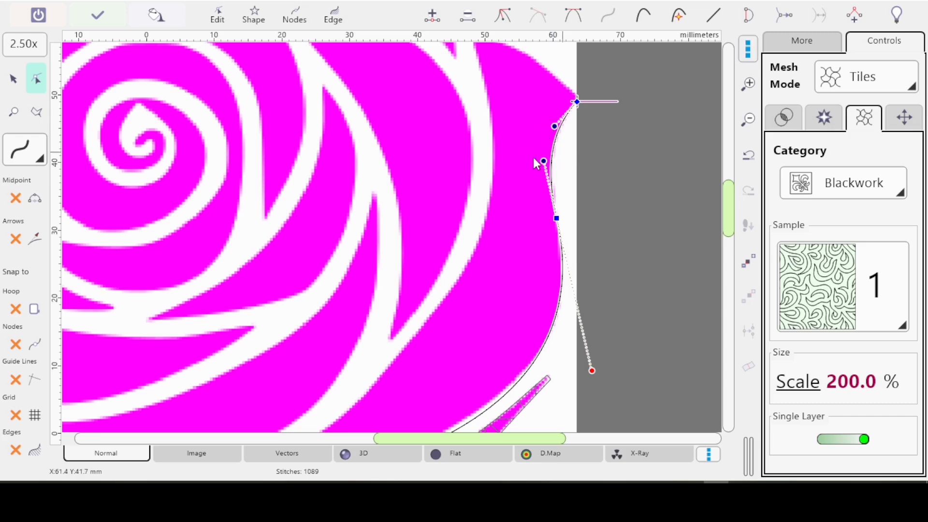
pyautogui.click(554, 126)
pyautogui.moveTo(556, 129)
pyautogui.mouseDown()
pyautogui.moveTo(545, 145)
pyautogui.moveTo(552, 130)
pyautogui.mouseUp()
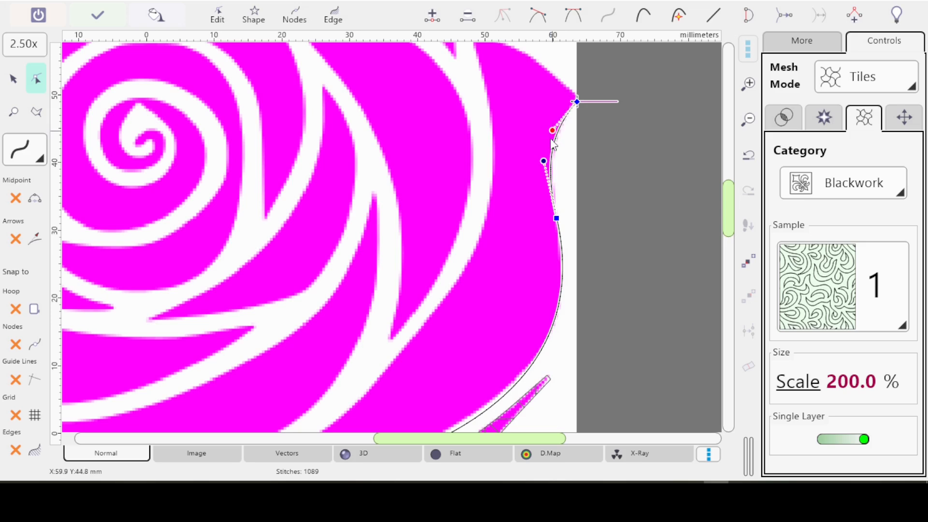
pyautogui.scroll(-3, 730, 216)
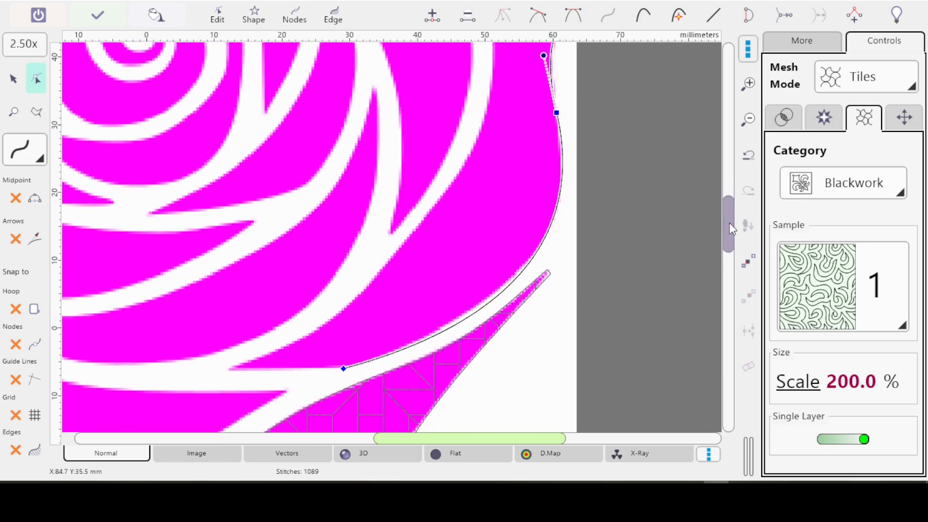
pyautogui.click(343, 363)
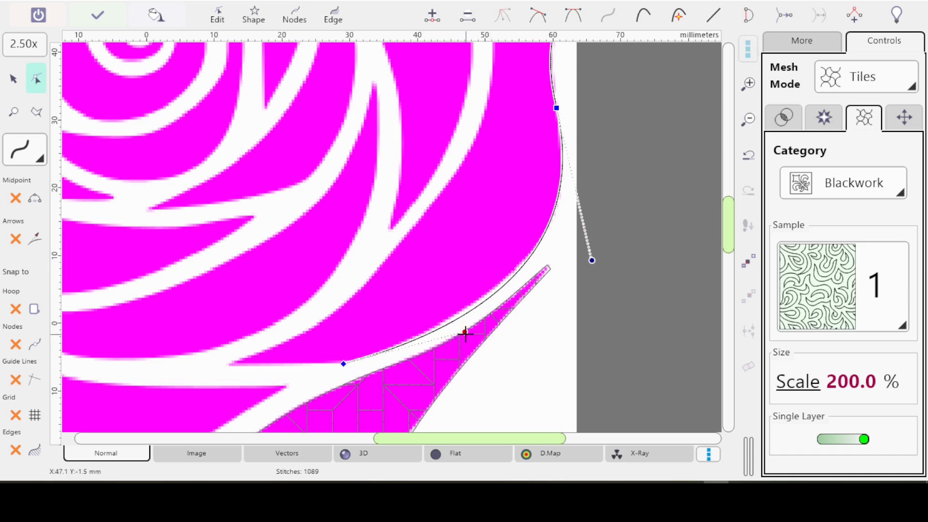
pyautogui.moveTo(464, 332)
pyautogui.mouseDown()
pyautogui.moveTo(442, 338)
pyautogui.moveTo(466, 327)
pyautogui.moveTo(462, 335)
pyautogui.mouseUp()
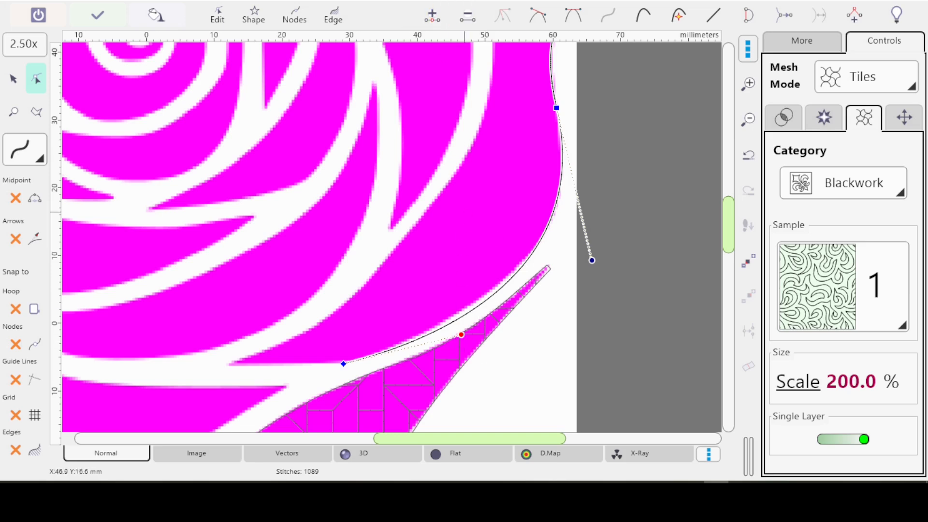
# Insert a node in the lower outer edge and place it on the petal's contour at about X 52, Y 6 mm.
pyautogui.click(432, 15)
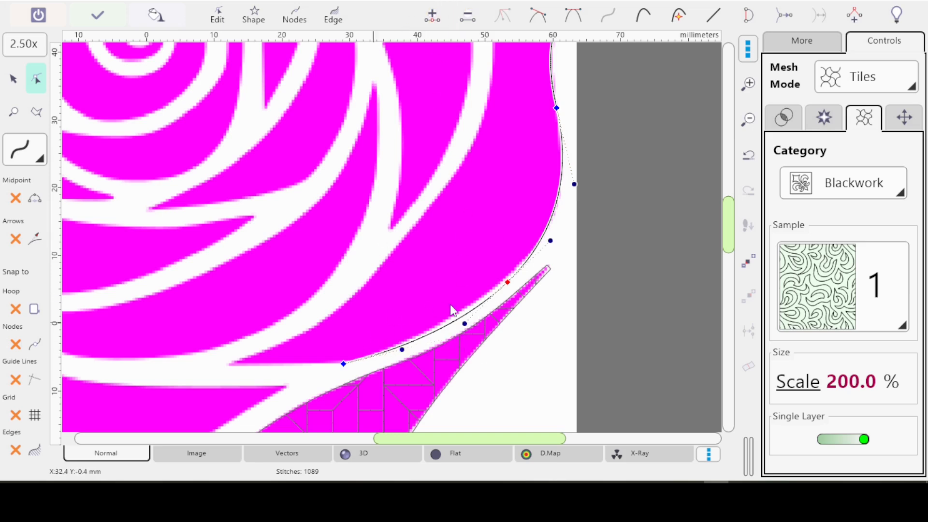
pyautogui.moveTo(507, 281); pyautogui.dragTo(461, 312)
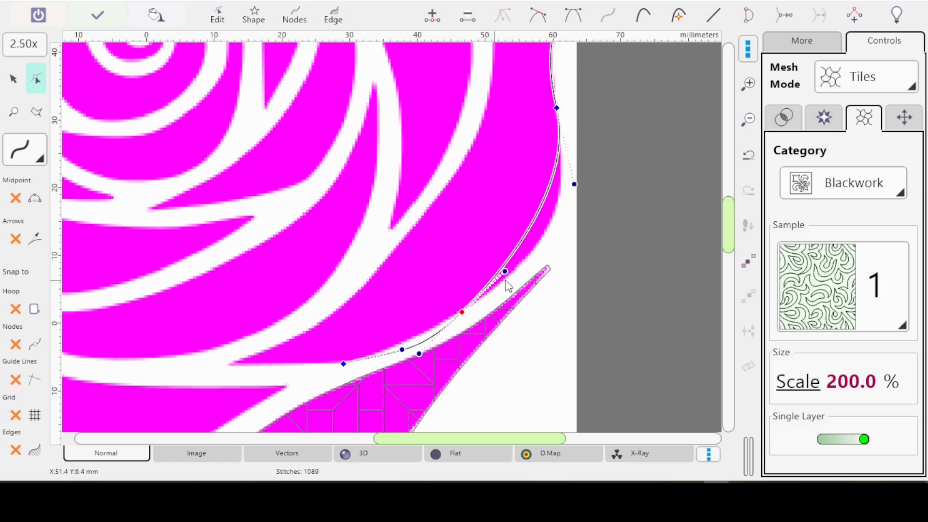
pyautogui.moveTo(505, 270); pyautogui.dragTo(556, 253)
pyautogui.moveTo(462, 312); pyautogui.dragTo(503, 282)
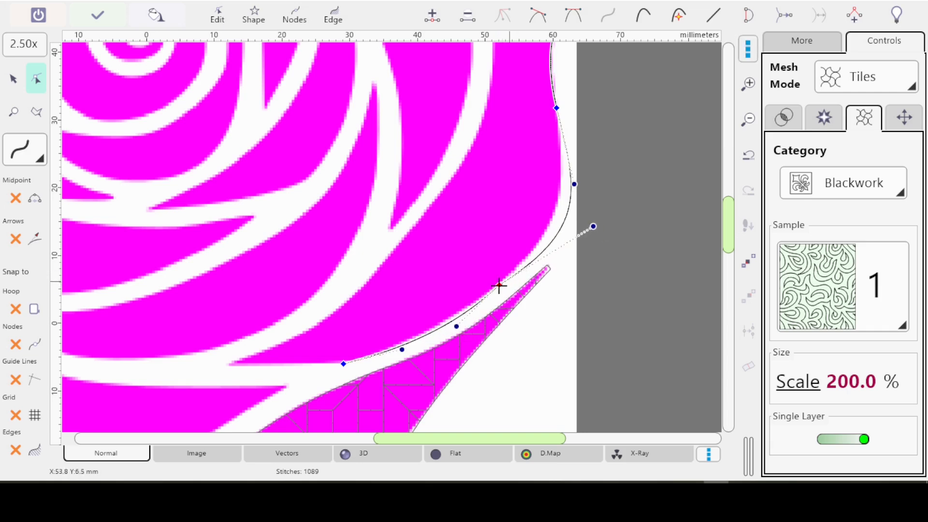
pyautogui.moveTo(496, 282); pyautogui.dragTo(498, 285)
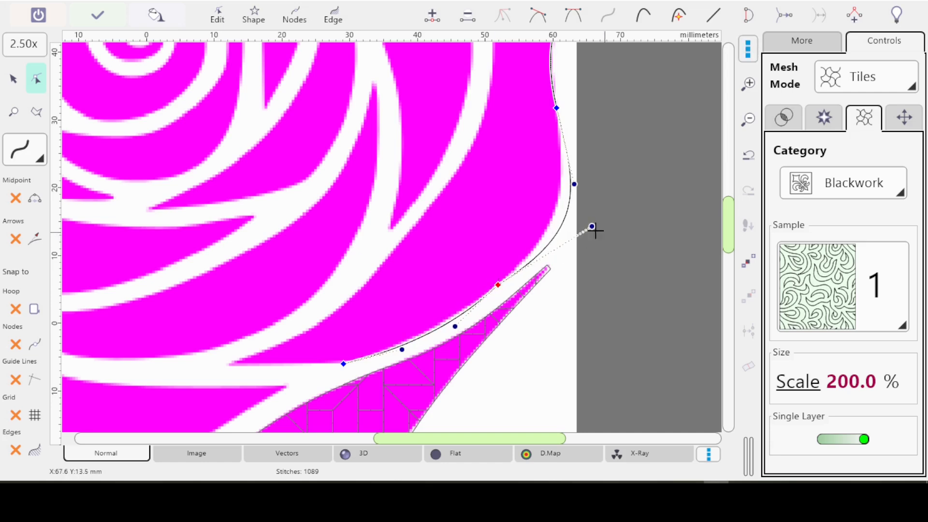
# Make the inserted node smooth and fit the handles around it to the petal's lower contour.
pyautogui.moveTo(594, 227); pyautogui.dragTo(554, 242)
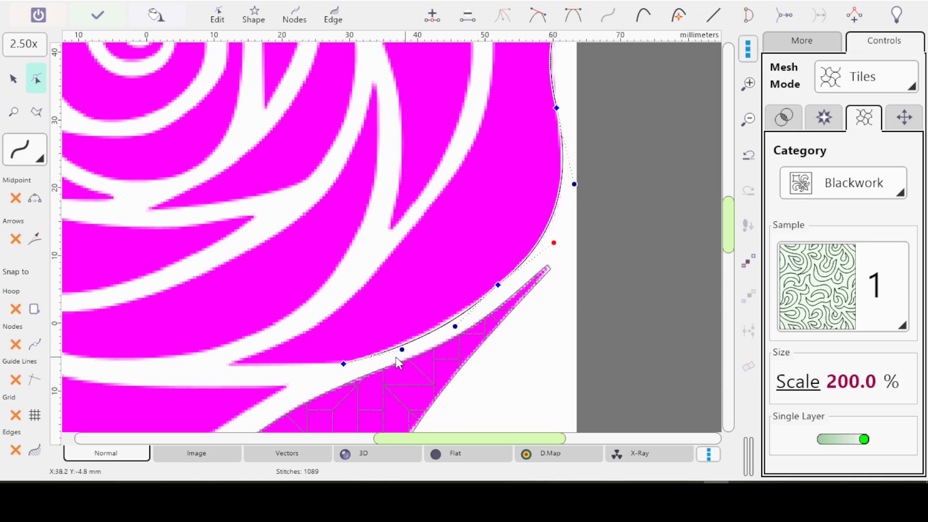
pyautogui.moveTo(459, 318)
pyautogui.mouseDown()
pyautogui.moveTo(436, 327)
pyautogui.moveTo(437, 338)
pyautogui.moveTo(437, 329)
pyautogui.moveTo(418, 347)
pyautogui.moveTo(383, 356)
pyautogui.moveTo(472, 313)
pyautogui.moveTo(462, 313)
pyautogui.mouseUp()
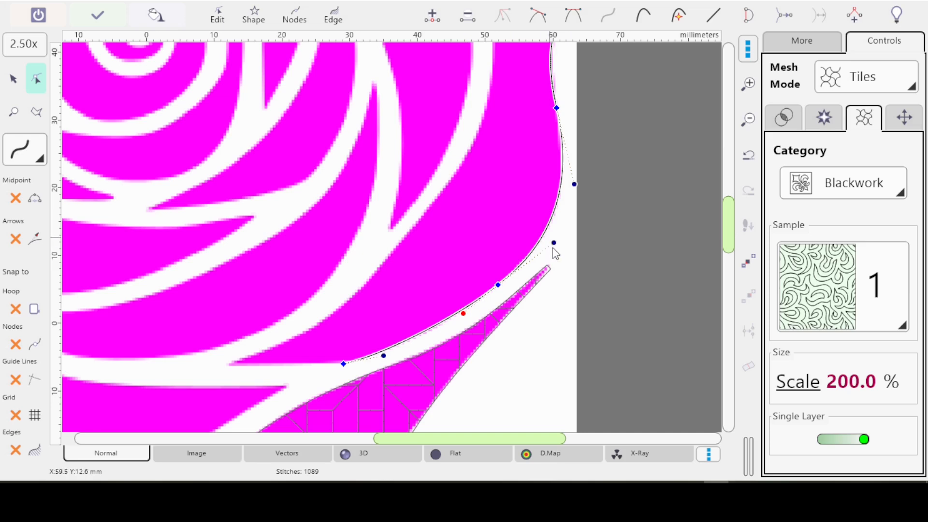
pyautogui.click(538, 16)
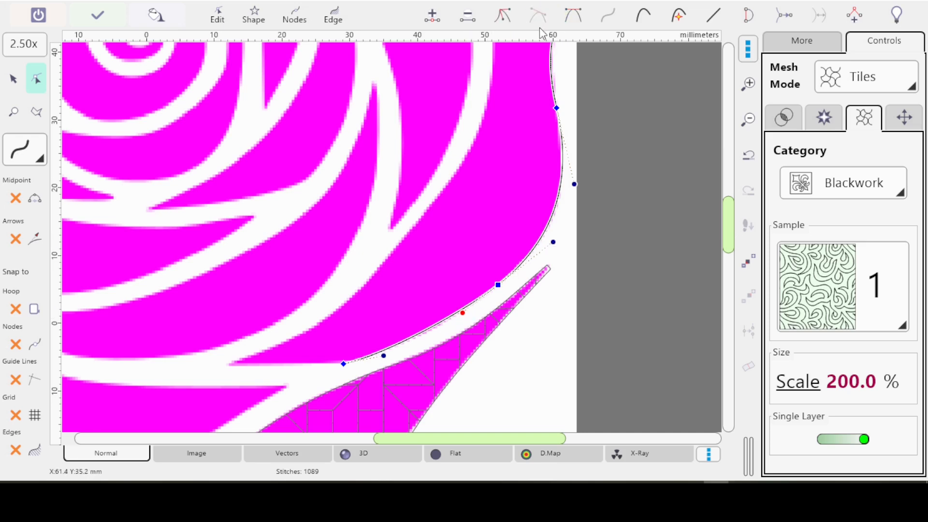
pyautogui.click(388, 355)
pyautogui.moveTo(389, 355); pyautogui.dragTo(415, 344)
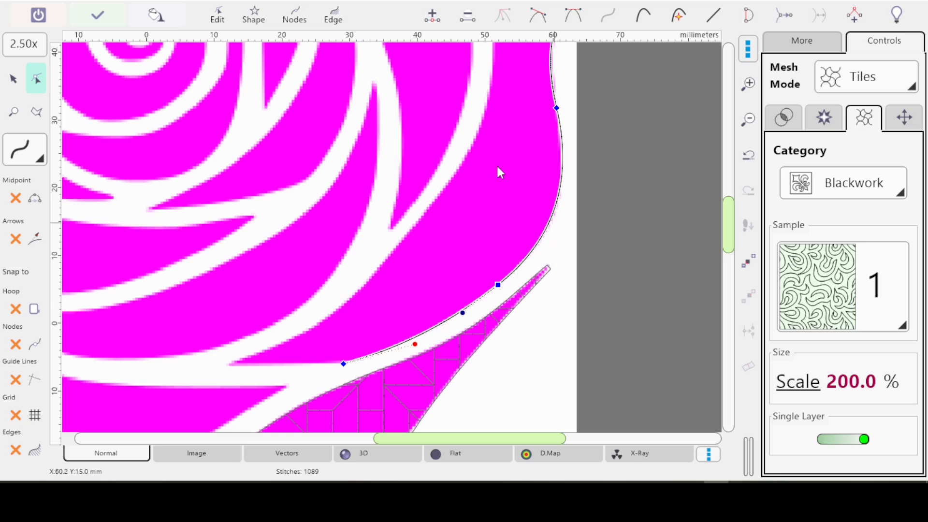
# Make the node at X 61, Y 32 smooth again and extend its lower handle to about X 63, Y 20 mm.
pyautogui.click(556, 108)
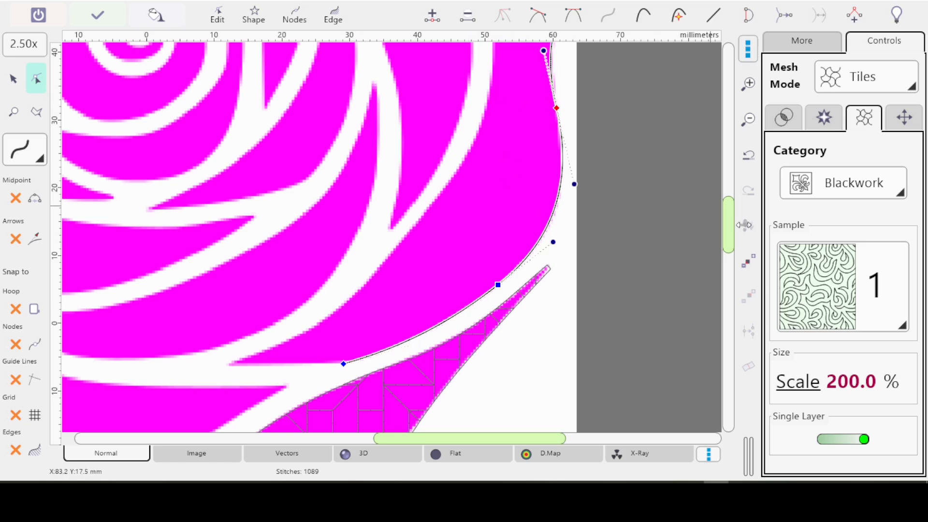
pyautogui.moveTo(728, 220); pyautogui.dragTo(726, 206)
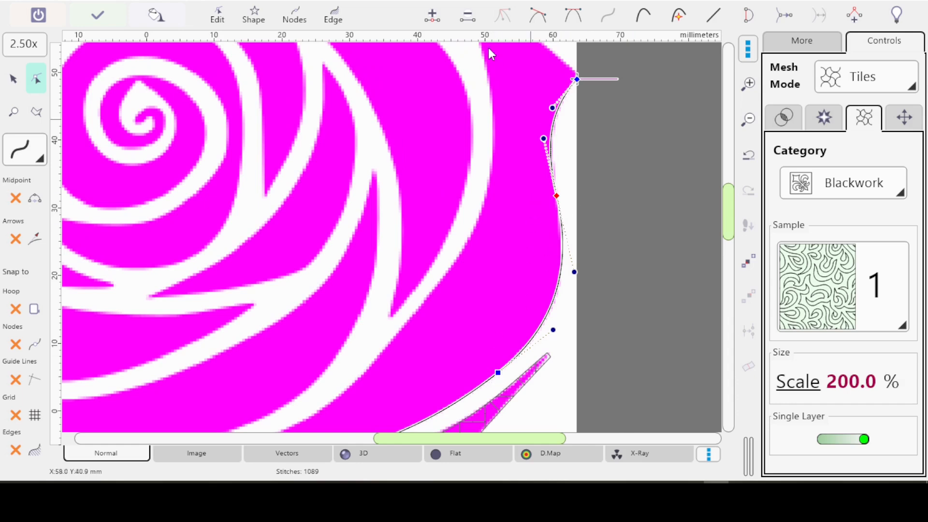
pyautogui.click(538, 16)
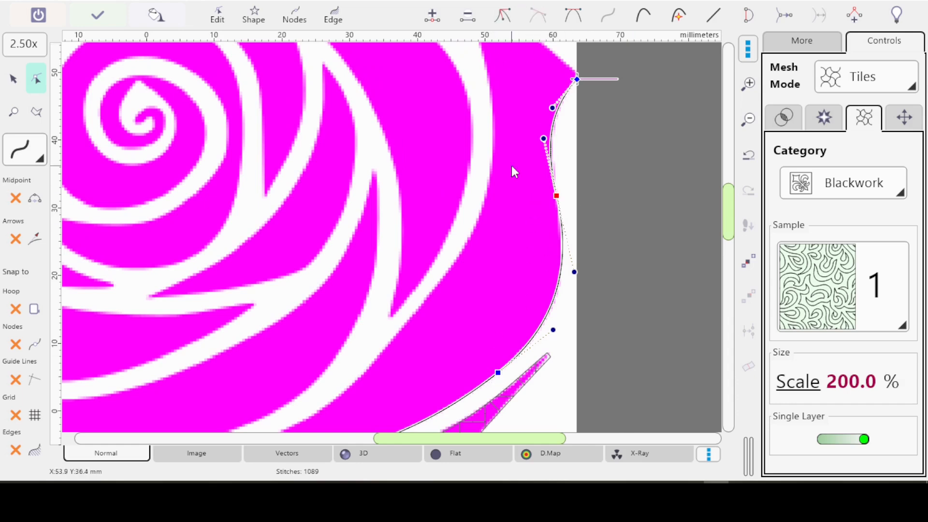
pyautogui.click(575, 271)
pyautogui.moveTo(576, 274); pyautogui.dragTo(577, 276)
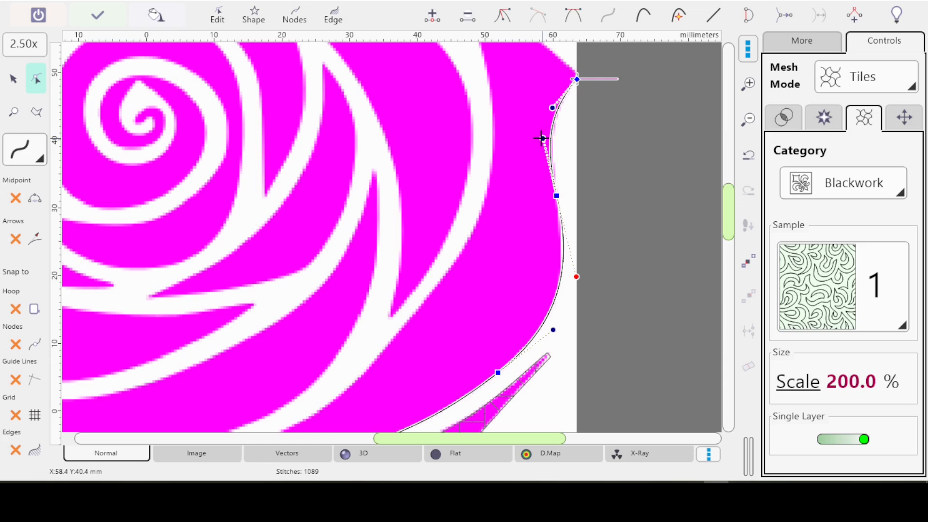
# Refine the upper edge's handles and move the smooth node's lower handle to about X 63, Y 18 mm.
pyautogui.moveTo(542, 138); pyautogui.dragTo(560, 98)
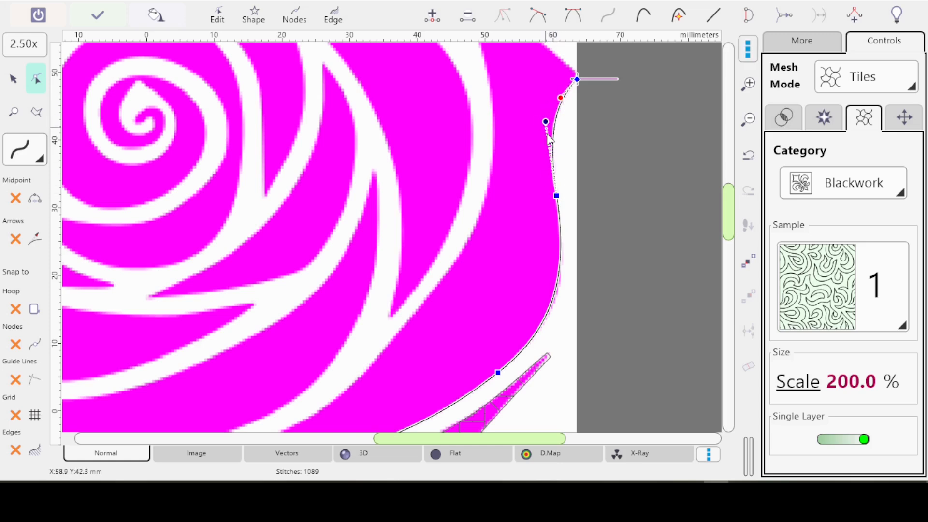
pyautogui.click(546, 122)
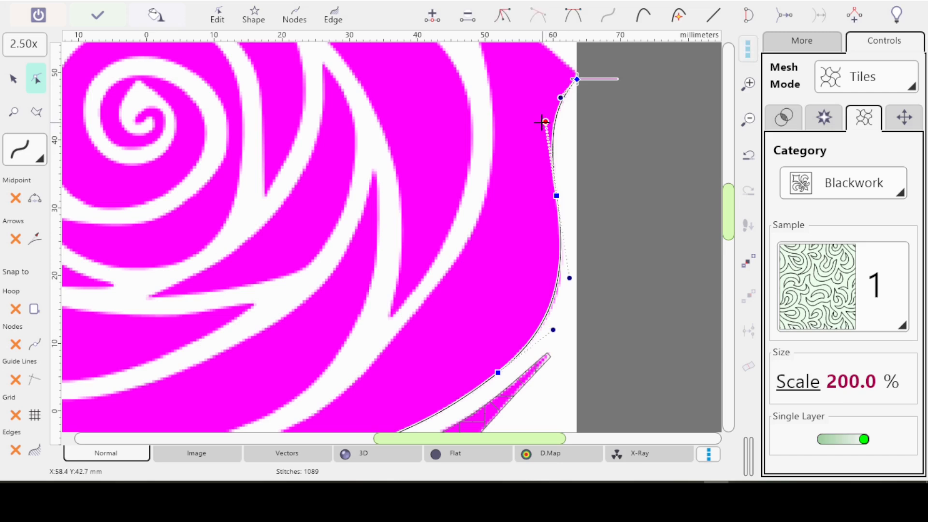
pyautogui.moveTo(542, 123); pyautogui.dragTo(544, 120)
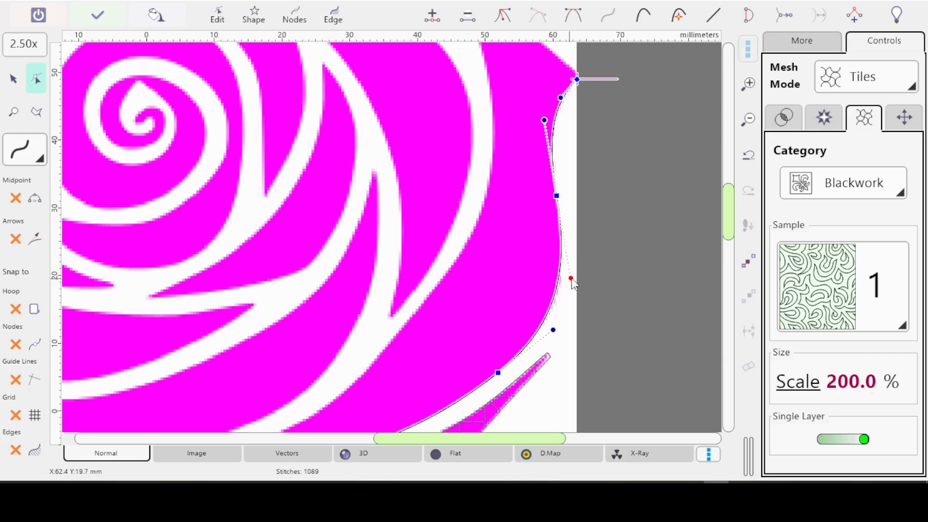
pyautogui.moveTo(572, 277); pyautogui.dragTo(573, 287)
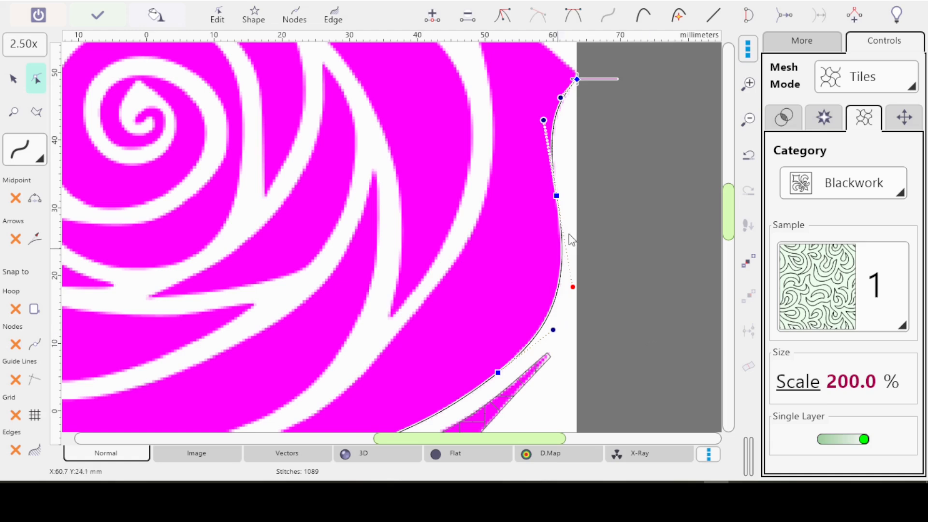
pyautogui.scroll(-3, 415, 374)
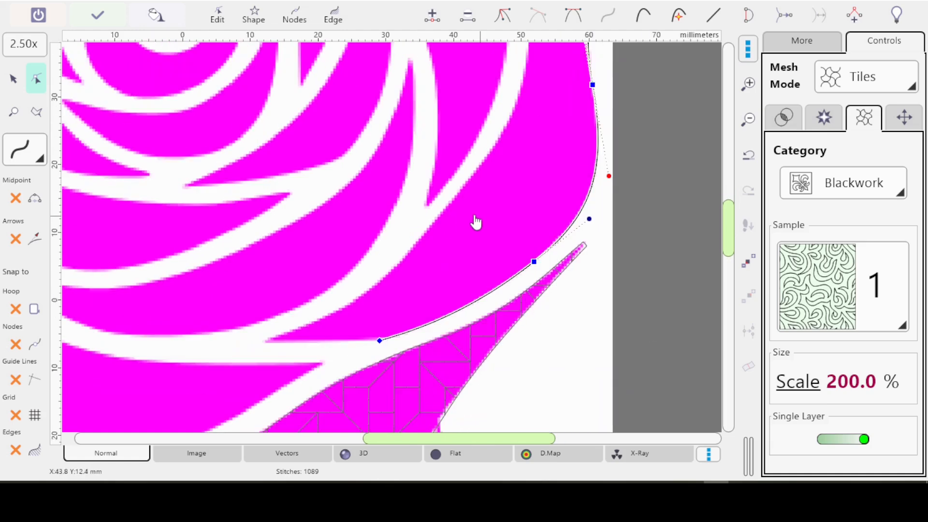
pyautogui.scroll(-5, 431, 281)
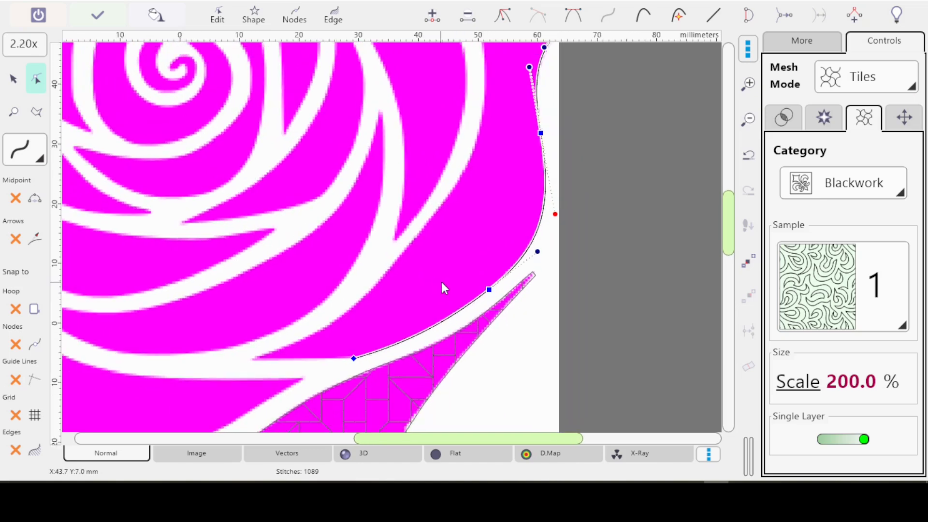
pyautogui.moveTo(730, 227); pyautogui.dragTo(724, 209)
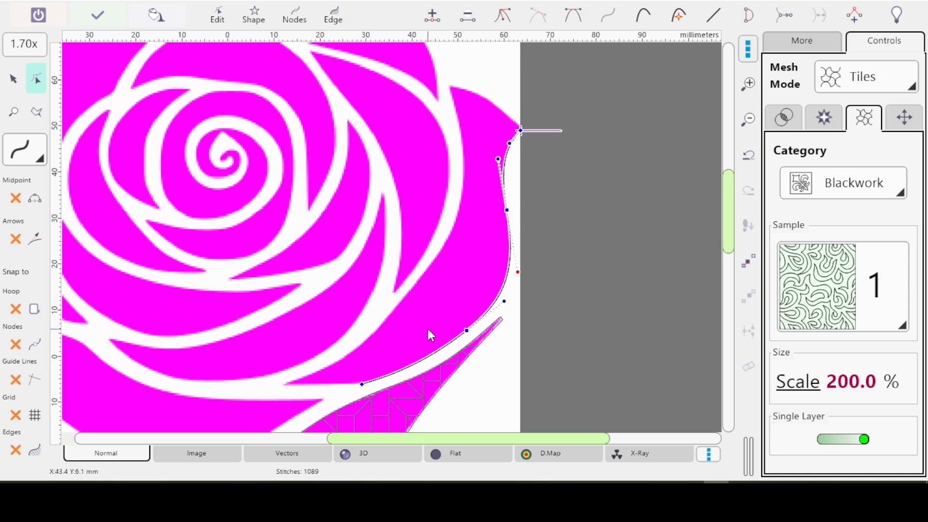
# Extend the outline from its lower end with nodes at about X 12, Y -6 and X 37, Y 12 mm, making the first new segment a straight line.
pyautogui.click(363, 384)
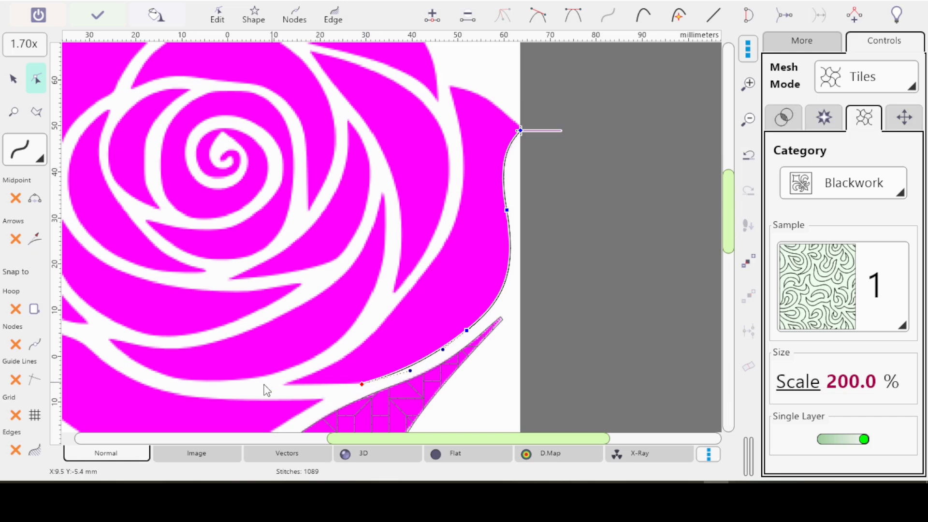
pyautogui.click(285, 385)
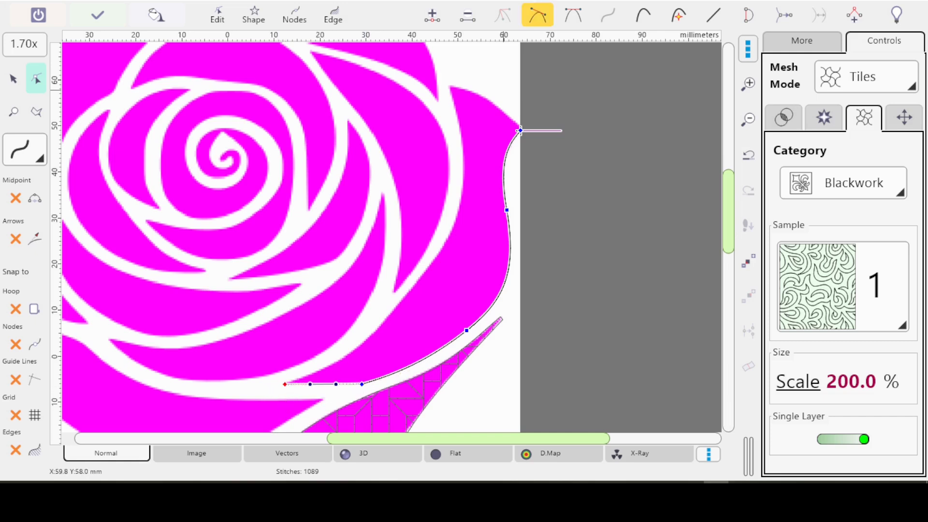
pyautogui.click(714, 15)
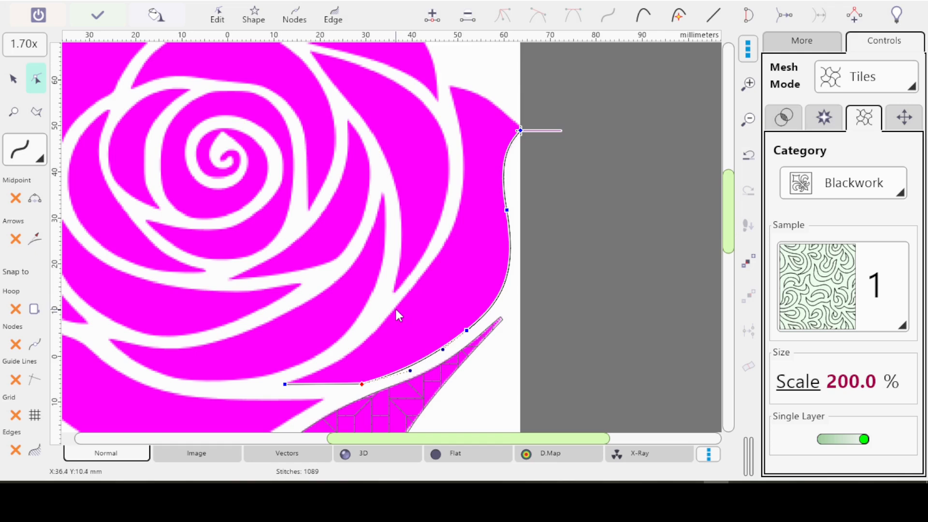
pyautogui.press('Tab')
pyautogui.click(410, 291)
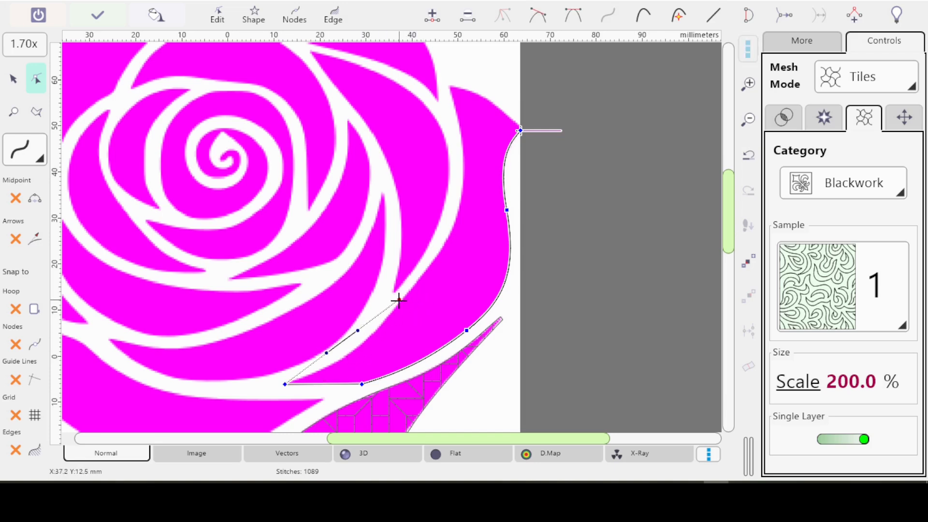
# Curve the newest segment along the petal's lower inner edge, with handles at about X 32, Y 3 and X 21, Y -3 mm.
pyautogui.scroll(1, 390, 355)
pyautogui.scroll(2, 389, 363)
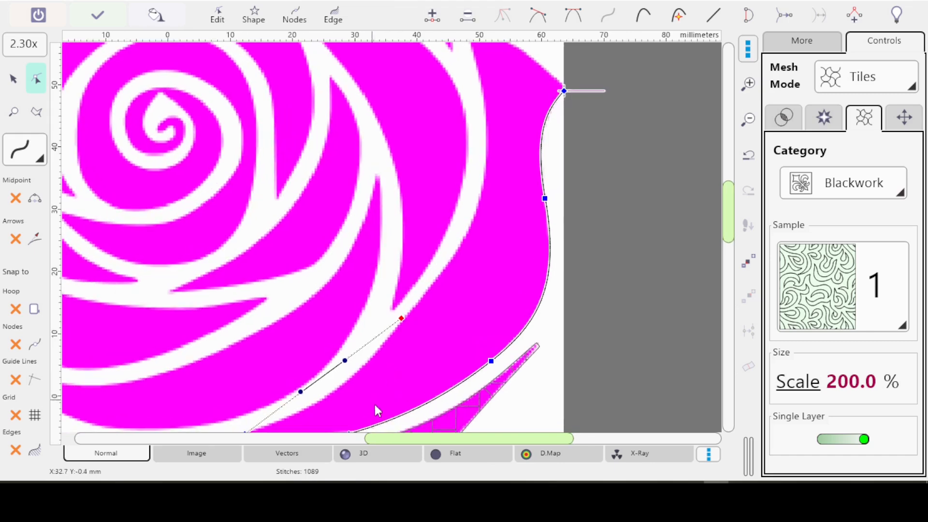
pyautogui.scroll(-2, 373, 402)
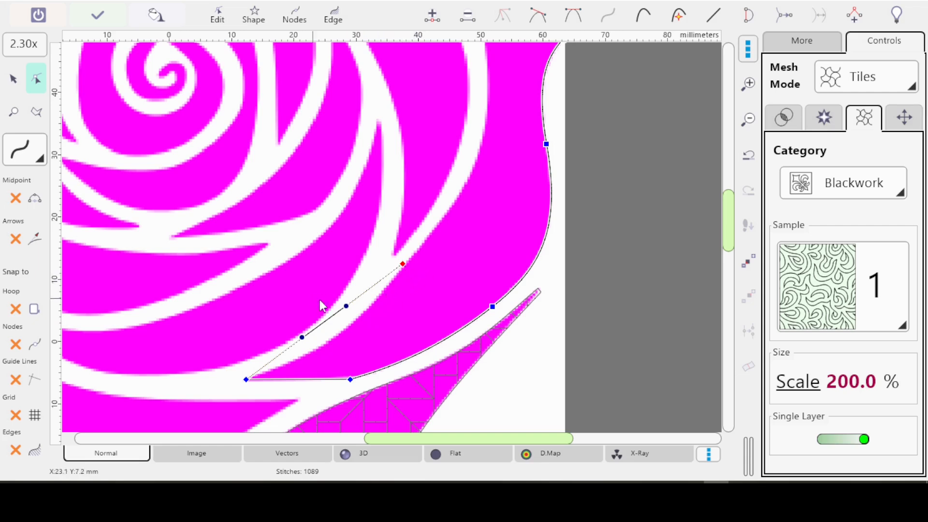
pyautogui.moveTo(347, 306); pyautogui.dragTo(368, 324)
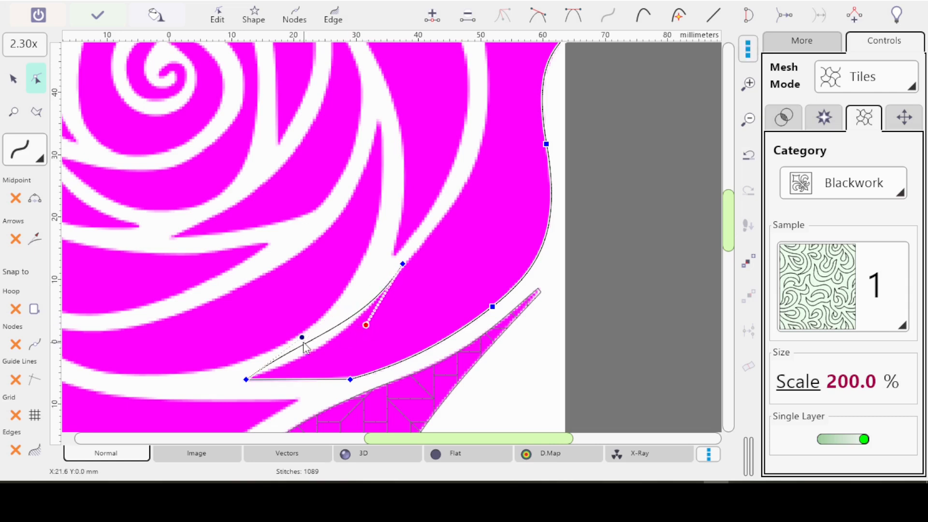
pyautogui.moveTo(302, 337); pyautogui.dragTo(302, 359)
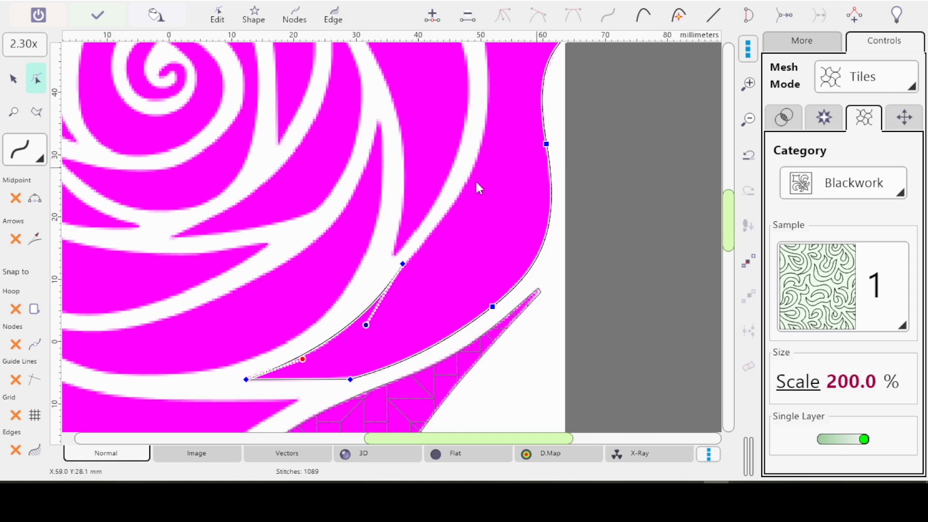
# Add a node at the petal's upper inner tip, about X 48, Y 58 mm, and bend the new segment along the inner edge.
pyautogui.scroll(2, 496, 264)
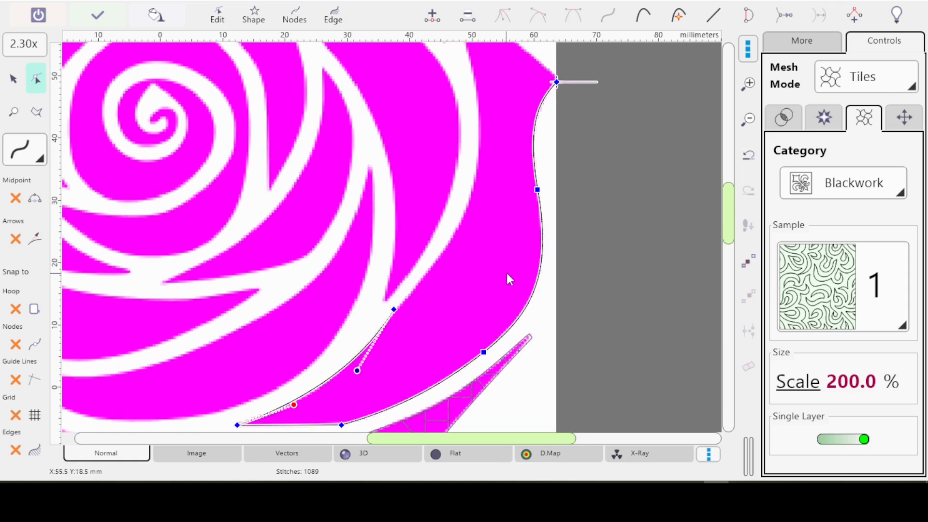
pyautogui.scroll(-2, 514, 271)
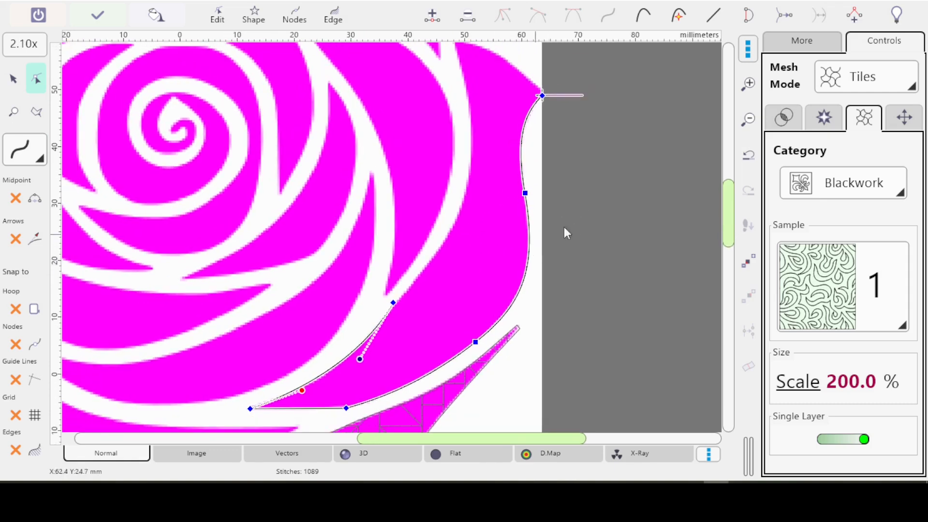
pyautogui.scroll(1, 517, 213)
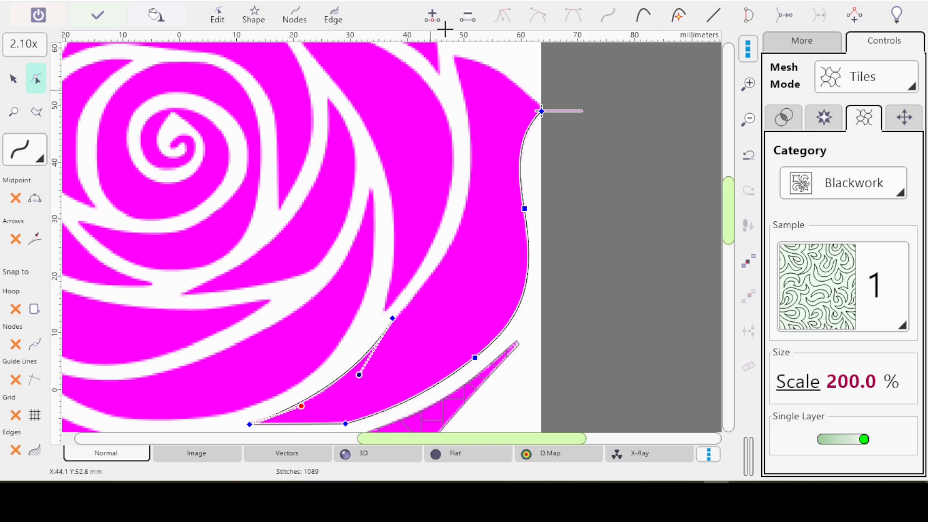
pyautogui.click(449, 57)
pyautogui.moveTo(450, 57); pyautogui.dragTo(452, 85)
pyautogui.moveTo(477, 277); pyautogui.dragTo(485, 252)
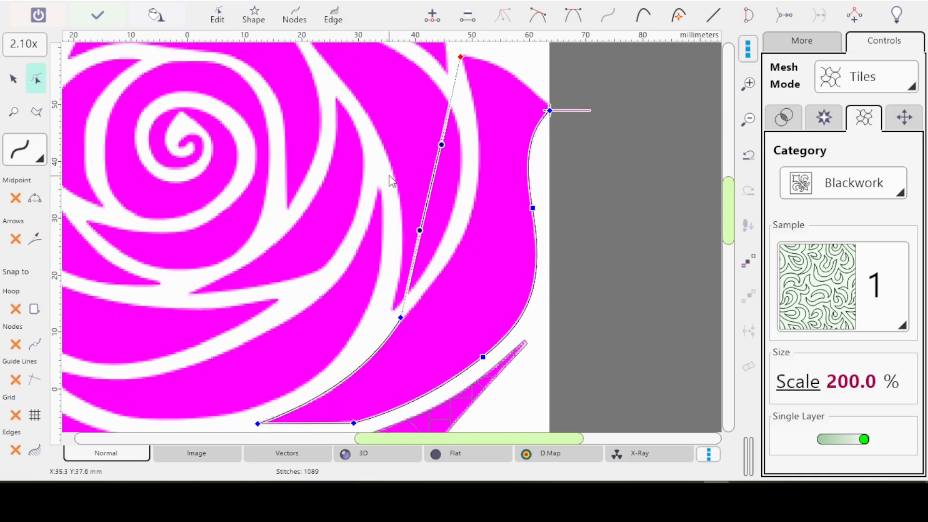
pyautogui.moveTo(435, 182); pyautogui.dragTo(479, 208)
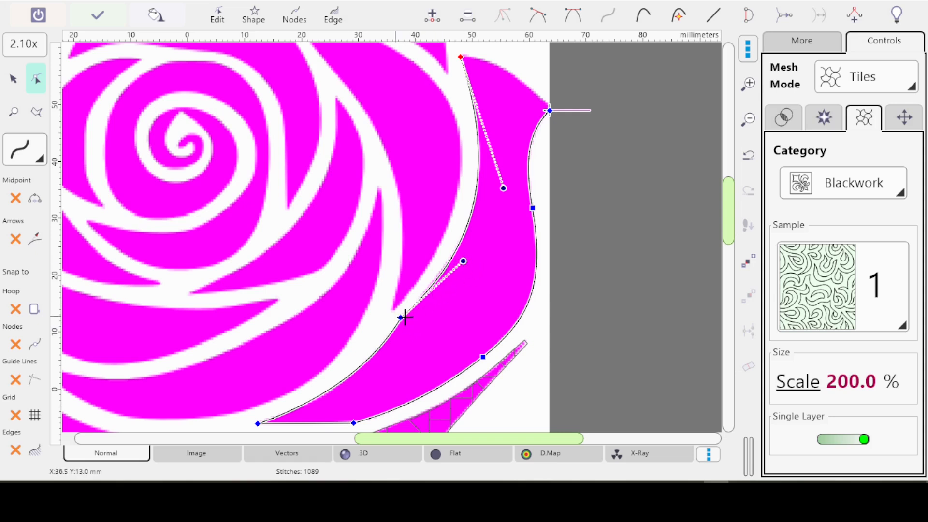
# Refit the upper inner segment by moving its lower handle to about X 41, Y 19 and its upper handle to about X 57, Y 26 mm.
pyautogui.click(464, 261)
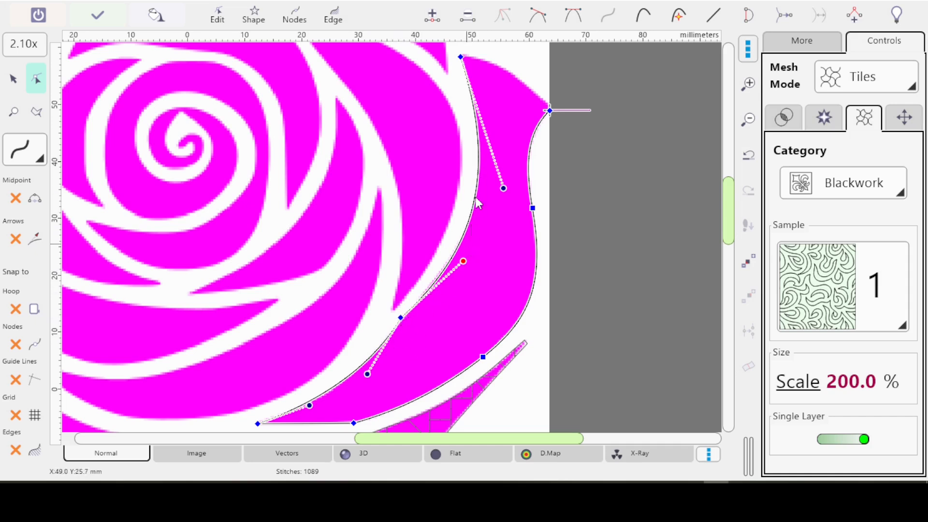
pyautogui.click(400, 317)
pyautogui.click(464, 261)
pyautogui.moveTo(463, 261); pyautogui.dragTo(421, 280)
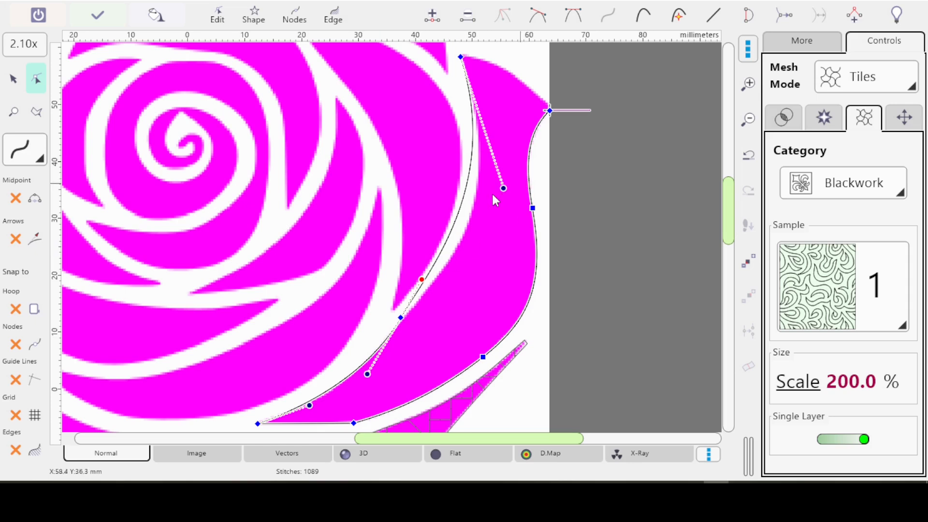
pyautogui.moveTo(504, 188); pyautogui.dragTo(514, 244)
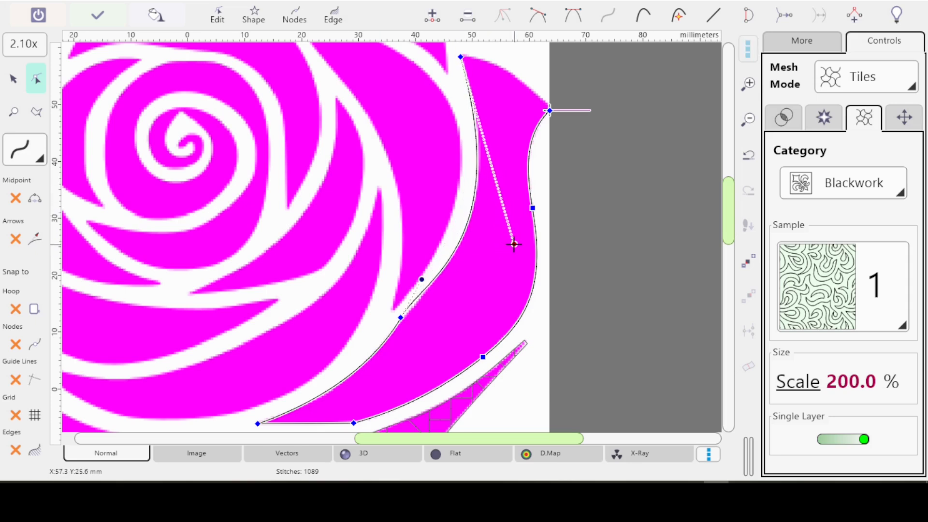
# Make the node between the two inner segments smooth and move it to about X 36, Y 11 mm.
pyautogui.click(401, 317)
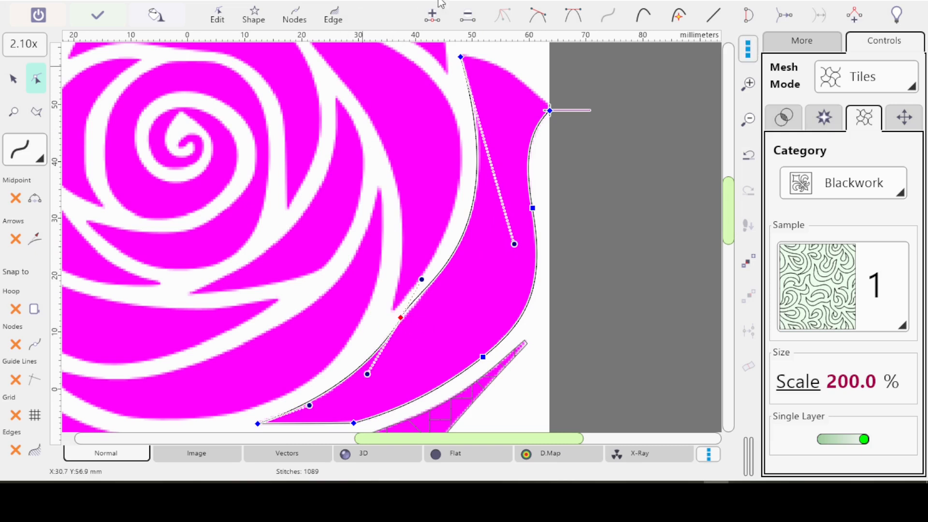
pyautogui.click(539, 22)
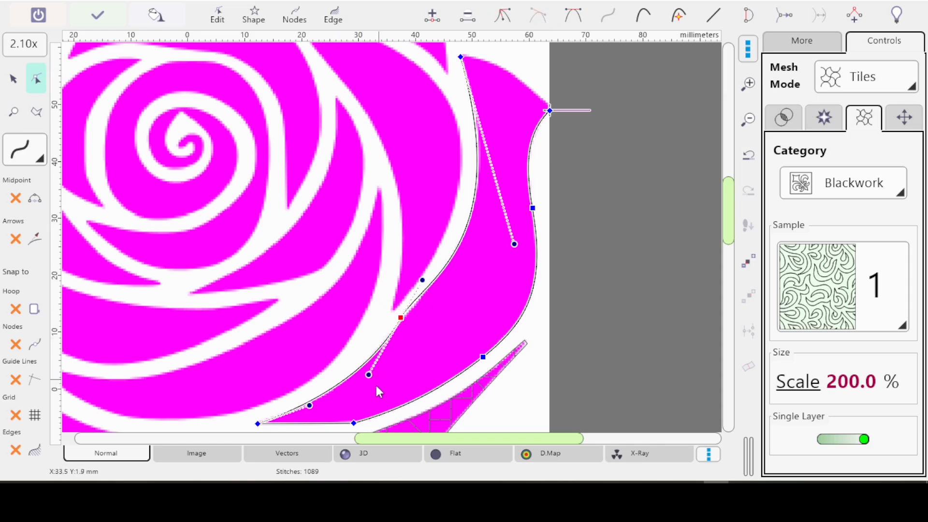
pyautogui.moveTo(401, 317)
pyautogui.mouseDown()
pyautogui.moveTo(387, 322)
pyautogui.moveTo(414, 305)
pyautogui.mouseUp()
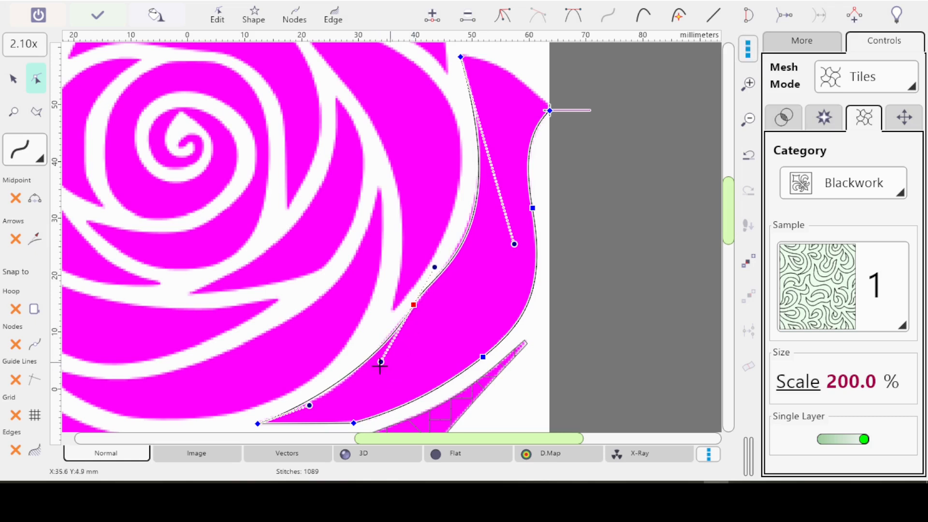
pyautogui.moveTo(411, 309); pyautogui.dragTo(391, 325)
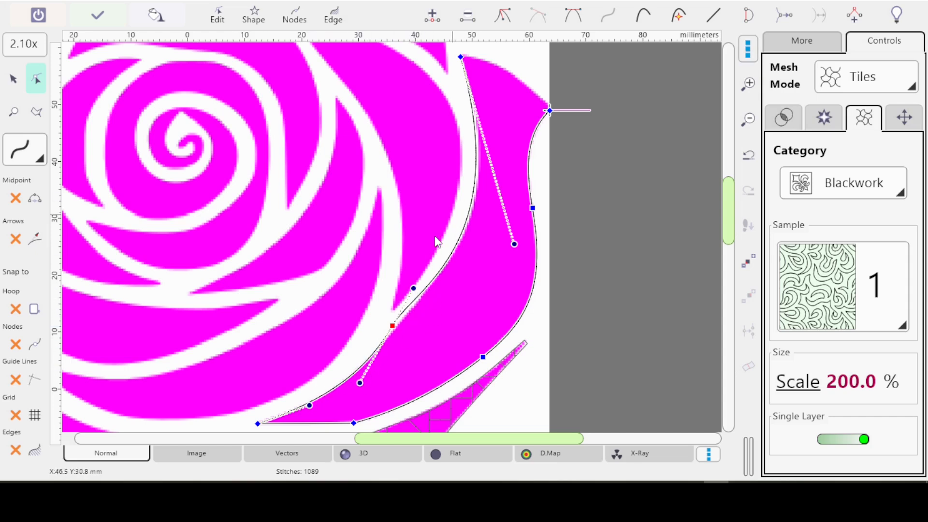
# Try fitting the inner edge by adjusting both handles of the smooth node and moving the node to about X 38, Y 12 mm.
pyautogui.moveTo(399, 325); pyautogui.dragTo(378, 278)
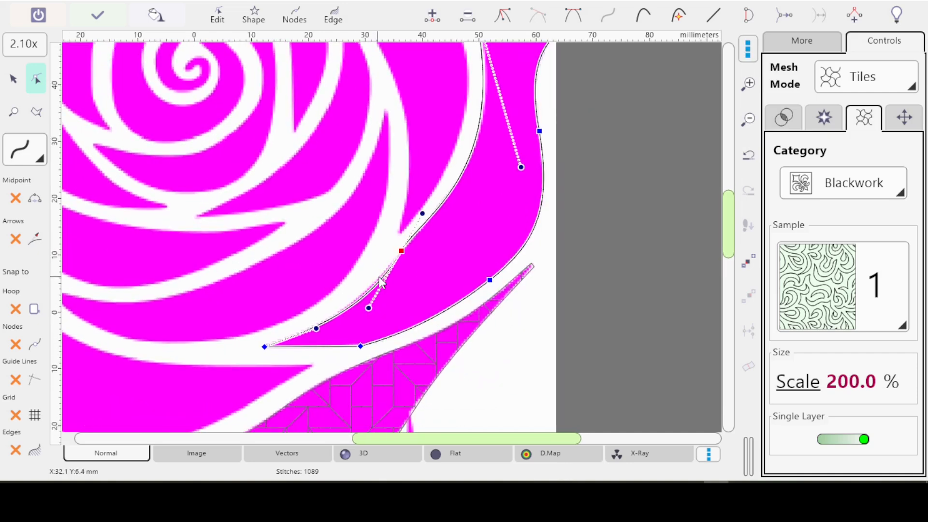
pyautogui.scroll(7, 379, 284)
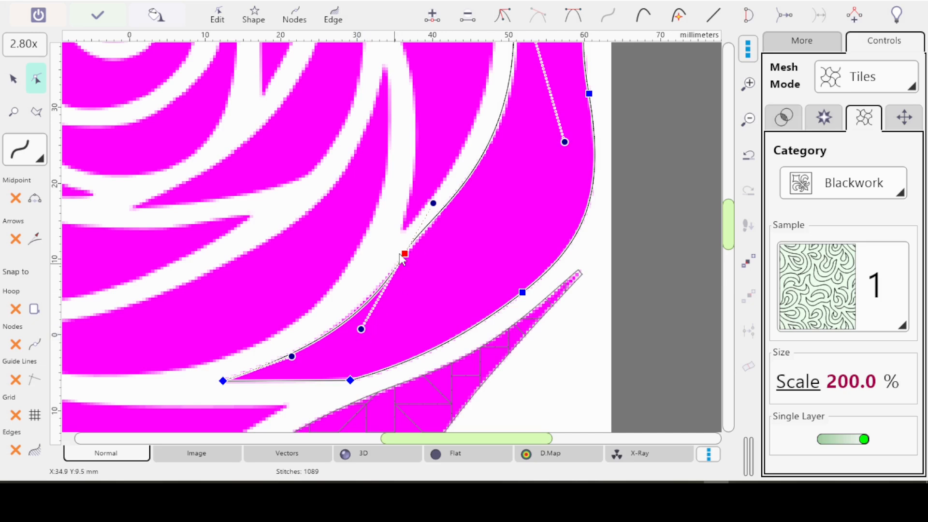
pyautogui.moveTo(362, 330); pyautogui.dragTo(369, 312)
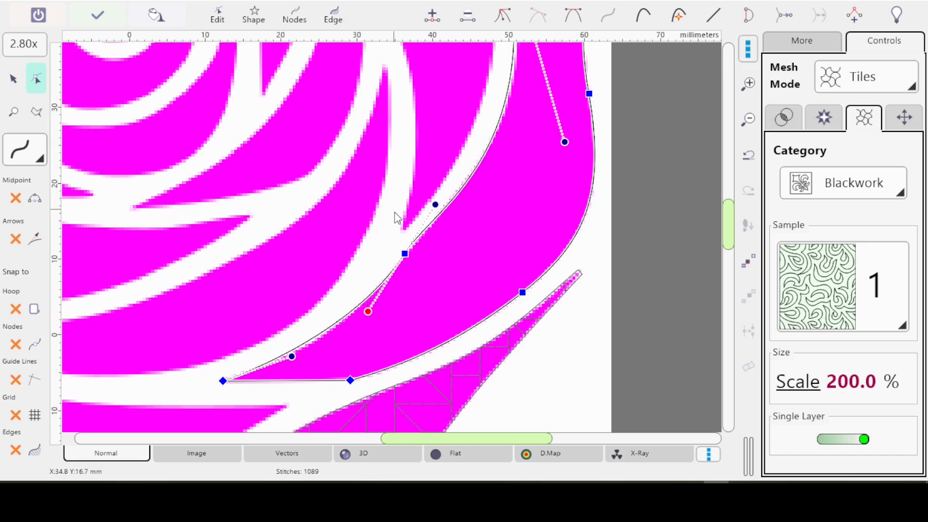
pyautogui.moveTo(435, 205); pyautogui.dragTo(463, 171)
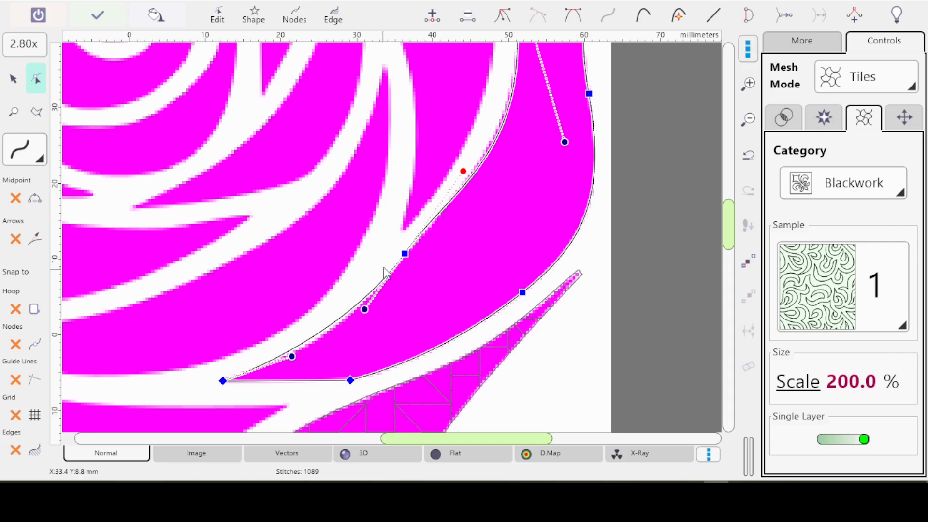
pyautogui.moveTo(406, 253); pyautogui.dragTo(416, 244)
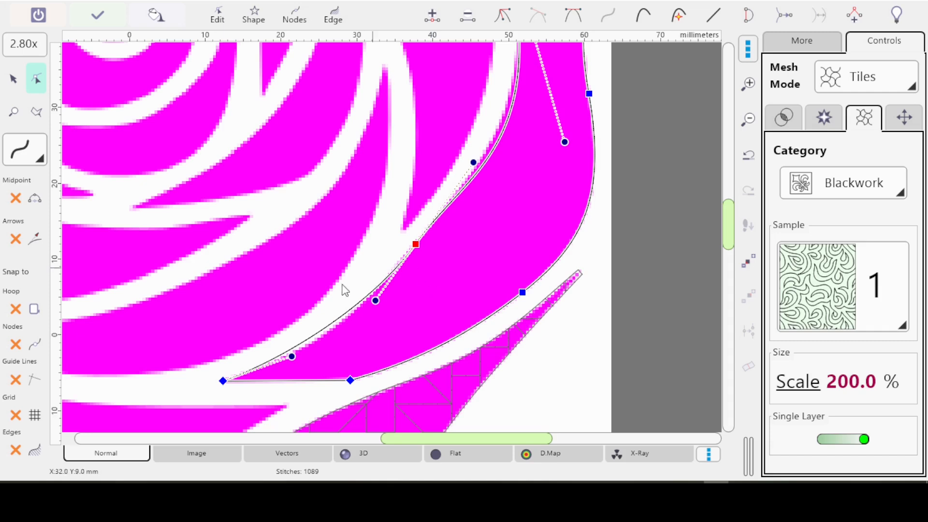
pyautogui.moveTo(376, 301)
pyautogui.mouseDown()
pyautogui.moveTo(386, 286)
pyautogui.moveTo(375, 305)
pyautogui.mouseUp()
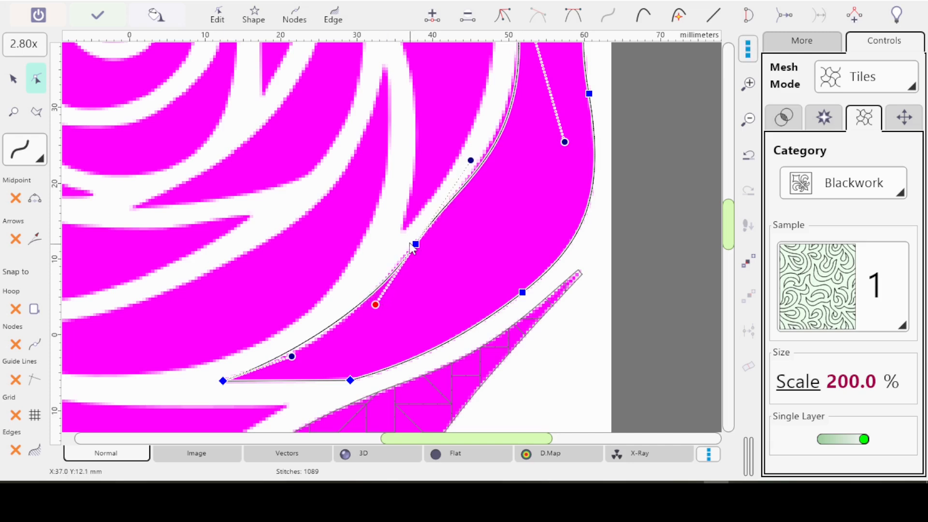
# Move the smooth inner node to about X 33, Y 7 mm, with its handles at about X 28, Y 1 and X 43, Y 19 mm.
pyautogui.moveTo(414, 246); pyautogui.dragTo(377, 286)
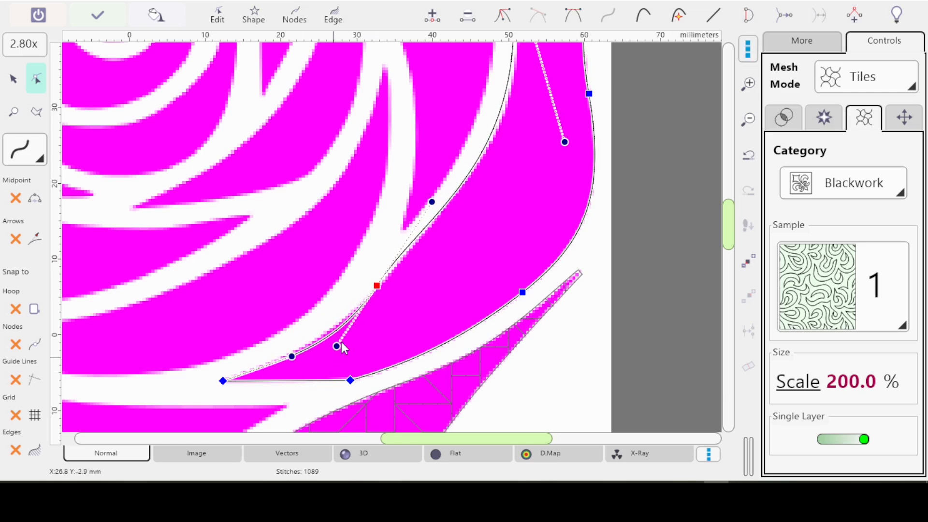
pyautogui.moveTo(337, 345); pyautogui.dragTo(338, 332)
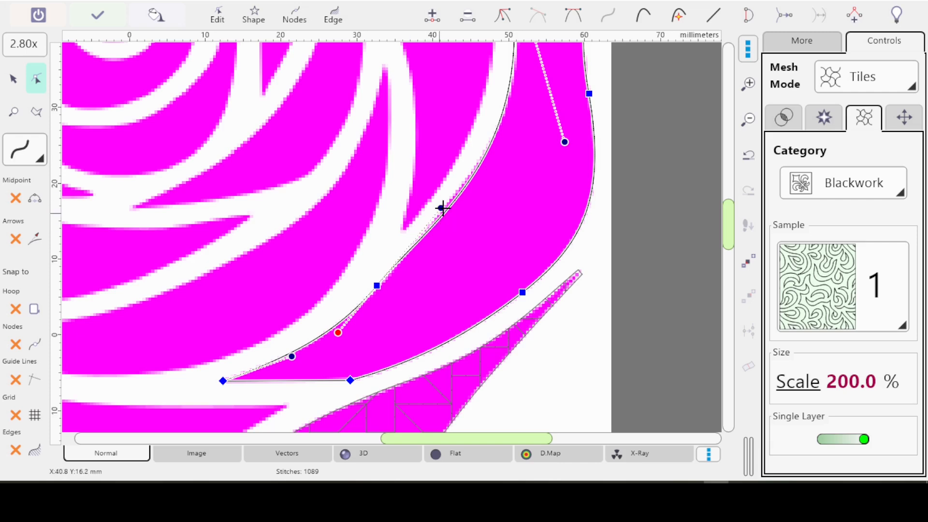
pyautogui.moveTo(441, 207); pyautogui.dragTo(454, 192)
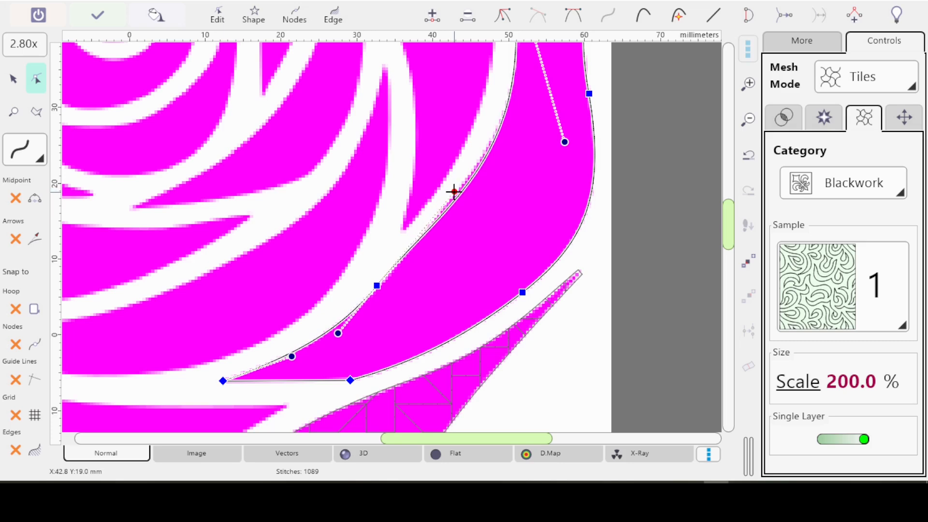
pyautogui.moveTo(378, 286); pyautogui.dragTo(380, 283)
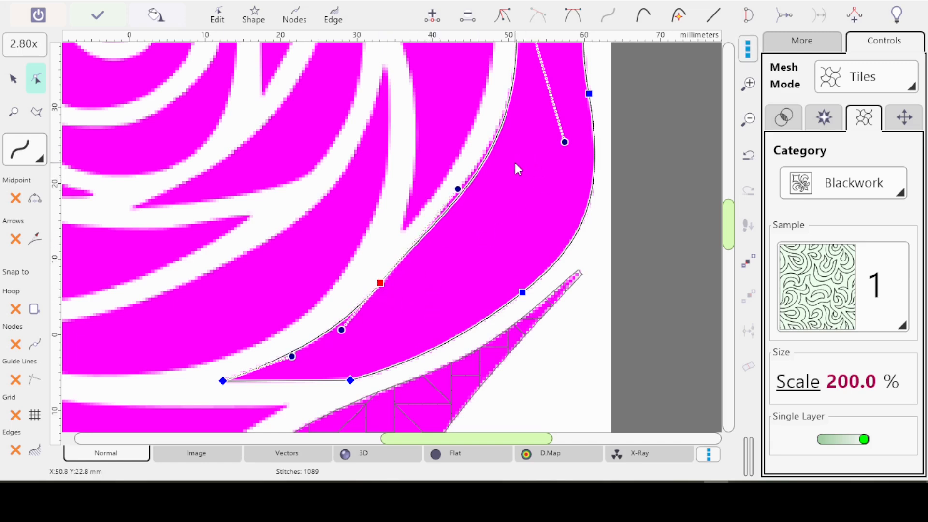
# Add a node from the upper inner tip at about X 64, Y 54 mm and close the outline at its starting point.
pyautogui.scroll(-5, 515, 164)
pyautogui.scroll(-1, 493, 176)
pyautogui.scroll(2, 482, 193)
pyautogui.moveTo(501, 228)
pyautogui.mouseDown()
pyautogui.moveTo(487, 222)
pyautogui.moveTo(504, 196)
pyautogui.moveTo(499, 211)
pyautogui.mouseUp()
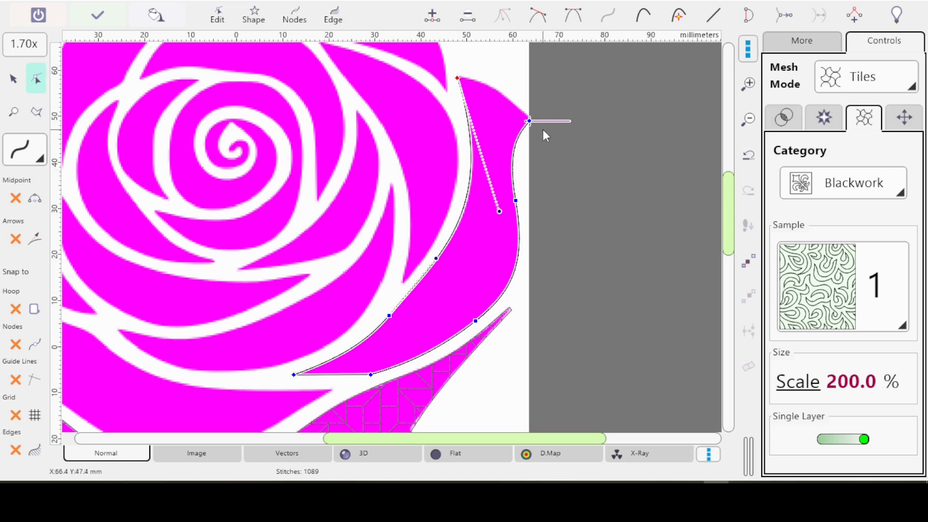
pyautogui.click(532, 98)
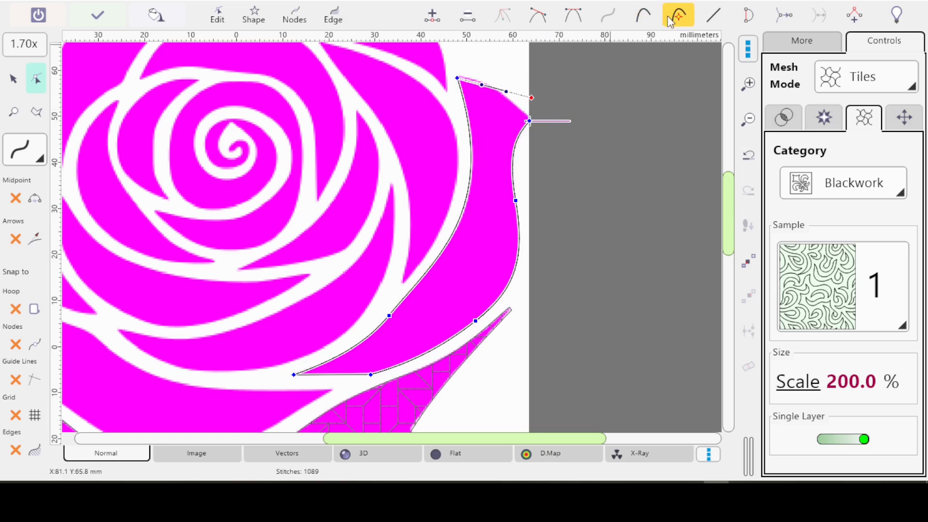
pyautogui.click(747, 18)
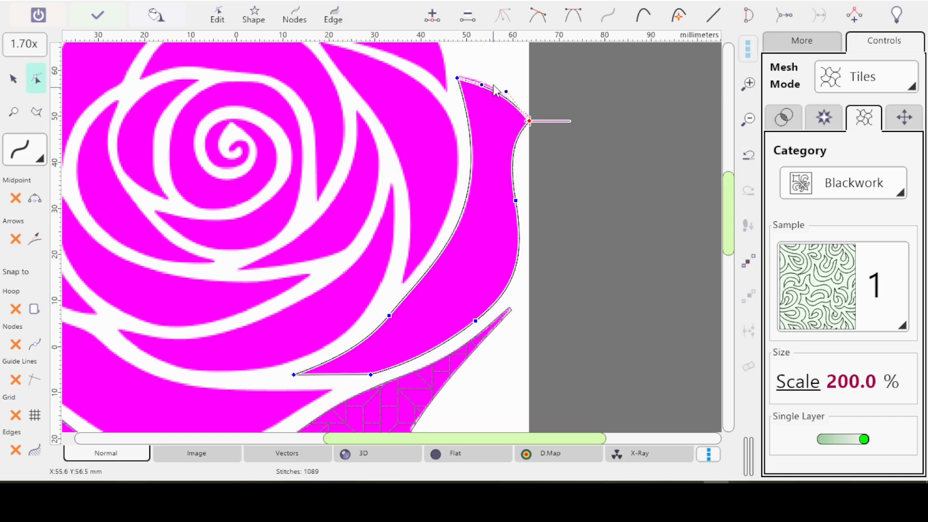
# Move the petal's upper inner tip node to about X 48, Y 59 mm and bend the upper edge along the artwork.
pyautogui.moveTo(491, 84); pyautogui.dragTo(491, 87)
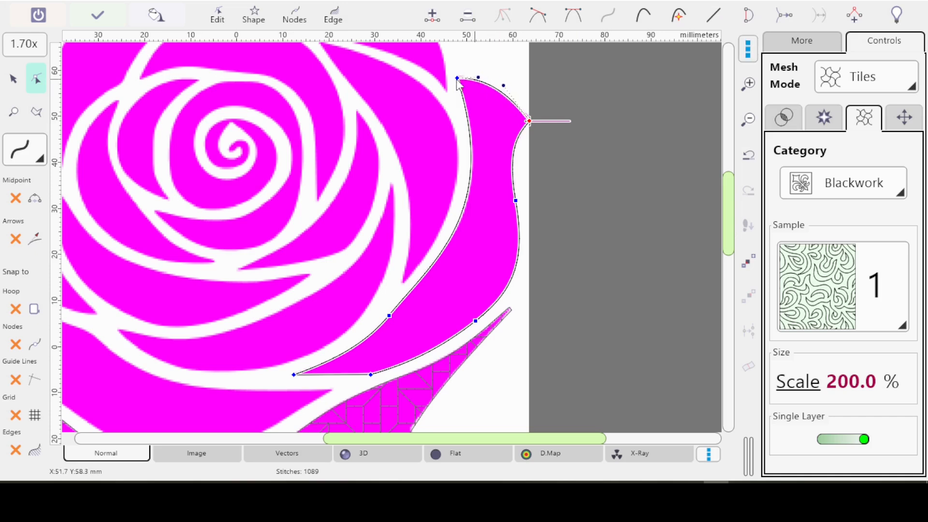
pyautogui.click(13, 112)
pyautogui.moveTo(427, 47); pyautogui.dragTo(595, 162)
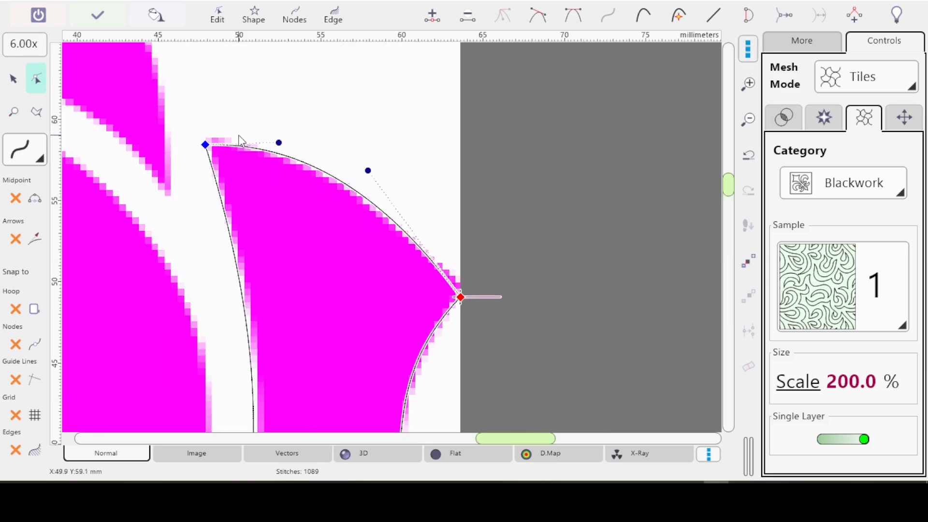
pyautogui.moveTo(203, 143); pyautogui.dragTo(206, 140)
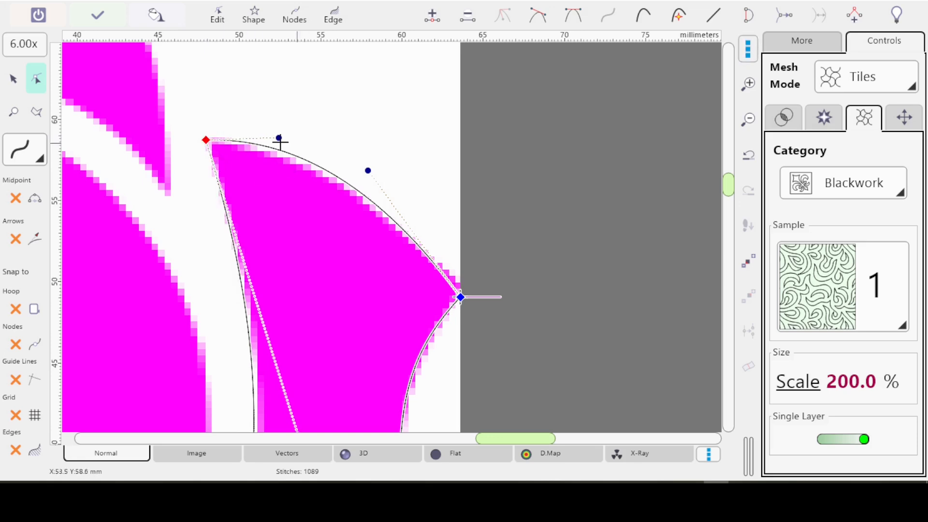
pyautogui.moveTo(311, 164)
pyautogui.mouseDown()
pyautogui.moveTo(317, 175)
pyautogui.moveTo(312, 168)
pyautogui.mouseUp()
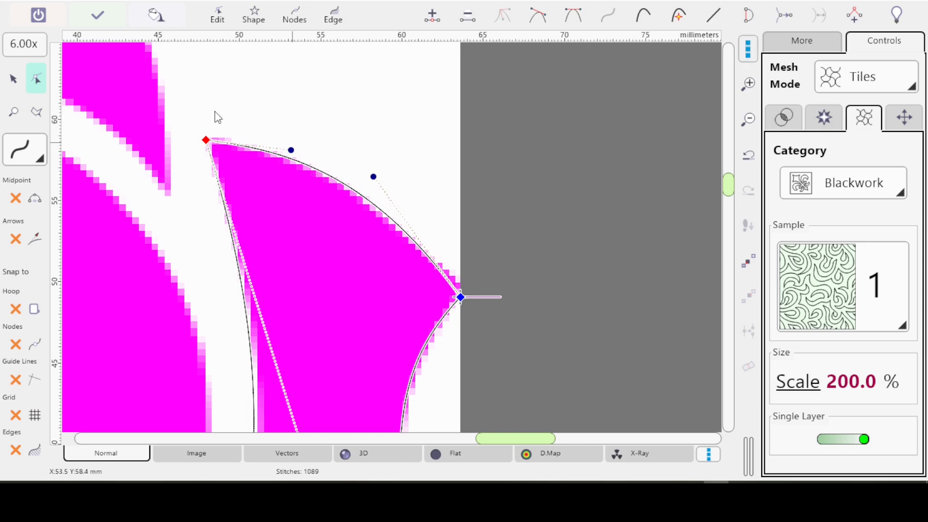
# Check the lower inner edge around the smooth node, then finish editing the right outer petal's outline.
pyautogui.click(22, 52)
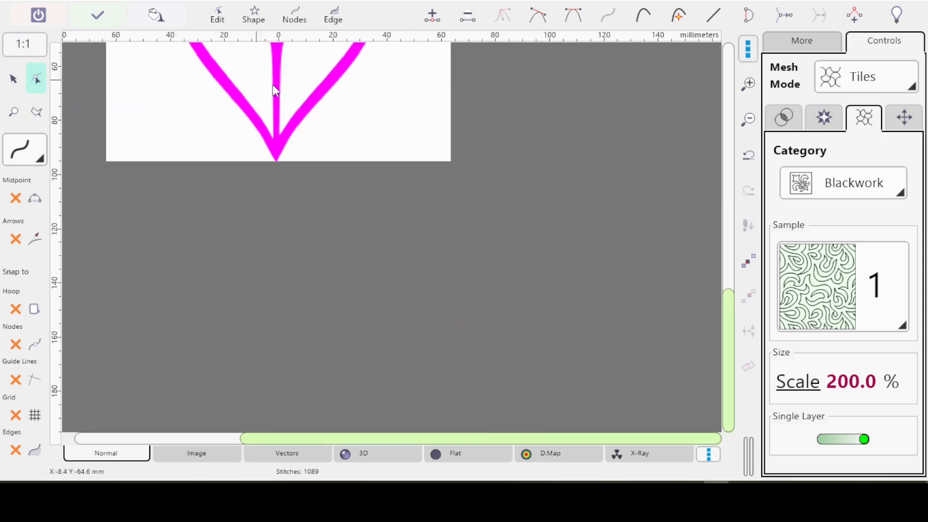
pyautogui.scroll(5, 342, 385)
pyautogui.scroll(2, 348, 411)
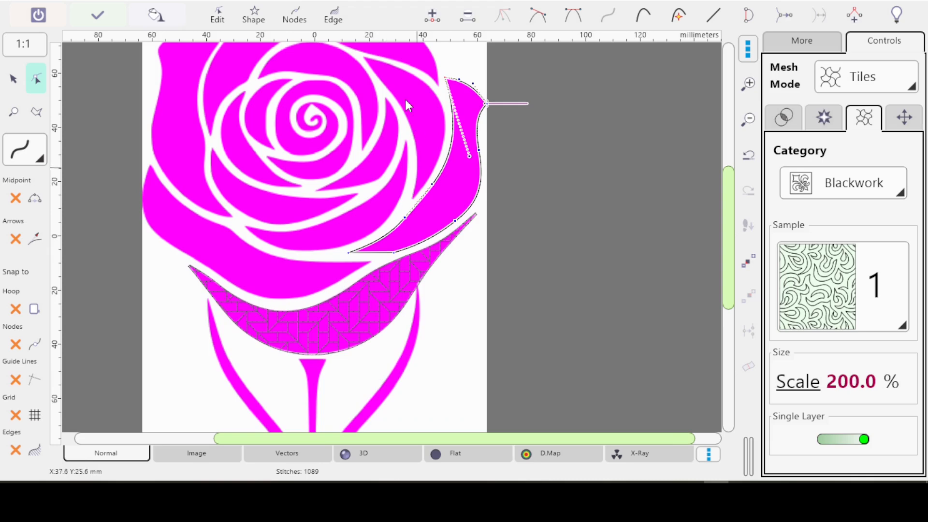
pyautogui.scroll(3, 404, 97)
pyautogui.scroll(3, 406, 100)
pyautogui.moveTo(487, 142); pyautogui.dragTo(428, 274)
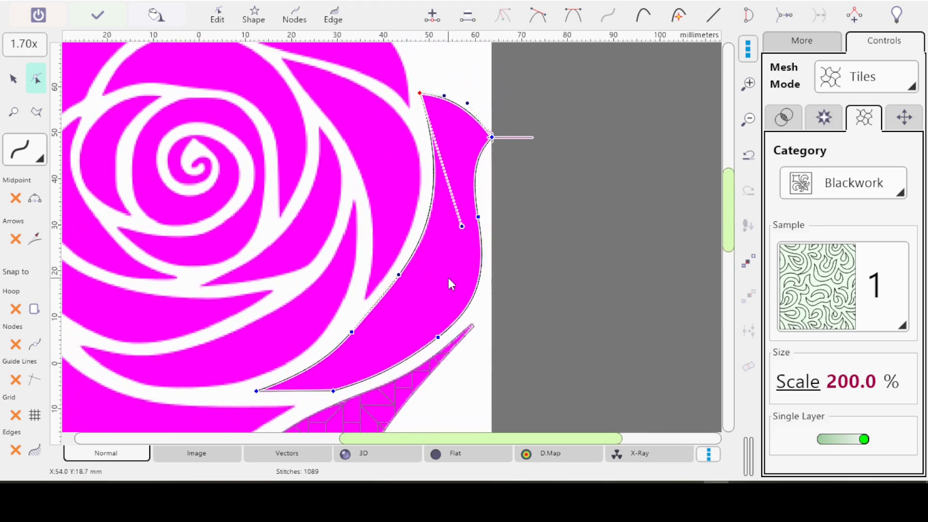
pyautogui.click(352, 332)
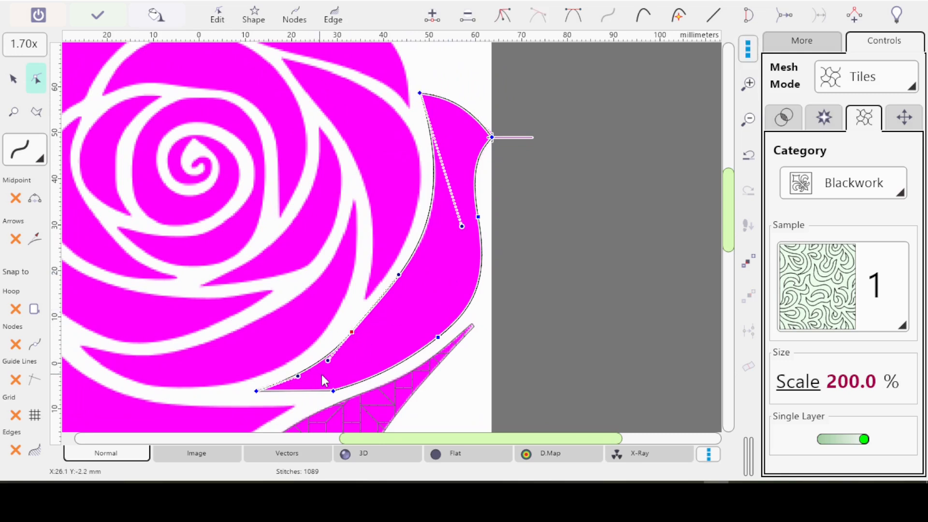
pyautogui.scroll(4, 328, 386)
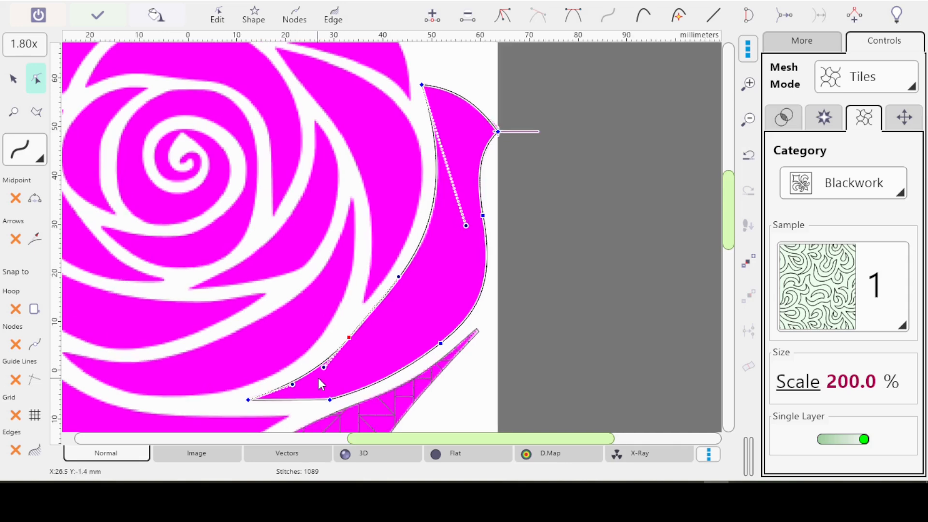
pyautogui.scroll(2, 329, 388)
pyautogui.moveTo(351, 367); pyautogui.dragTo(414, 267)
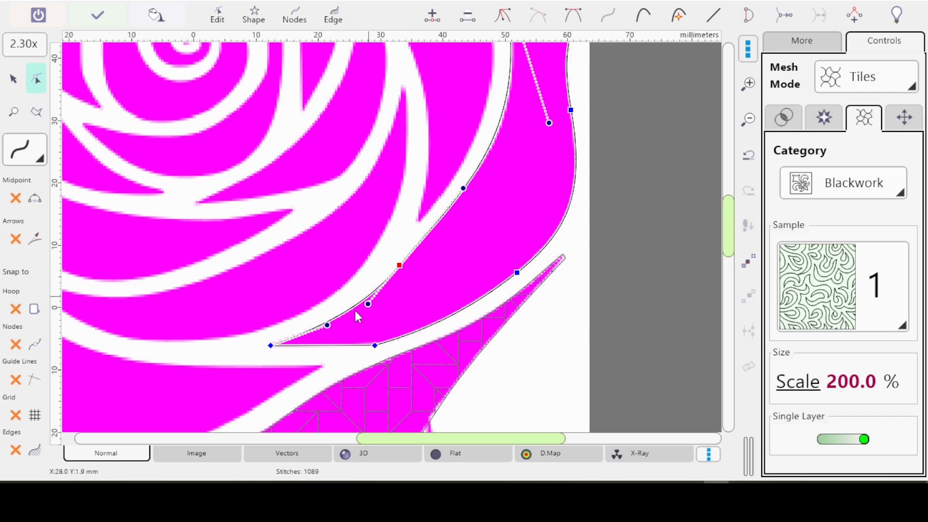
pyautogui.press('Return')
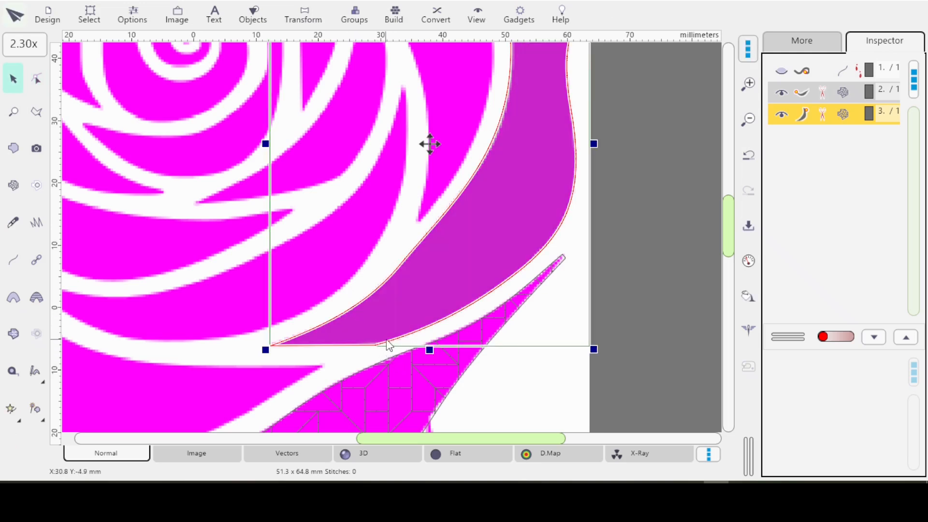
# Hide the right outer petal object and show it again.
pyautogui.scroll(-6, 361, 248)
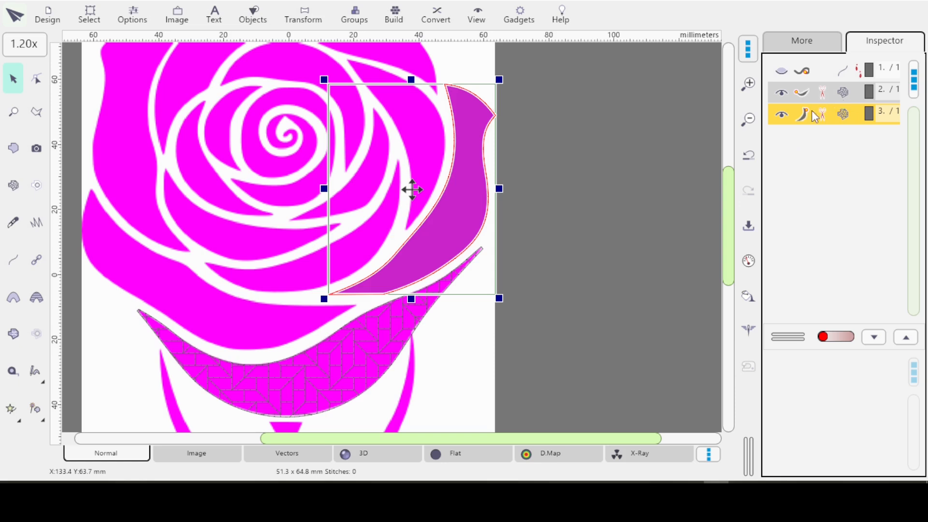
pyautogui.click(782, 115)
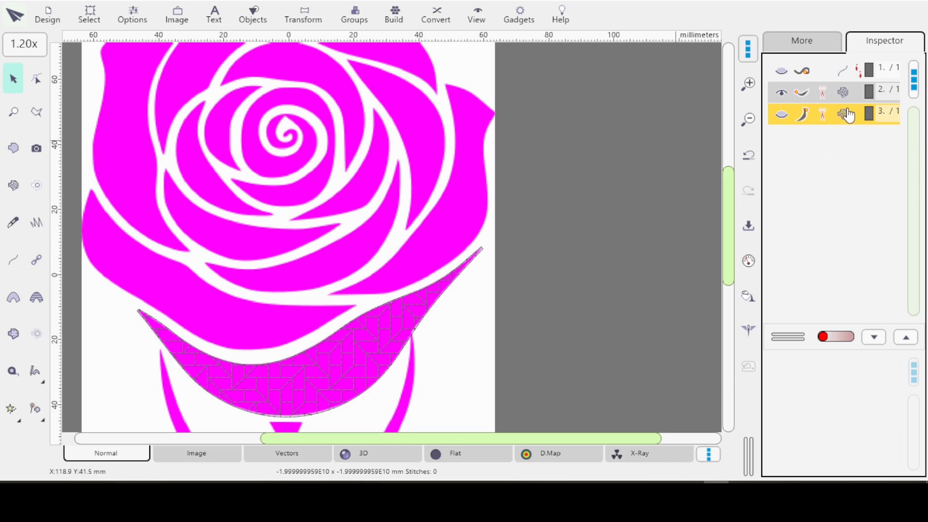
pyautogui.rightClick(783, 119)
pyautogui.click(809, 20)
pyautogui.click(782, 116)
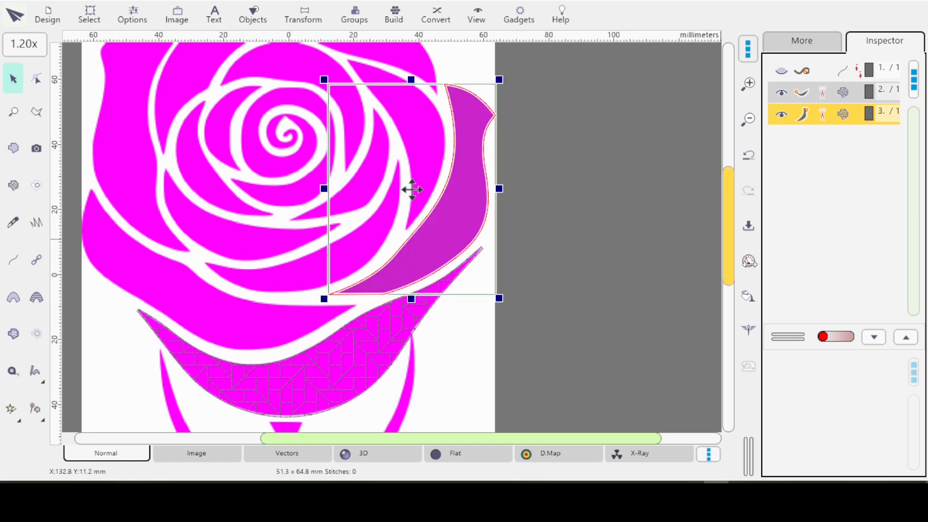
# Choose Blackwork tile sample 159 for the right outer petal's mesh fill.
pyautogui.click(748, 263)
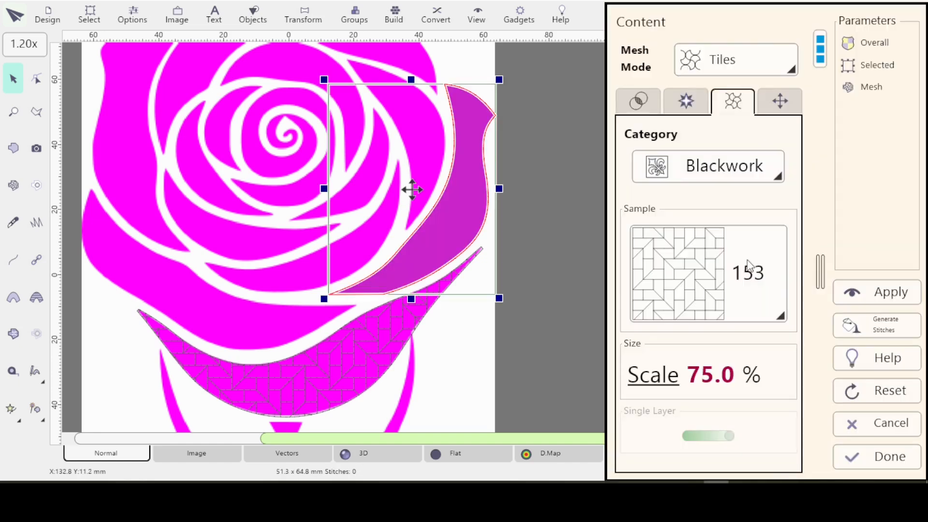
pyautogui.click(745, 308)
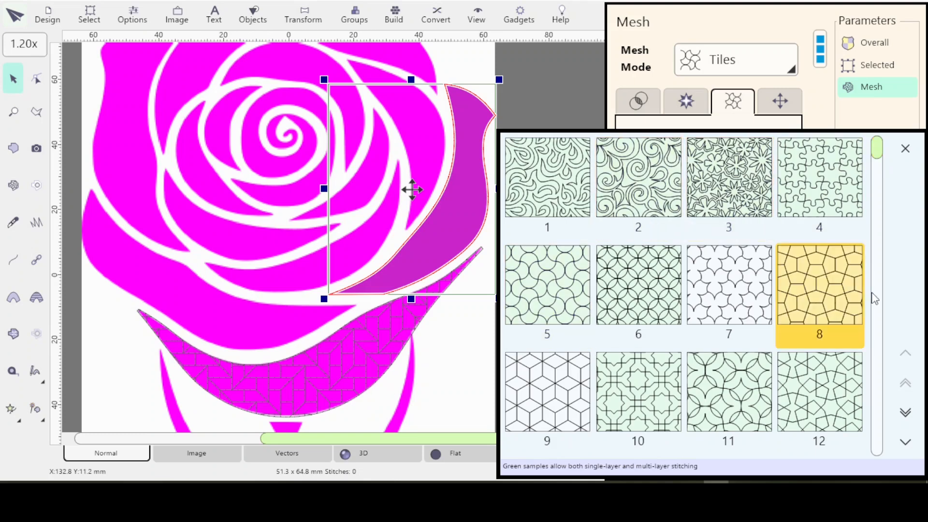
pyautogui.scroll(-1, 880, 153)
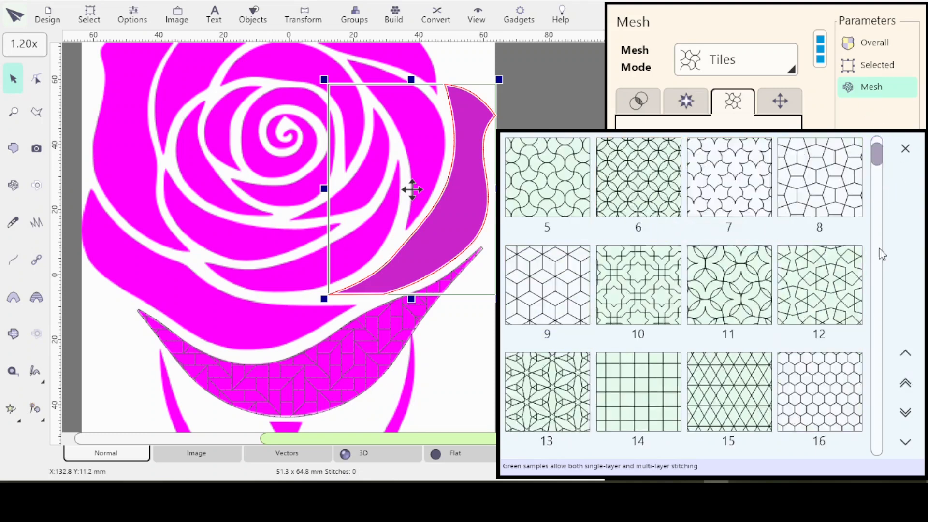
pyautogui.moveTo(878, 418); pyautogui.dragTo(879, 445)
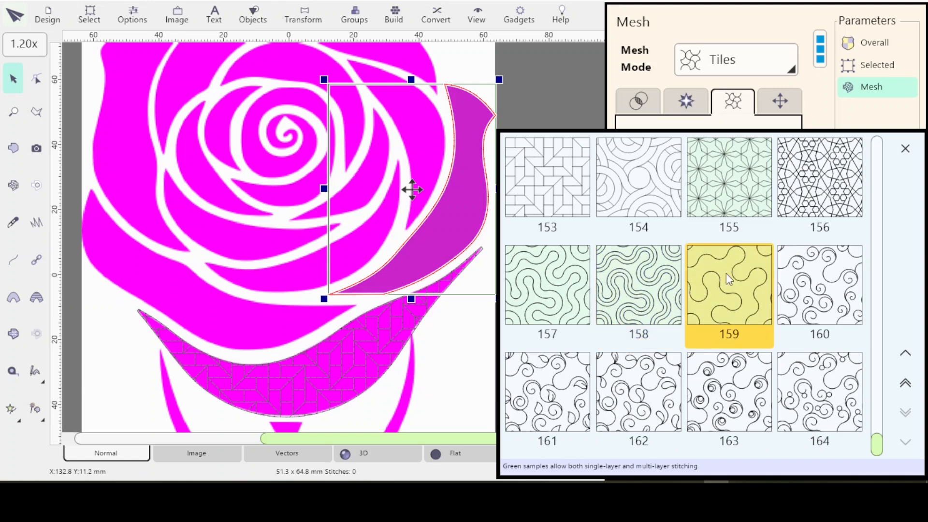
pyautogui.click(730, 289)
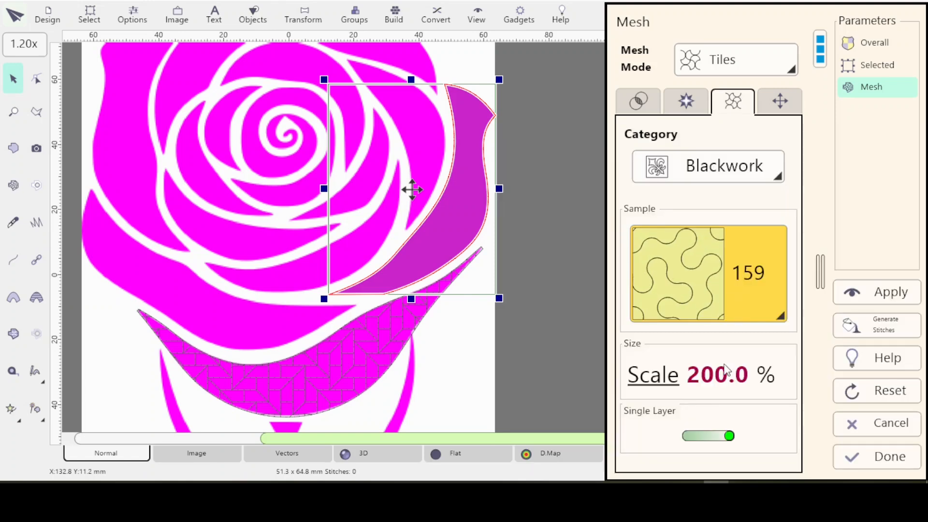
# Set the petal's tile scale to 75% and apply it to the mesh fill.
pyautogui.click(653, 379)
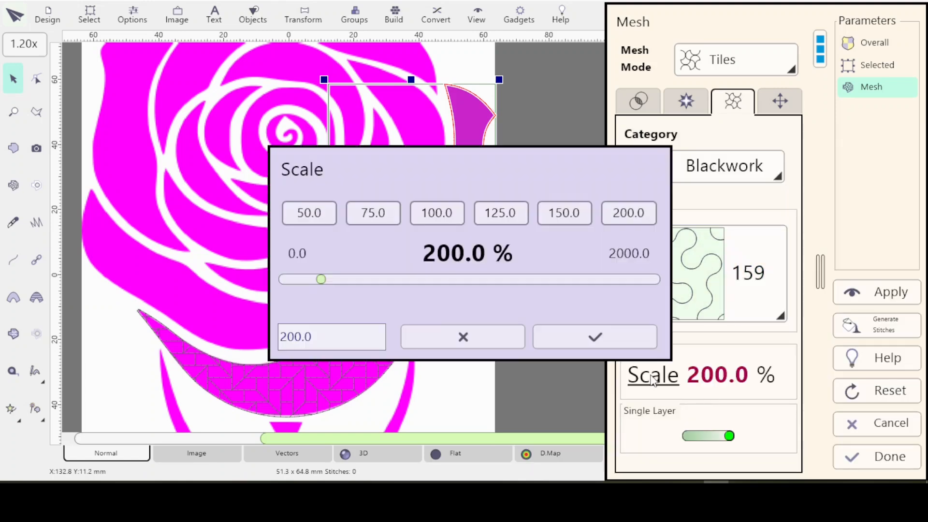
pyautogui.click(370, 214)
pyautogui.click(598, 337)
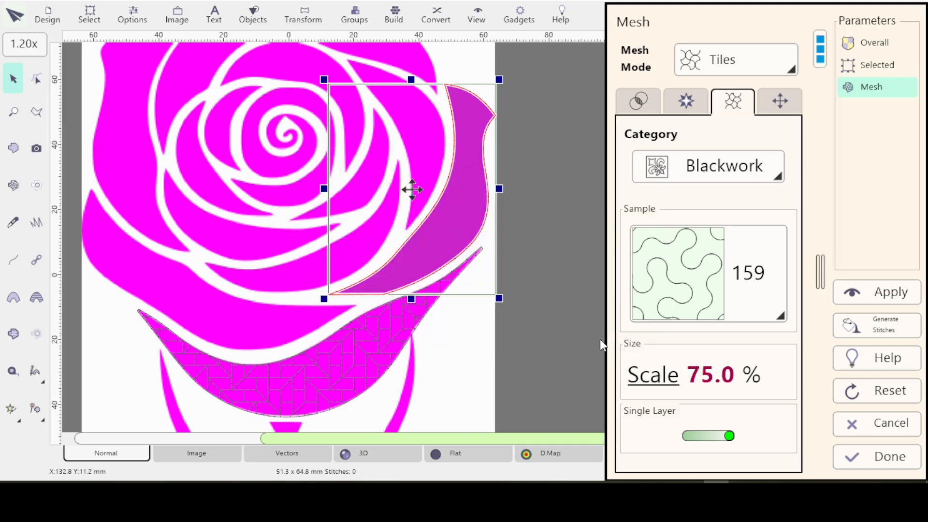
pyautogui.click(878, 289)
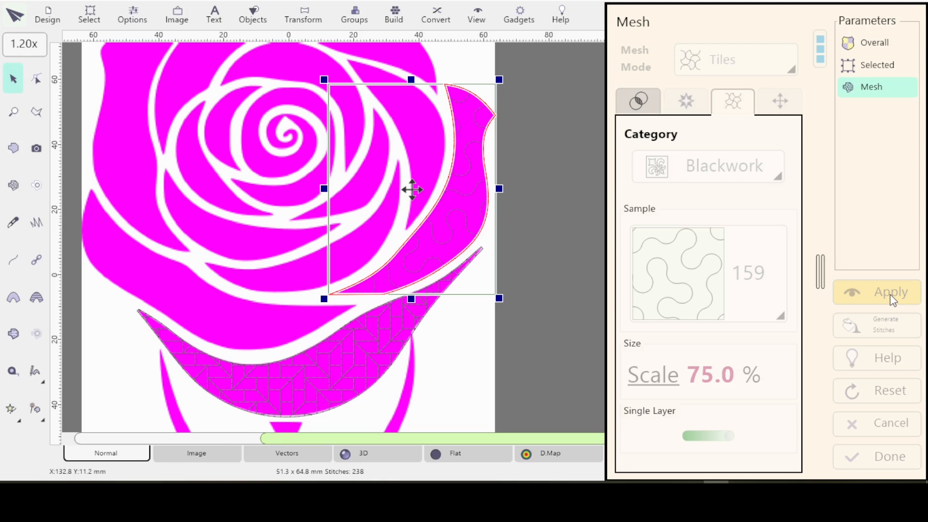
# Reduce the petal's tile scale to 35% and apply it to the mesh fill.
pyautogui.click(653, 375)
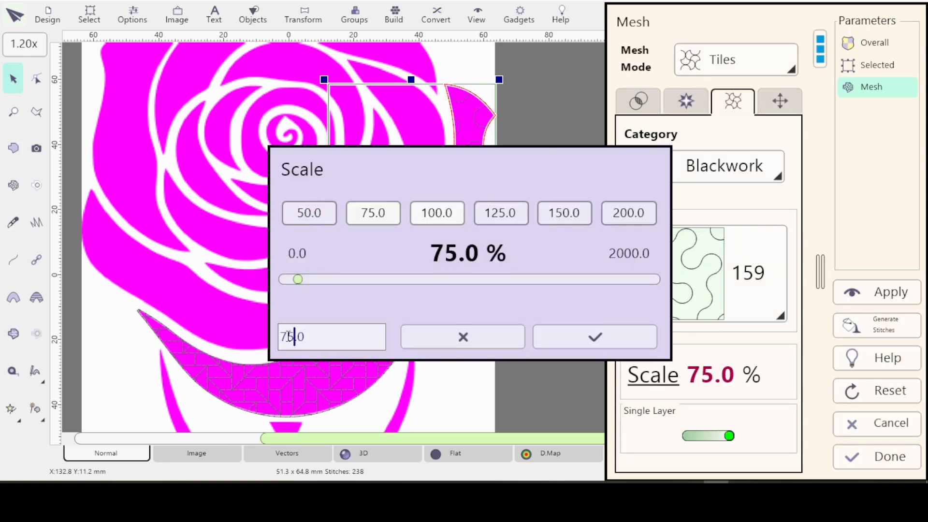
pyautogui.press('Delete')
pyautogui.write('3')
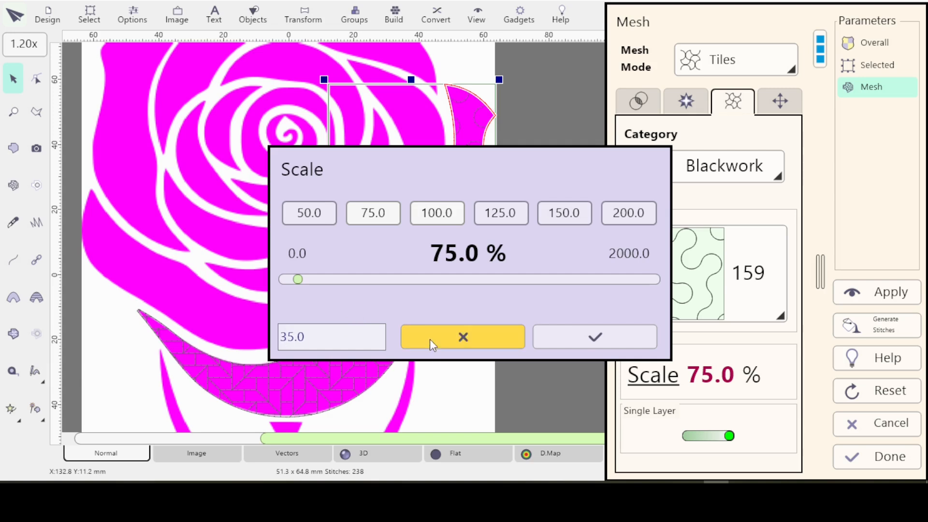
pyautogui.press('Return')
pyautogui.click(868, 291)
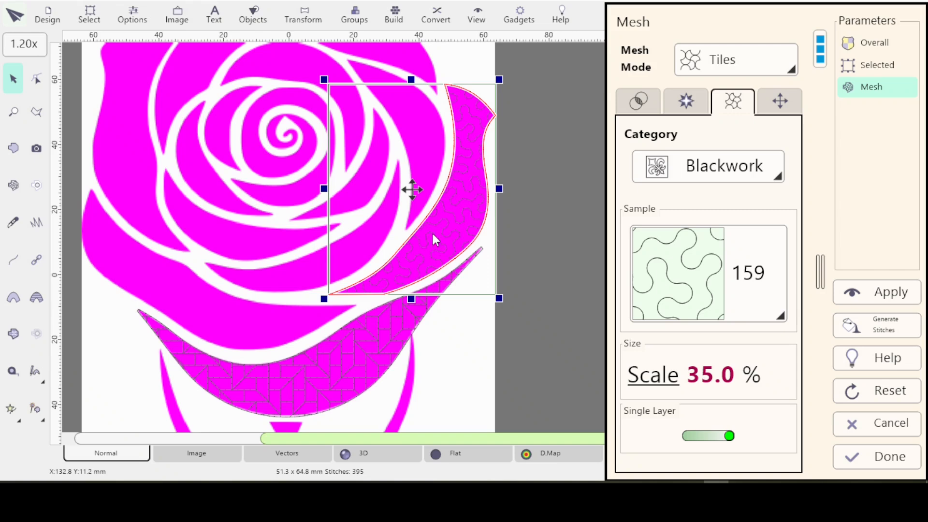
# Set the petal mesh's maximum stitch length to 1.5 mm and apply it.
pyautogui.click(641, 114)
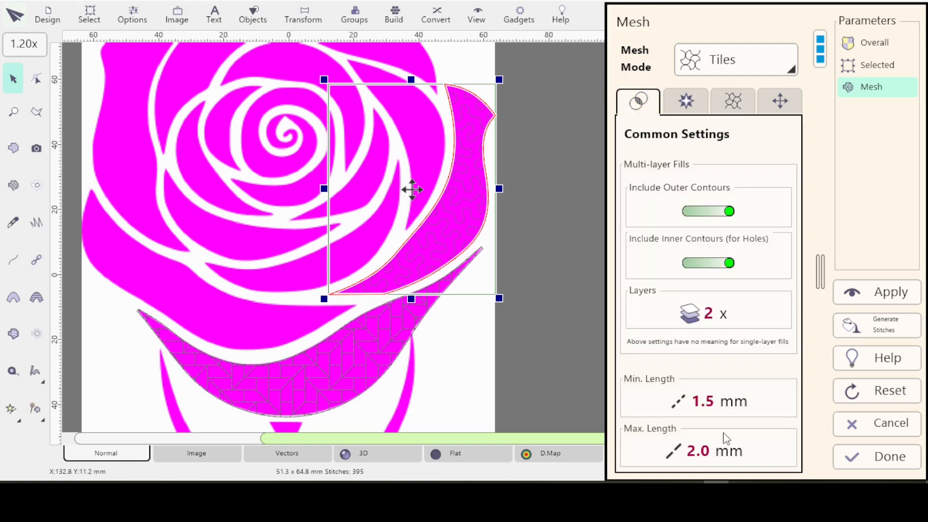
pyautogui.click(671, 457)
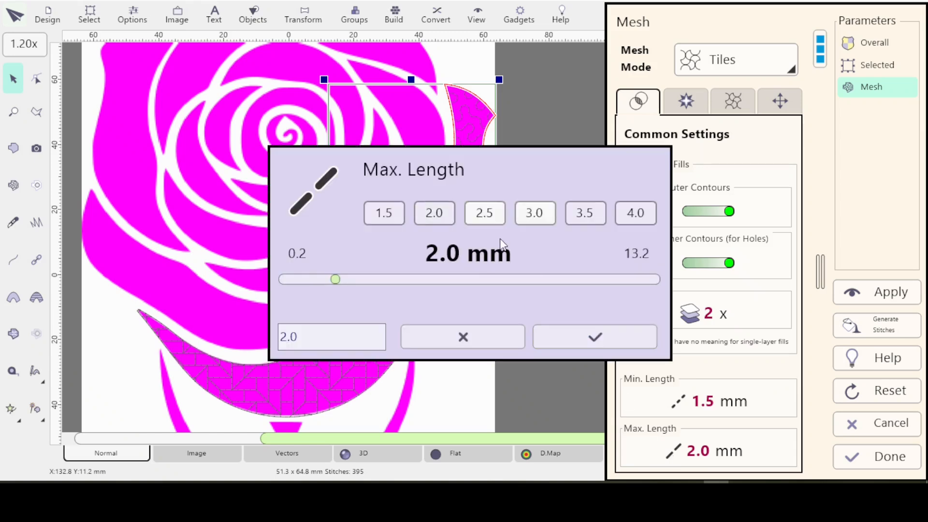
pyautogui.click(377, 212)
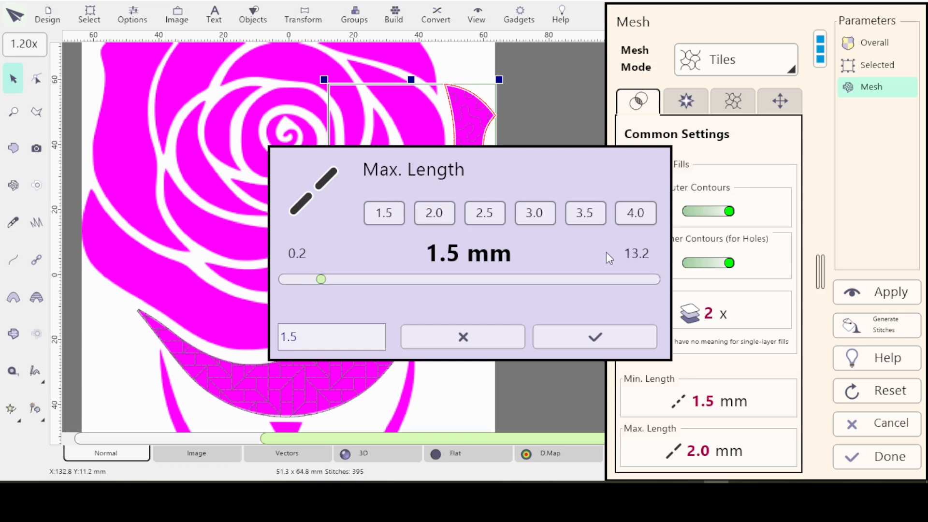
pyautogui.press('Return')
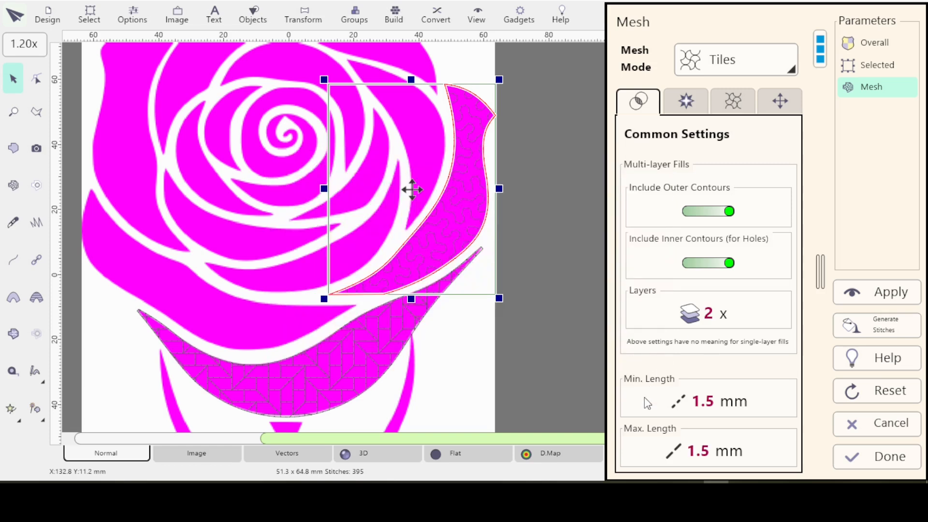
pyautogui.click(876, 293)
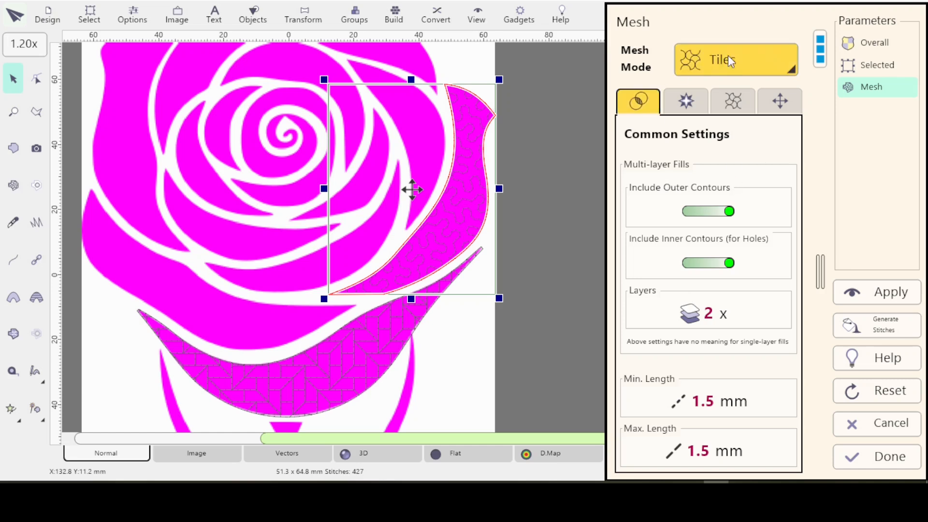
# Reduce the petal's tile scale to 25% and apply it to the mesh fill.
pyautogui.click(733, 101)
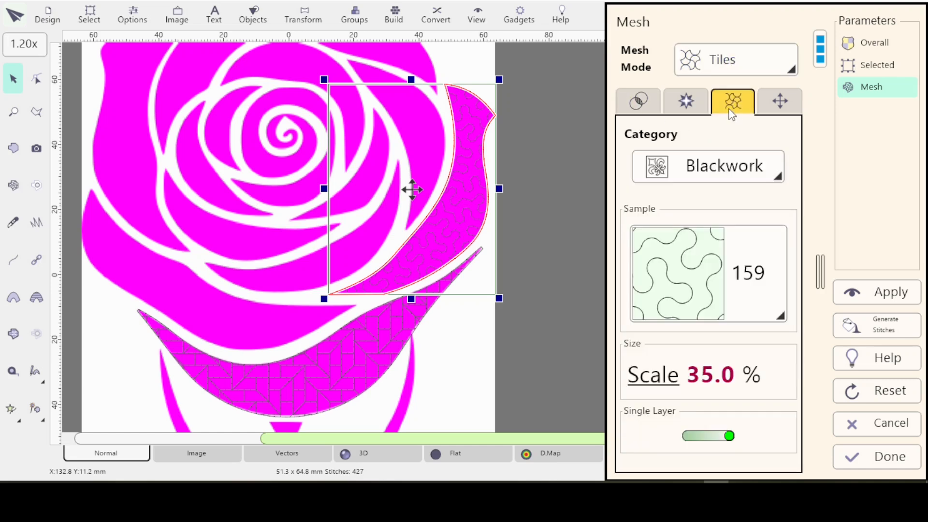
pyautogui.click(652, 378)
pyautogui.click(286, 337)
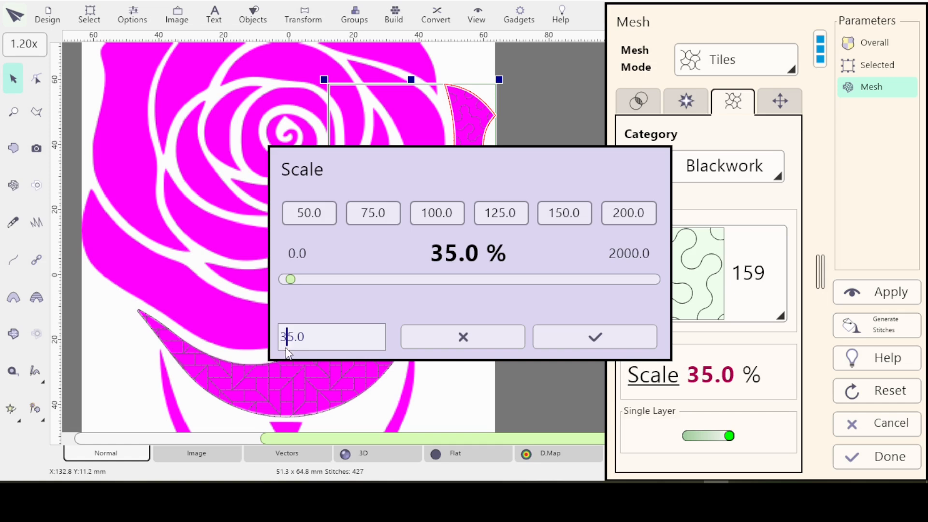
pyautogui.press('BackSpace')
pyautogui.write('2')
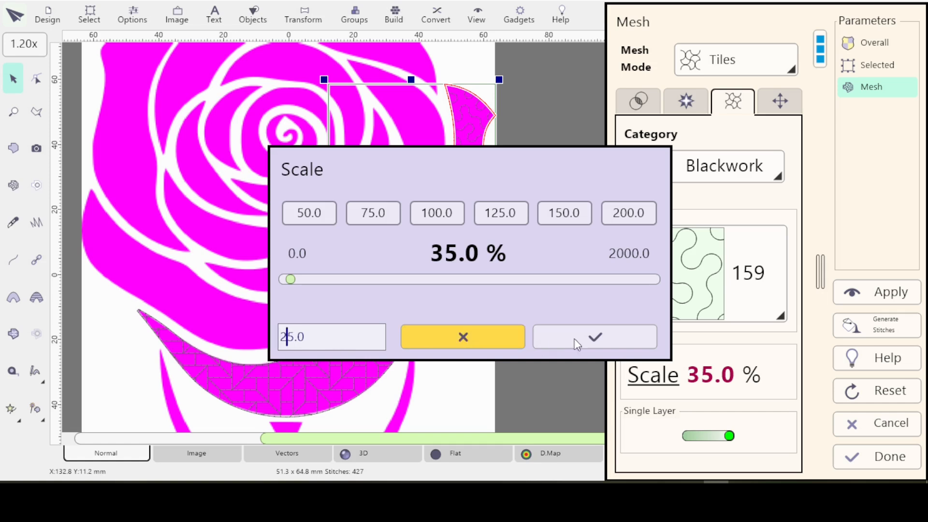
pyautogui.click(613, 336)
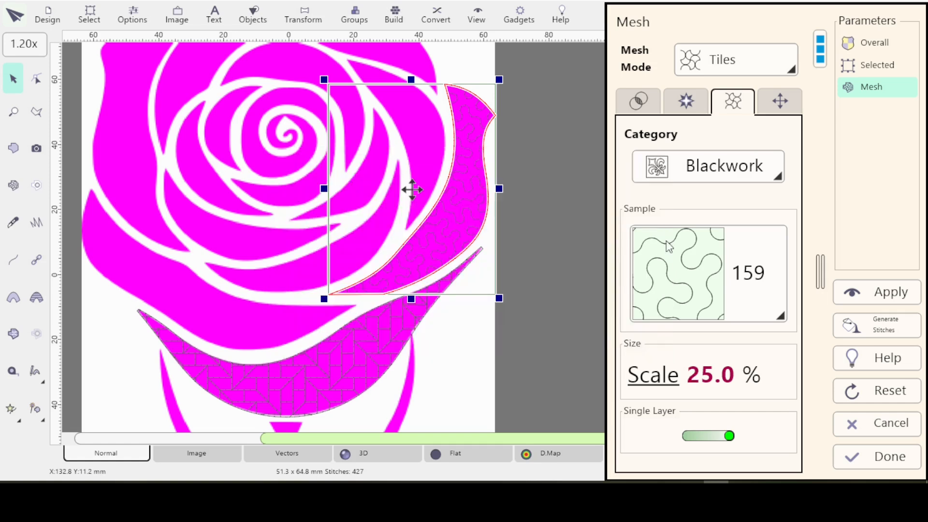
pyautogui.click(878, 288)
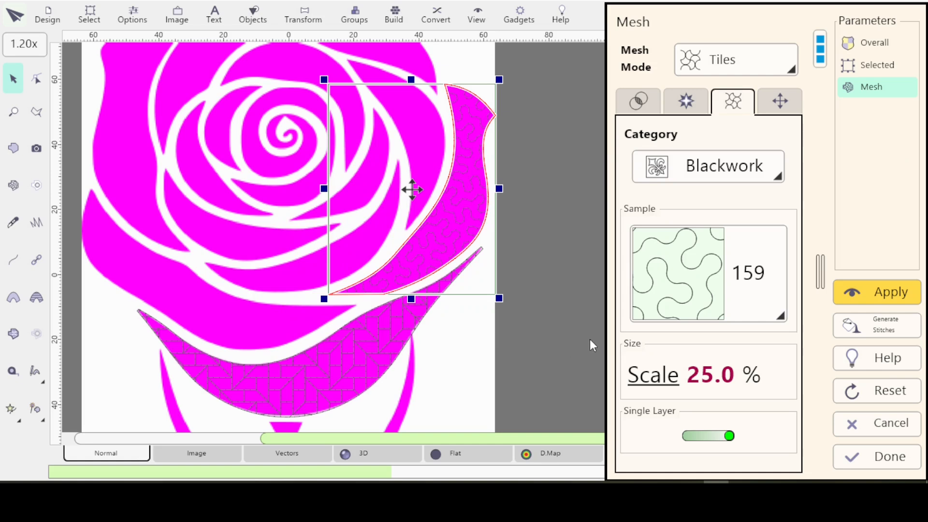
# Turn off single-layer stitching for the right petal's mesh and change its maximum stitch length.
pyautogui.click(709, 436)
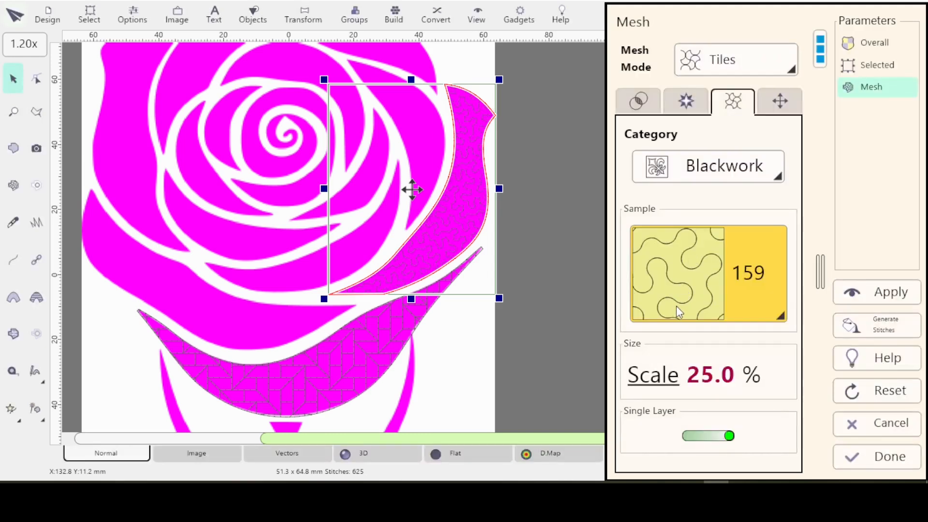
pyautogui.click(687, 437)
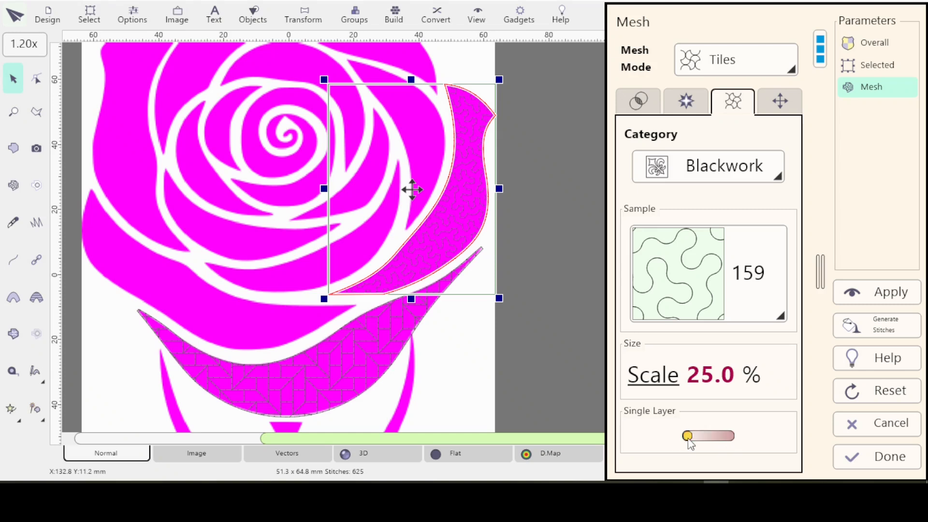
pyautogui.click(645, 99)
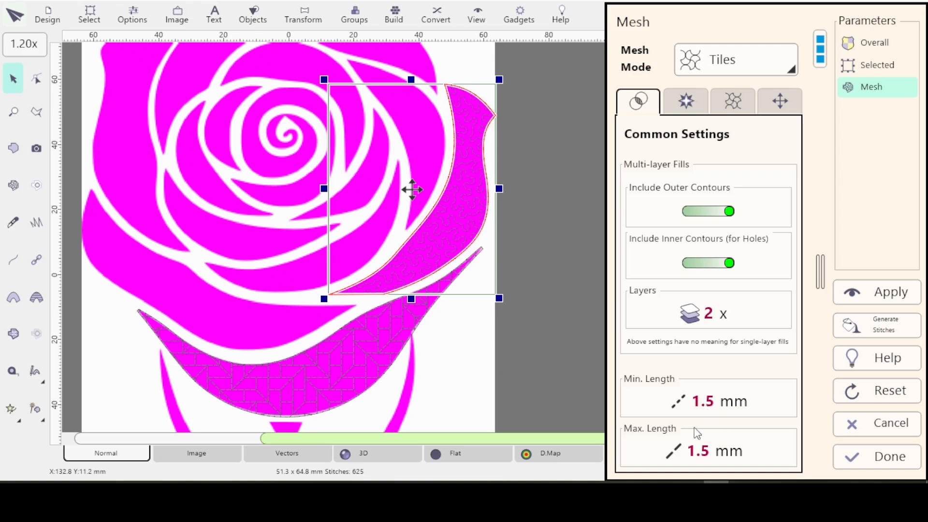
pyautogui.click(675, 462)
pyautogui.click(438, 215)
# Set the right petal's tile scale to 75%.
pyautogui.click(732, 101)
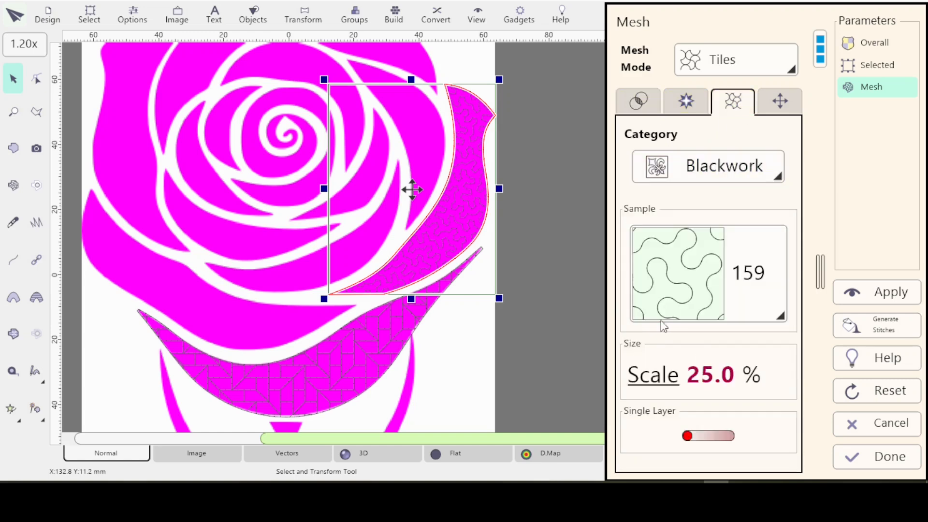
pyautogui.click(650, 376)
pyautogui.click(372, 213)
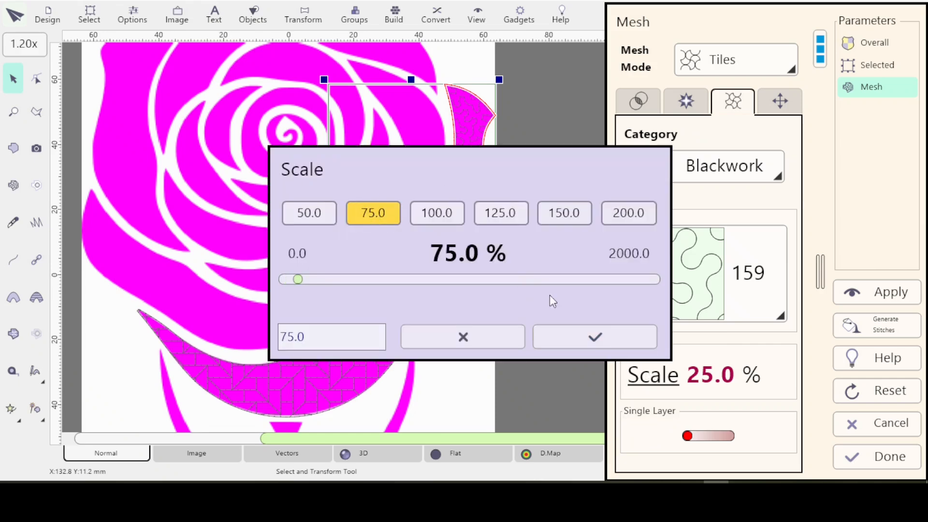
pyautogui.click(599, 337)
# Change the right petal's Blackwork tile sample to pattern 138 and apply it to the mesh fill.
pyautogui.click(768, 316)
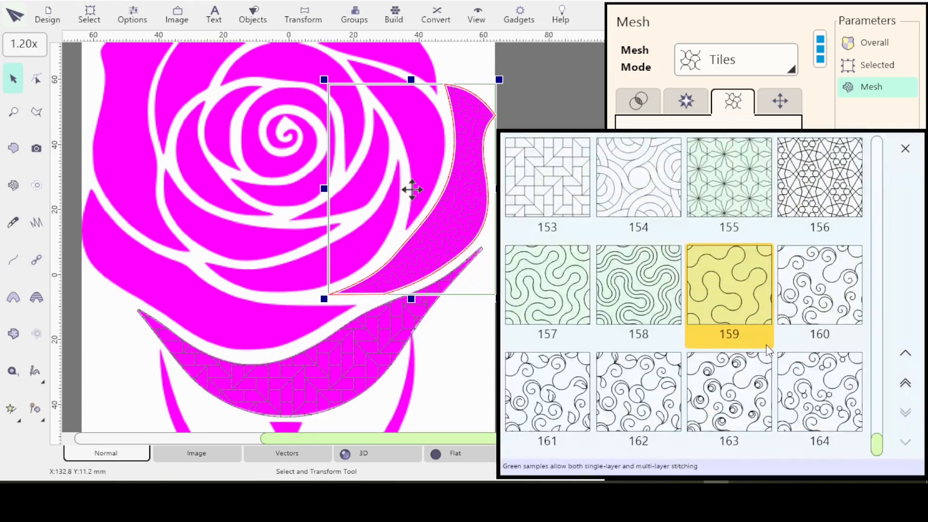
pyautogui.click(907, 383)
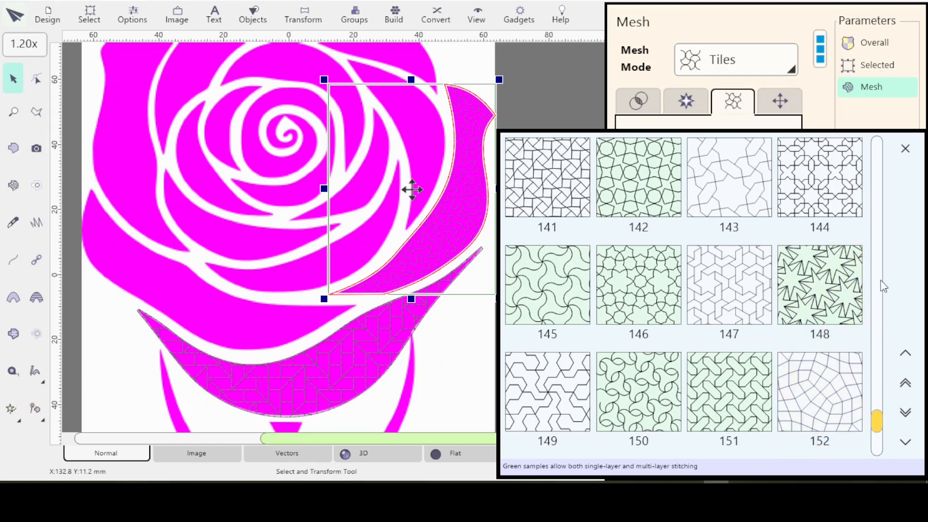
pyautogui.click(904, 385)
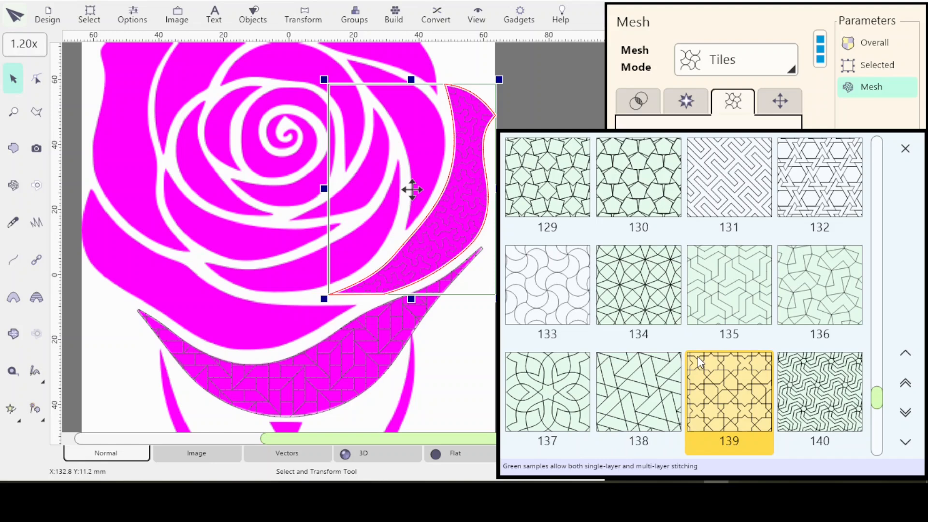
pyautogui.click(630, 389)
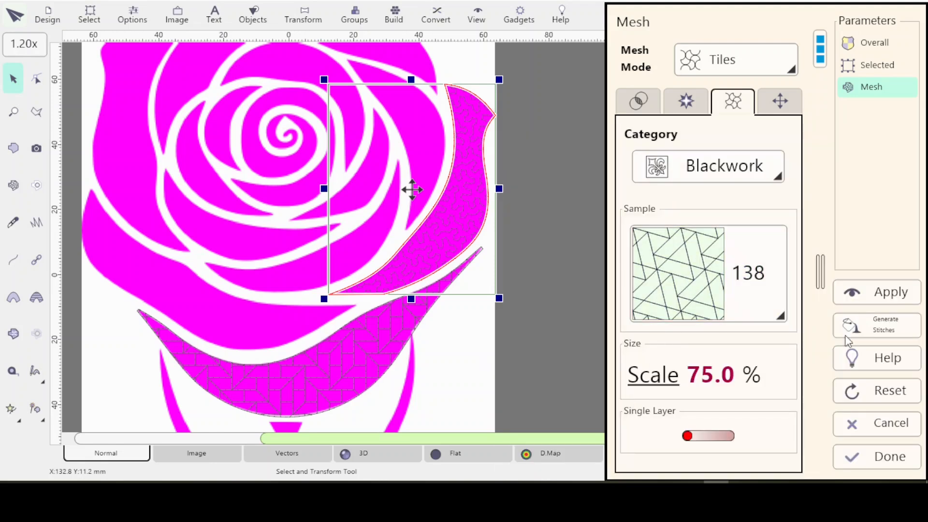
pyautogui.click(879, 297)
# Reduce the scale of the right petal's pattern 138 tiles to 50%, apply it, then close the mesh settings and deselect the petal.
pyautogui.click(655, 376)
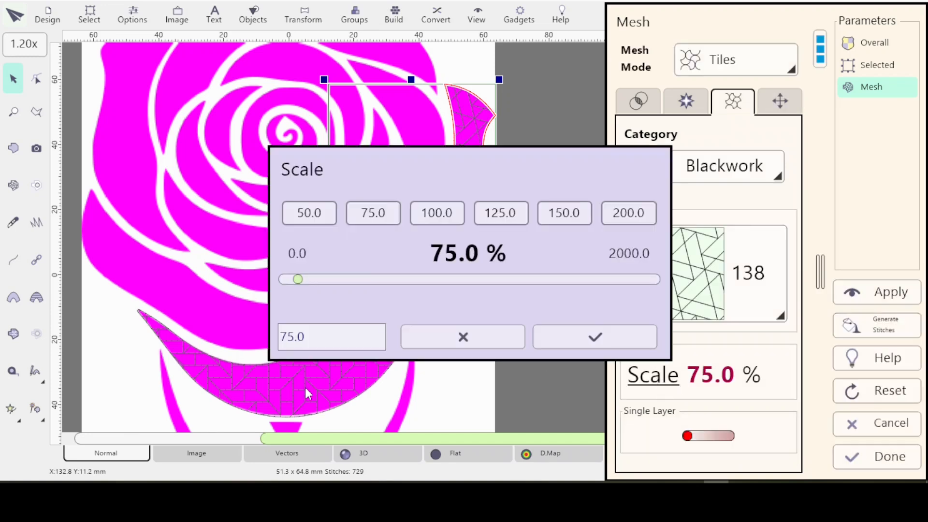
pyautogui.click(308, 213)
pyautogui.click(594, 337)
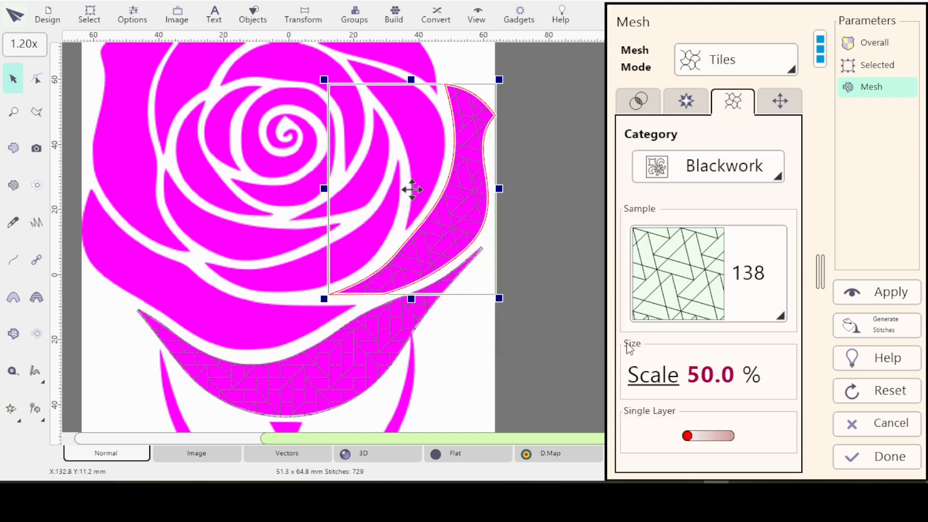
pyautogui.click(908, 290)
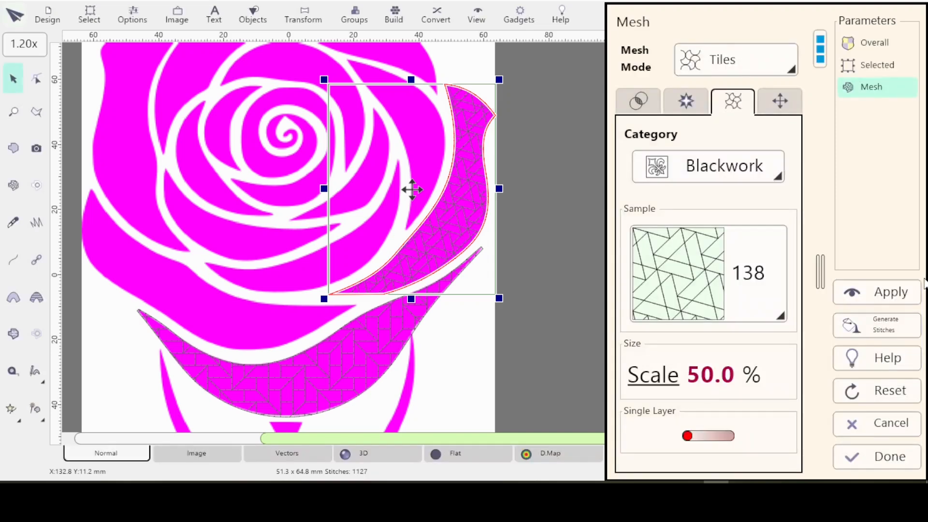
pyautogui.click(881, 457)
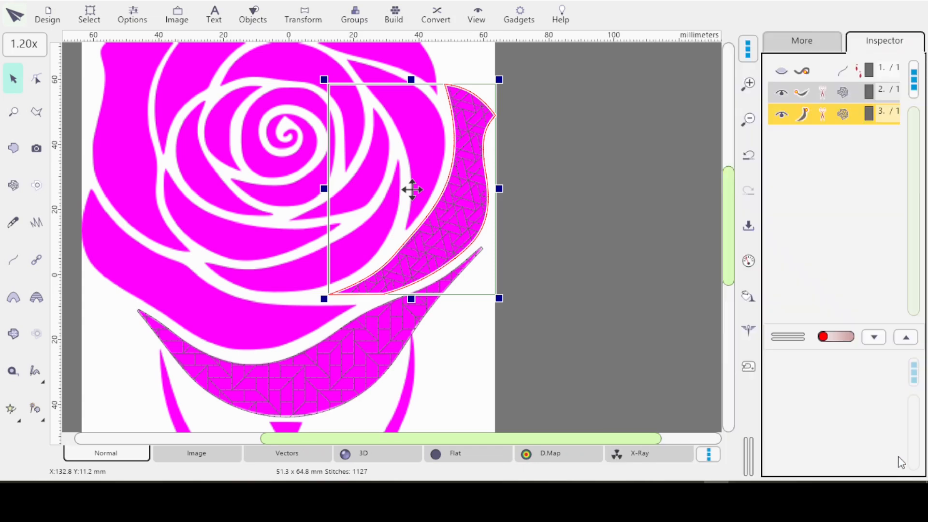
pyautogui.click(465, 390)
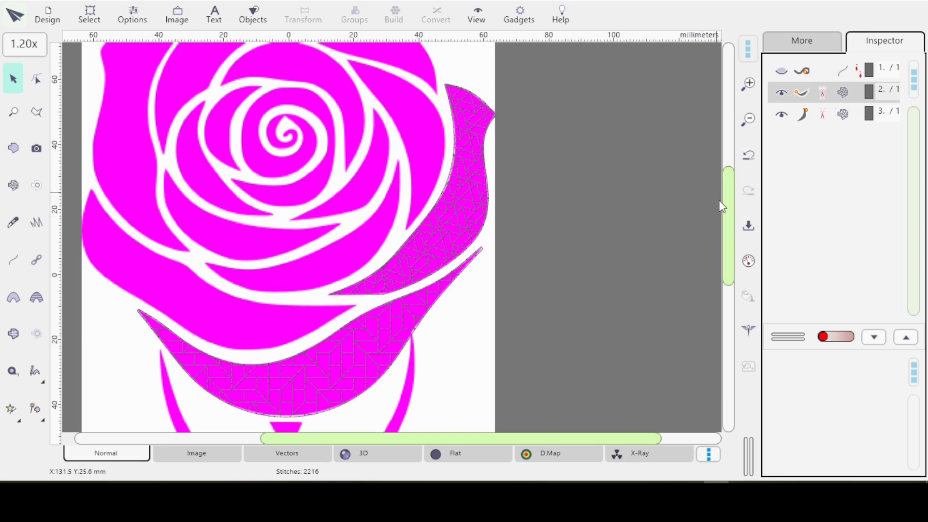
pyautogui.moveTo(729, 204); pyautogui.dragTo(730, 193)
pyautogui.scroll(-1, 685, 205)
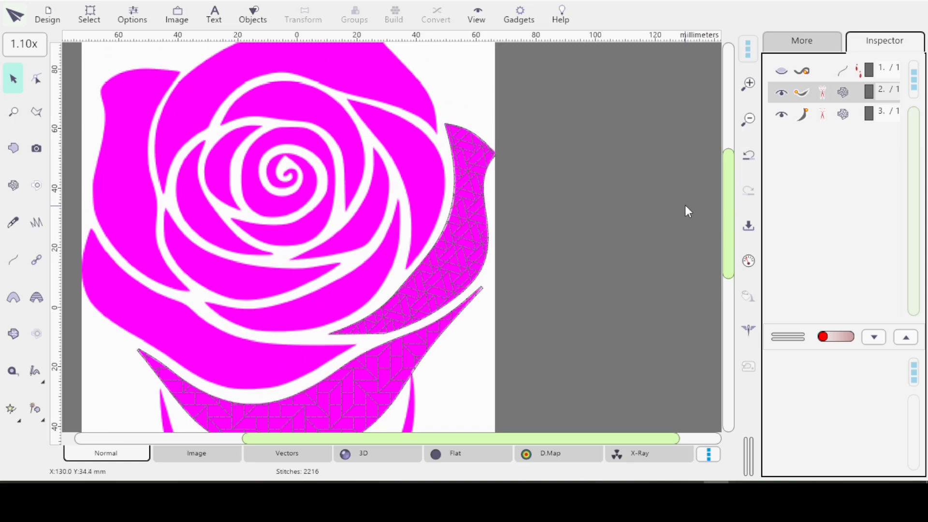
pyautogui.scroll(-5, 683, 203)
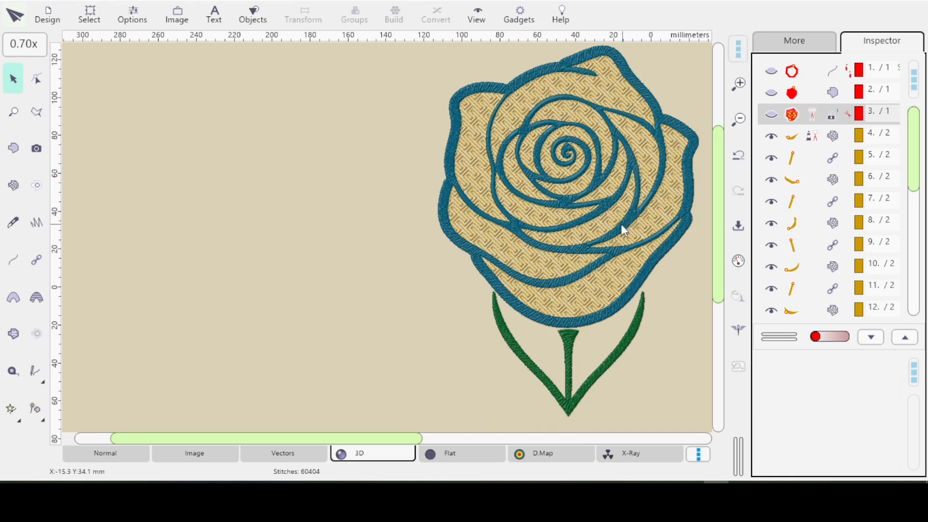
# Compare the finished sample rose in Normal and 3D views and inspect its lower petal fills and outline up close.
pyautogui.click(111, 457)
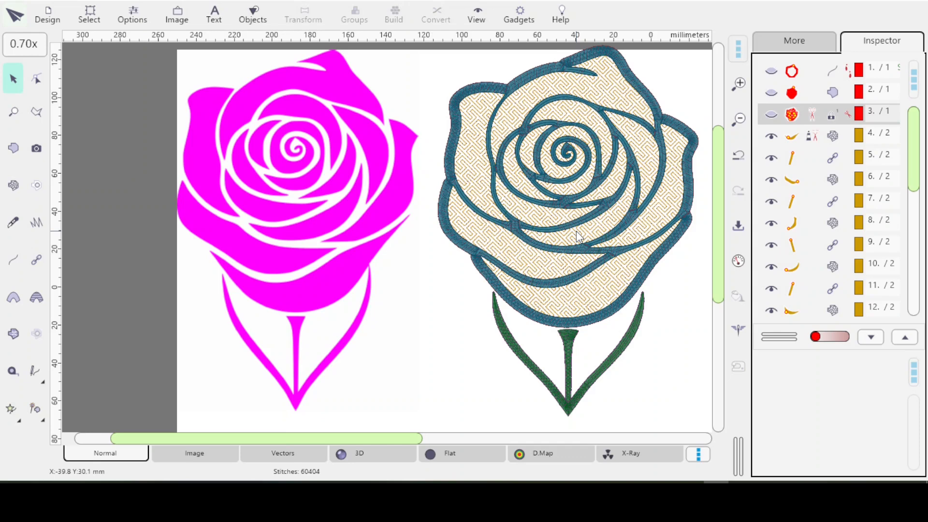
pyautogui.click(372, 454)
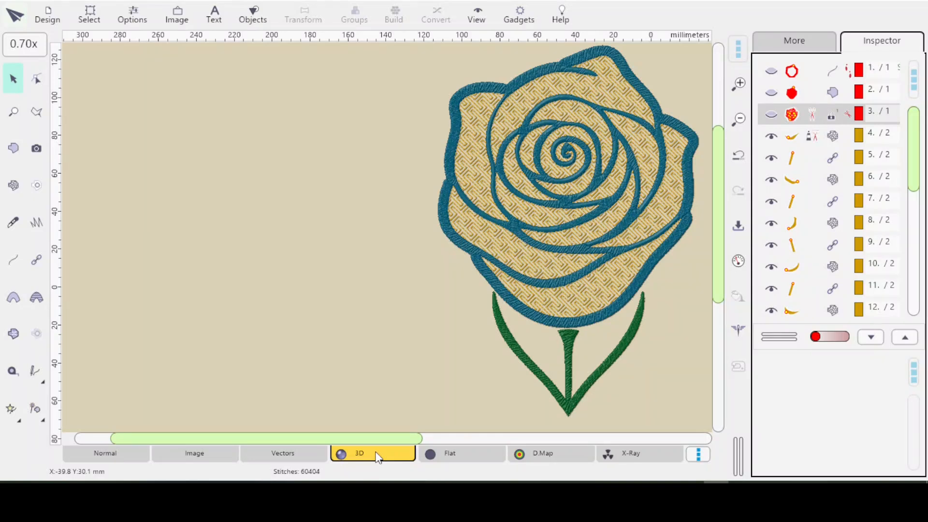
pyautogui.scroll(1, 477, 325)
pyautogui.scroll(5, 480, 331)
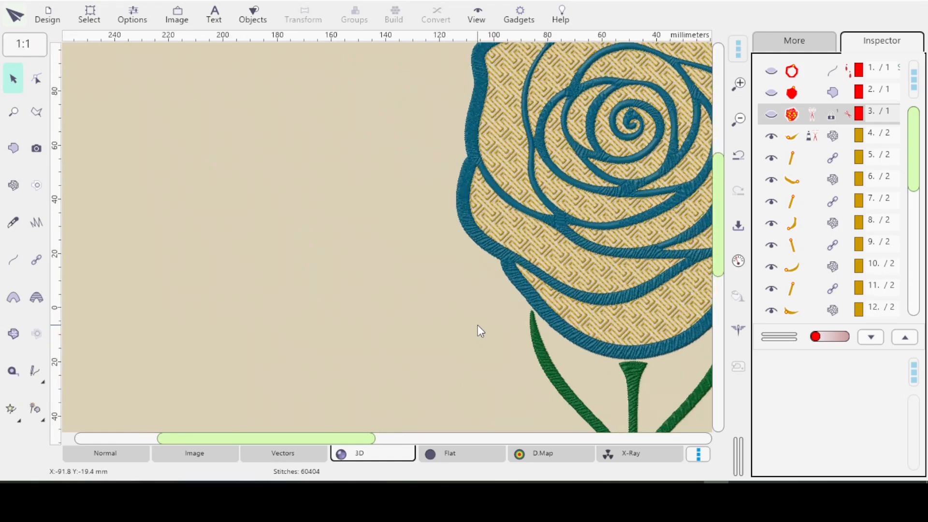
pyautogui.scroll(1, 480, 331)
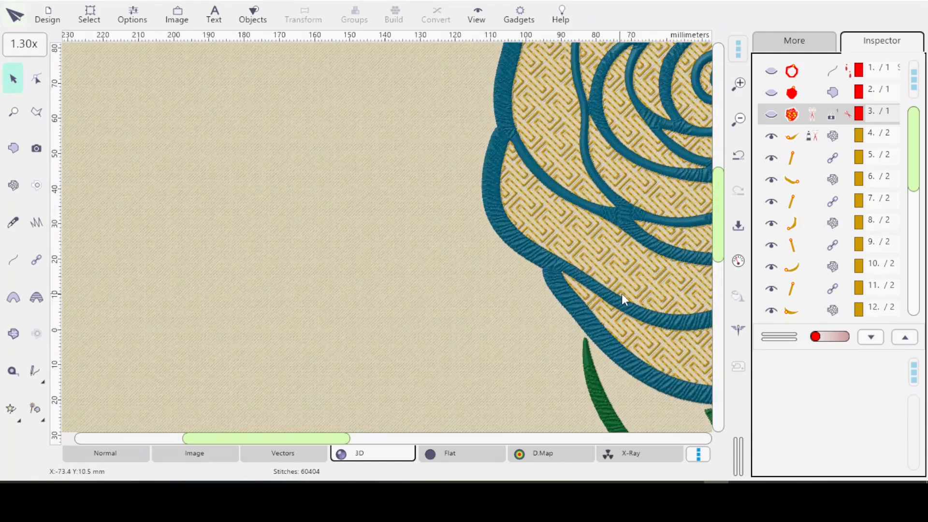
pyautogui.moveTo(628, 295); pyautogui.dragTo(395, 293)
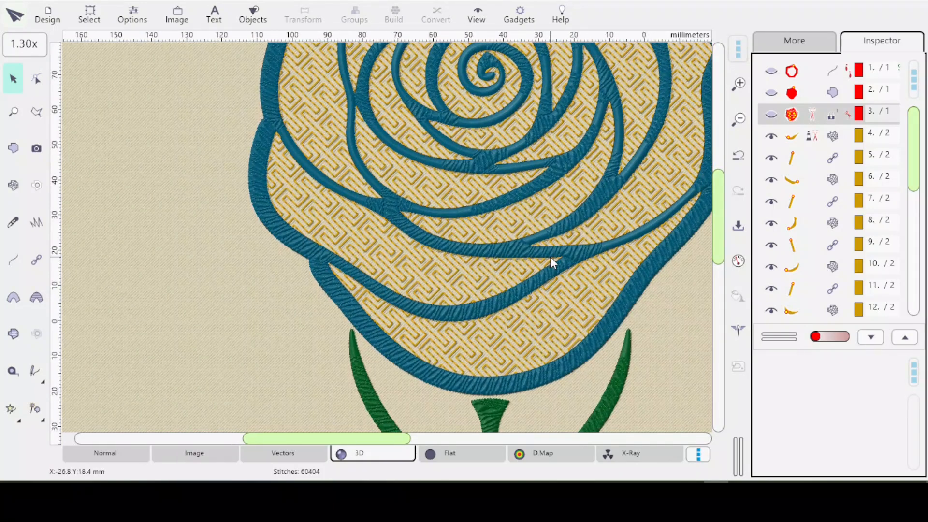
# Examine the fill parameters of the sample rose's blue outline object.
pyautogui.click(876, 220)
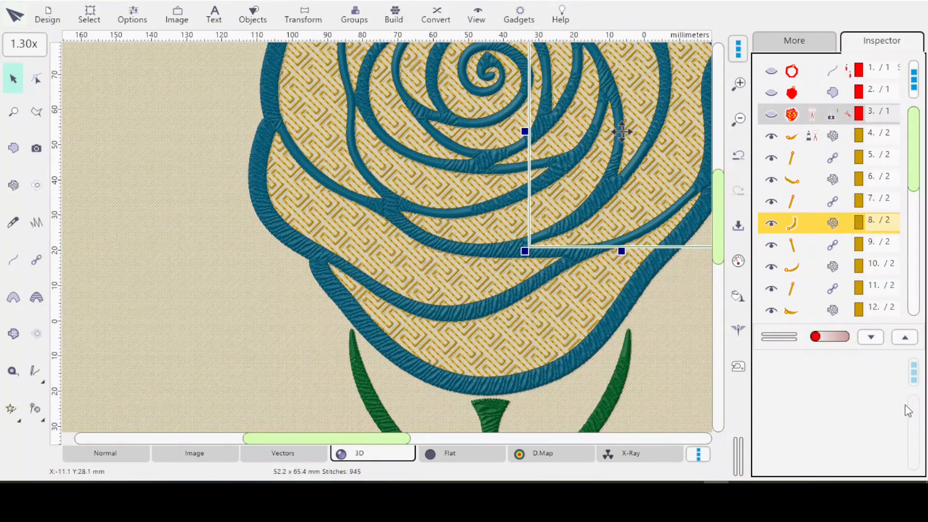
pyautogui.scroll(-8, 919, 271)
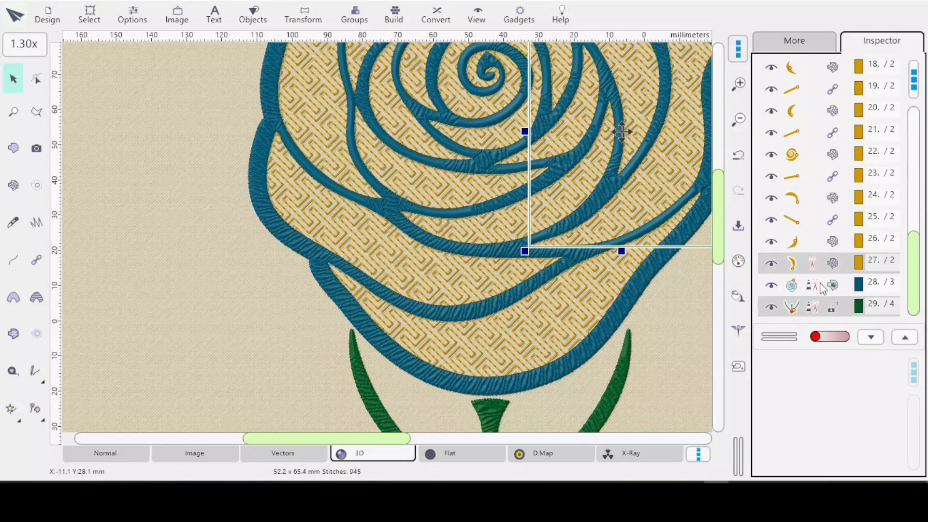
pyautogui.click(834, 285)
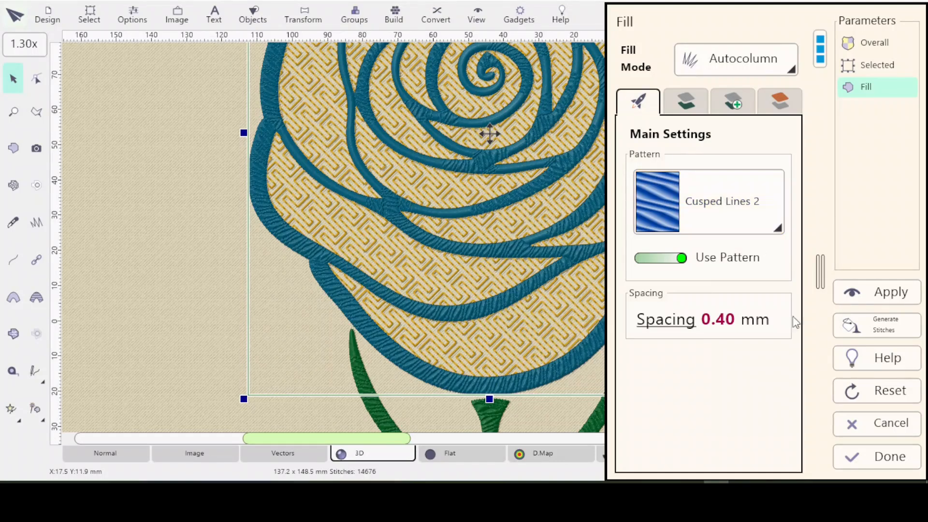
pyautogui.click(866, 461)
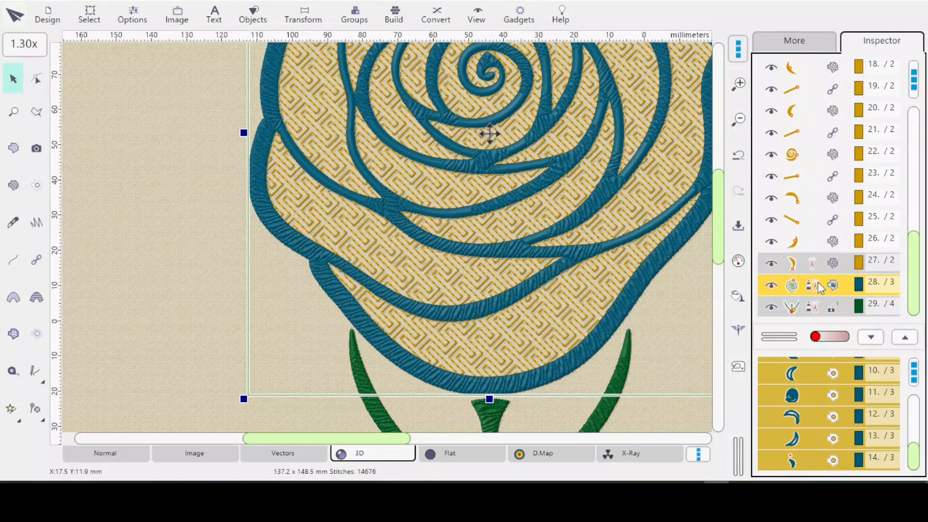
# Review the component parts of the selected blue outline and view the whole outline at once.
pyautogui.moveTo(916, 457); pyautogui.dragTo(914, 438)
pyautogui.scroll(3, 913, 438)
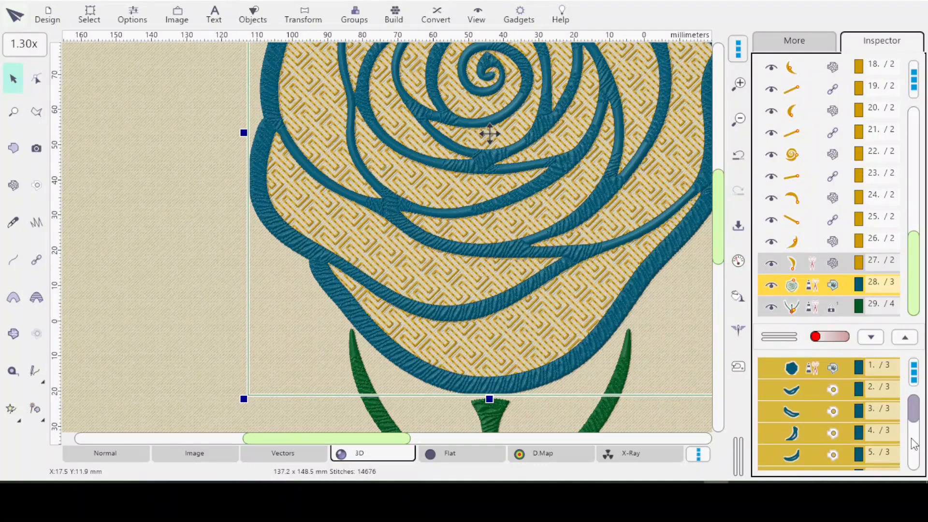
pyautogui.scroll(-3, 914, 444)
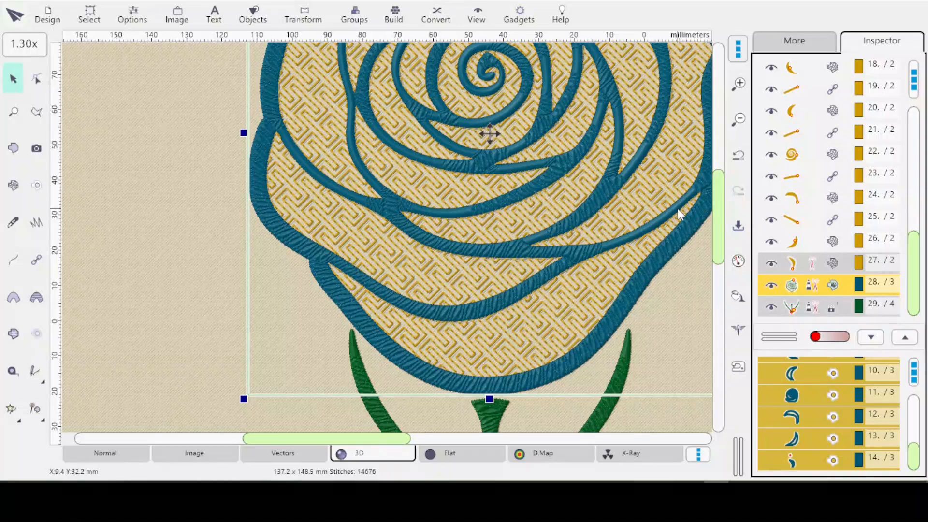
pyautogui.press('0')
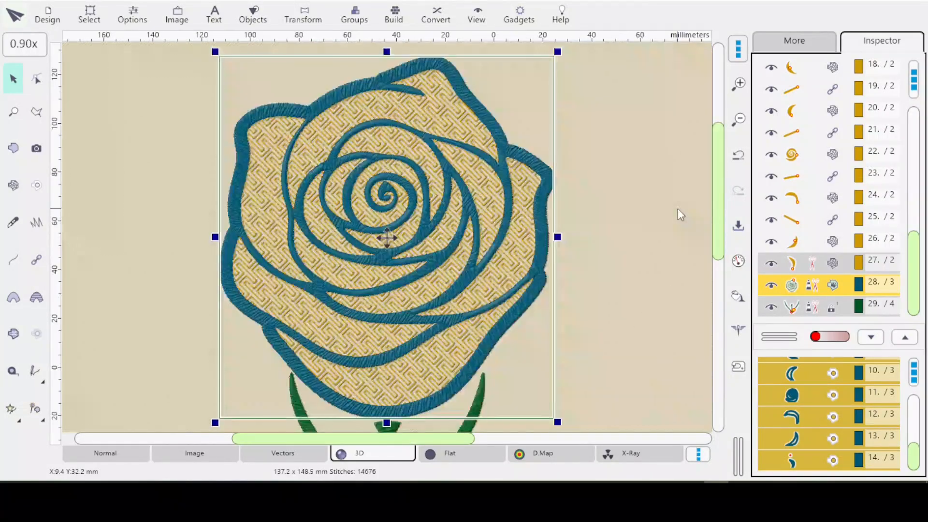
# Compare the stitched sample rose with the pink artwork in Normal view, deselect the outline, and review the rose in 3D view.
pyautogui.click(295, 454)
pyautogui.click(181, 449)
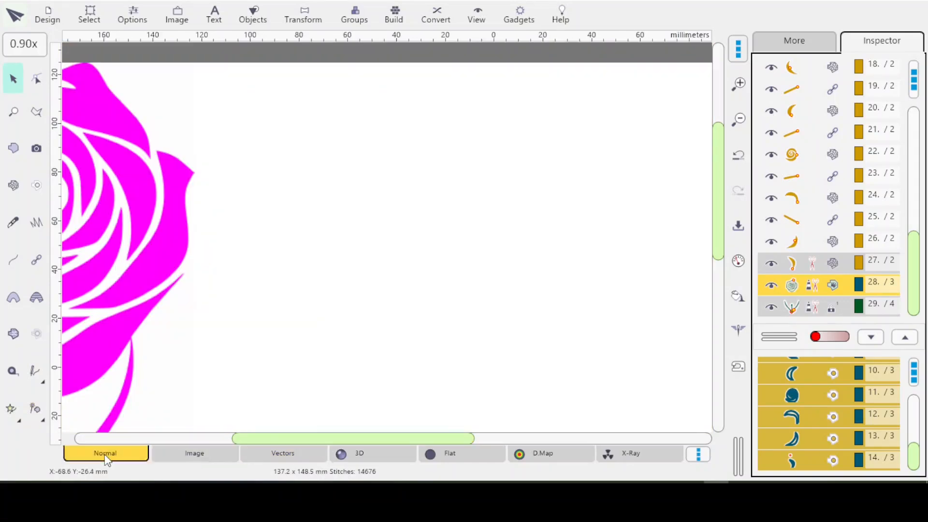
pyautogui.click(107, 454)
pyautogui.moveTo(298, 438); pyautogui.dragTo(233, 442)
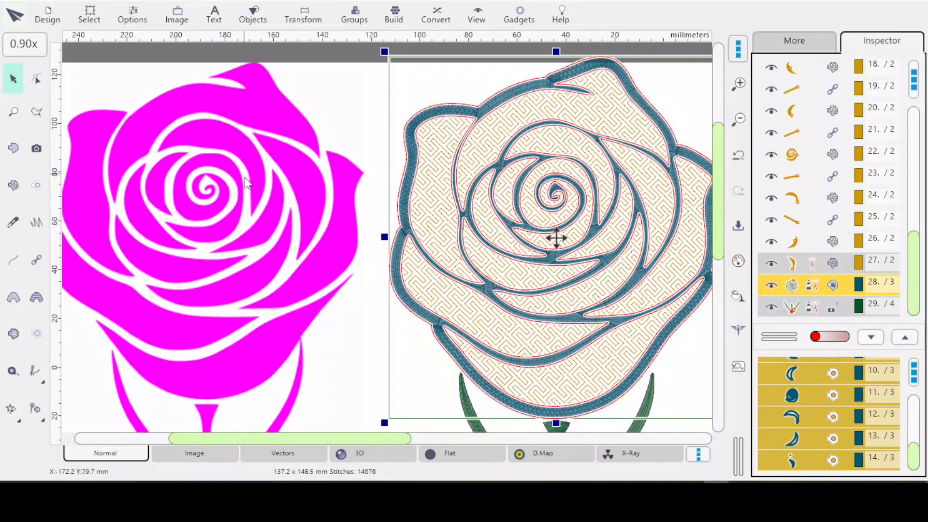
pyautogui.click(246, 203)
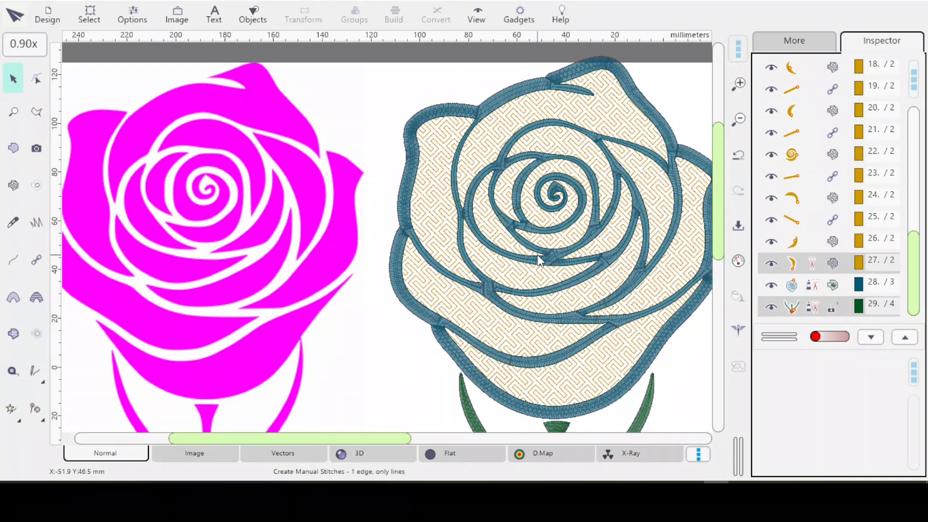
pyautogui.click(369, 455)
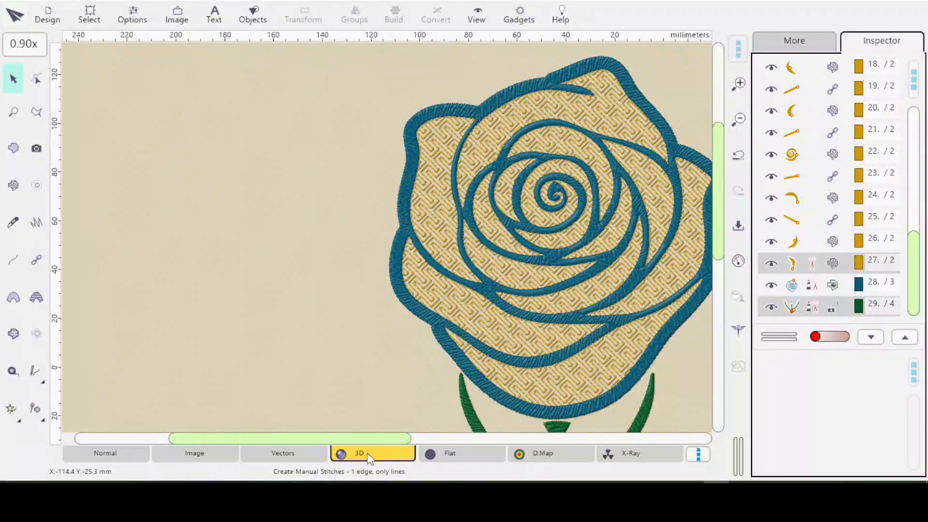
pyautogui.moveTo(361, 437); pyautogui.dragTo(390, 447)
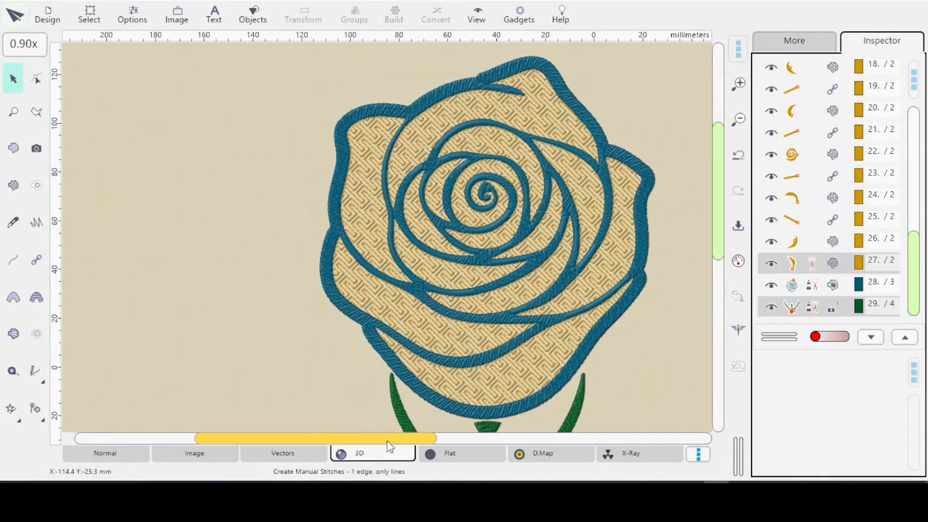